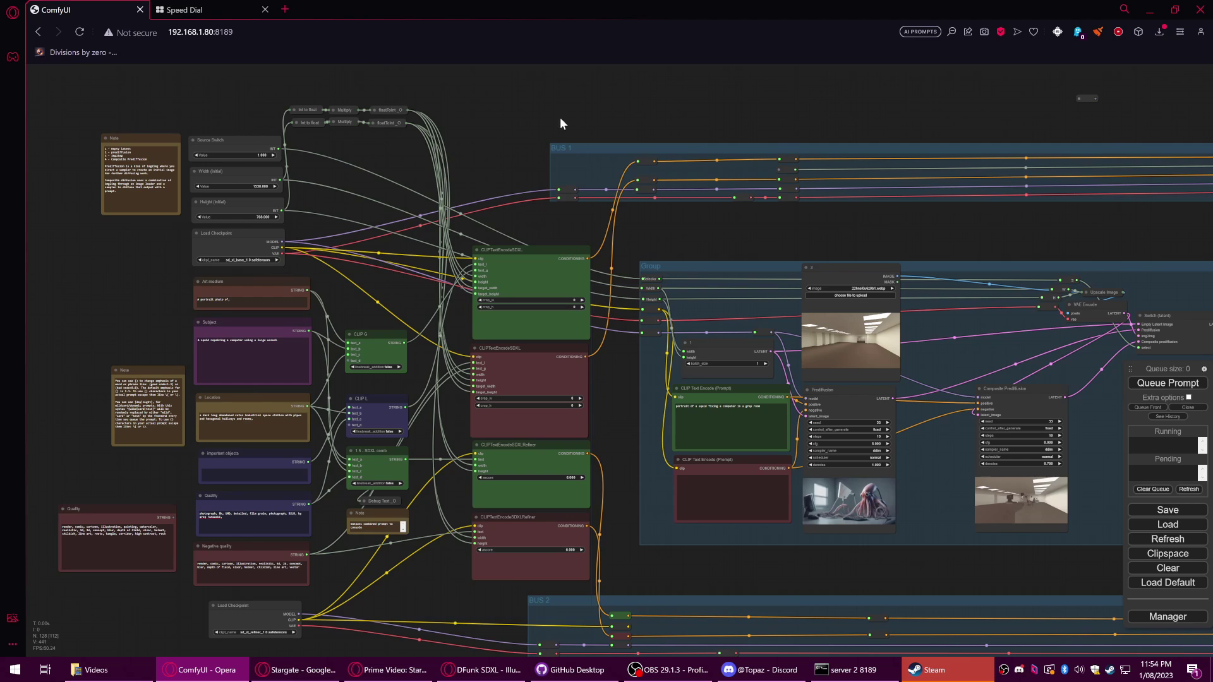
# - Add an SDXL Sampler (SeargeSDXL) node from the Searge sampling category near the first KSampler (Advanced) node
pyautogui.moveTo(560, 117); pyautogui.dragTo(406, 130)
pyautogui.moveTo(731, 238); pyautogui.dragTo(527, 232)
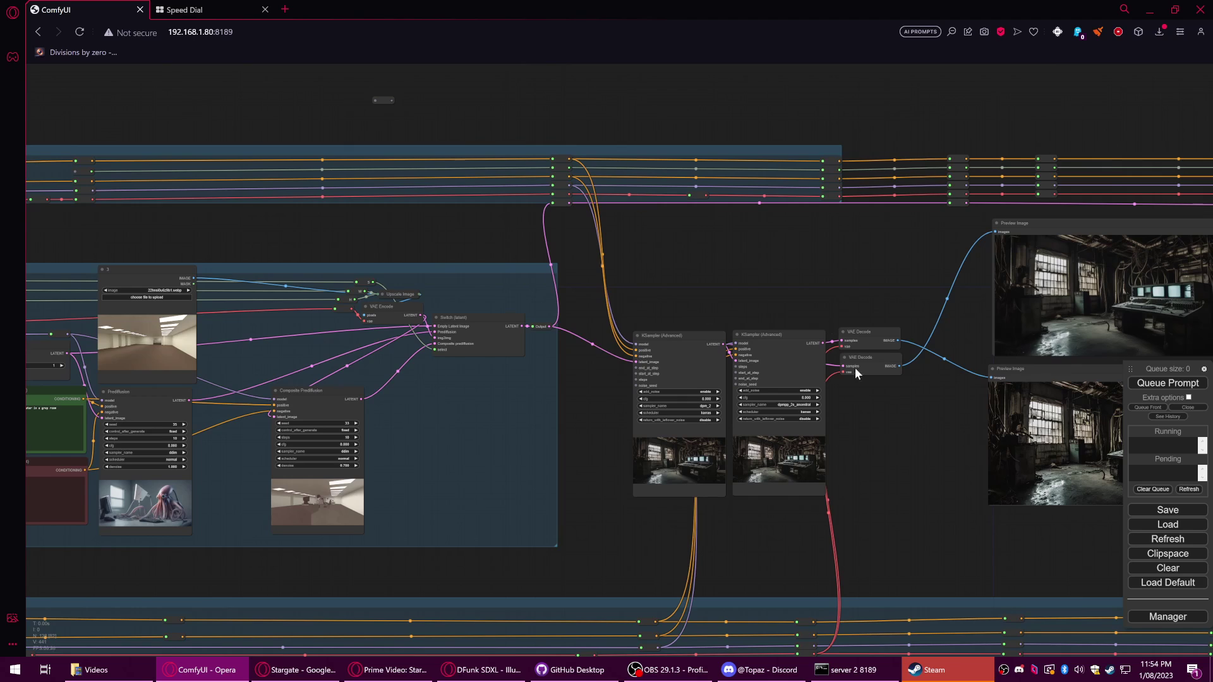
pyautogui.moveTo(936, 447); pyautogui.dragTo(868, 461)
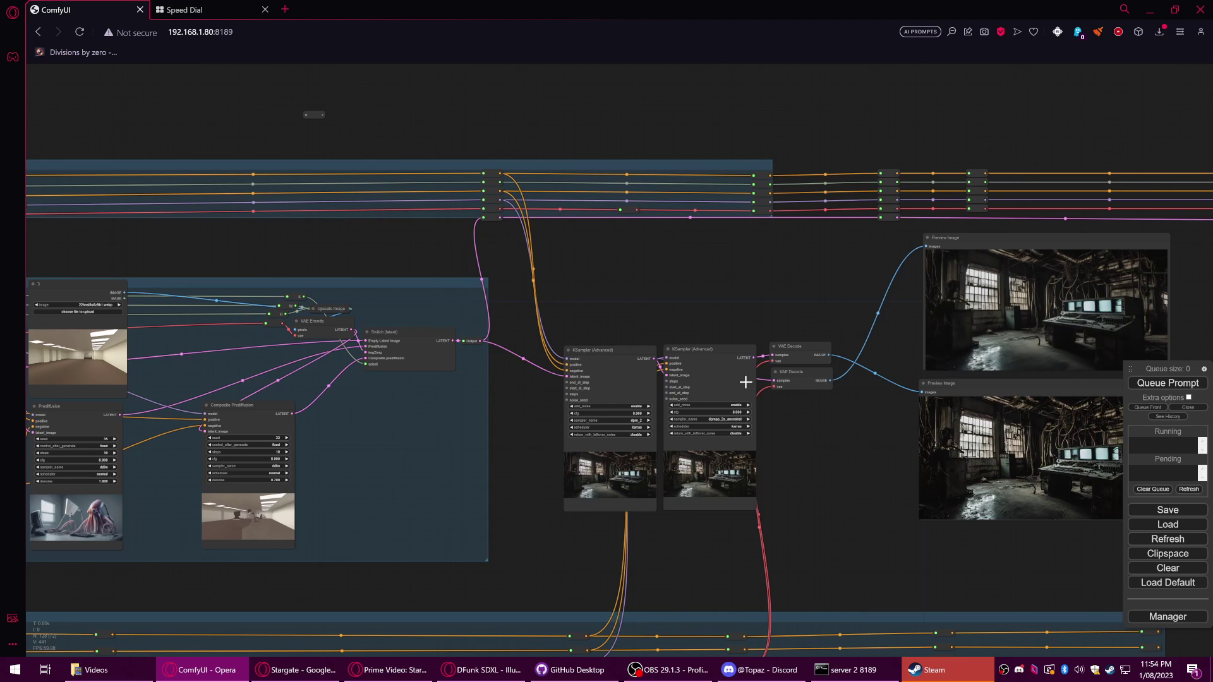
pyautogui.moveTo(824, 440); pyautogui.dragTo(803, 400)
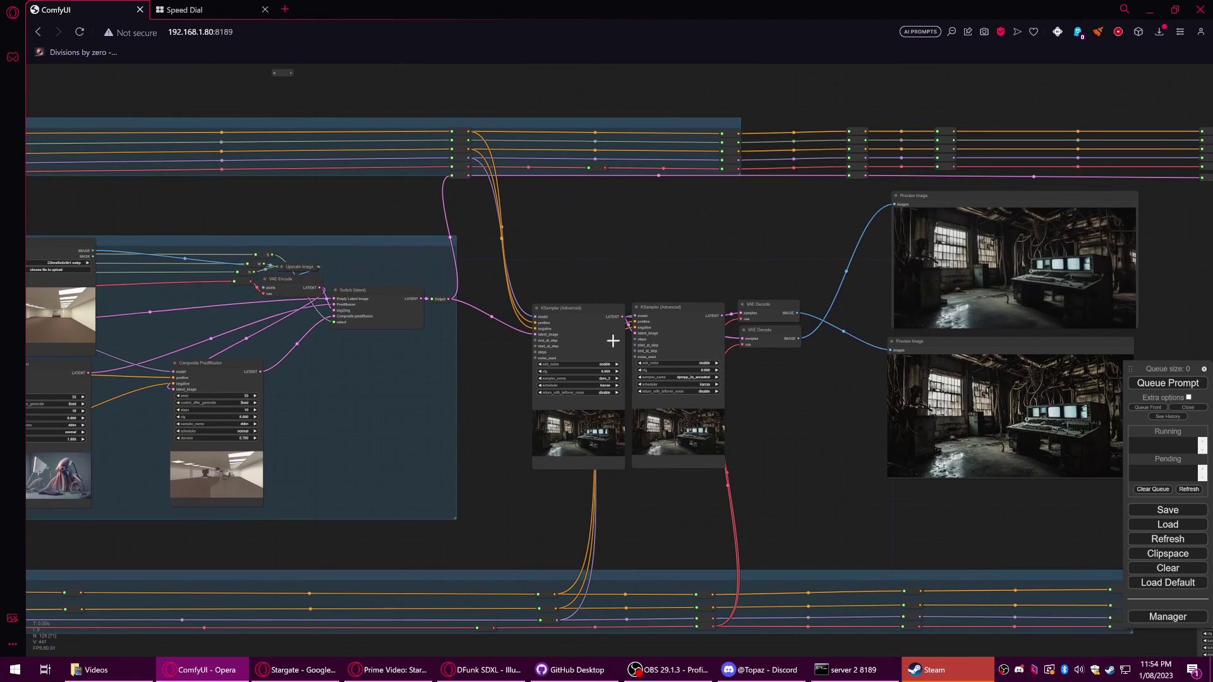
pyautogui.rightClick(495, 373)
pyautogui.click(505, 368)
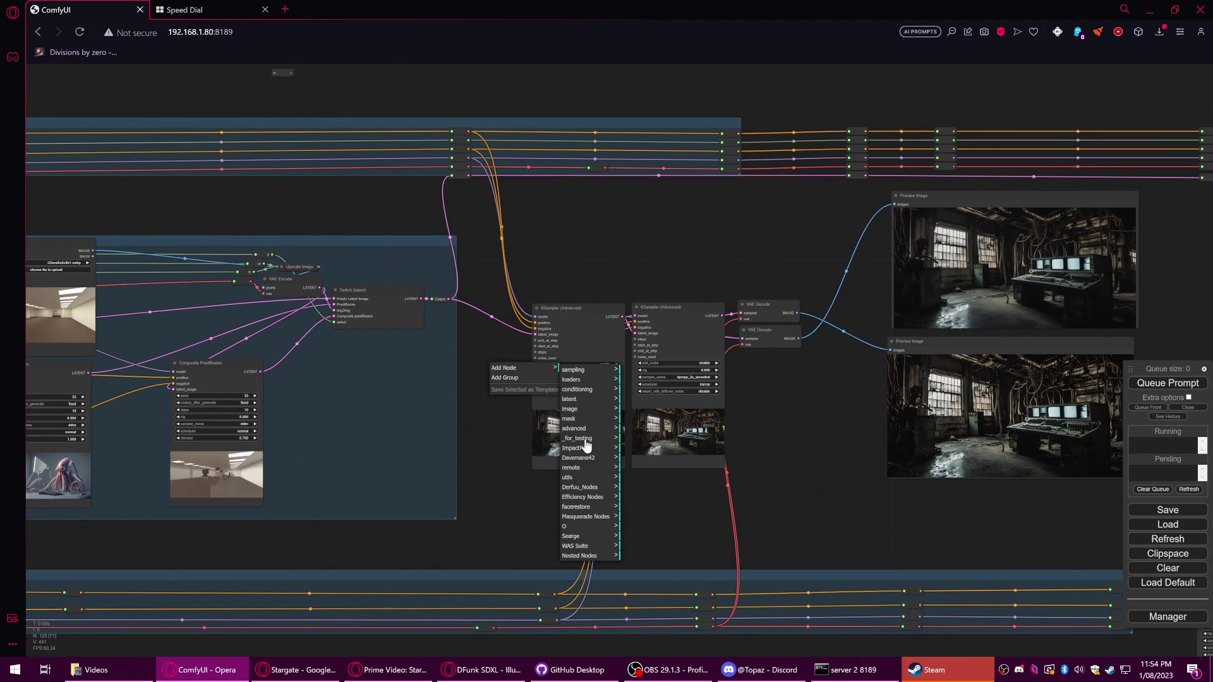
pyautogui.click(572, 537)
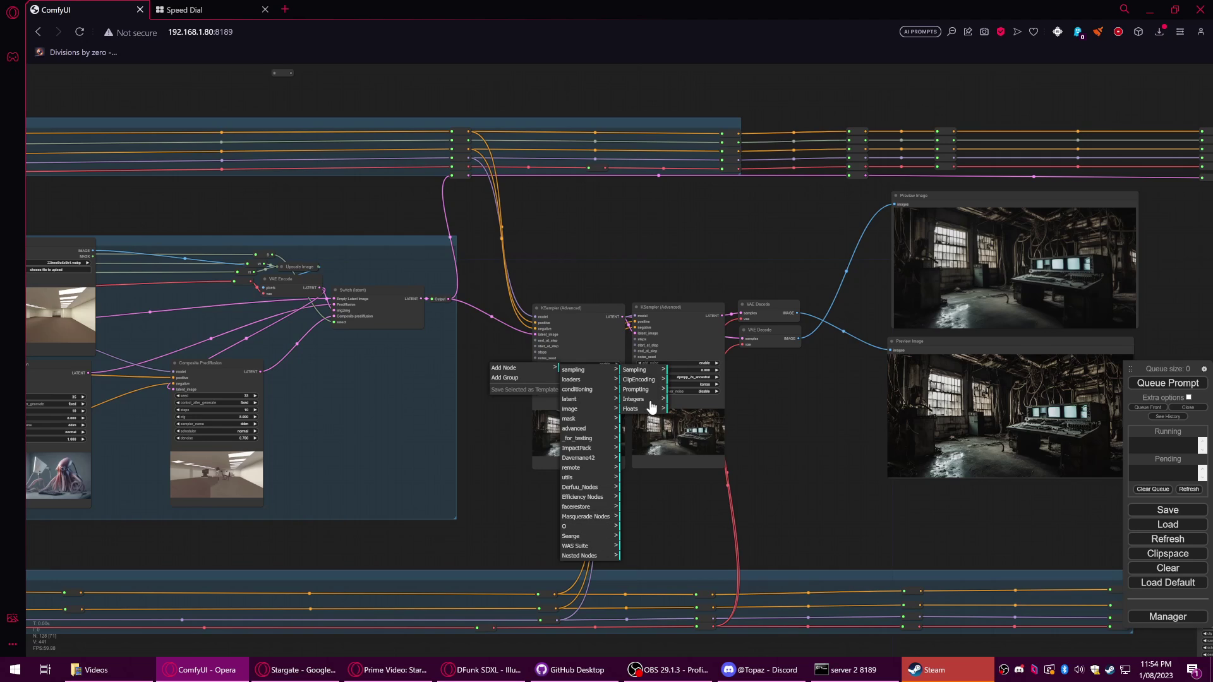
pyautogui.click(634, 369)
pyautogui.click(692, 370)
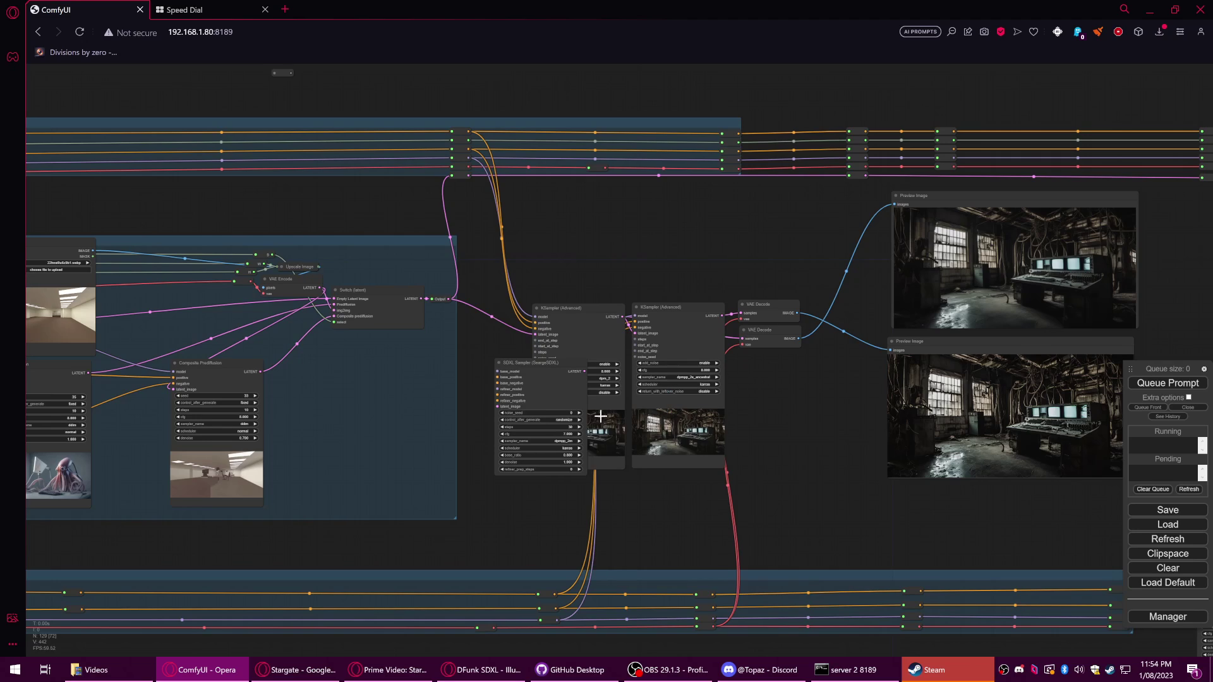
# - Move the SDXL Sampler (SeargeSDXL) node clear of the first KSampler (Advanced) node and remove it from the workflow
pyautogui.moveTo(535, 388); pyautogui.dragTo(465, 387)
pyautogui.scroll(6, 466, 388)
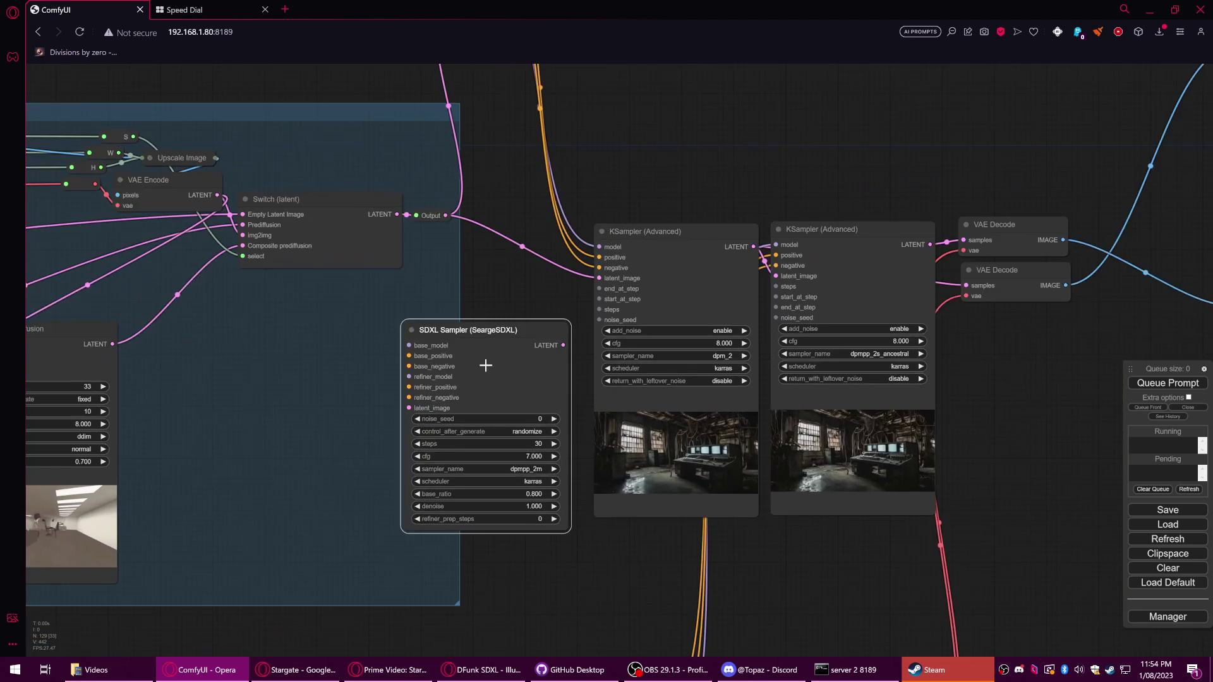
pyautogui.moveTo(524, 334); pyautogui.dragTo(500, 380)
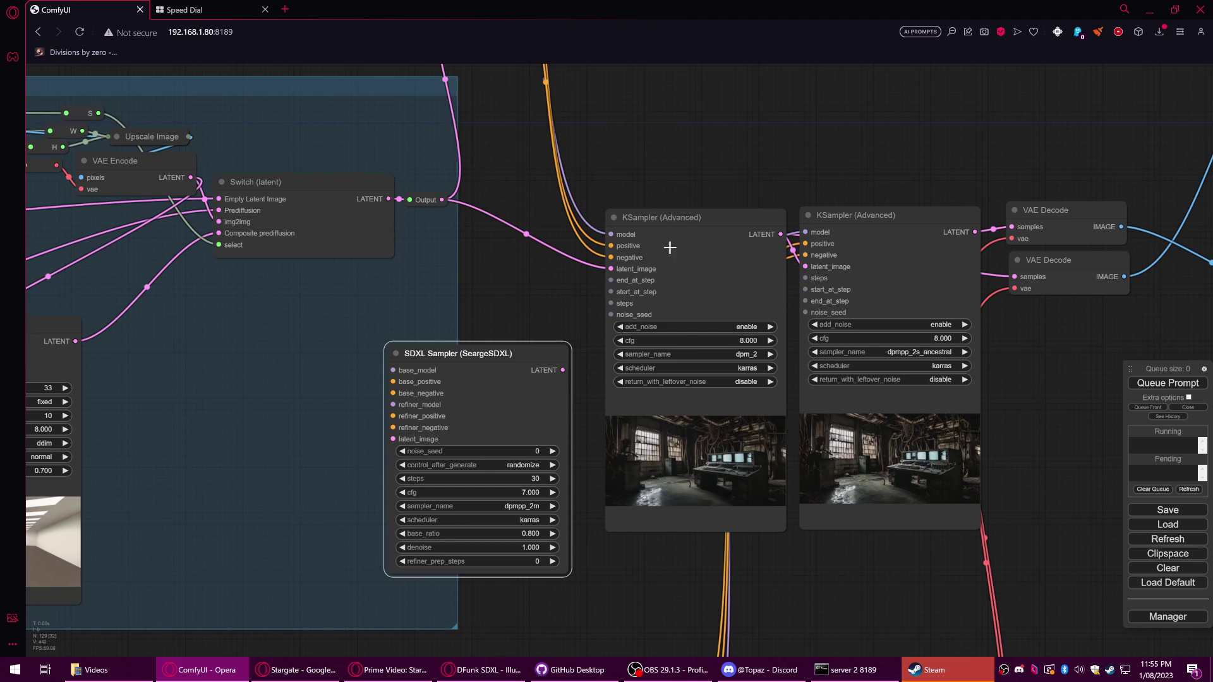
pyautogui.moveTo(515, 380); pyautogui.dragTo(537, 366)
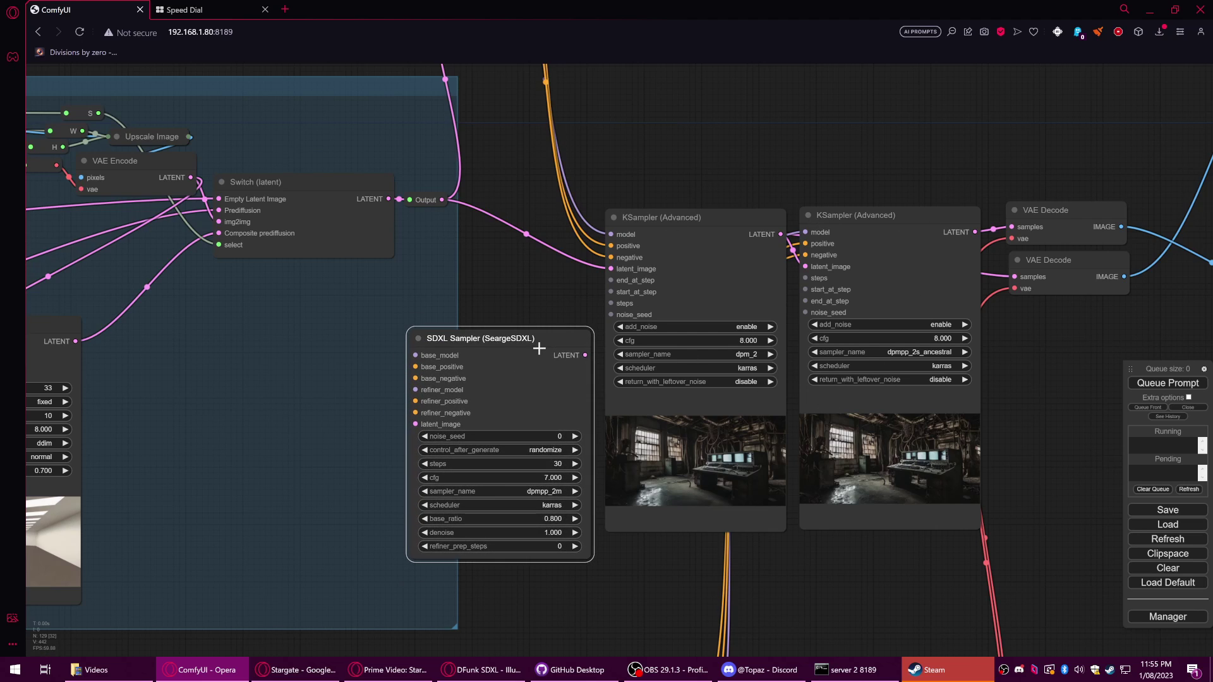
pyautogui.rightClick(539, 337)
pyautogui.click(552, 582)
# - Nudge the image loader node in the Group and move the Composite Prediffusion node closer to the Prediffusion node
pyautogui.scroll(-6, 430, 501)
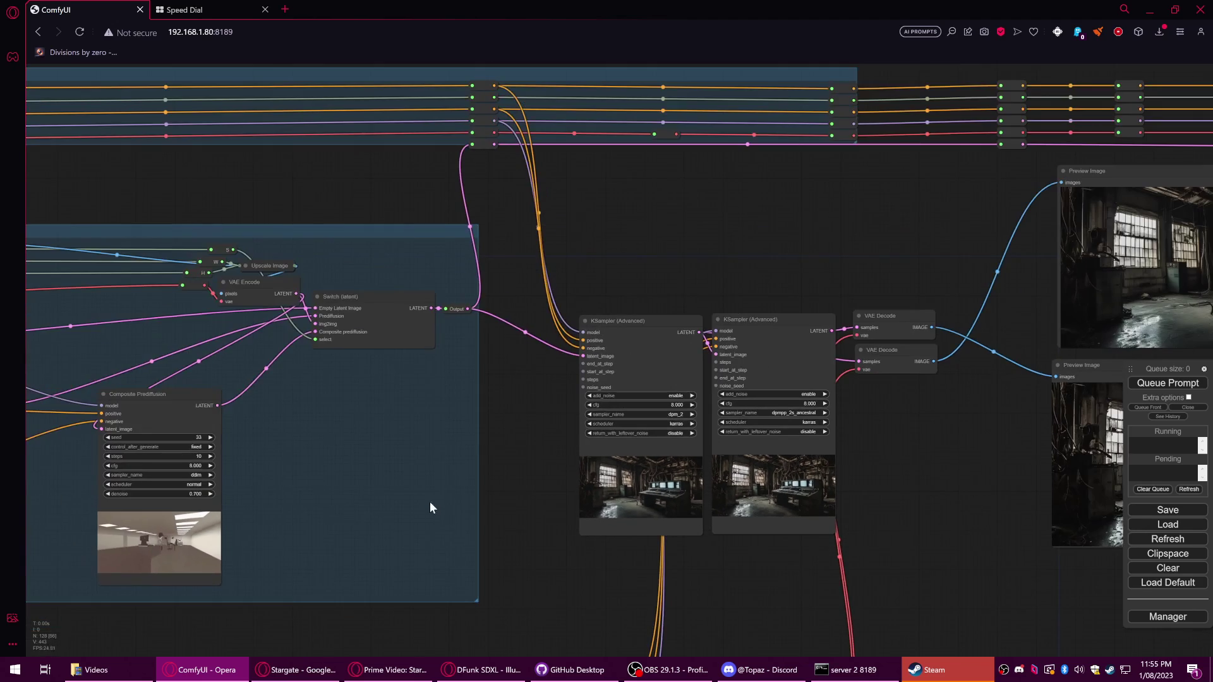
pyautogui.moveTo(722, 464); pyautogui.dragTo(848, 422)
pyautogui.scroll(-1, 798, 462)
pyautogui.scroll(4, 834, 491)
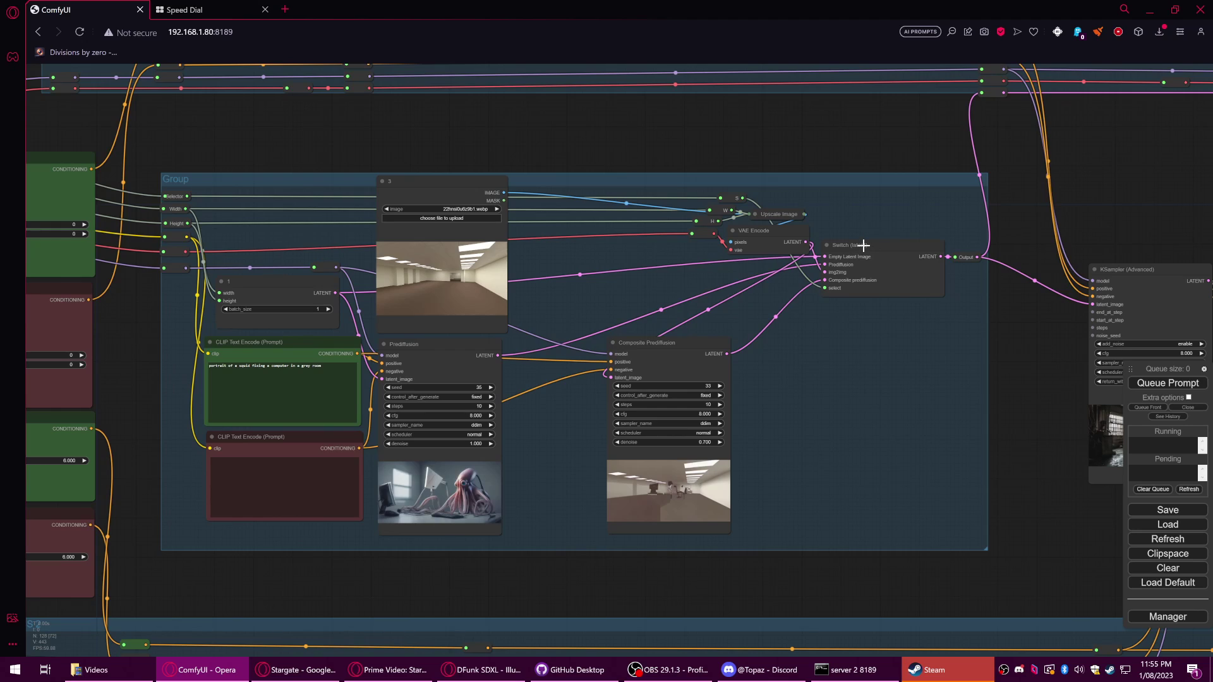
pyautogui.moveTo(448, 184); pyautogui.dragTo(439, 184)
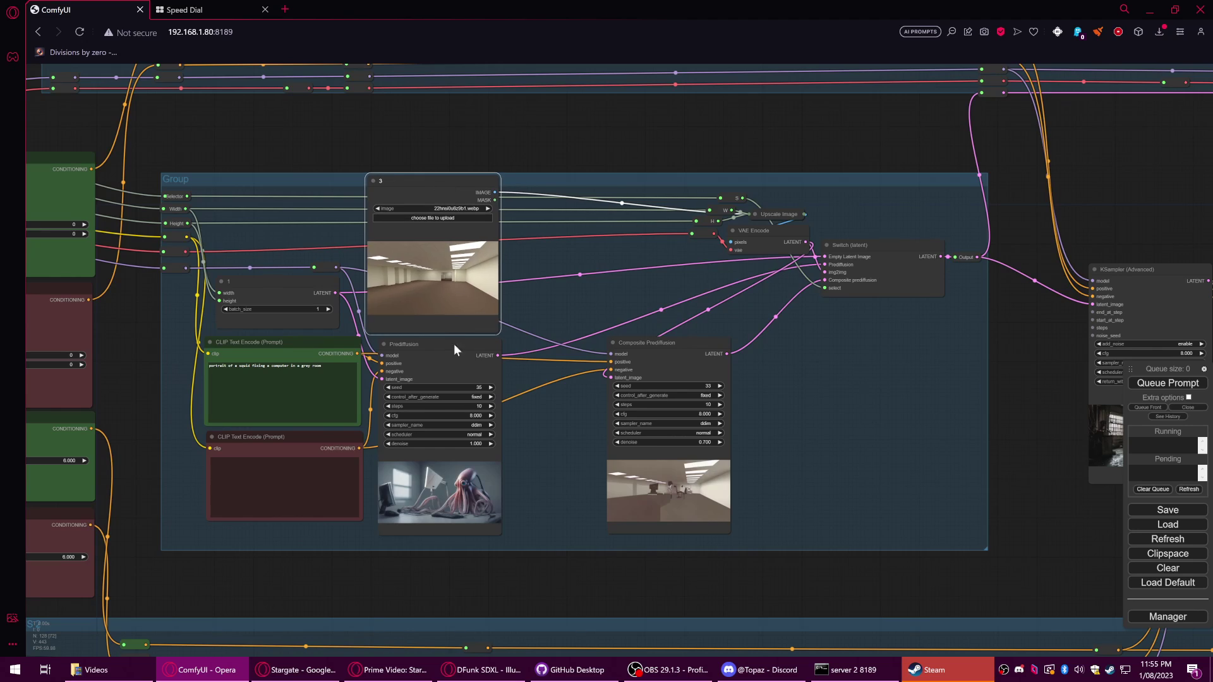
pyautogui.click(434, 352)
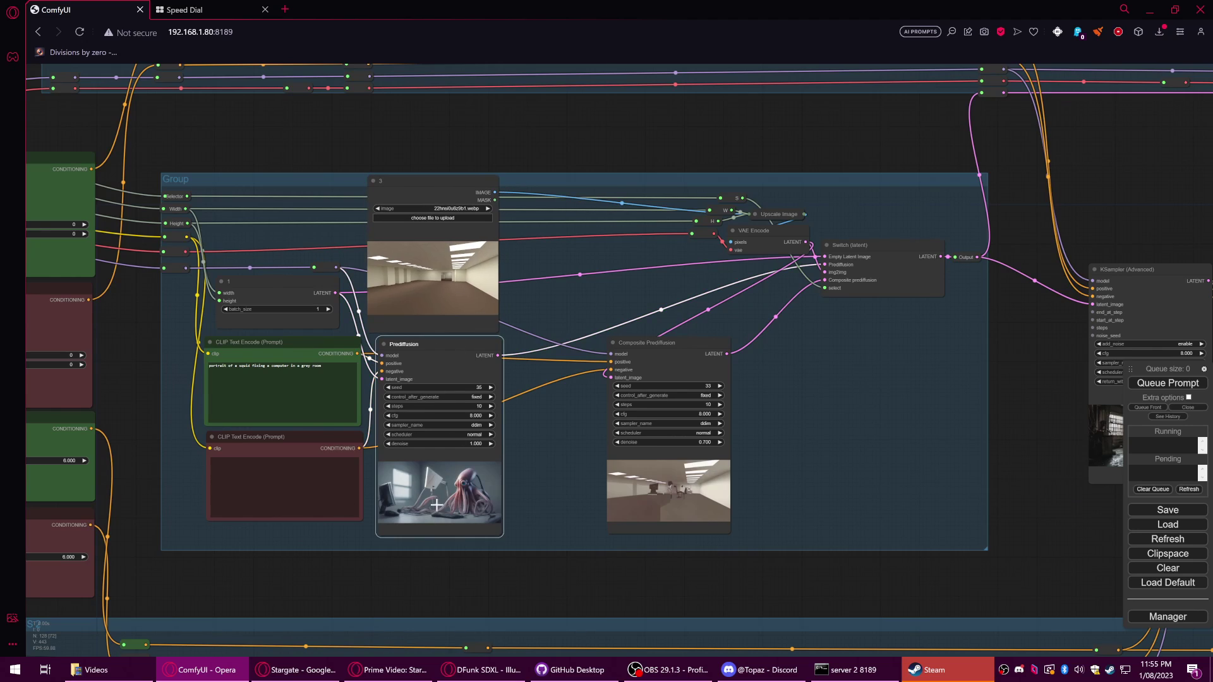
pyautogui.moveTo(683, 352); pyautogui.dragTo(611, 330)
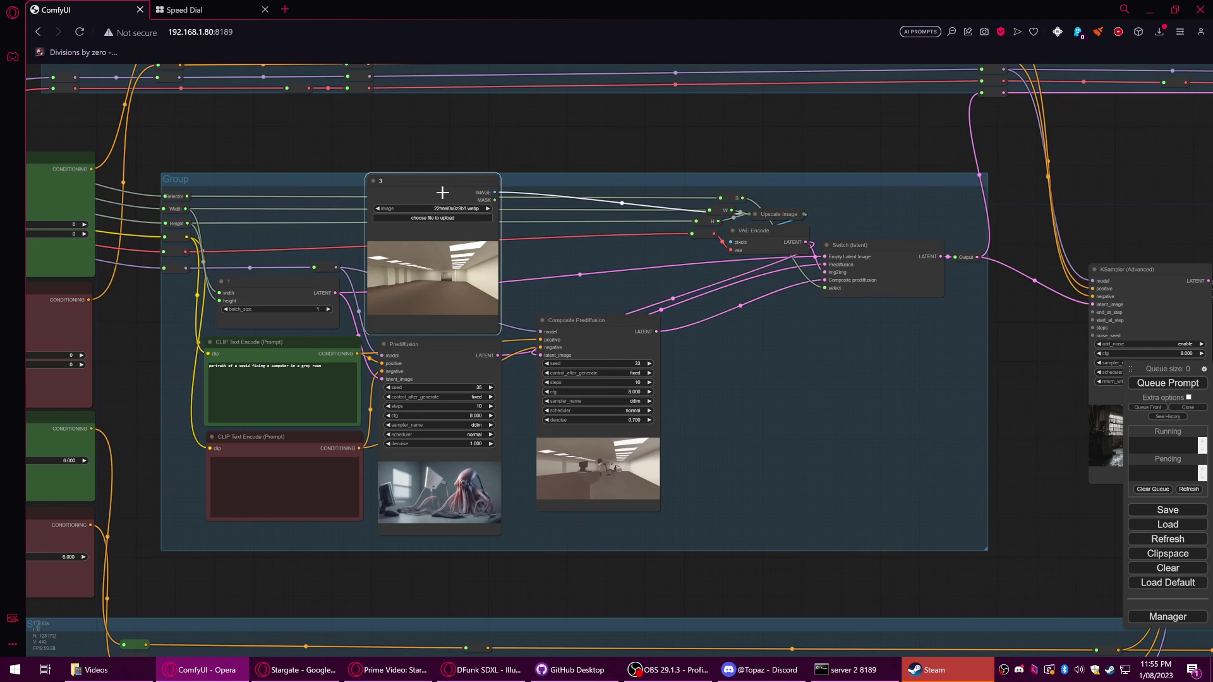
# - Realign the image loader node above the Prediffusion node and move Composite Prediffusion back away from Prediffusion
pyautogui.click(431, 379)
pyautogui.click(434, 186)
pyautogui.moveTo(437, 189); pyautogui.dragTo(442, 189)
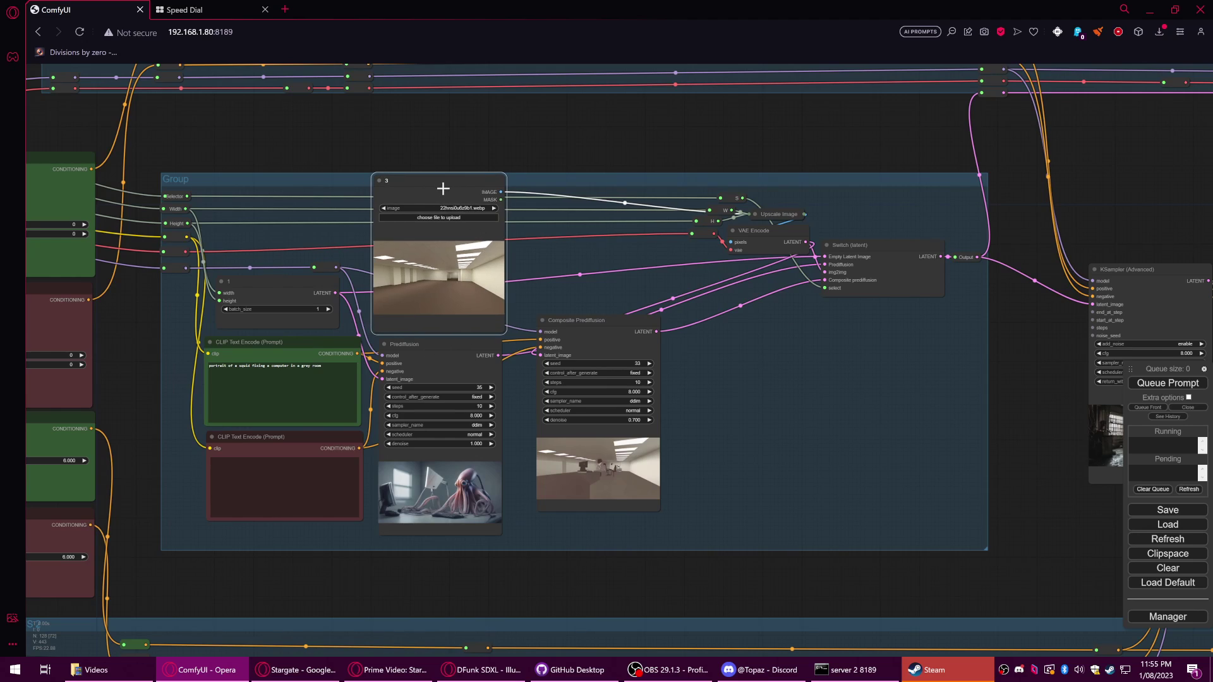
pyautogui.click(438, 338)
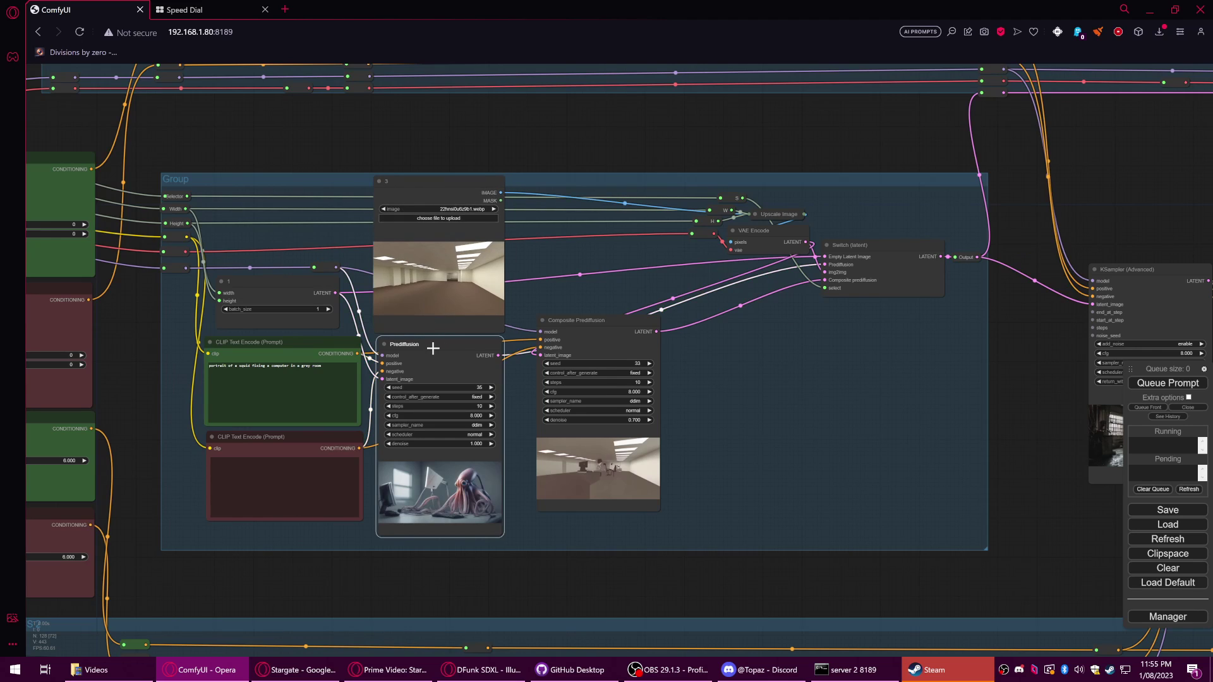
pyautogui.moveTo(627, 319)
pyautogui.mouseDown()
pyautogui.moveTo(625, 352)
pyautogui.moveTo(652, 352)
pyautogui.moveTo(637, 336)
pyautogui.mouseUp()
pyautogui.moveTo(604, 285); pyautogui.dragTo(703, 297)
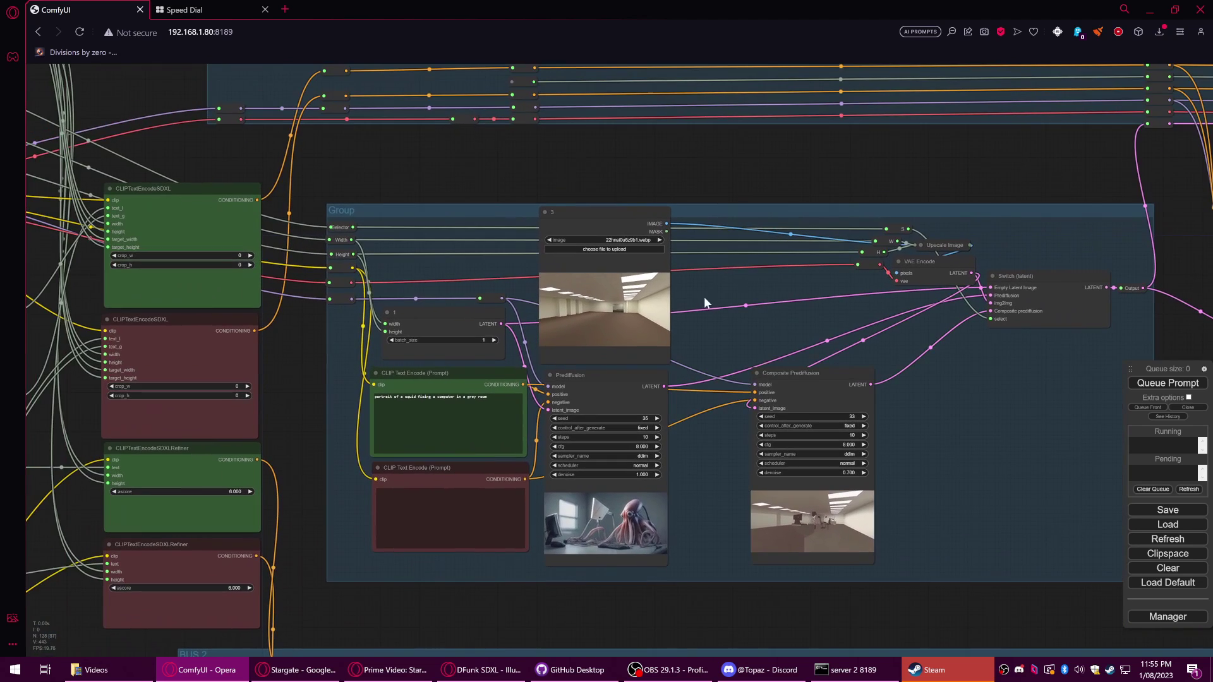
# - Examine the workflow from the source switch, size, checkpoint and prompt nodes through the text encoders and both buses
pyautogui.moveTo(406, 164); pyautogui.dragTo(557, 254)
pyautogui.scroll(-2, 540, 282)
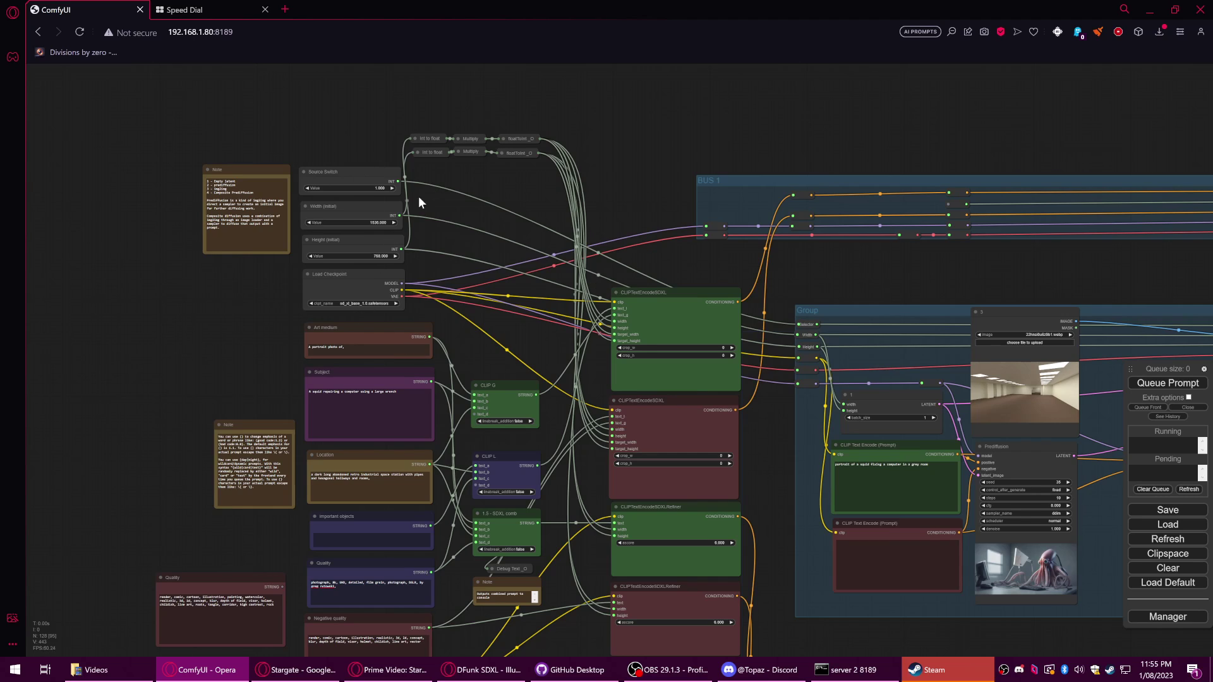
pyautogui.moveTo(593, 637); pyautogui.dragTo(571, 495)
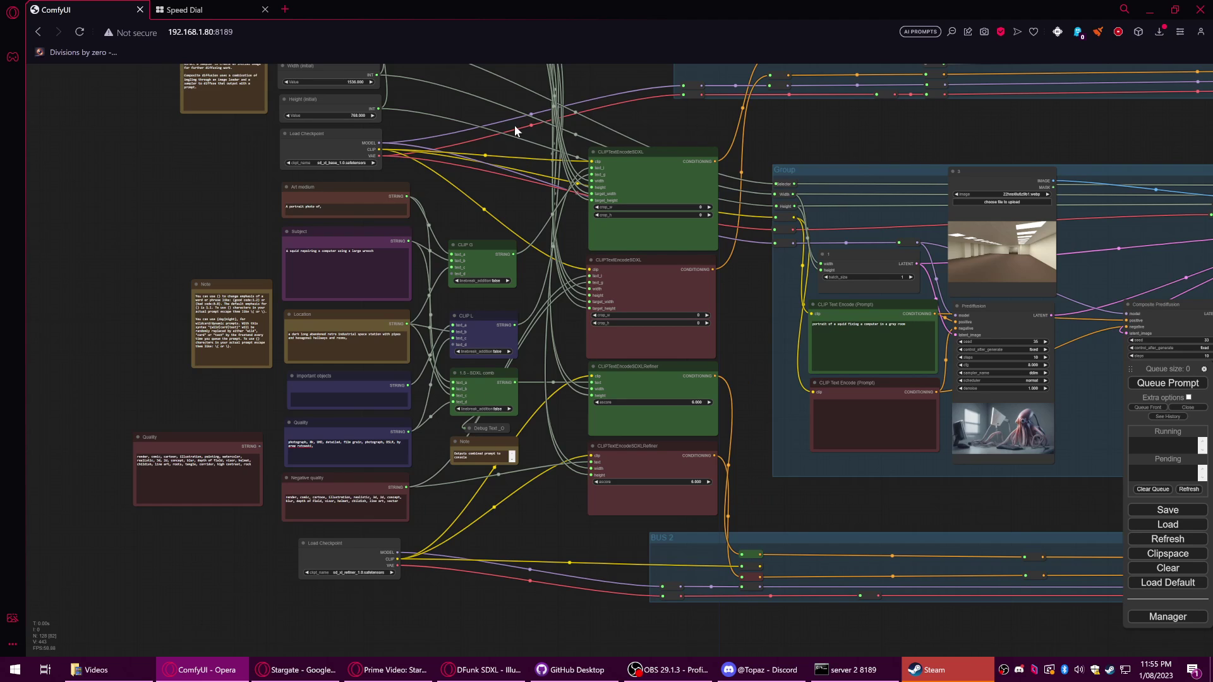
pyautogui.moveTo(479, 108); pyautogui.dragTo(472, 270)
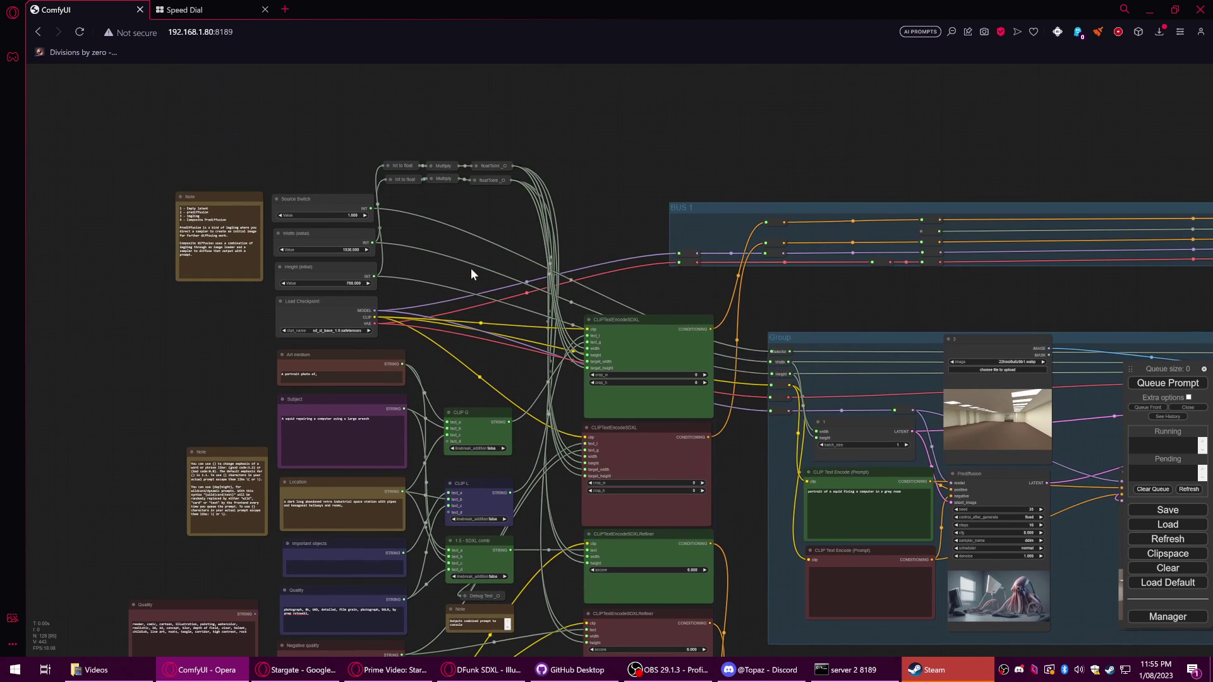
pyautogui.scroll(2, 316, 253)
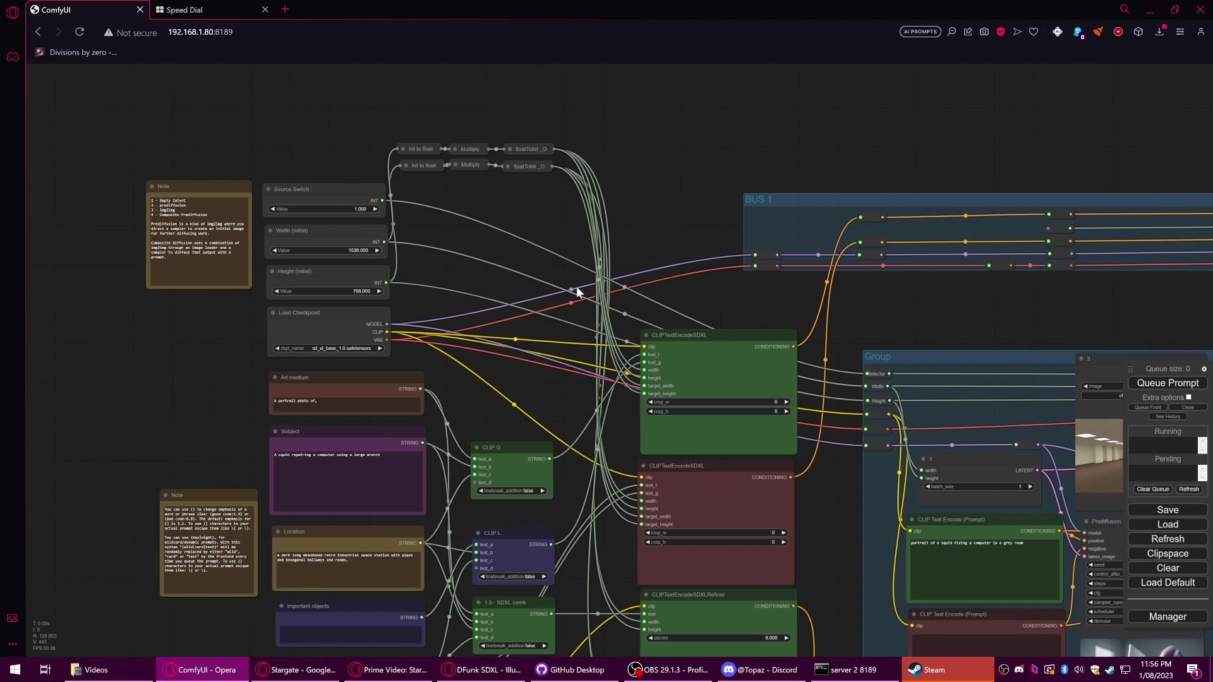
pyautogui.moveTo(681, 297); pyautogui.dragTo(483, 218)
pyautogui.scroll(-3, 622, 270)
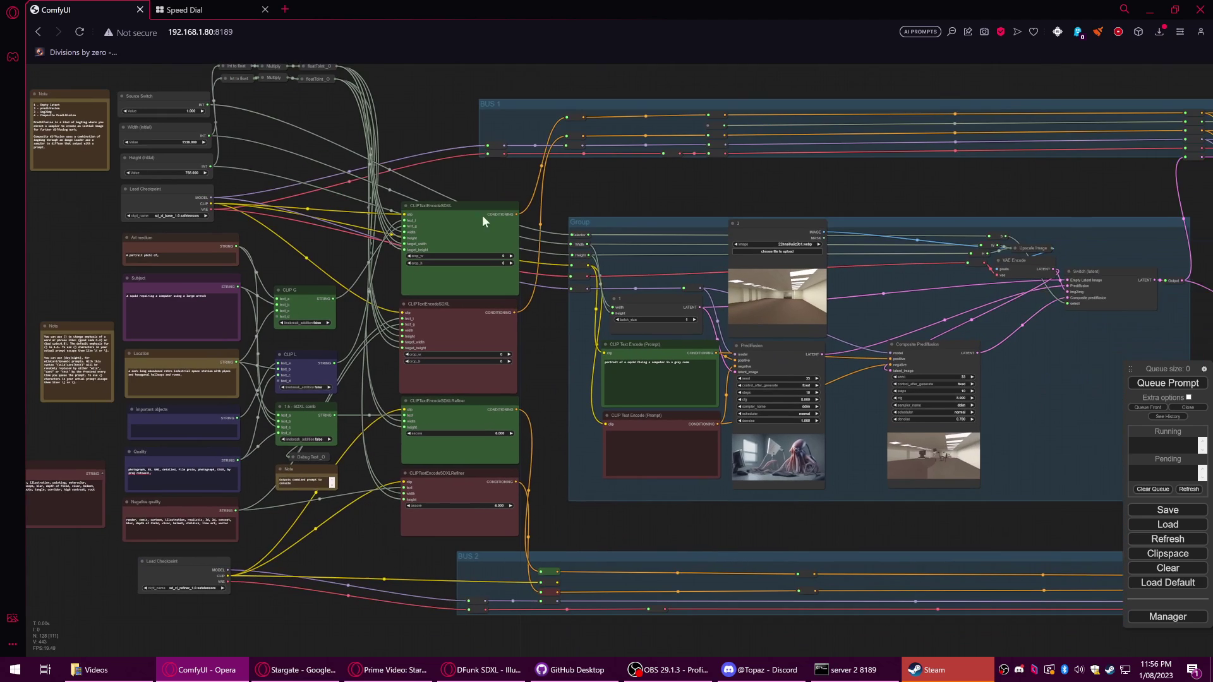
pyautogui.moveTo(614, 522); pyautogui.dragTo(528, 534)
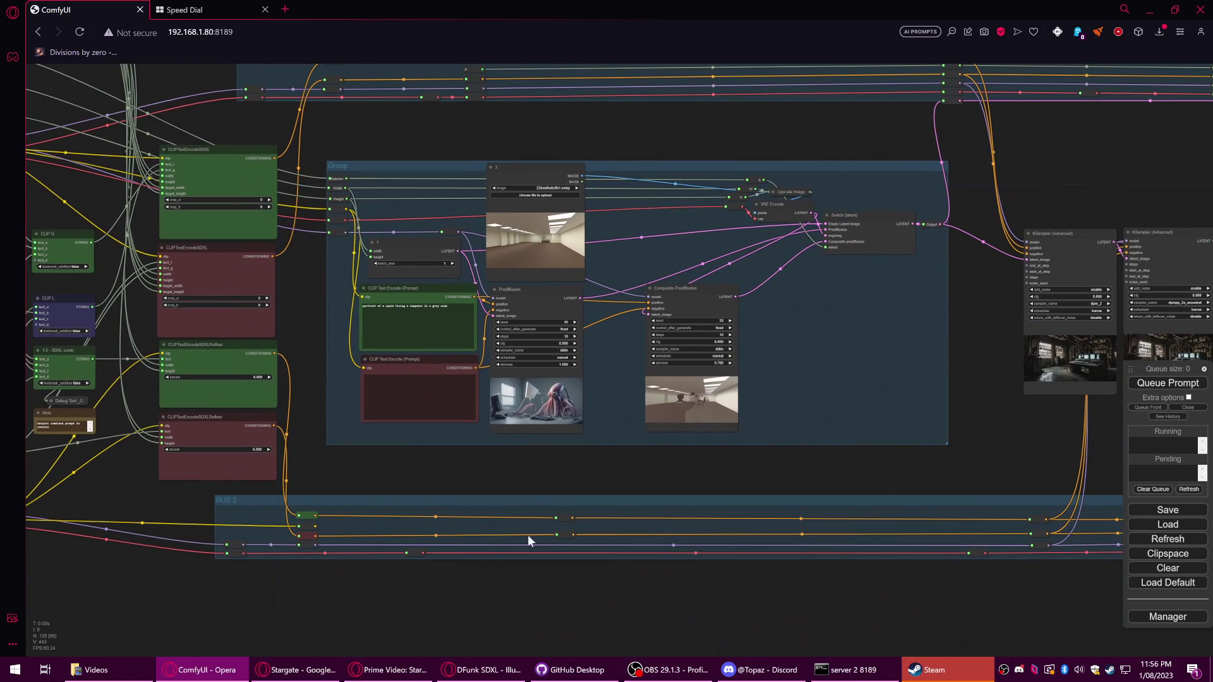
pyautogui.moveTo(715, 123); pyautogui.dragTo(341, 126)
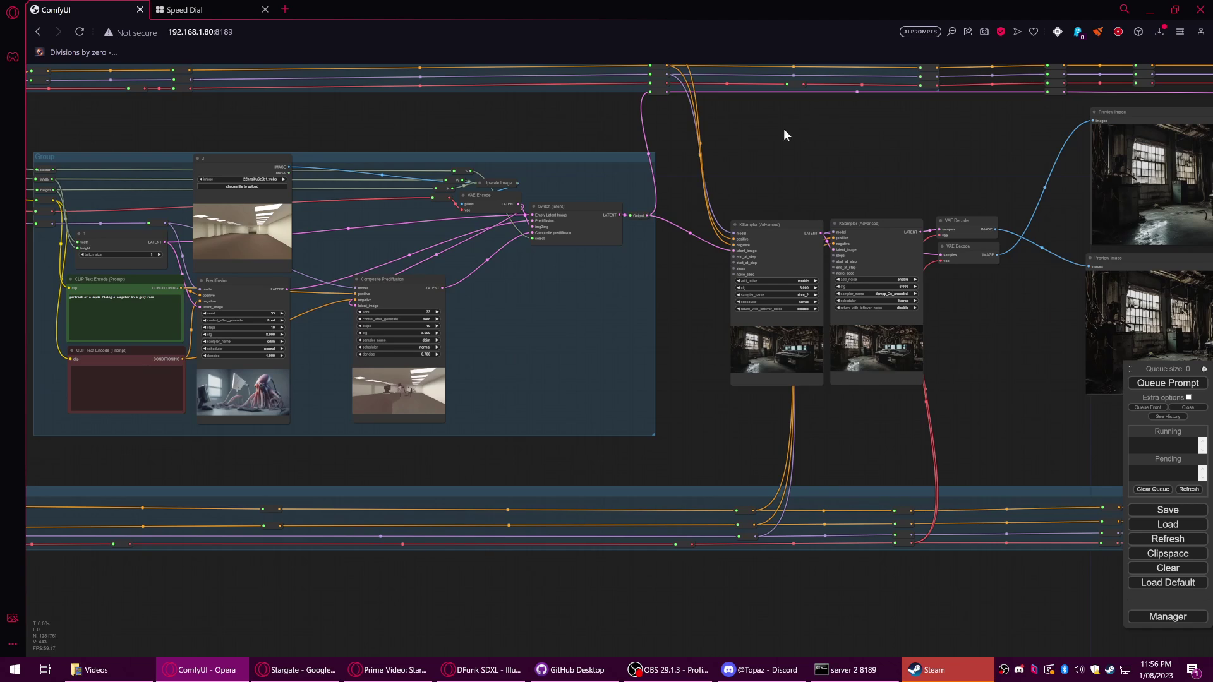
# - Space the two KSampler (Advanced) nodes slightly farther apart
pyautogui.moveTo(785, 133); pyautogui.dragTo(596, 150)
pyautogui.scroll(6, 666, 206)
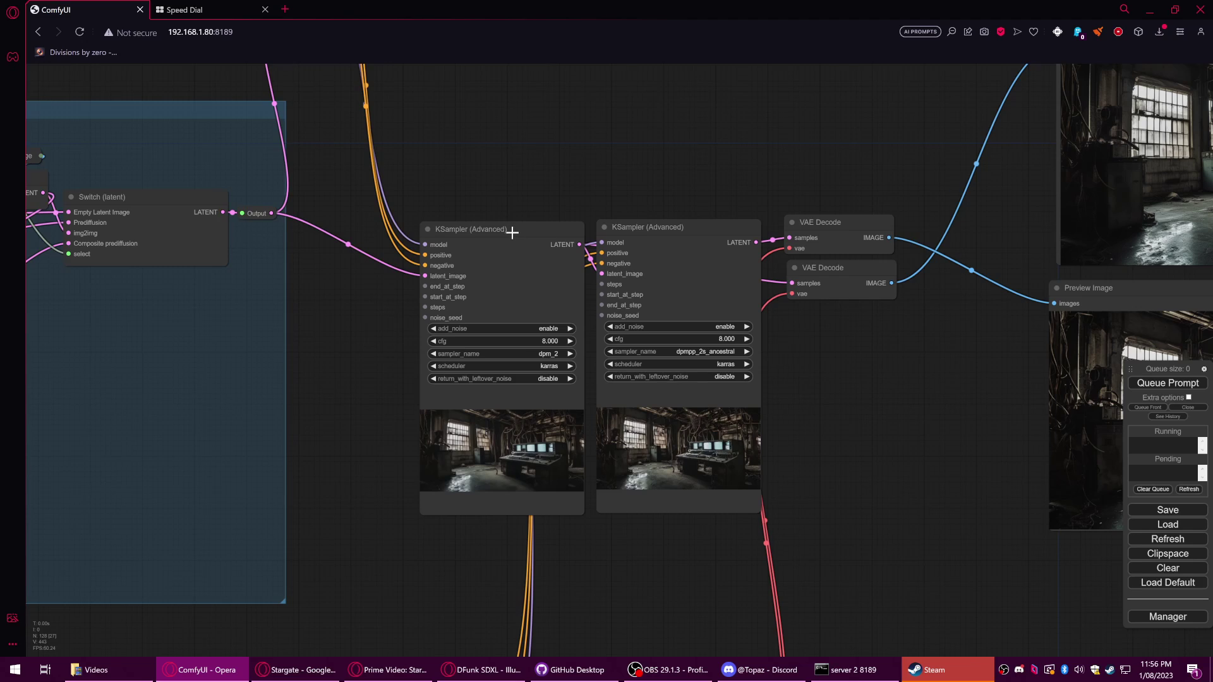
pyautogui.click(512, 233)
pyautogui.click(665, 236)
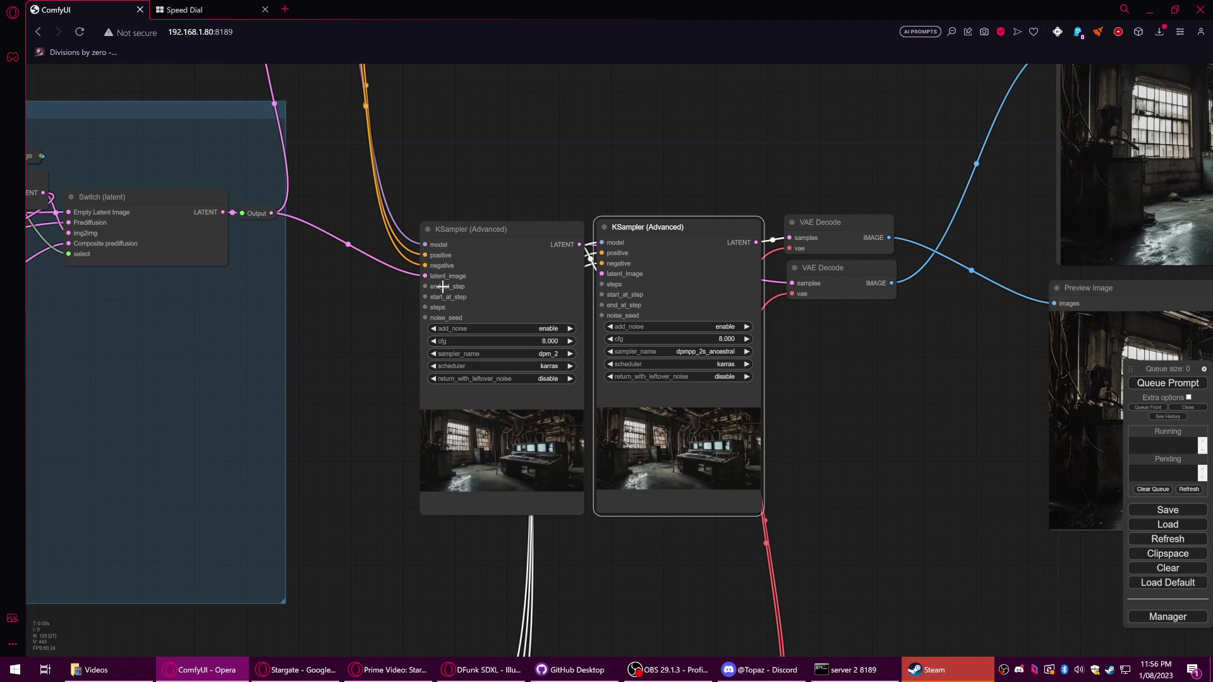
pyautogui.click(517, 230)
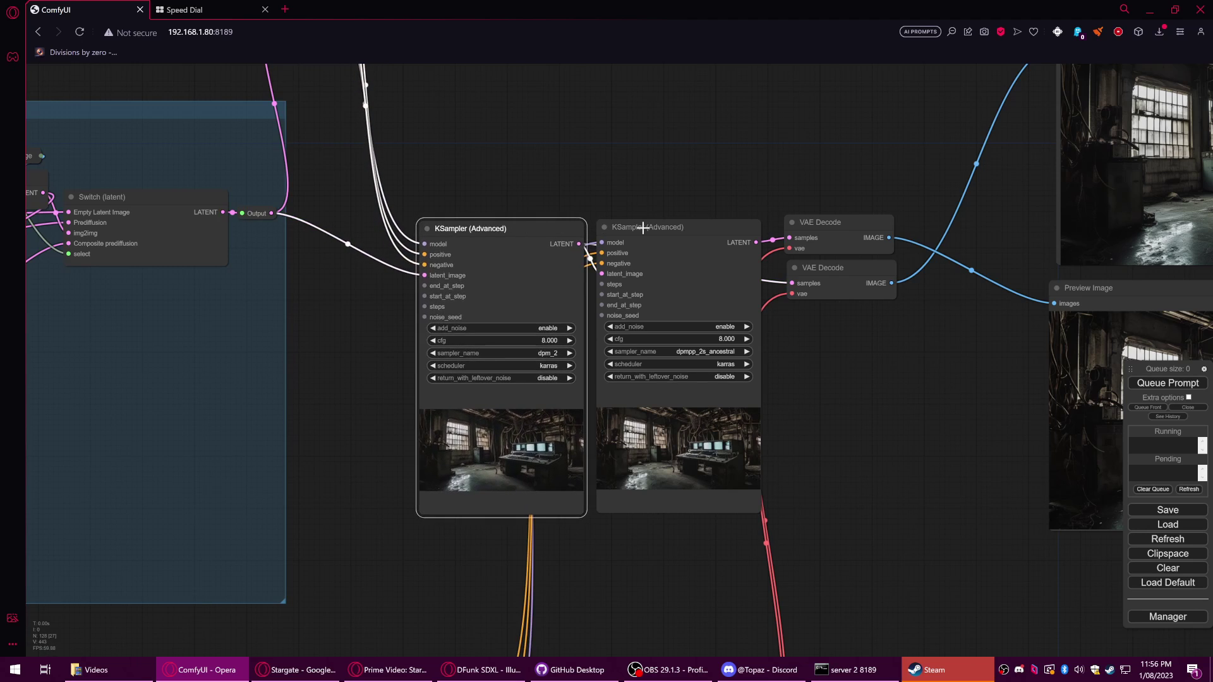
pyautogui.moveTo(663, 228); pyautogui.dragTo(675, 225)
pyautogui.moveTo(523, 239)
pyautogui.mouseDown()
pyautogui.moveTo(549, 238)
pyautogui.moveTo(520, 239)
pyautogui.mouseUp()
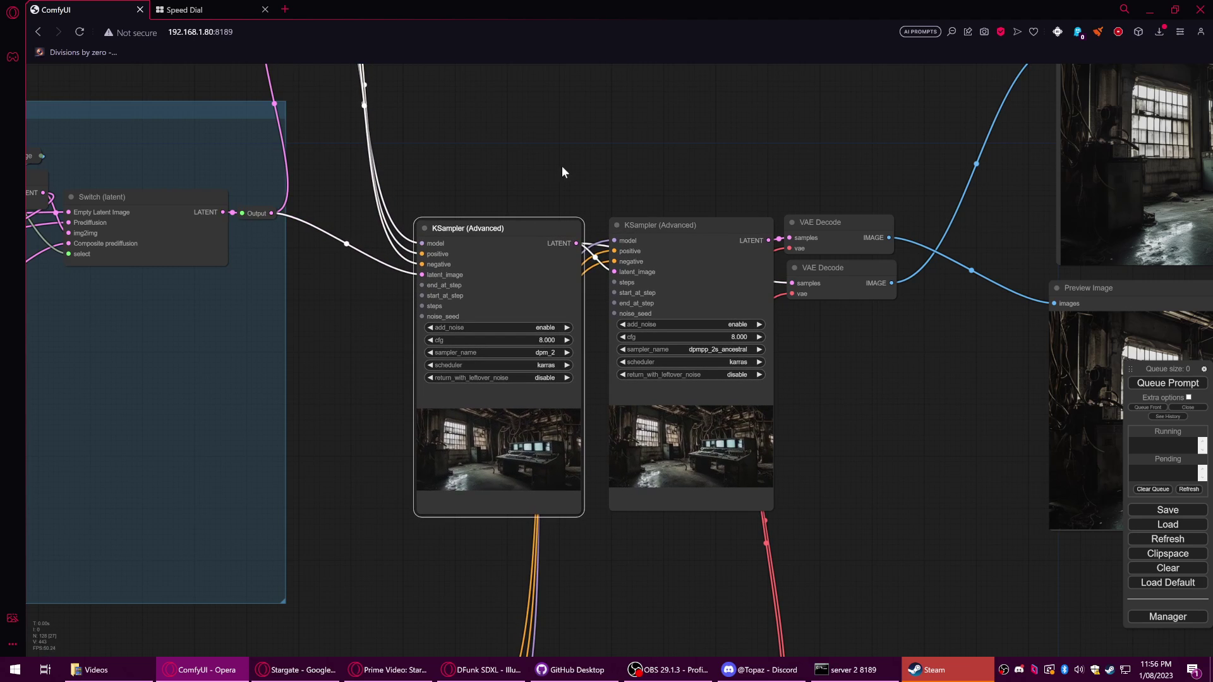
# - Review the available scheduler and sampler_name options of the first KSampler (Advanced) node without changing the selections
pyautogui.scroll(3, 548, 158)
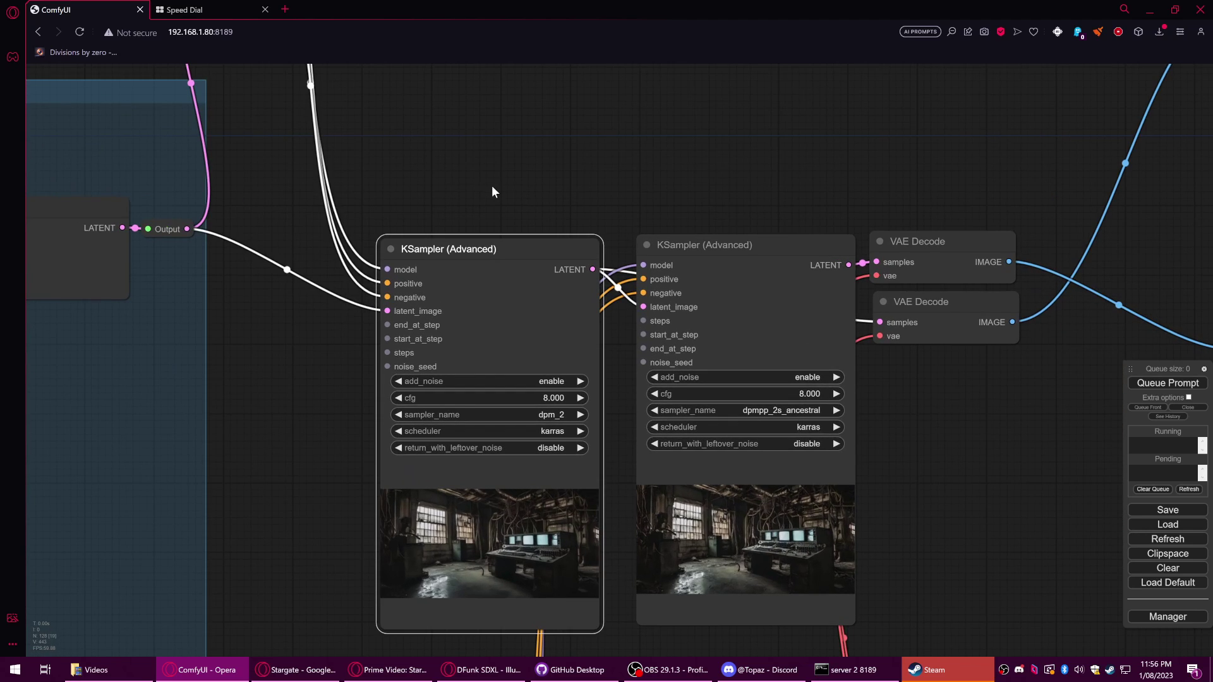
pyautogui.moveTo(492, 192); pyautogui.dragTo(469, 183)
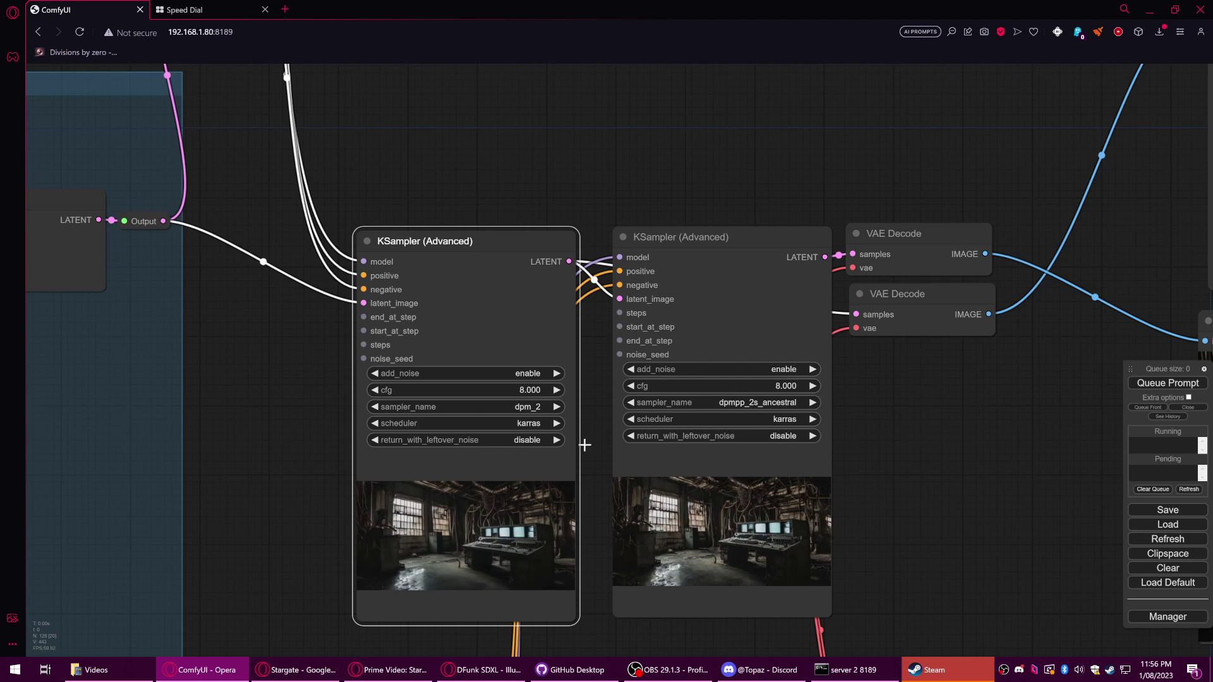
pyautogui.click(528, 422)
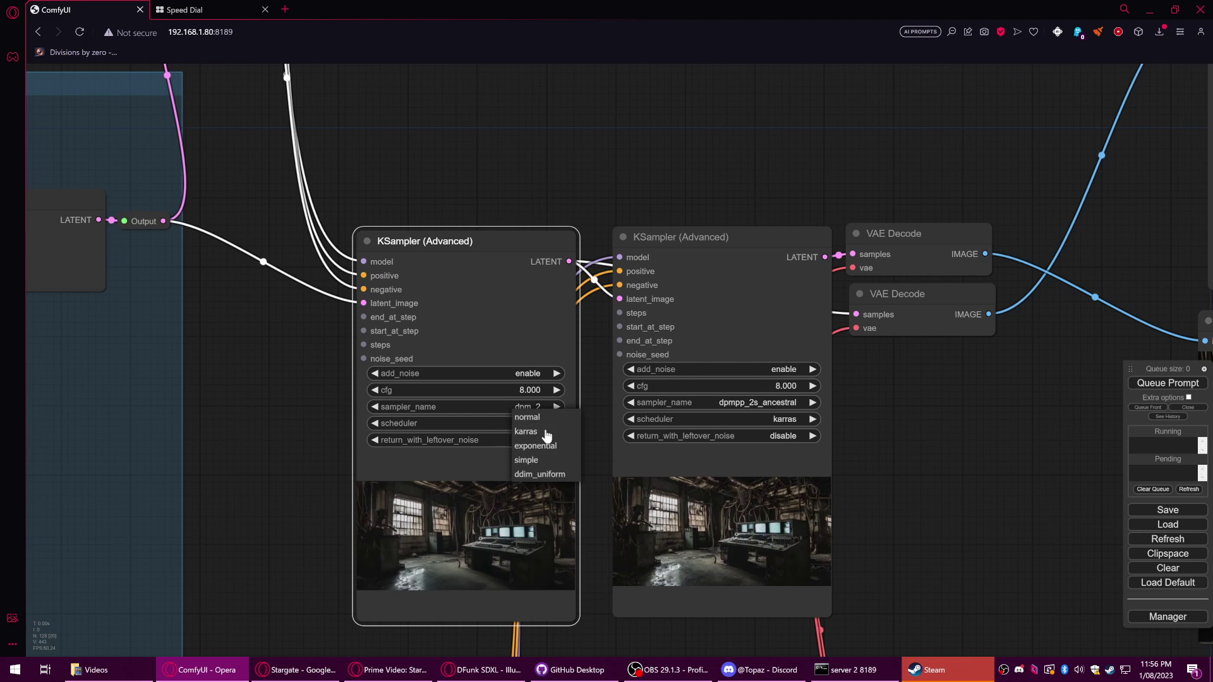
pyautogui.click(506, 422)
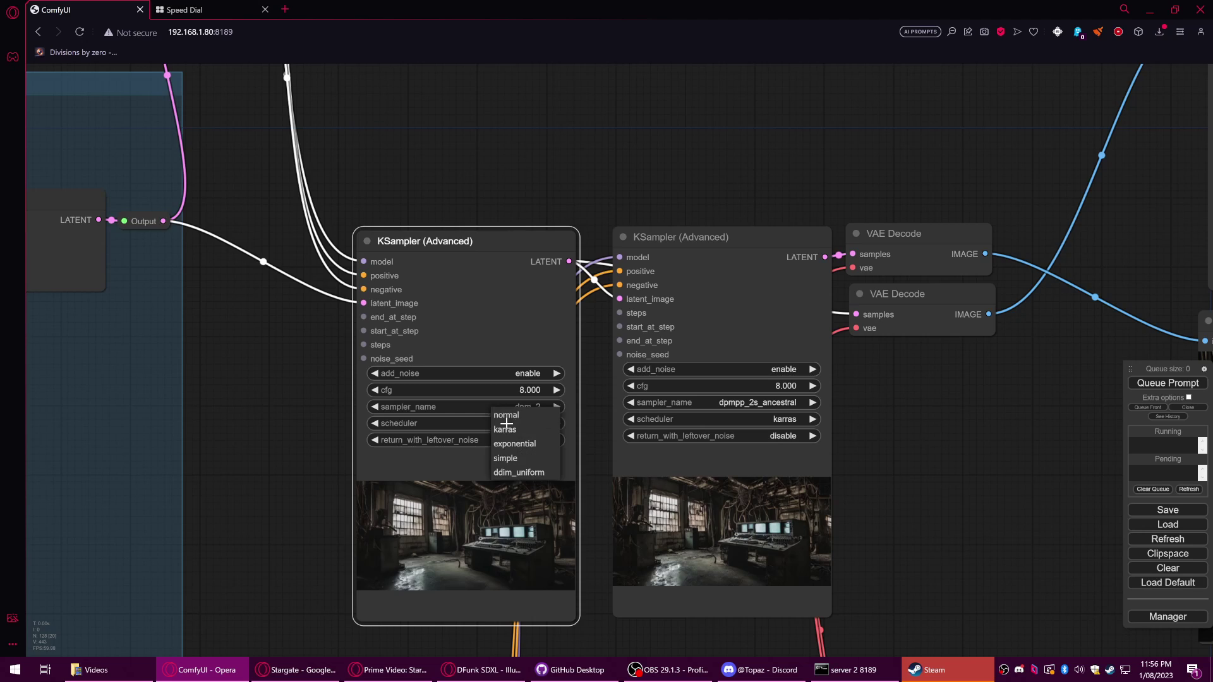
pyautogui.click(458, 407)
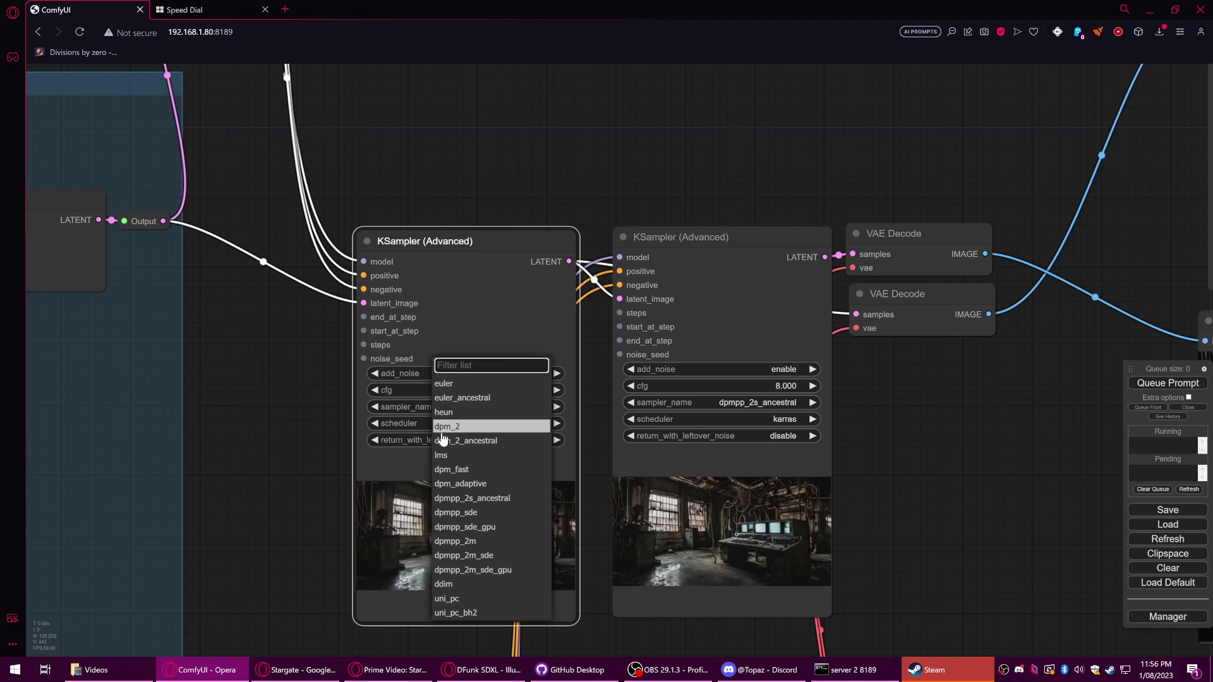
pyautogui.click(312, 397)
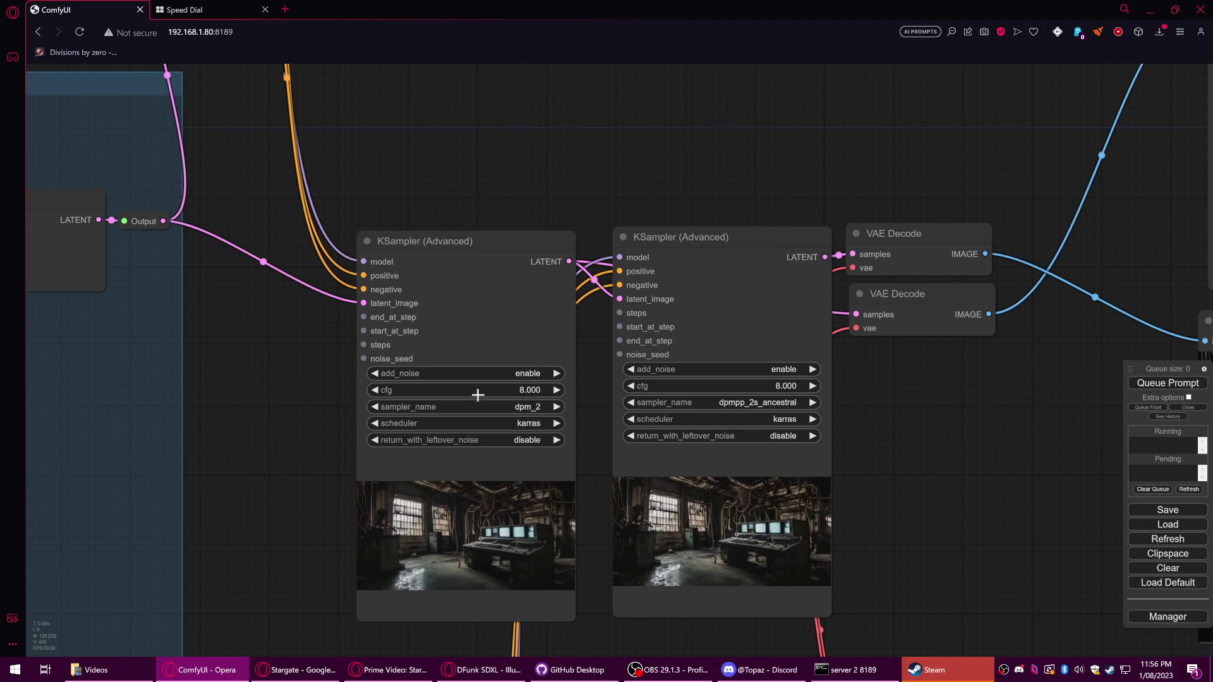
# - Move the first KSampler (Advanced) node closer to the second one
pyautogui.moveTo(556, 248); pyautogui.dragTo(523, 238)
pyautogui.moveTo(553, 178); pyautogui.dragTo(569, 233)
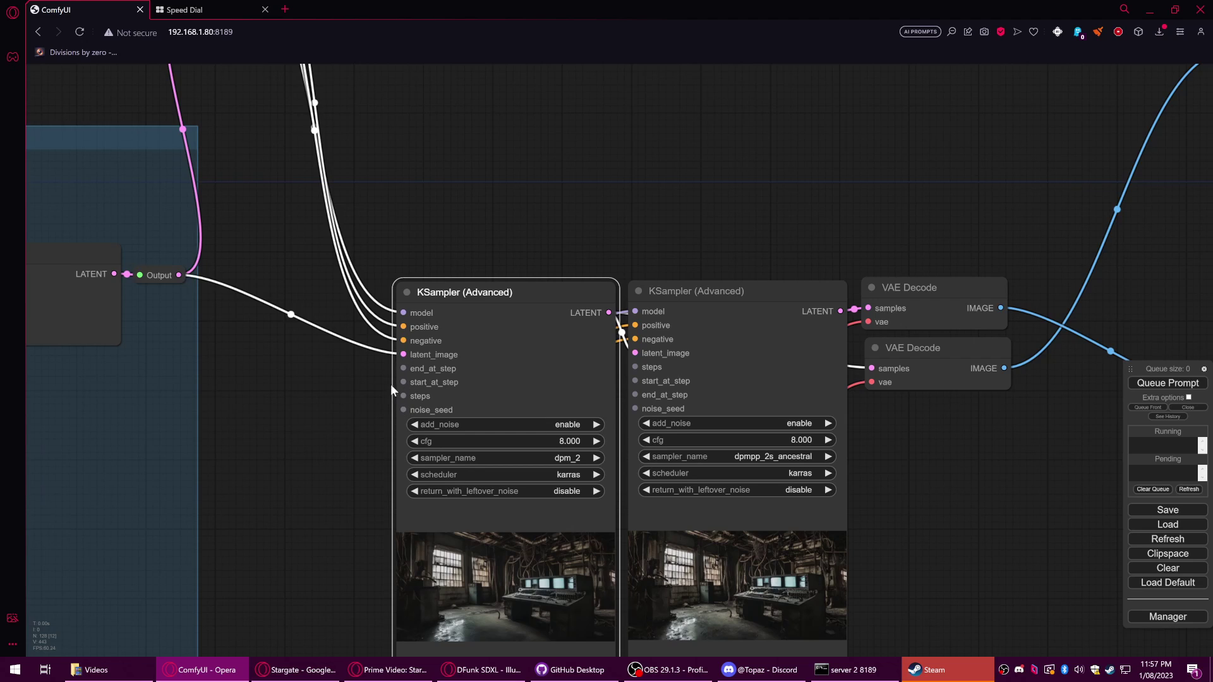
# - Add a compact Integer node above the first KSampler (Advanced) node, linked to its steps input
pyautogui.moveTo(403, 396); pyautogui.dragTo(255, 189)
pyautogui.click(290, 421)
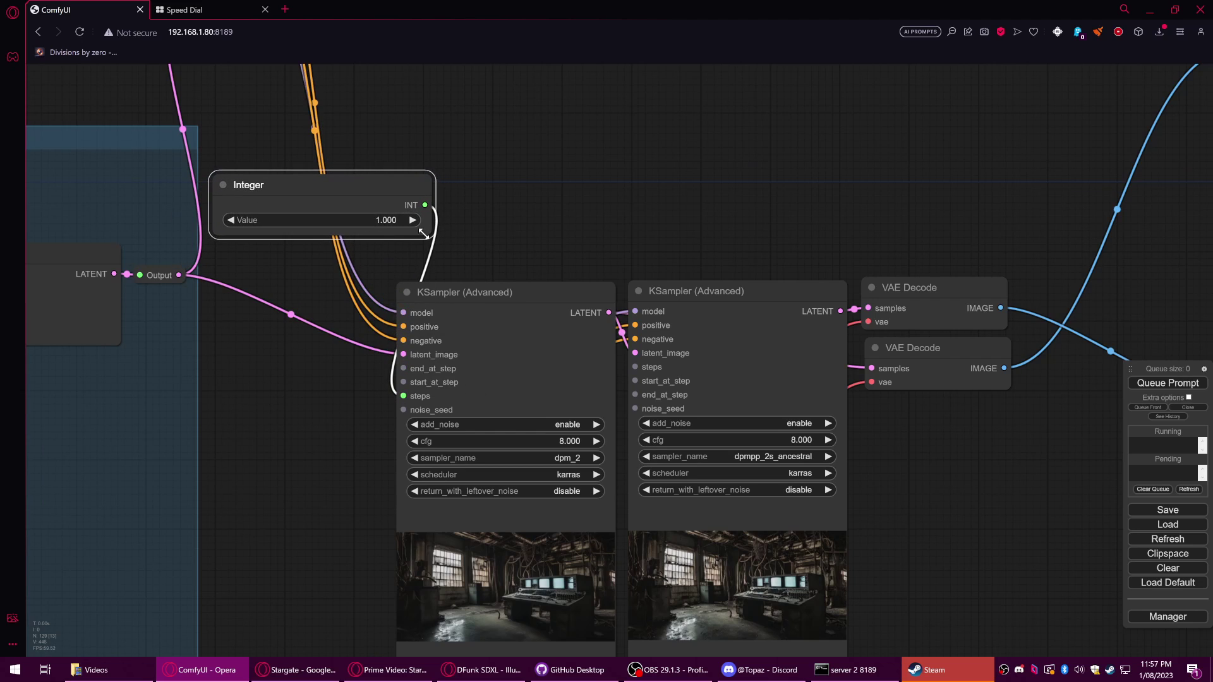
pyautogui.moveTo(414, 235); pyautogui.dragTo(360, 238)
pyautogui.moveTo(289, 190)
pyautogui.mouseDown()
pyautogui.moveTo(292, 207)
pyautogui.moveTo(291, 189)
pyautogui.mouseUp()
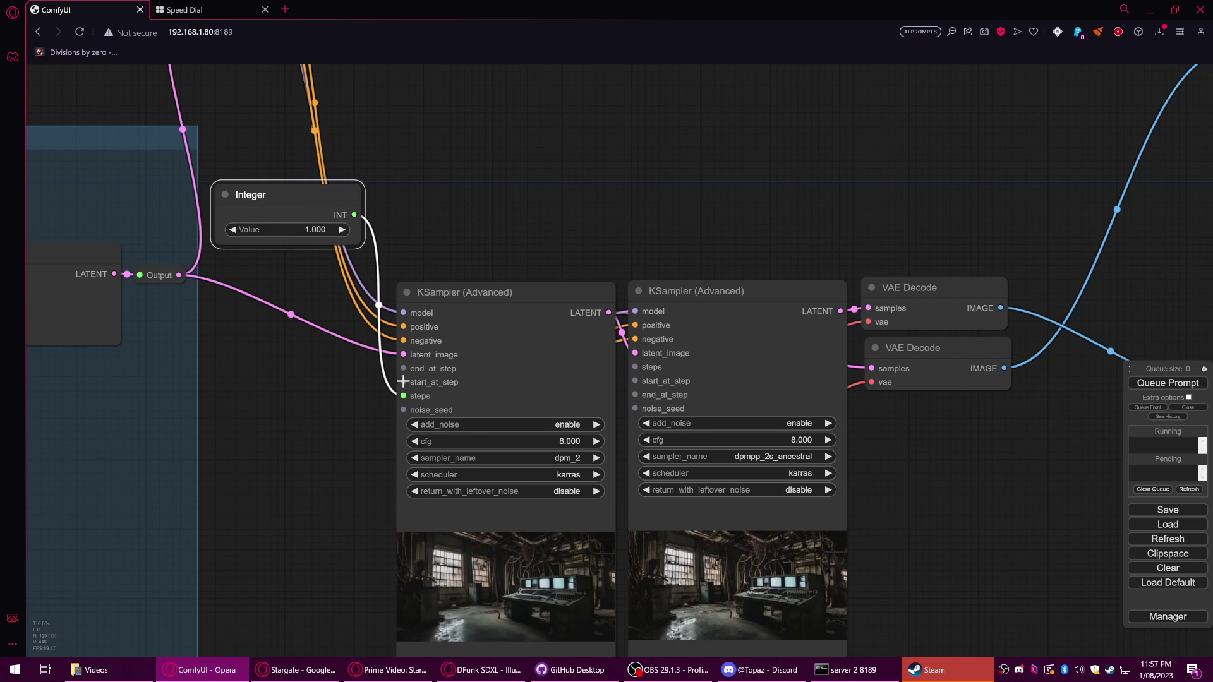
# - Add a second compact Integer node for the first sampler's start_at_step input and stack it above the existing Integer node
pyautogui.moveTo(403, 382); pyautogui.dragTo(278, 139)
pyautogui.click(398, 229)
pyautogui.moveTo(435, 178); pyautogui.dragTo(321, 169)
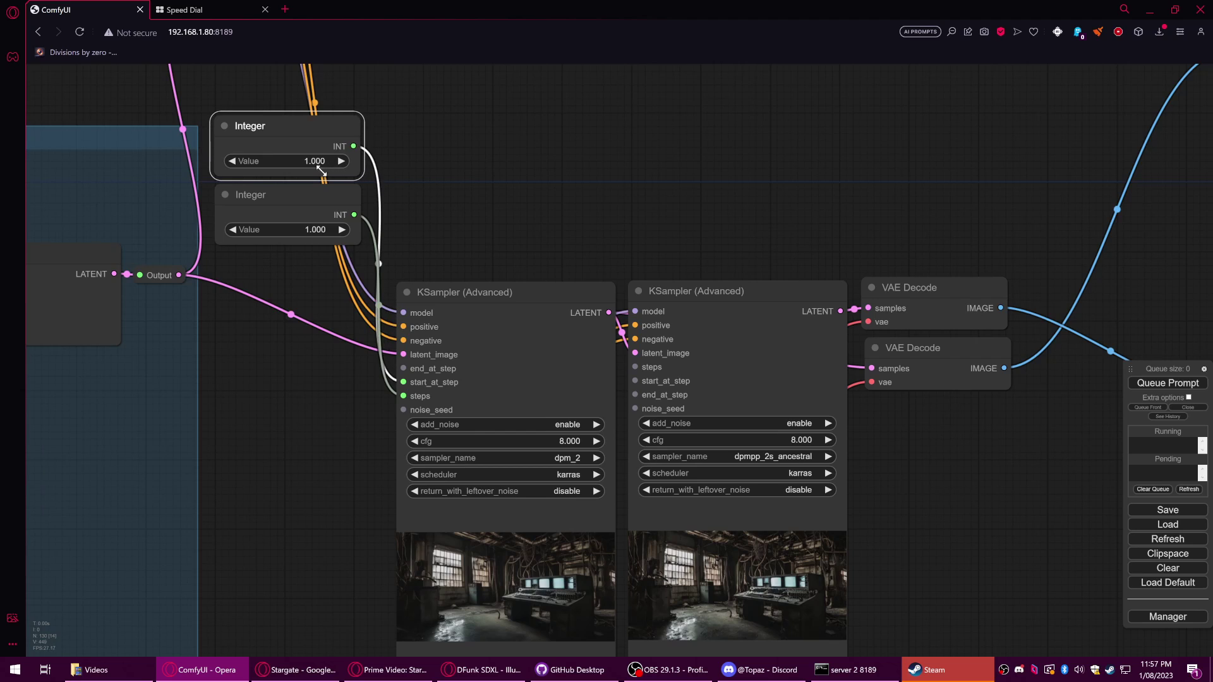
pyautogui.moveTo(270, 132); pyautogui.dragTo(272, 137)
# - Add a third compact Integer node for the first sampler's end_at_step input and place it on top of the Integer stack
pyautogui.moveTo(448, 210); pyautogui.dragTo(483, 332)
pyautogui.moveTo(439, 490); pyautogui.dragTo(316, 202)
pyautogui.click(426, 290)
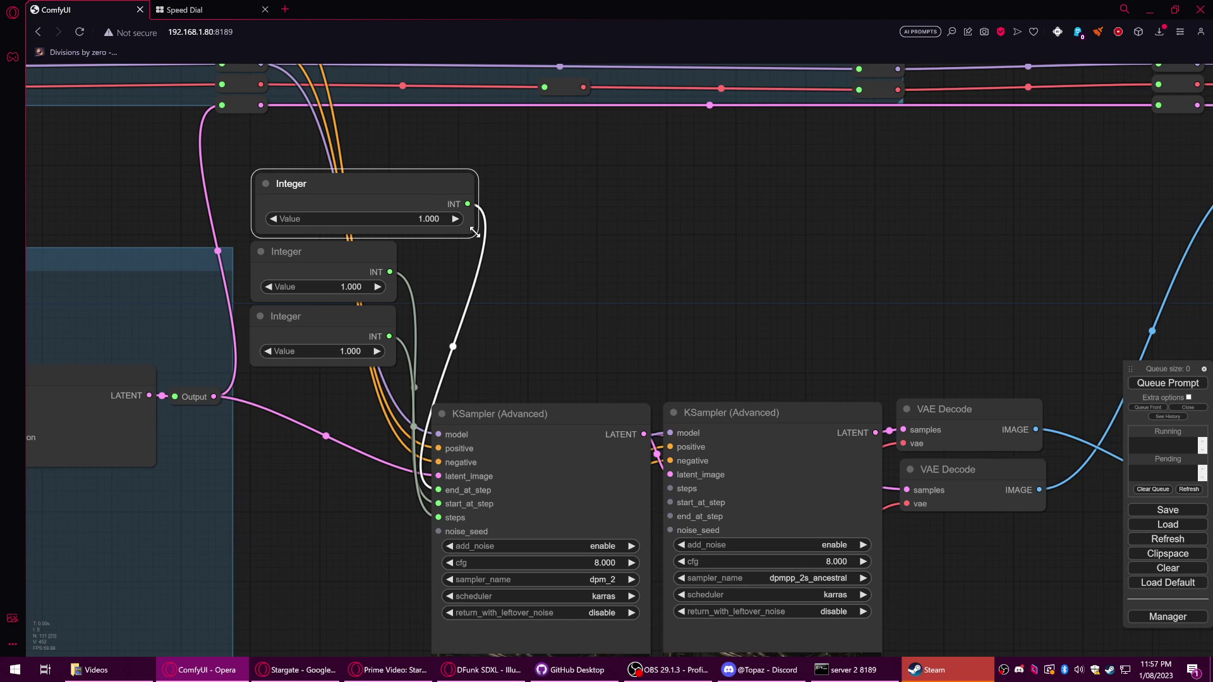
pyautogui.moveTo(475, 233); pyautogui.dragTo(402, 235)
pyautogui.moveTo(366, 182); pyautogui.dragTo(358, 185)
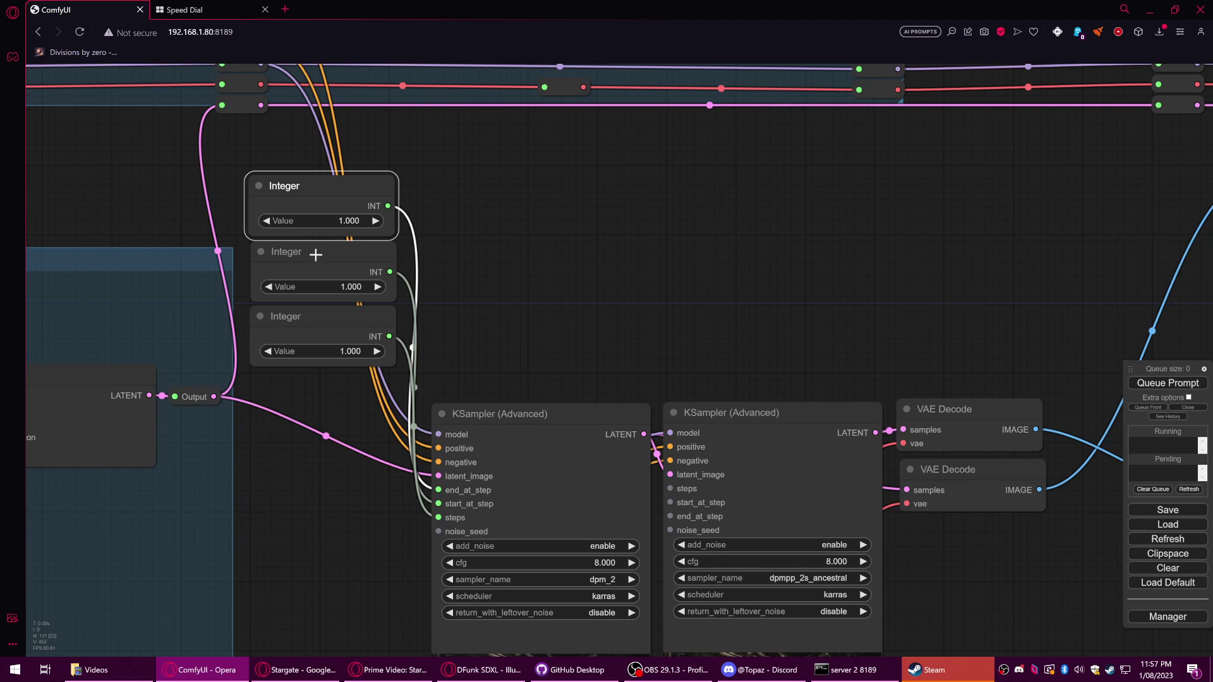
# - Create a seed _O node from the O utils category, linked to the first sampler's noise_seed input
pyautogui.moveTo(312, 539); pyautogui.dragTo(353, 480)
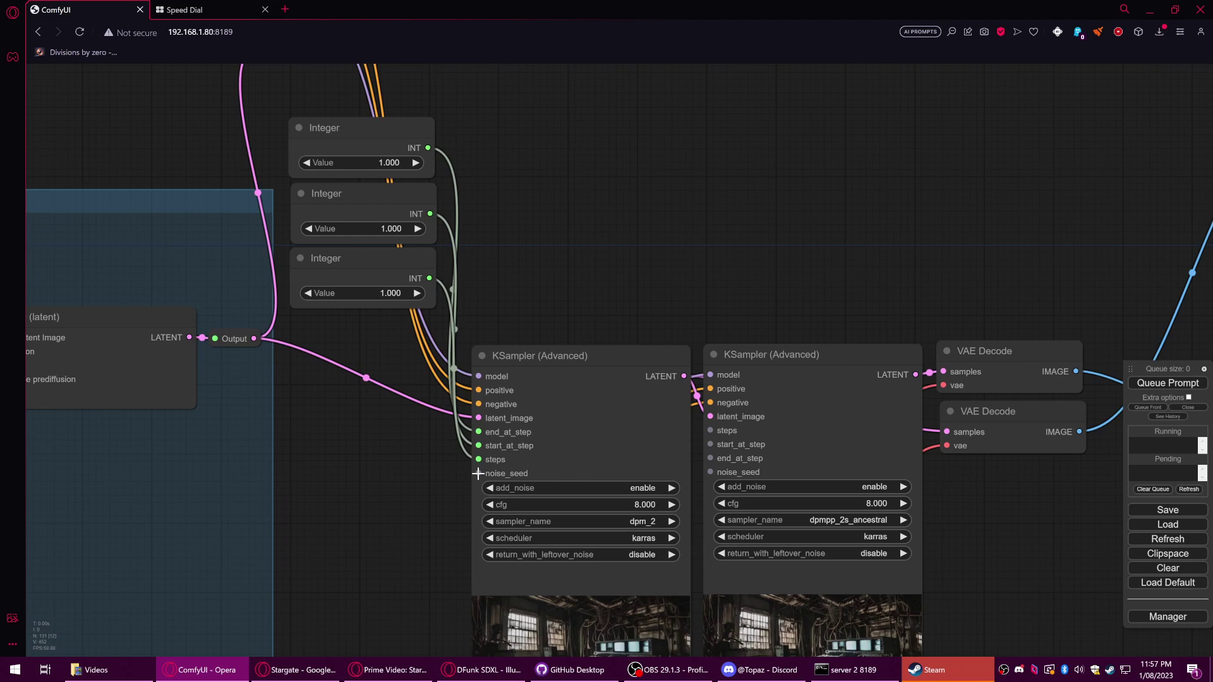
pyautogui.moveTo(479, 473); pyautogui.dragTo(396, 437)
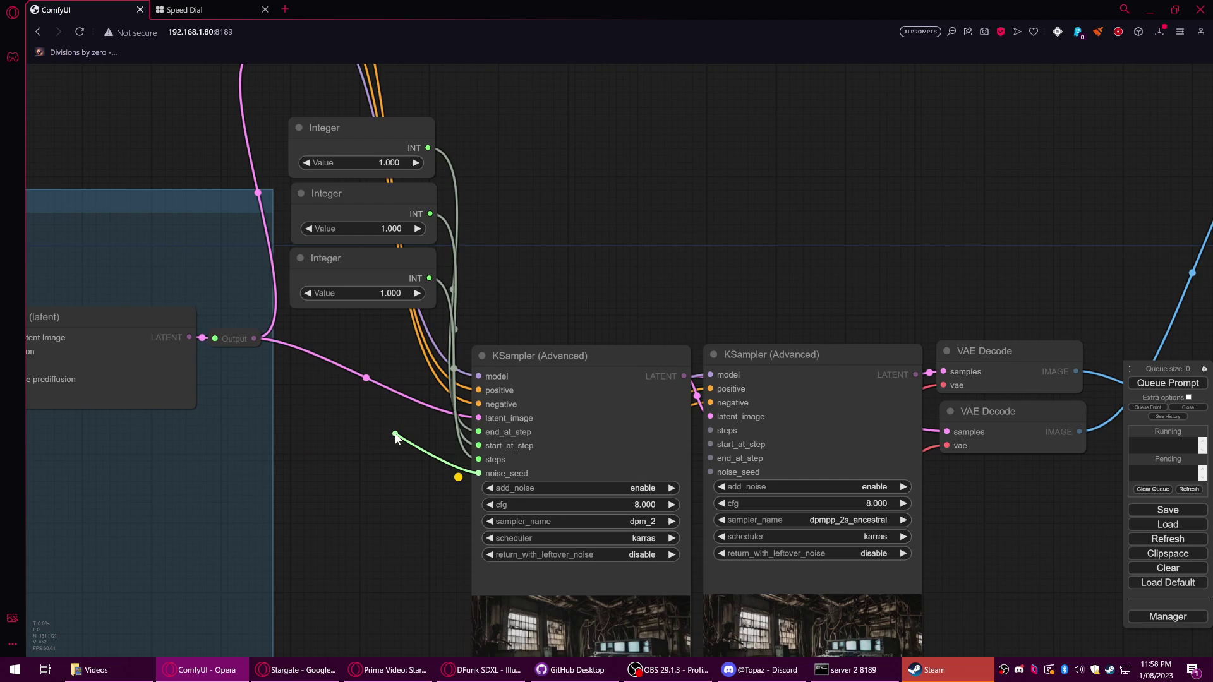
pyautogui.moveTo(395, 434); pyautogui.dragTo(395, 435)
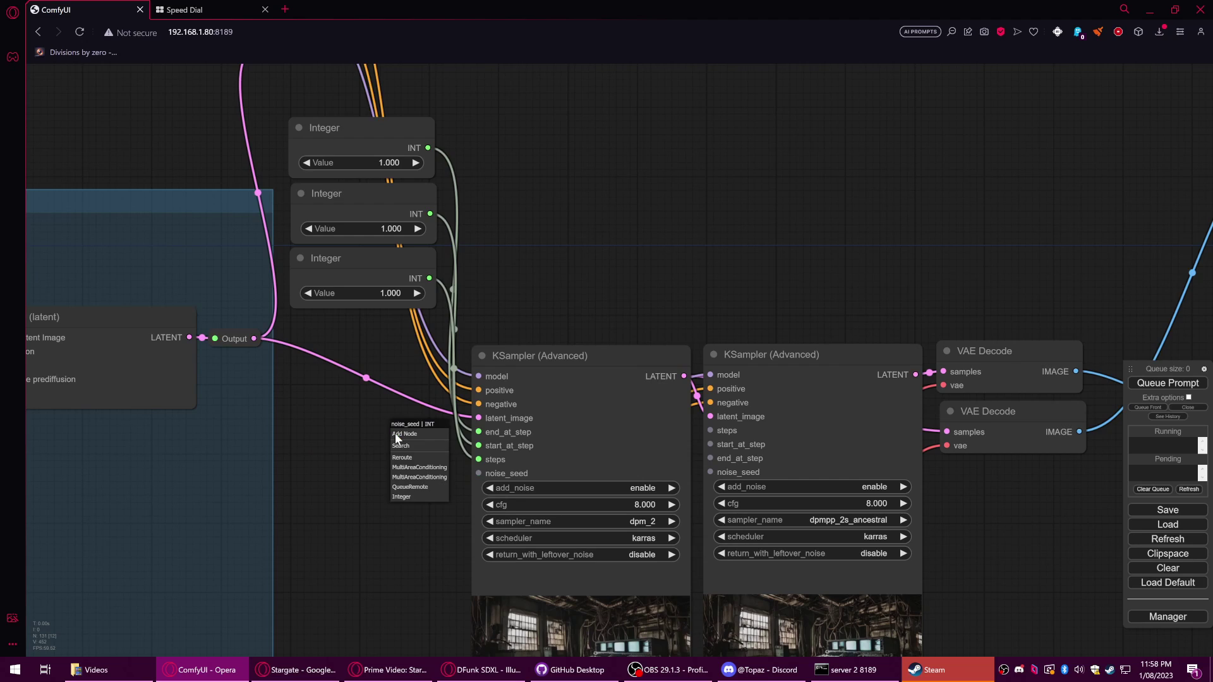
pyautogui.click(407, 437)
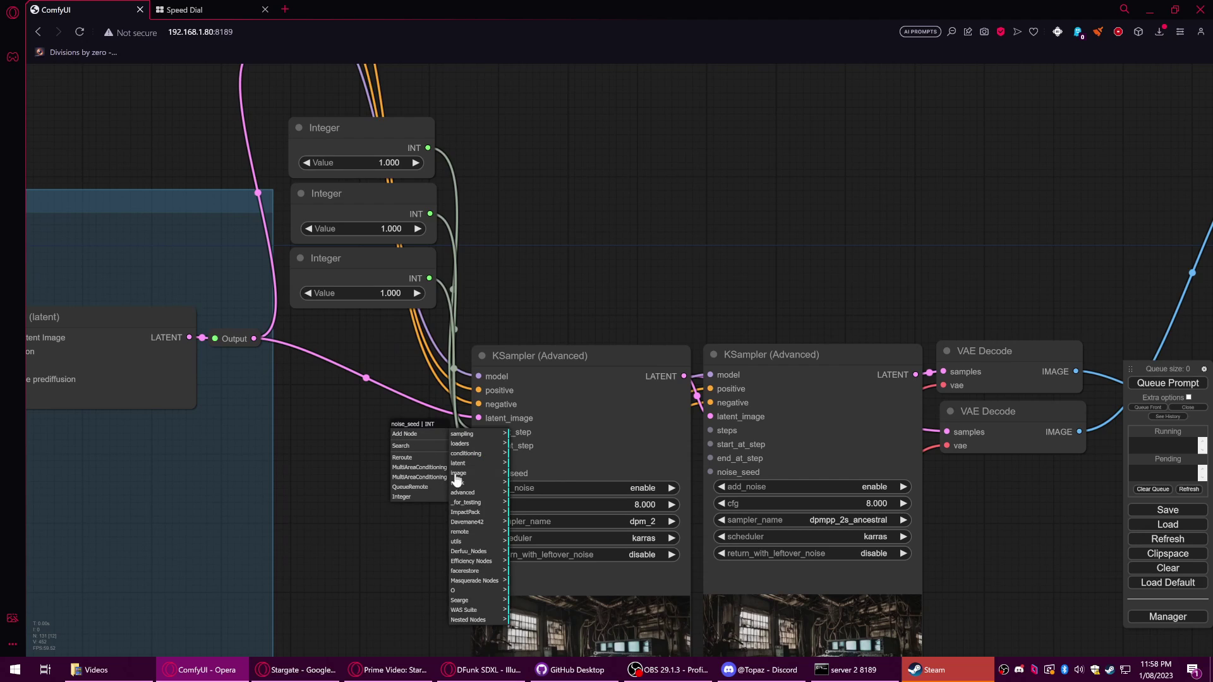
pyautogui.click(470, 597)
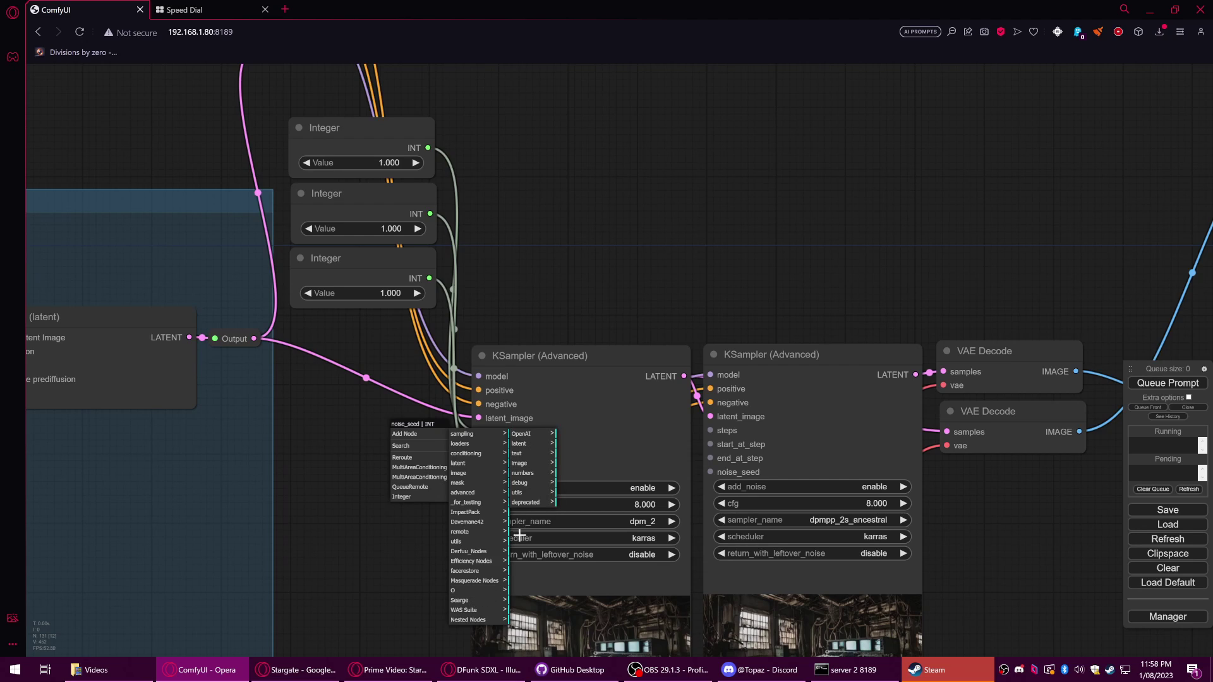
pyautogui.click(539, 435)
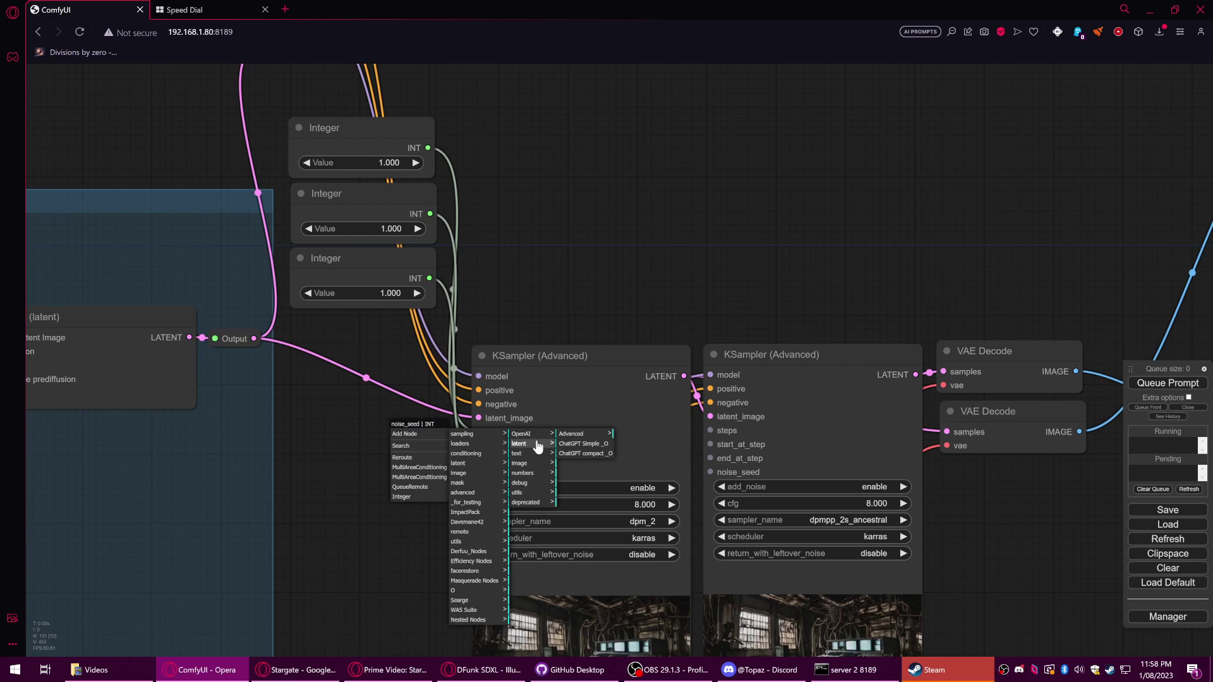
pyautogui.click(534, 445)
pyautogui.click(520, 463)
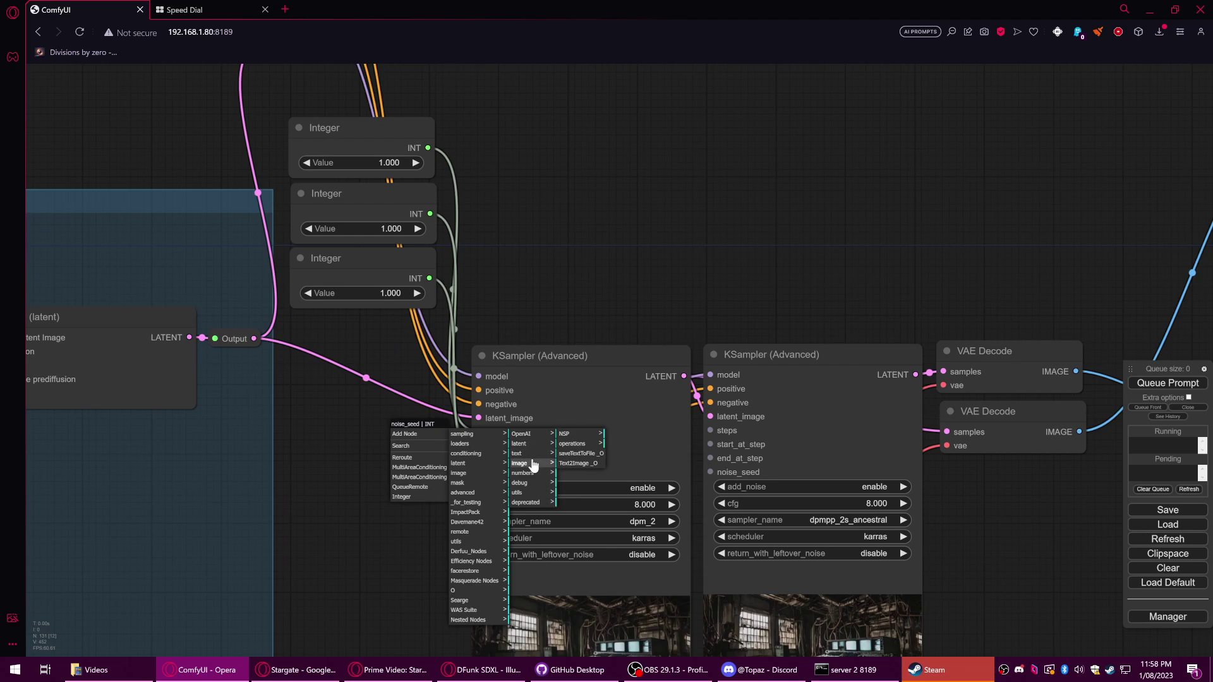
pyautogui.click(533, 475)
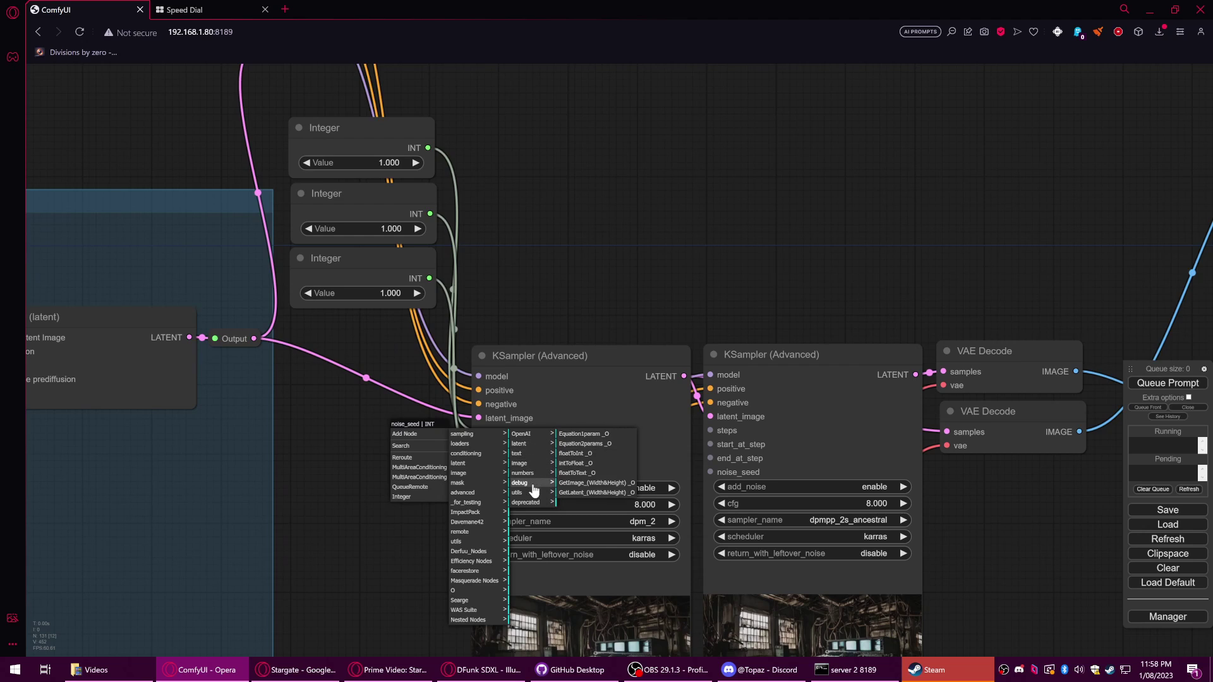
pyautogui.click(532, 493)
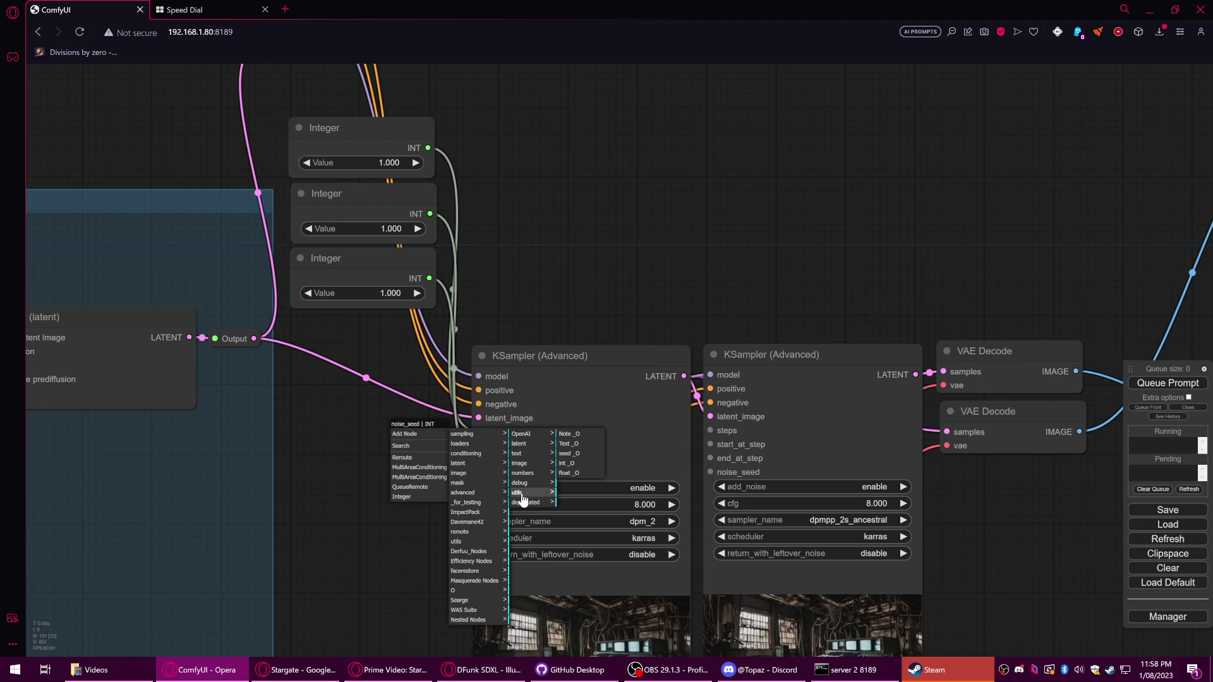
pyautogui.click(569, 453)
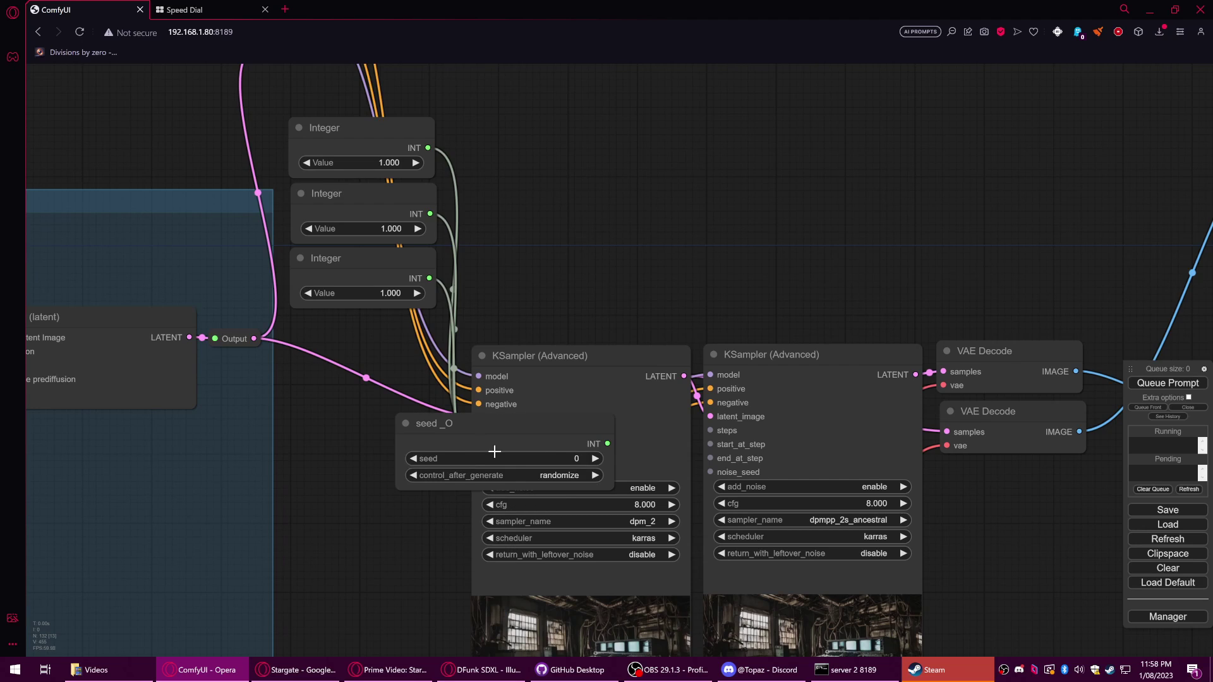
# - Narrow the seed _O node to about the Integer nodes' width and place it beside the first sampler, below the Integer stack
pyautogui.moveTo(487, 434); pyautogui.dragTo(300, 435)
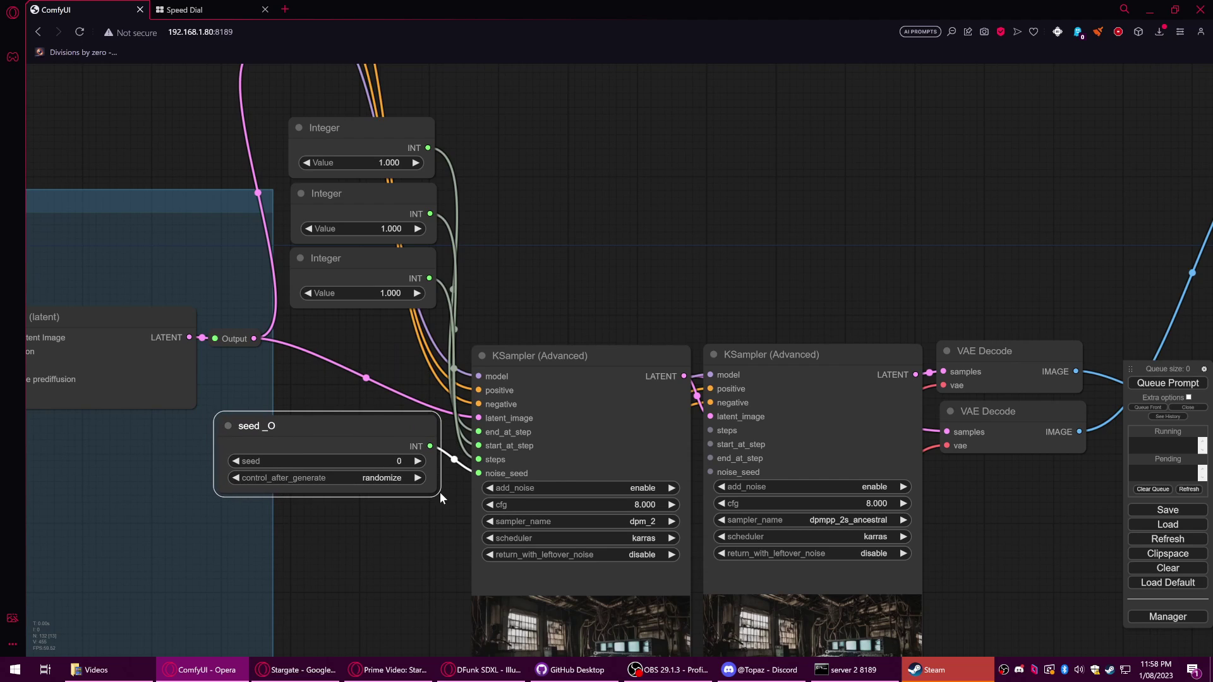
pyautogui.moveTo(440, 494); pyautogui.dragTo(206, 472)
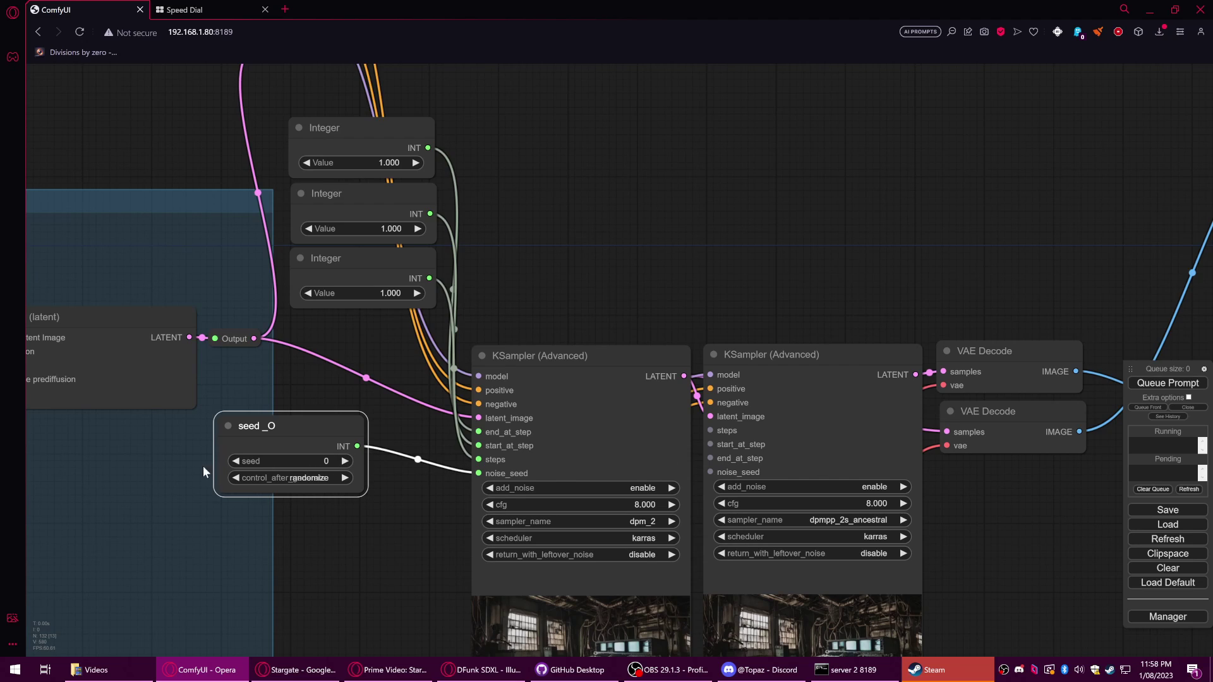
pyautogui.click(384, 268)
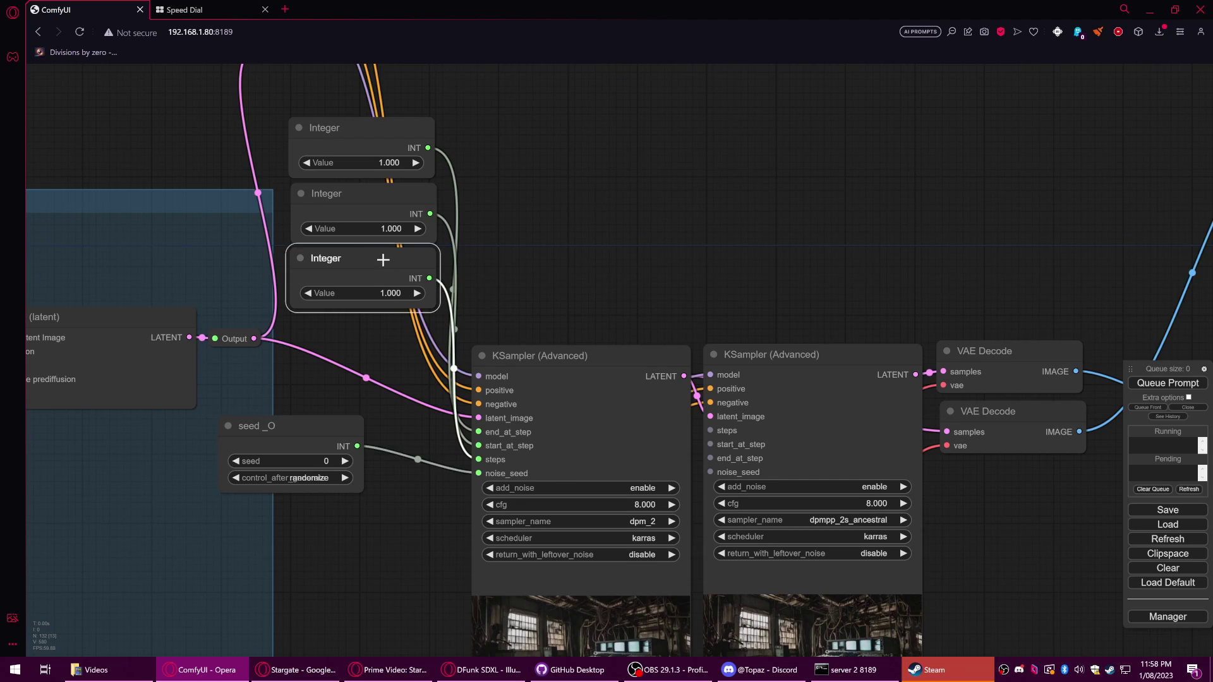
pyautogui.click(382, 189)
pyautogui.moveTo(323, 434); pyautogui.dragTo(360, 411)
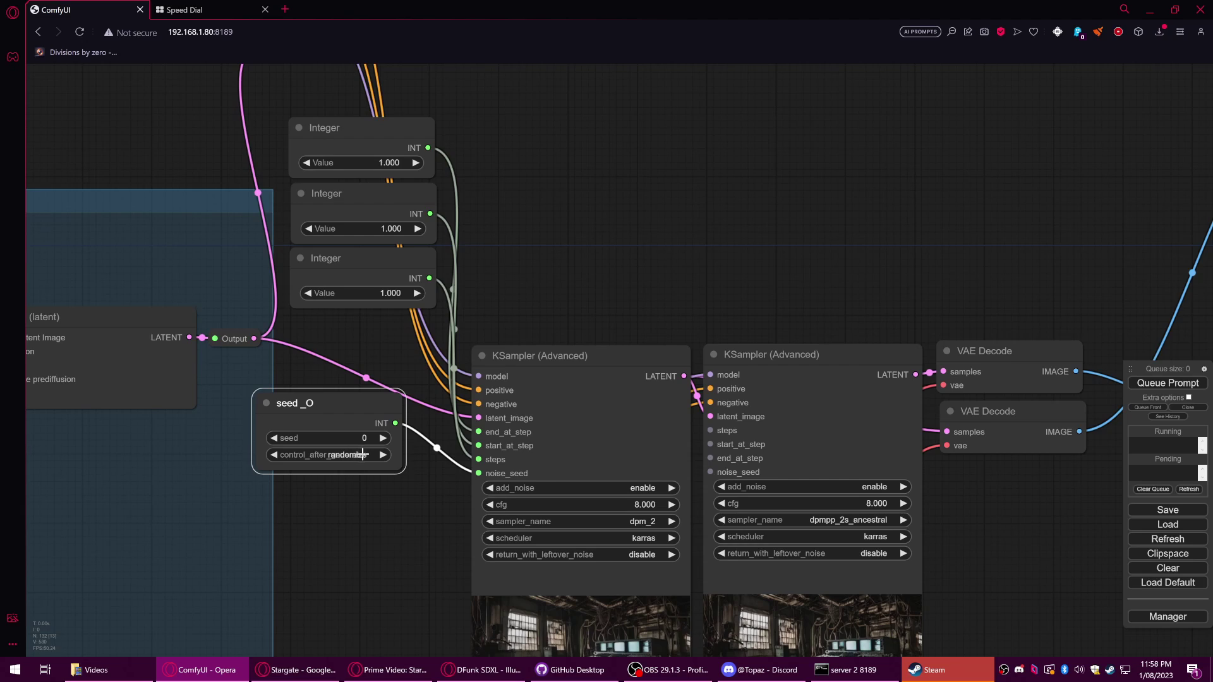
# - Set the seed _O node's control_after_generate to fixed and its seed to 8
pyautogui.click(354, 456)
pyautogui.click(355, 455)
pyautogui.moveTo(376, 431)
pyautogui.mouseDown()
pyautogui.moveTo(379, 442)
pyautogui.moveTo(388, 425)
pyautogui.moveTo(310, 451)
pyautogui.moveTo(353, 461)
pyautogui.moveTo(352, 422)
pyautogui.moveTo(347, 474)
pyautogui.moveTo(366, 437)
pyautogui.mouseUp()
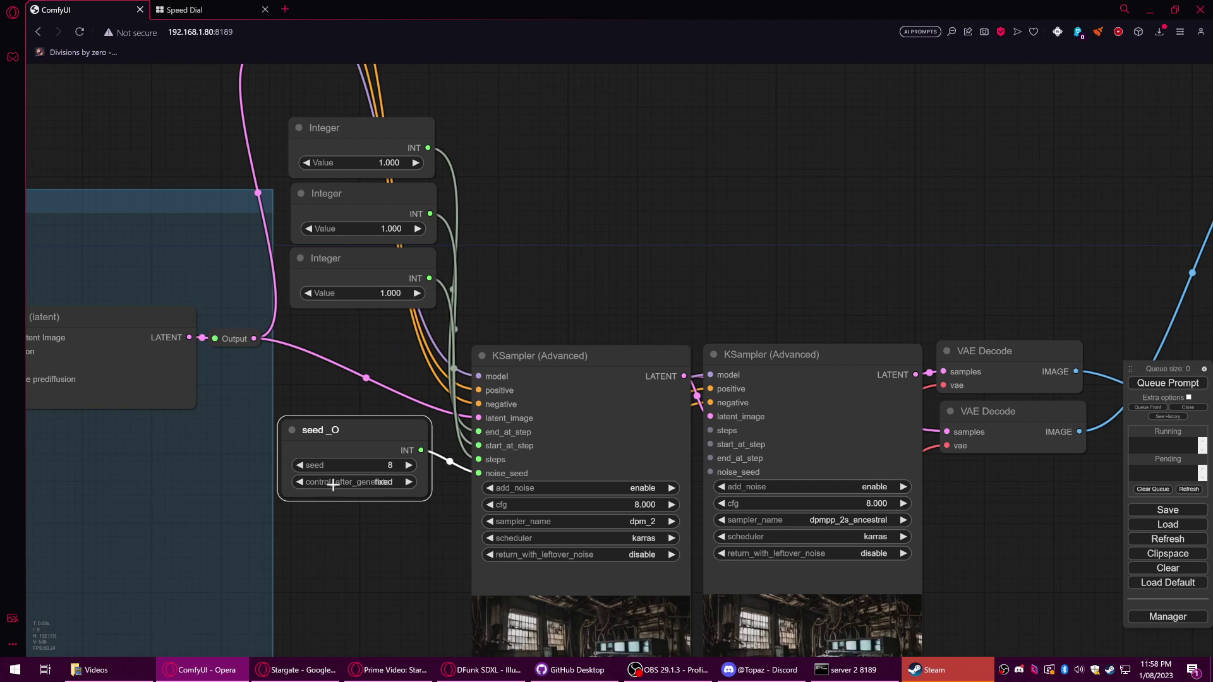
# - Try the seed _O node directly under the Integer stack, then place it lower, beside the first sampler's noise_seed input
pyautogui.moveTo(571, 294); pyautogui.dragTo(509, 346)
pyautogui.moveTo(316, 492); pyautogui.dragTo(322, 396)
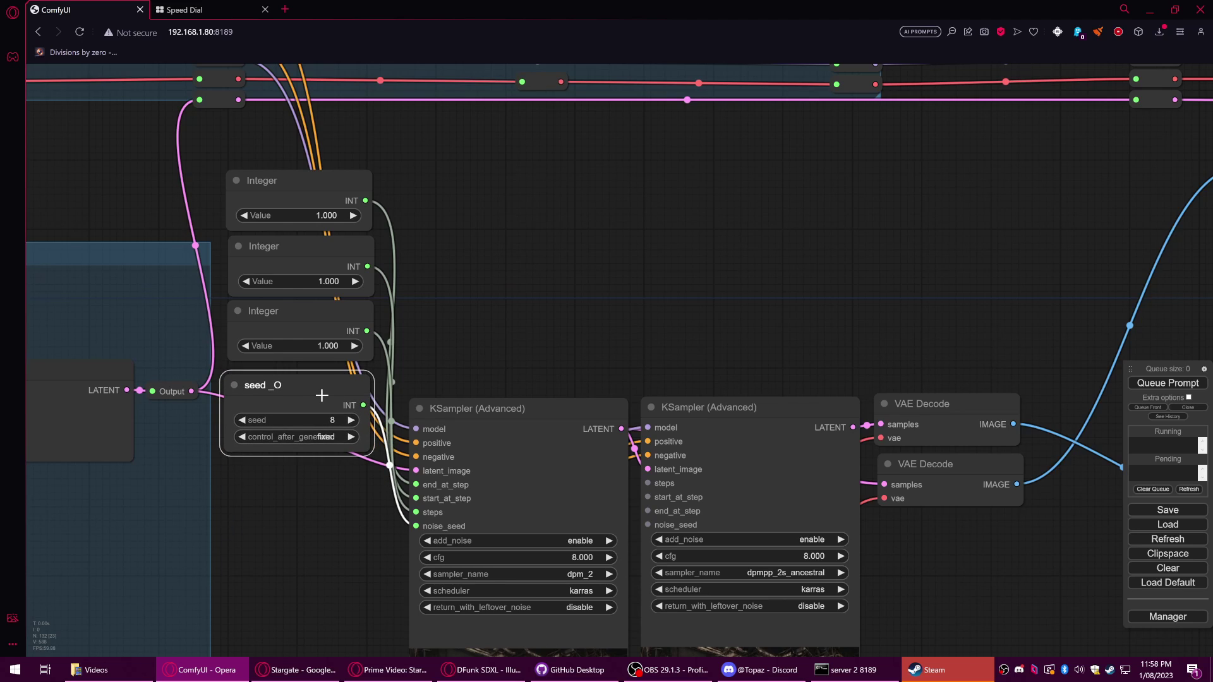
pyautogui.click(703, 412)
pyautogui.click(325, 395)
pyautogui.moveTo(320, 392); pyautogui.dragTo(317, 494)
pyautogui.moveTo(475, 297); pyautogui.dragTo(378, 342)
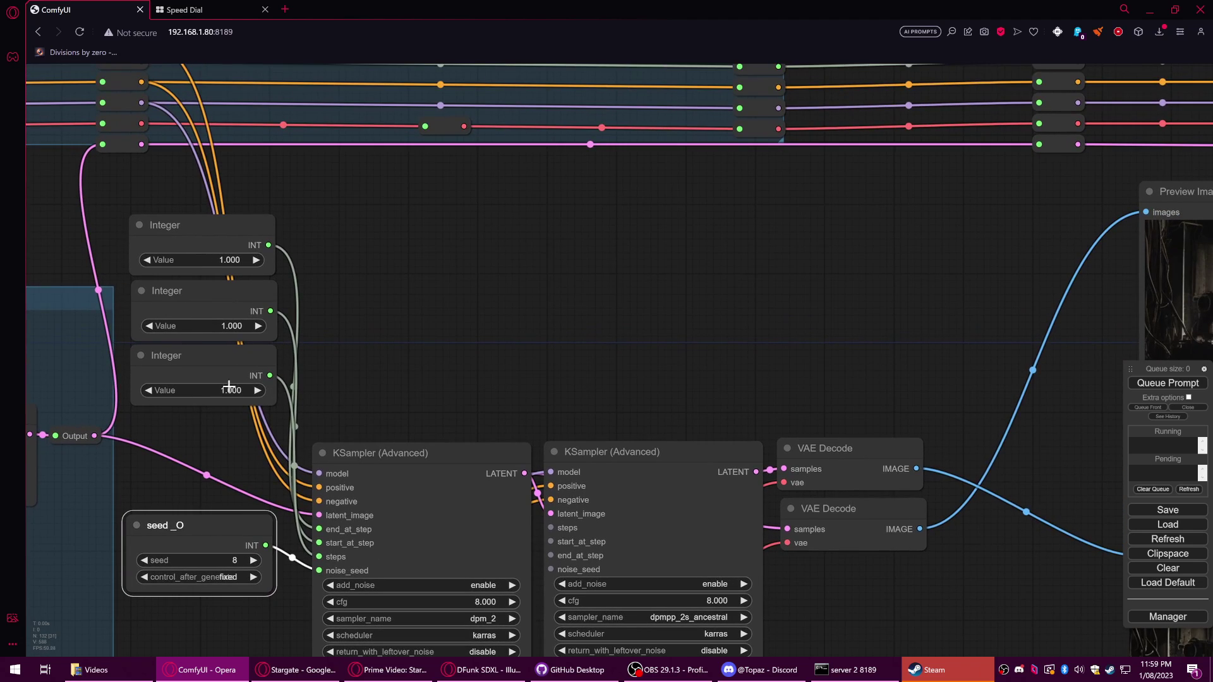
# - Arrange the three Integer nodes in a row above the samplers, ordered start_at_step, end_at_step and steps
pyautogui.click(217, 365)
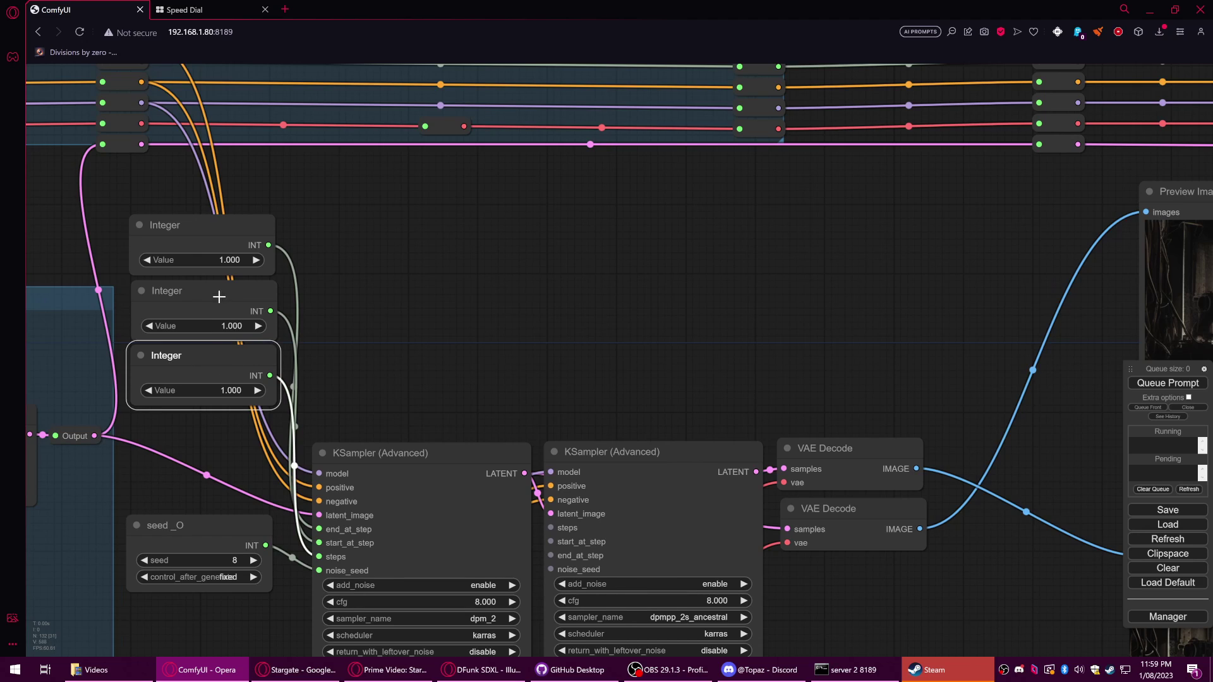
pyautogui.click(219, 296)
pyautogui.click(228, 235)
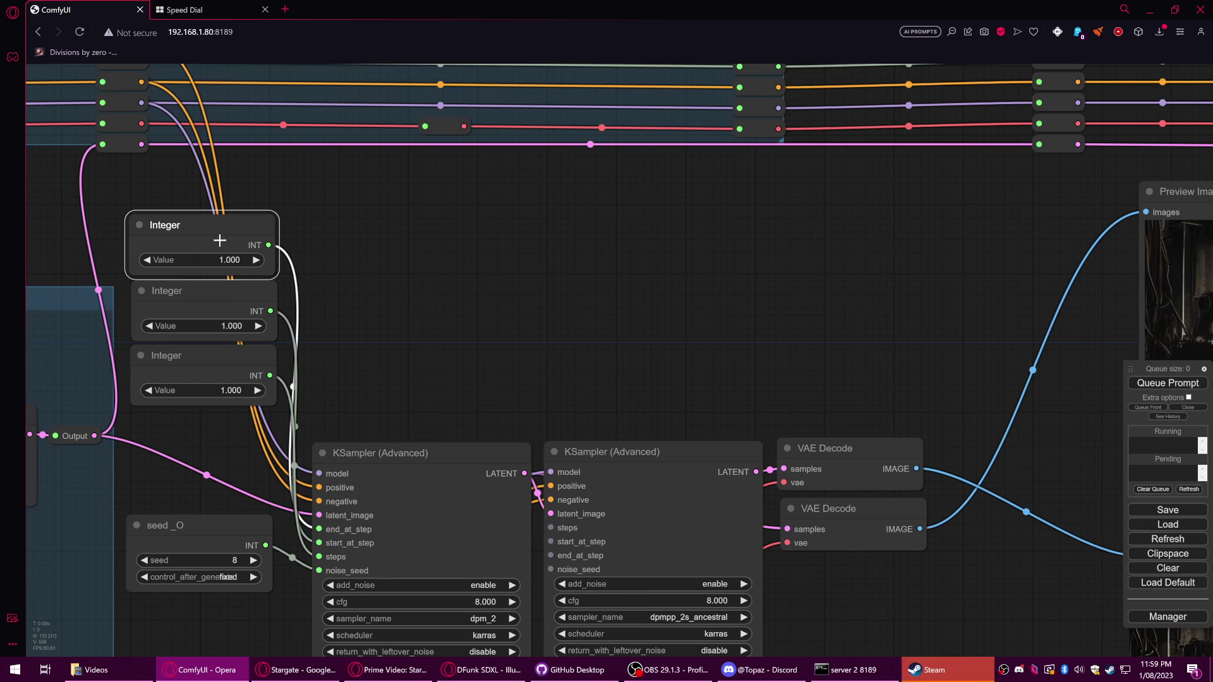
pyautogui.moveTo(235, 244); pyautogui.dragTo(576, 305)
pyautogui.moveTo(238, 289); pyautogui.dragTo(403, 285)
pyautogui.moveTo(232, 360); pyautogui.dragTo(720, 282)
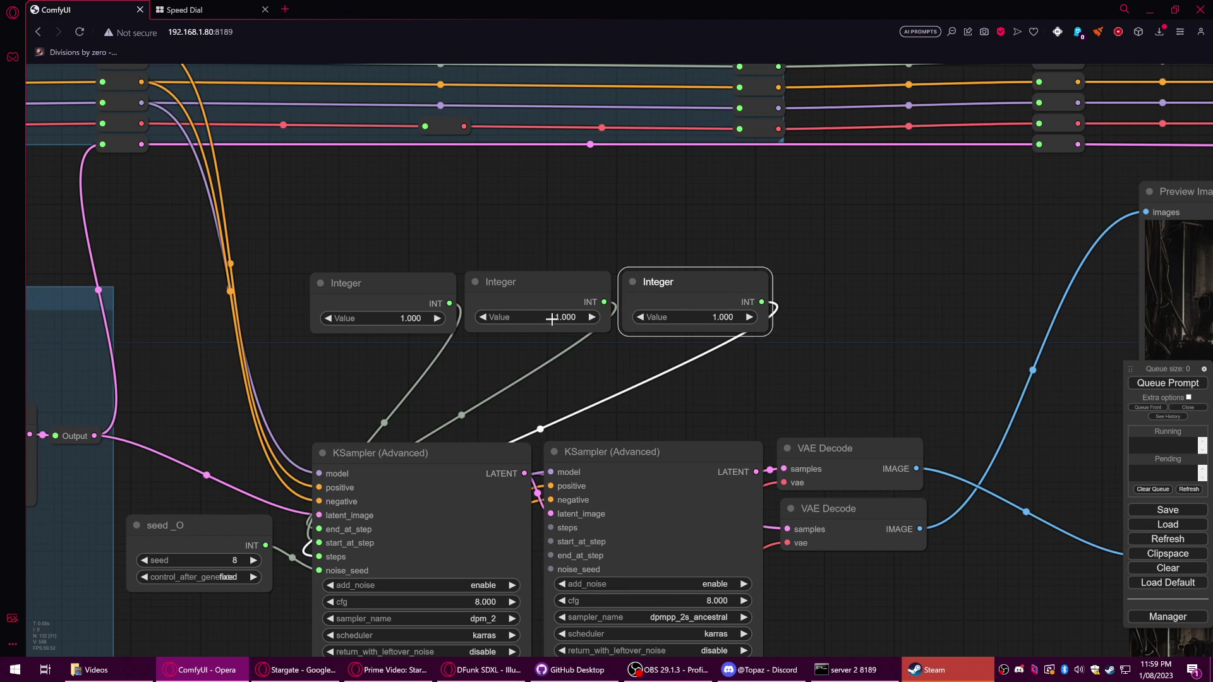
# - Title the Integer node feeding start_at_step "Start\"
pyautogui.rightClick(387, 282)
pyautogui.click(393, 325)
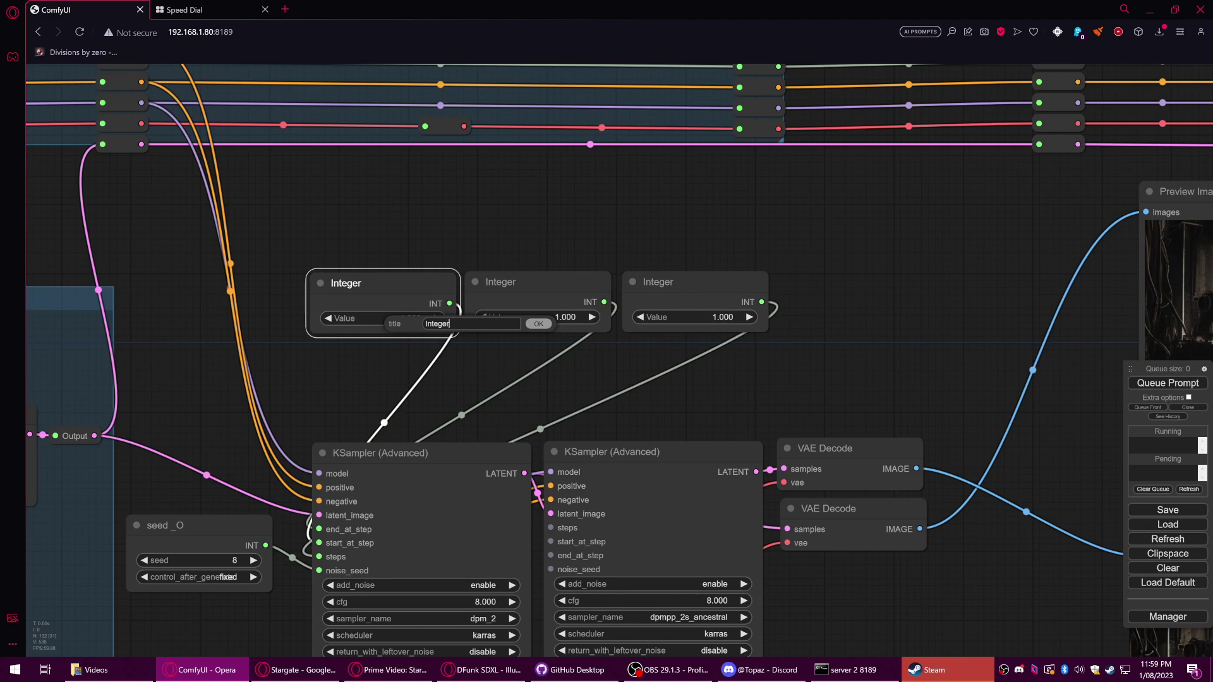
pyautogui.write('Start\\')
pyautogui.press('Return')
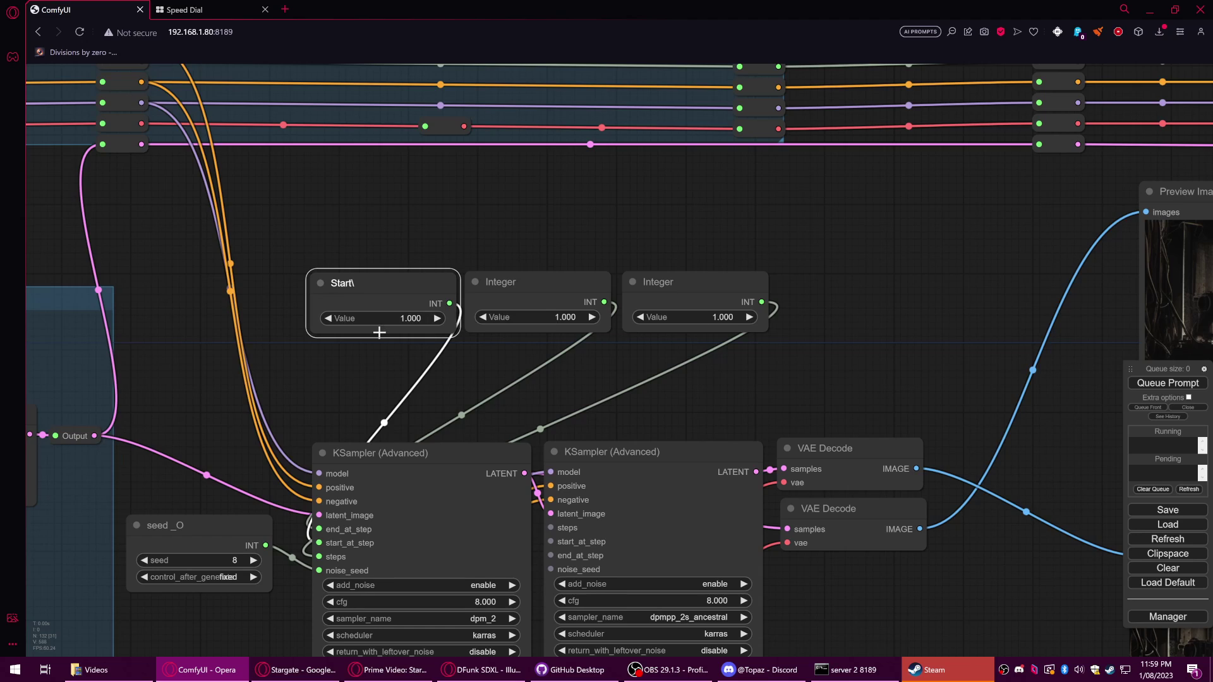
# - Title the Integer node feeding end_at_step "Refiner start"
pyautogui.rightClick(550, 286)
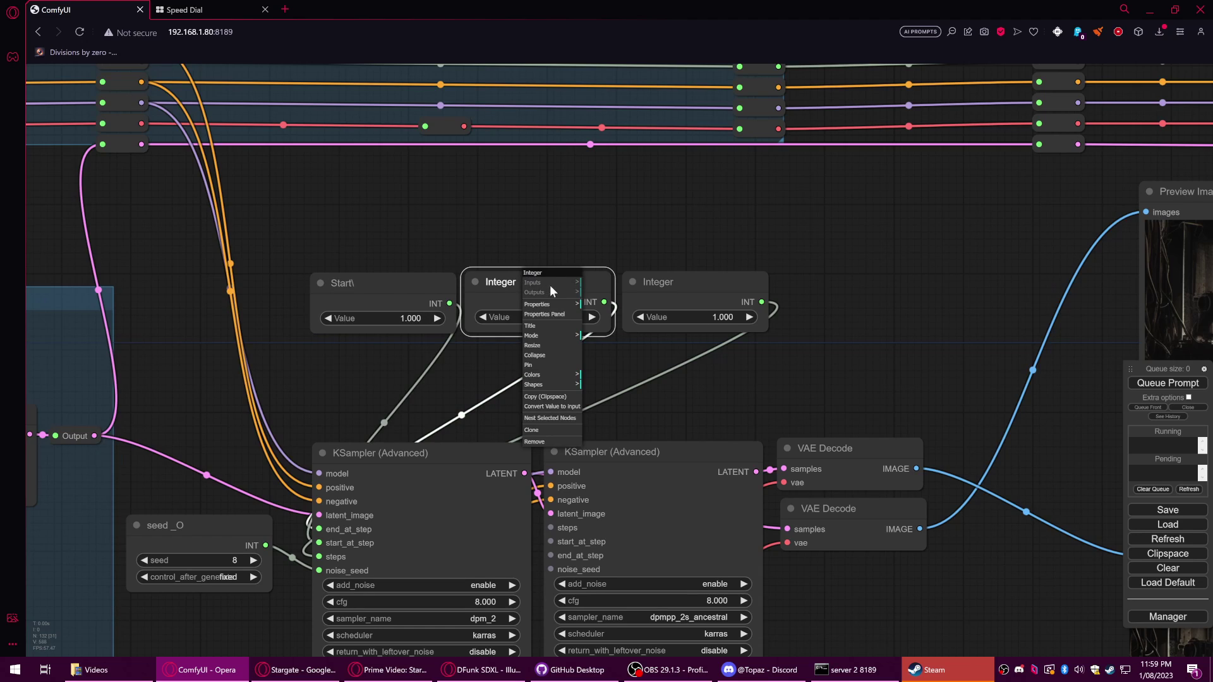
pyautogui.click(566, 319)
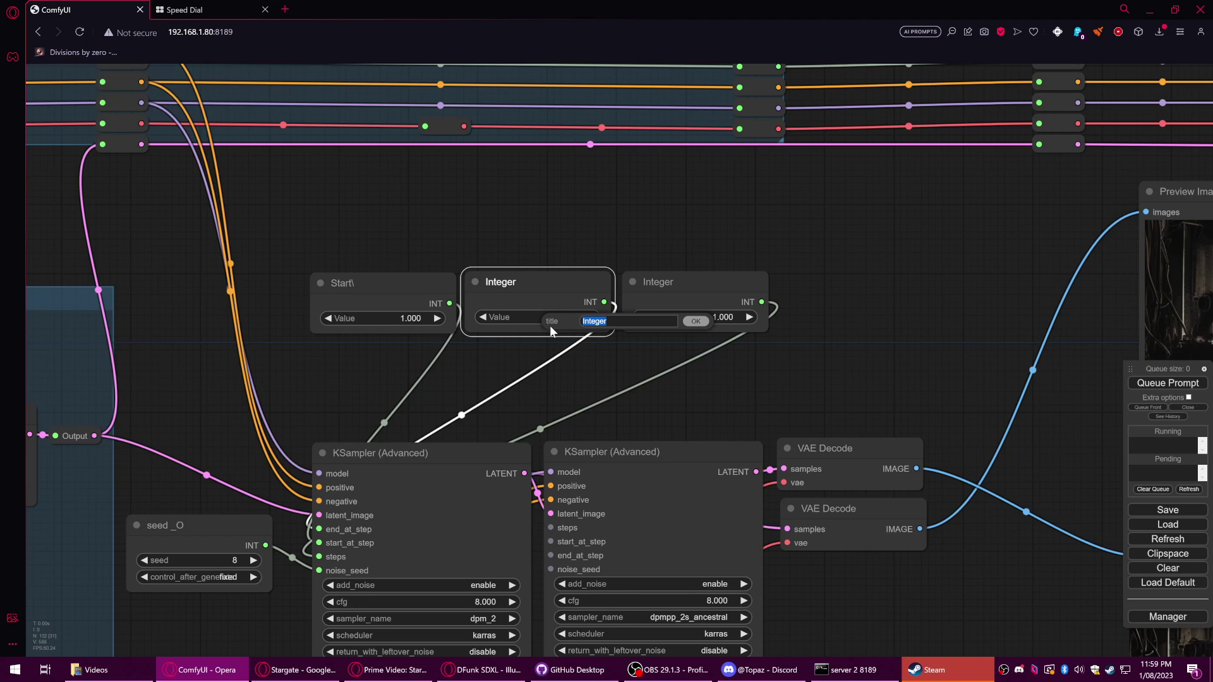
pyautogui.write('Refiner start')
pyautogui.press('Return')
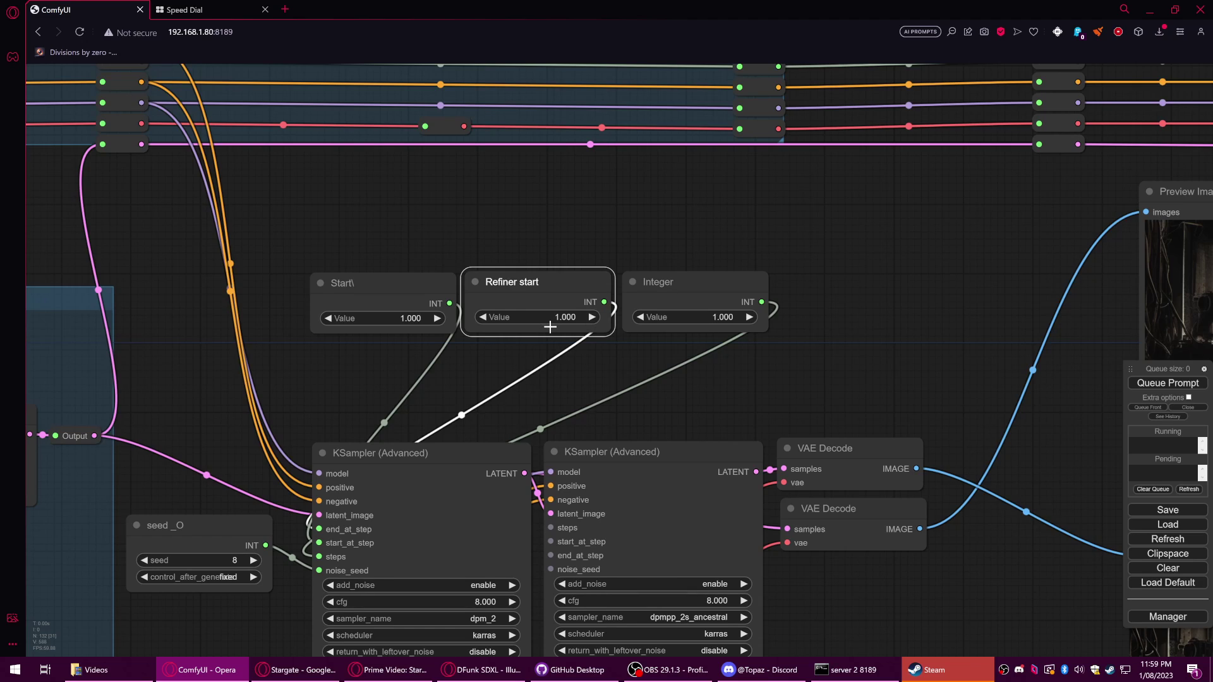
# - Title the Integer node feeding the steps input "Total steps"
pyautogui.rightClick(646, 298)
pyautogui.click(695, 324)
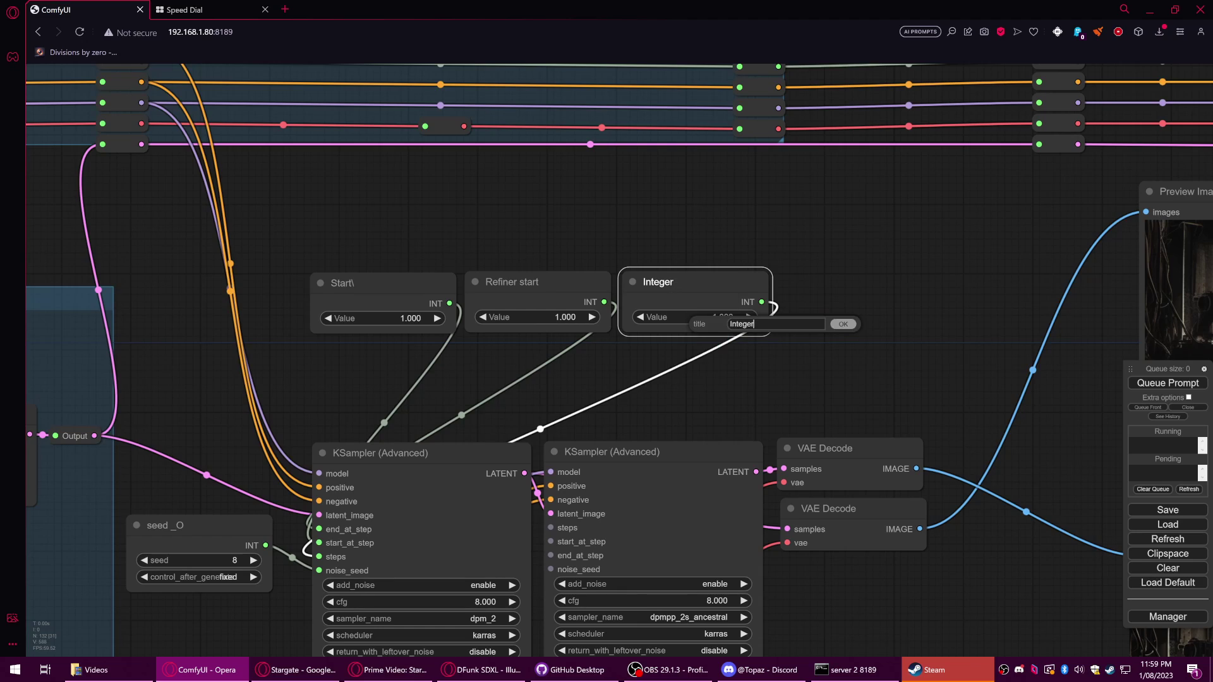
pyautogui.write('Total steps')
pyautogui.press('Return')
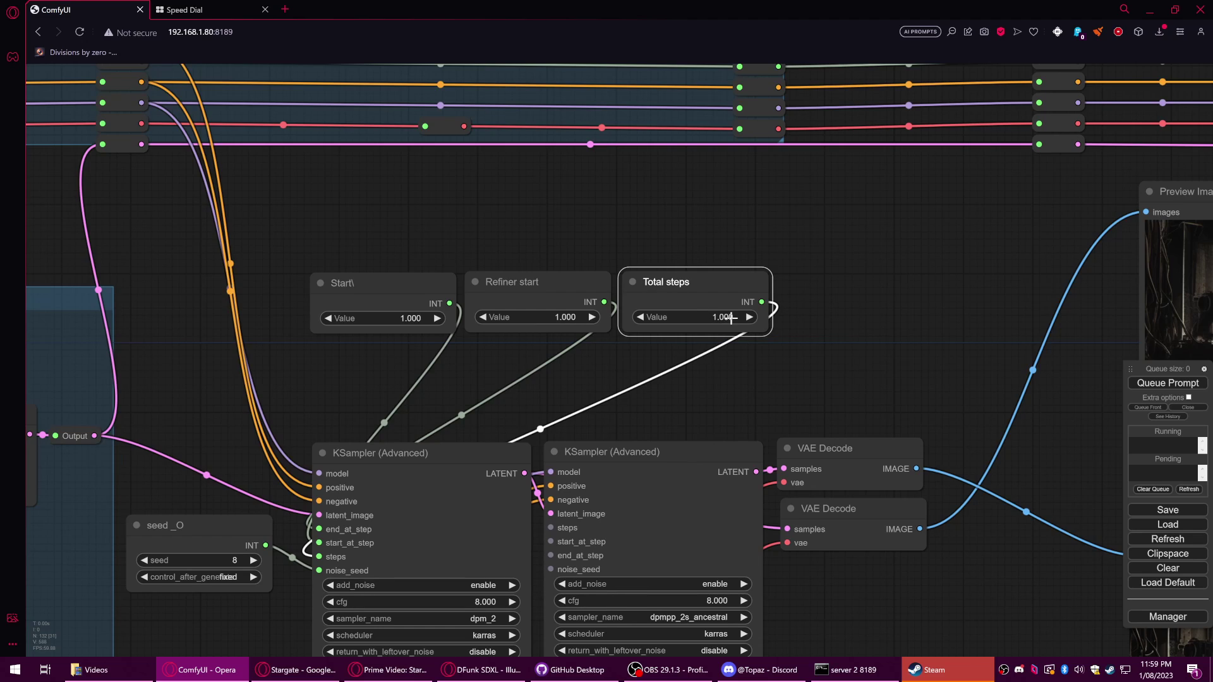
# - Set the Total steps node's value to 35
pyautogui.click(710, 324)
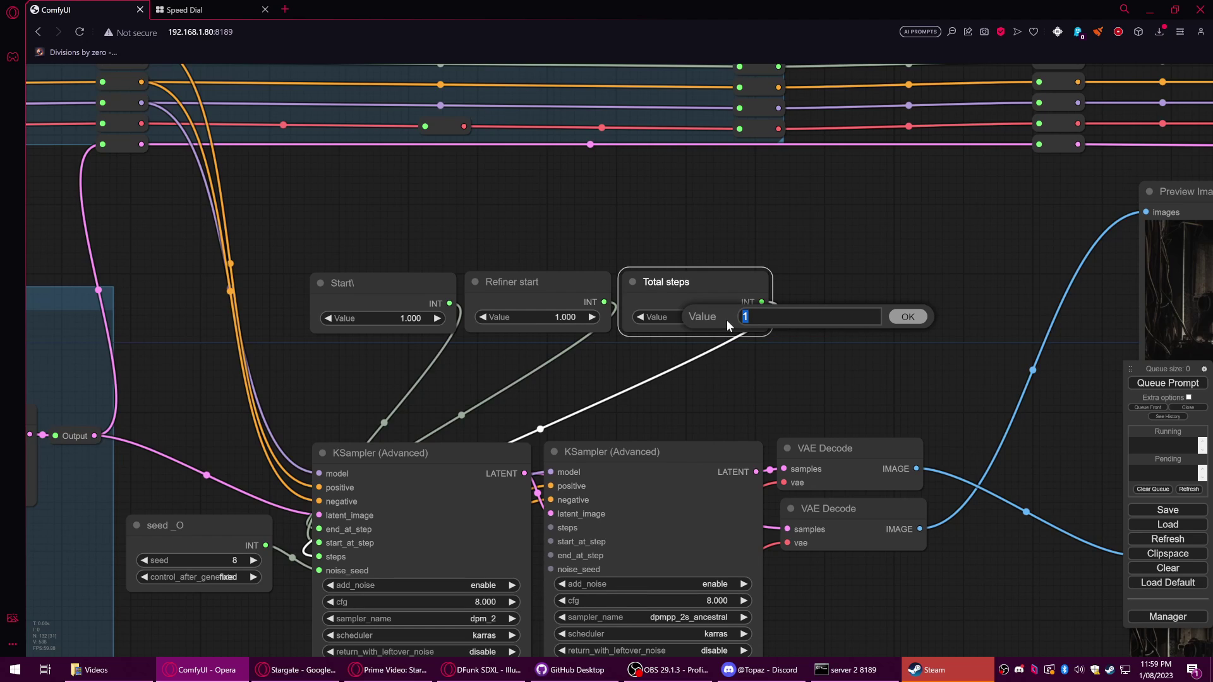
pyautogui.write('35')
pyautogui.press('Return')
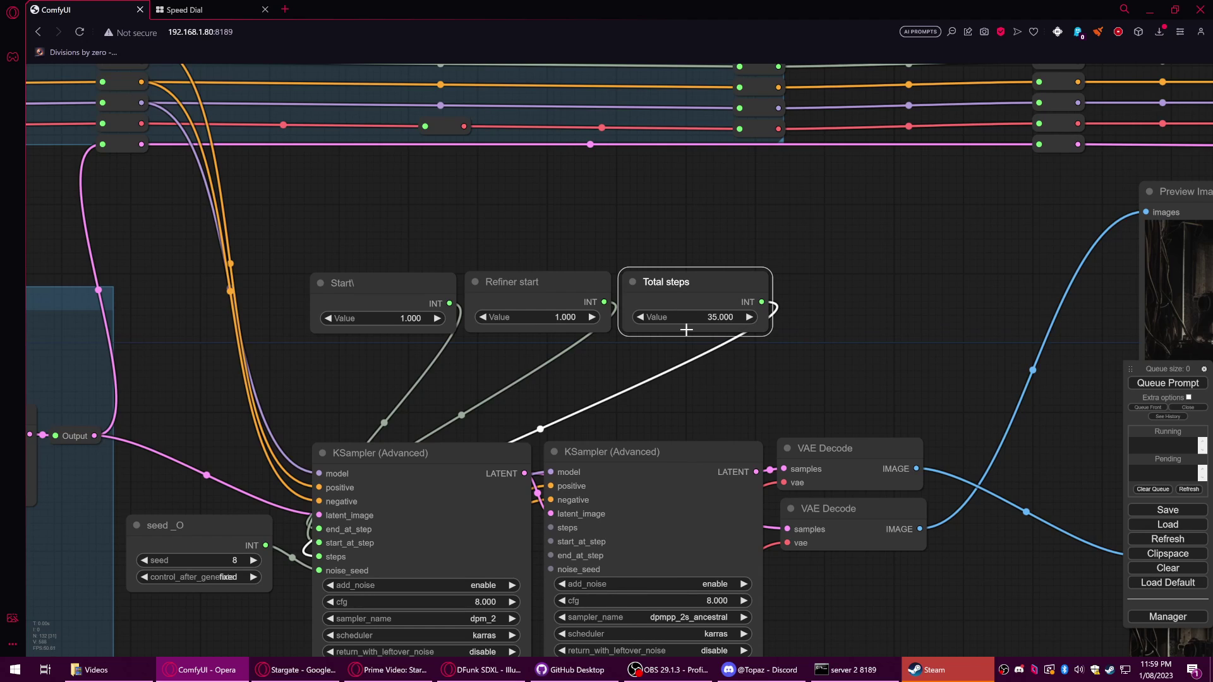
# - Set the Refiner start node's value to 28
pyautogui.click(576, 319)
pyautogui.write('2')
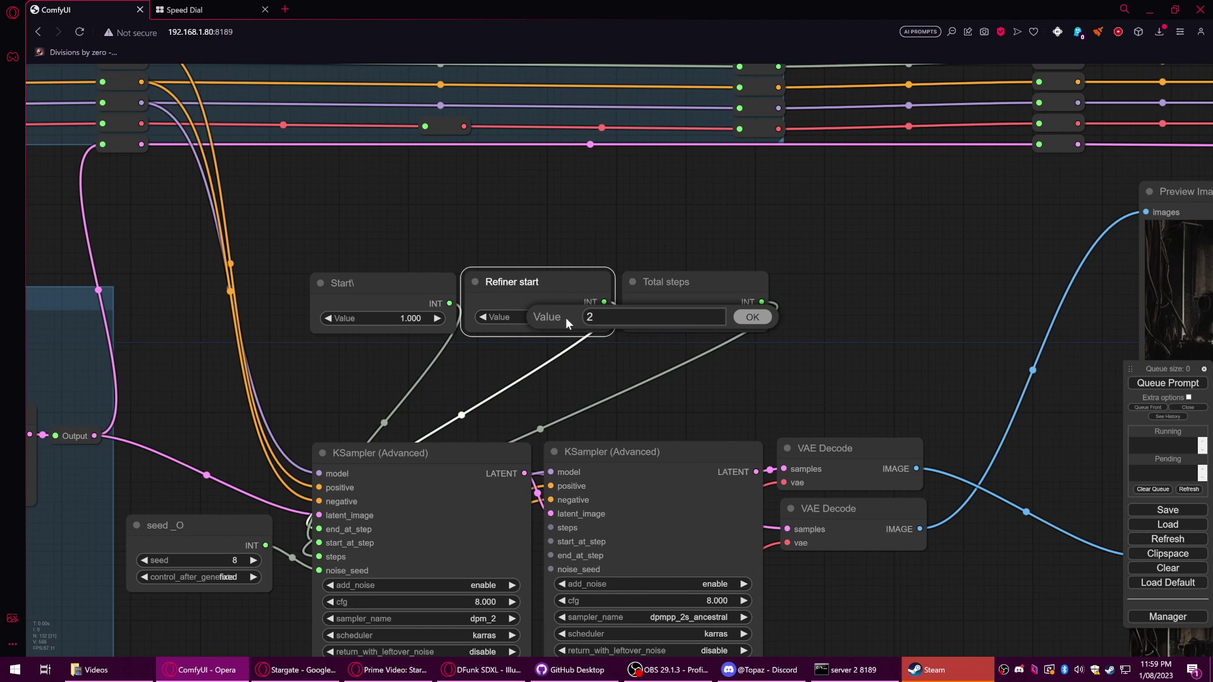
pyautogui.write('8')
pyautogui.click(753, 321)
# - Set the value of the Integer node titled "Start\" to 0
pyautogui.click(408, 317)
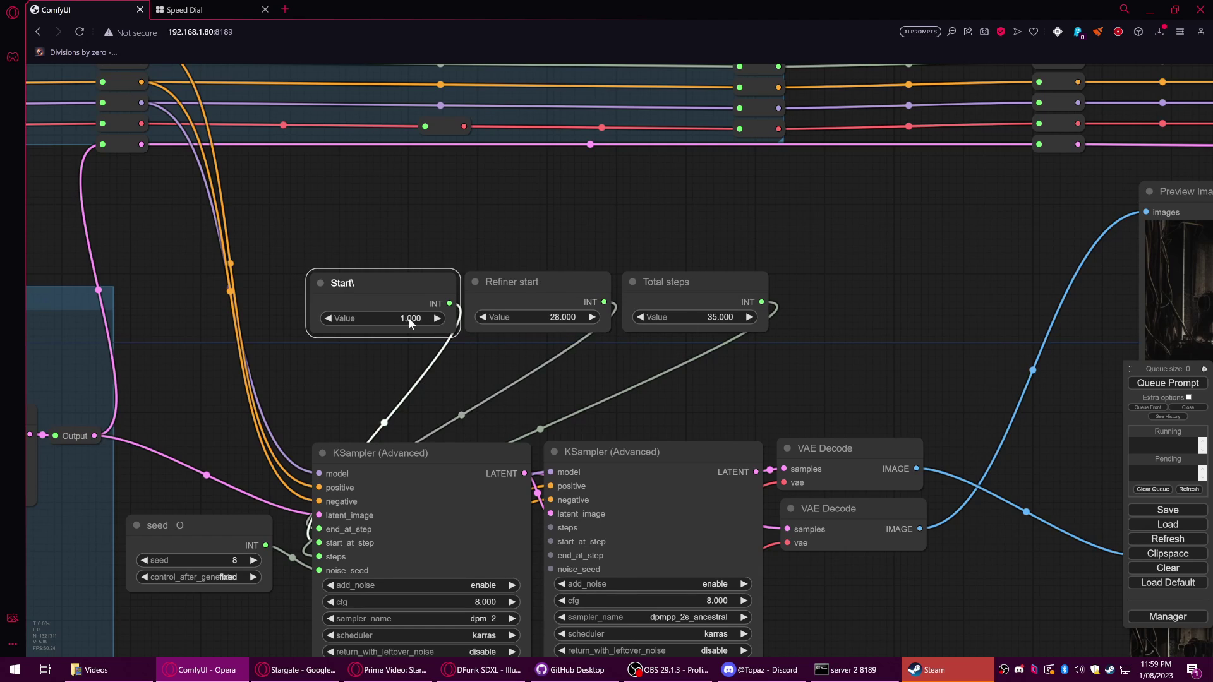
pyautogui.doubleClick(423, 317)
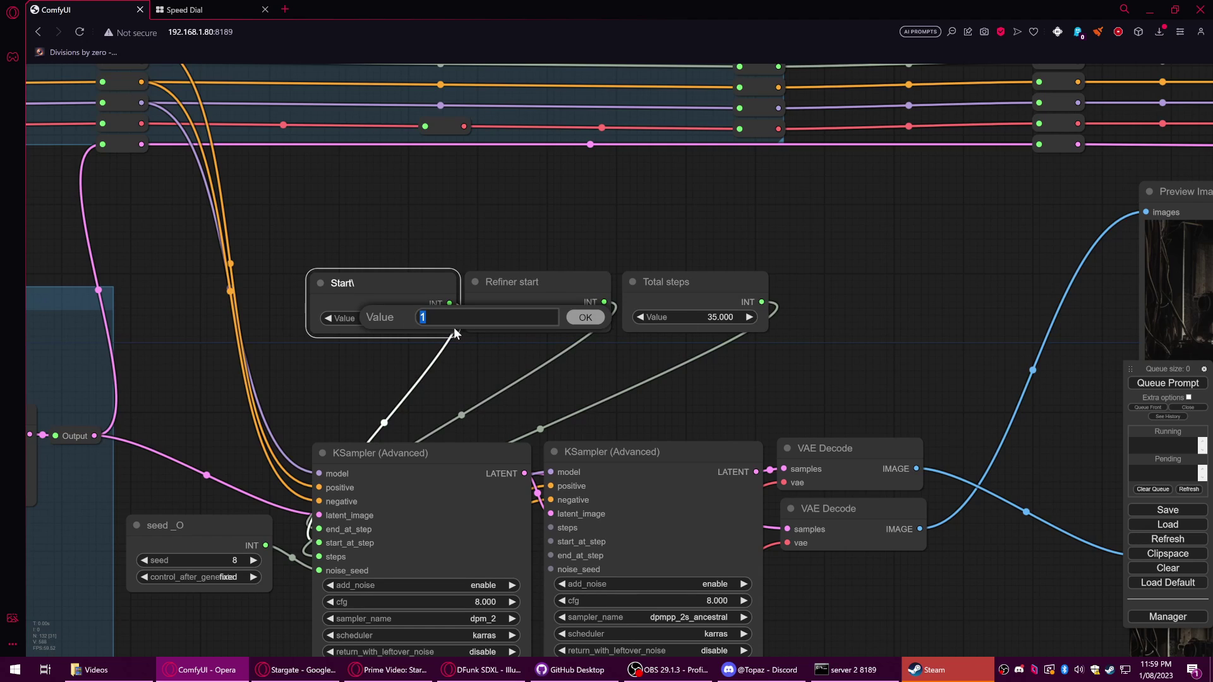
pyautogui.click(583, 317)
pyautogui.moveTo(558, 374); pyautogui.dragTo(498, 343)
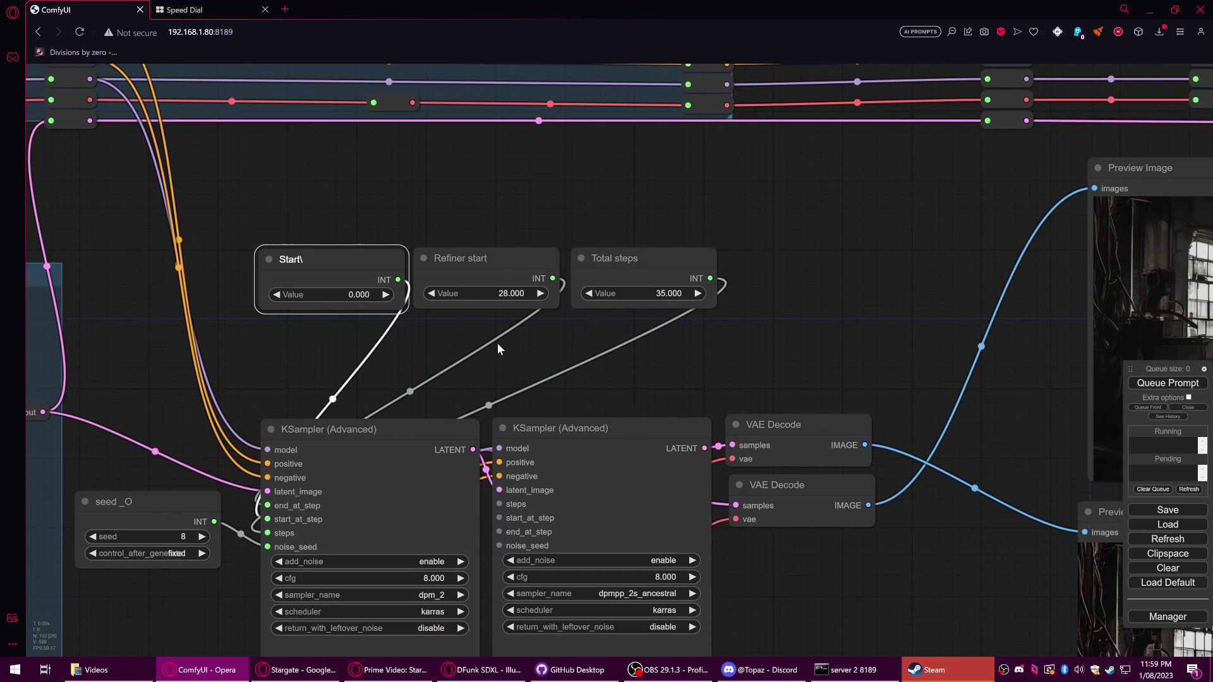
pyautogui.moveTo(419, 339); pyautogui.dragTo(393, 305)
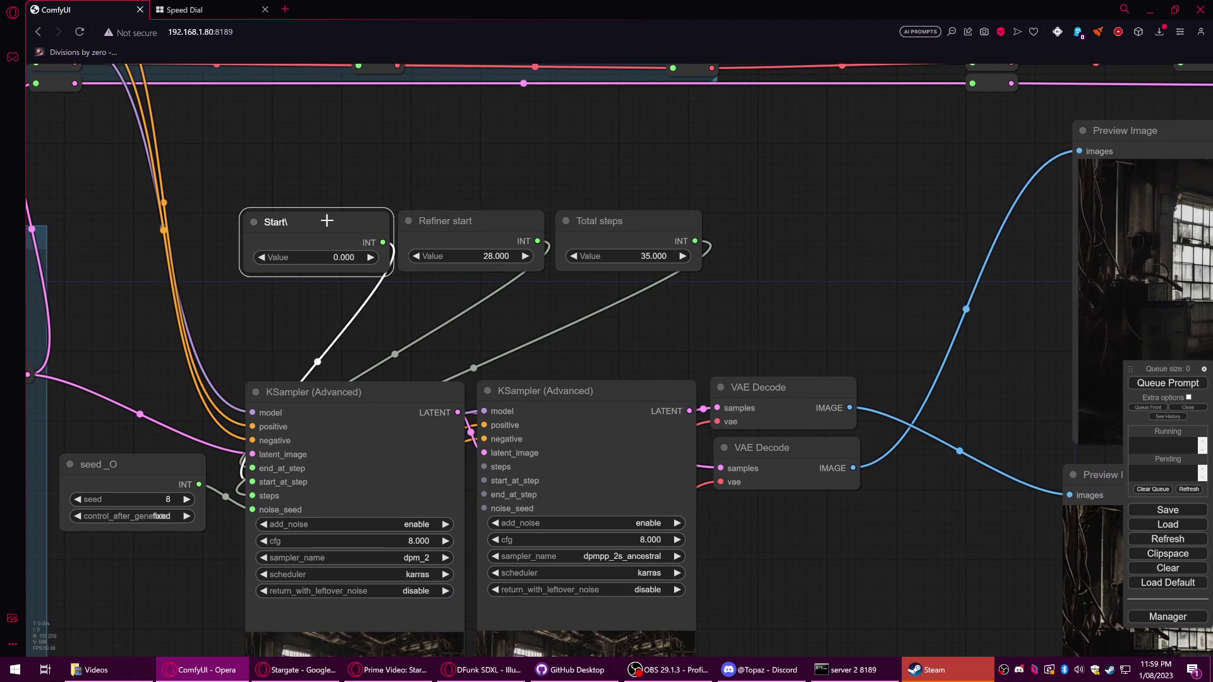
pyautogui.moveTo(316, 224)
pyautogui.mouseDown()
pyautogui.moveTo(294, 211)
pyautogui.moveTo(183, 298)
pyautogui.moveTo(181, 449)
pyautogui.moveTo(249, 241)
pyautogui.moveTo(304, 220)
pyautogui.moveTo(319, 228)
pyautogui.mouseUp()
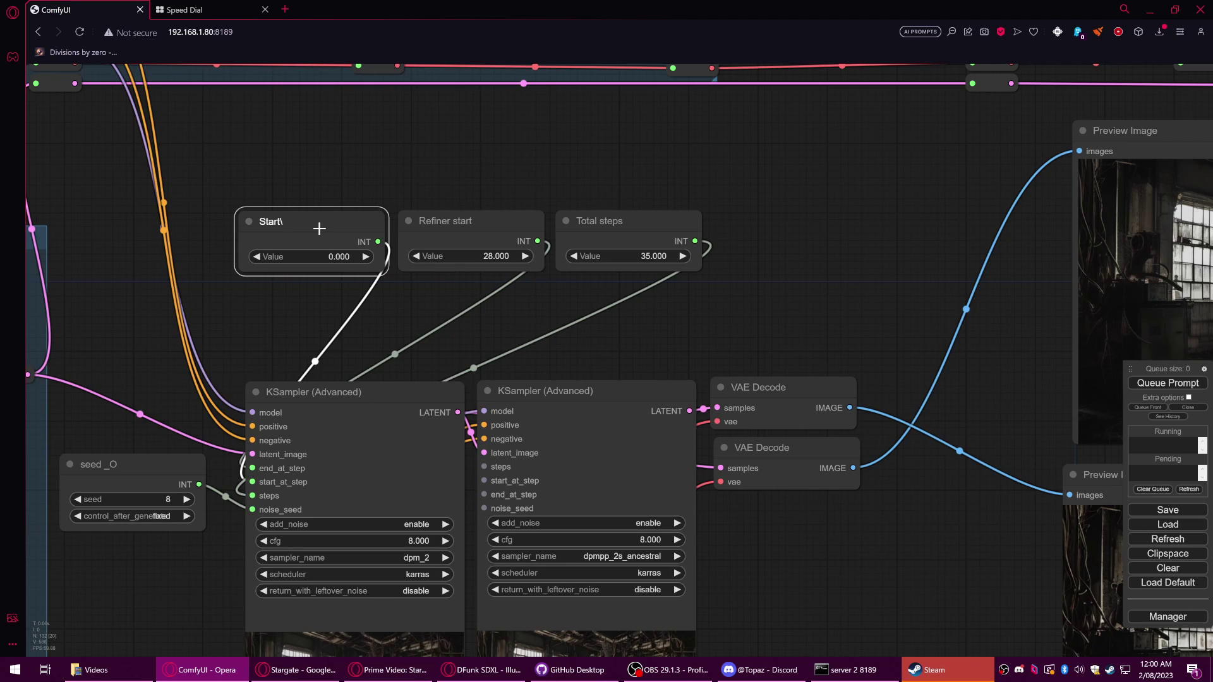
pyautogui.click(485, 223)
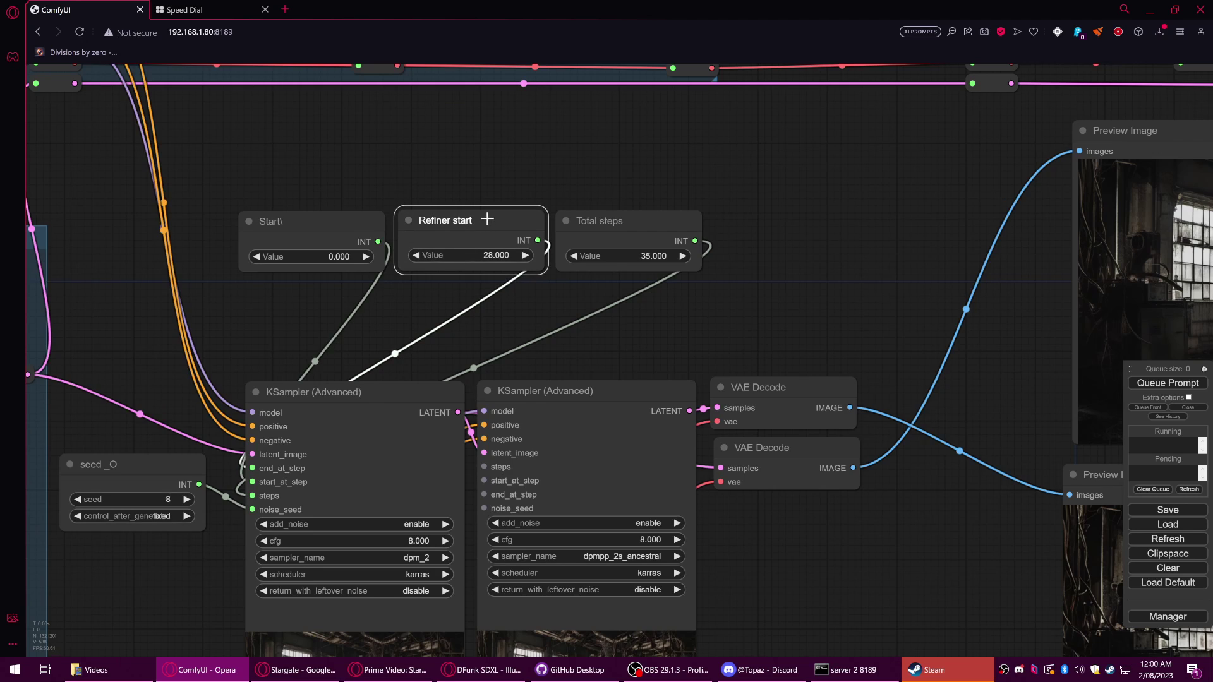
pyautogui.moveTo(487, 219); pyautogui.dragTo(412, 381)
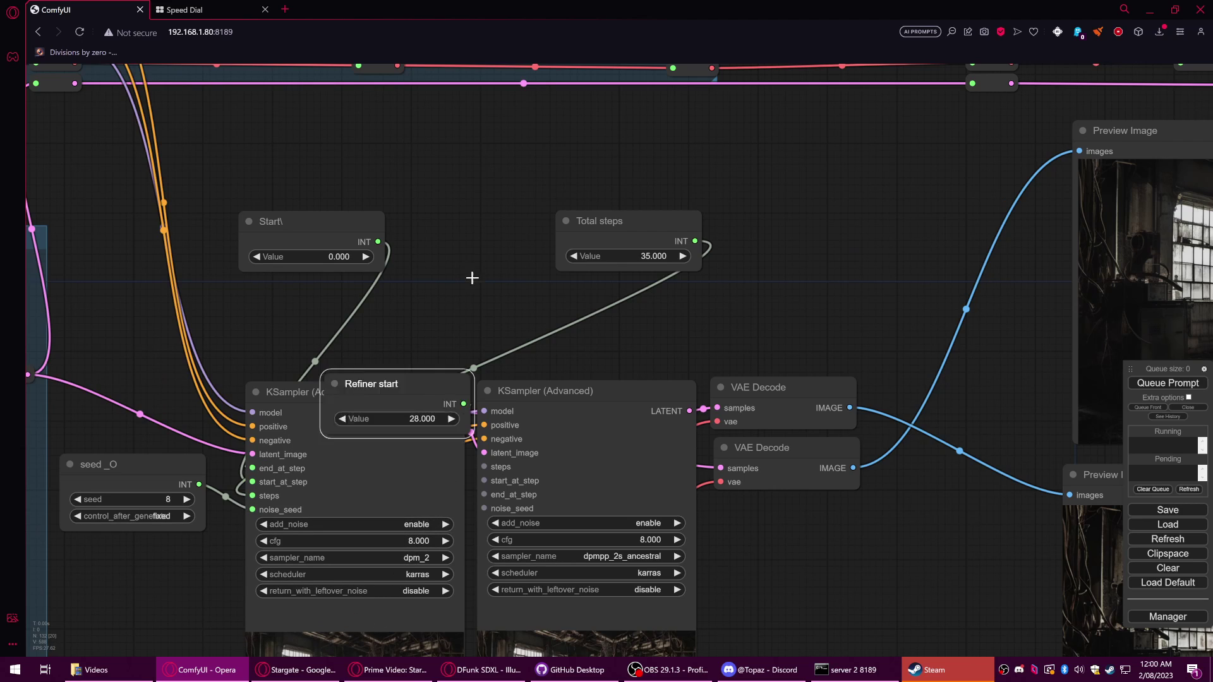
pyautogui.moveTo(472, 278); pyautogui.dragTo(483, 218)
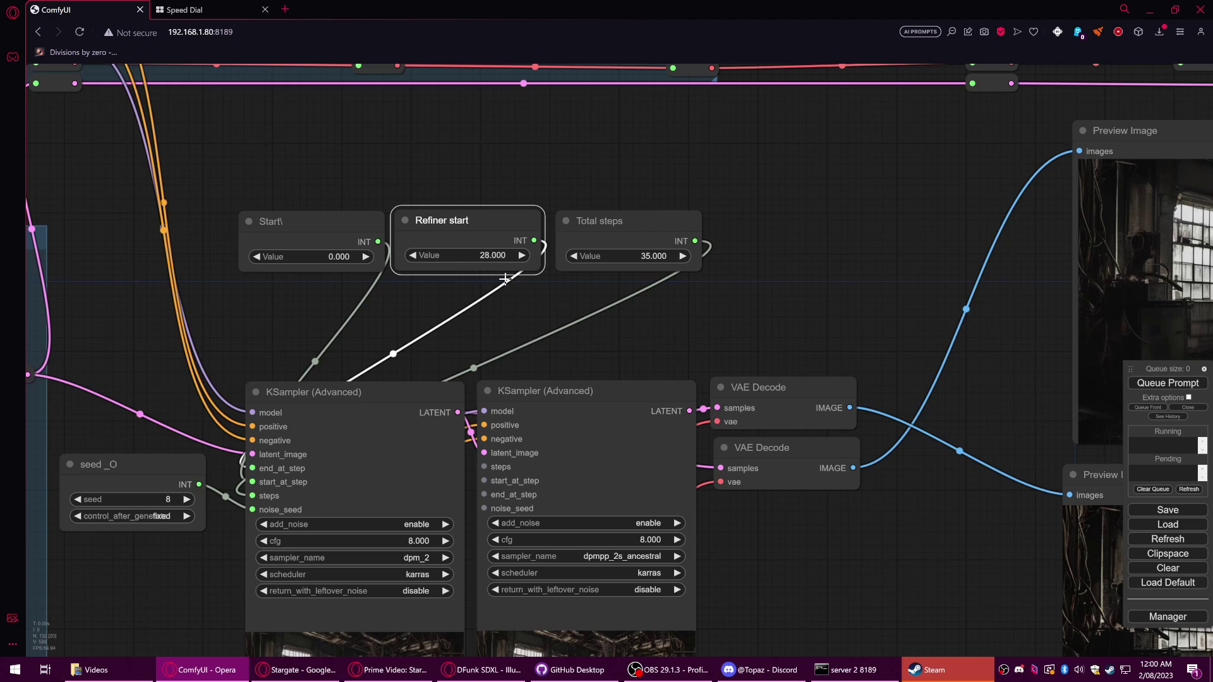
# - Connect the Refiner start node's integer output to start_at_step on the second KSampler (Advanced)
pyautogui.click(586, 391)
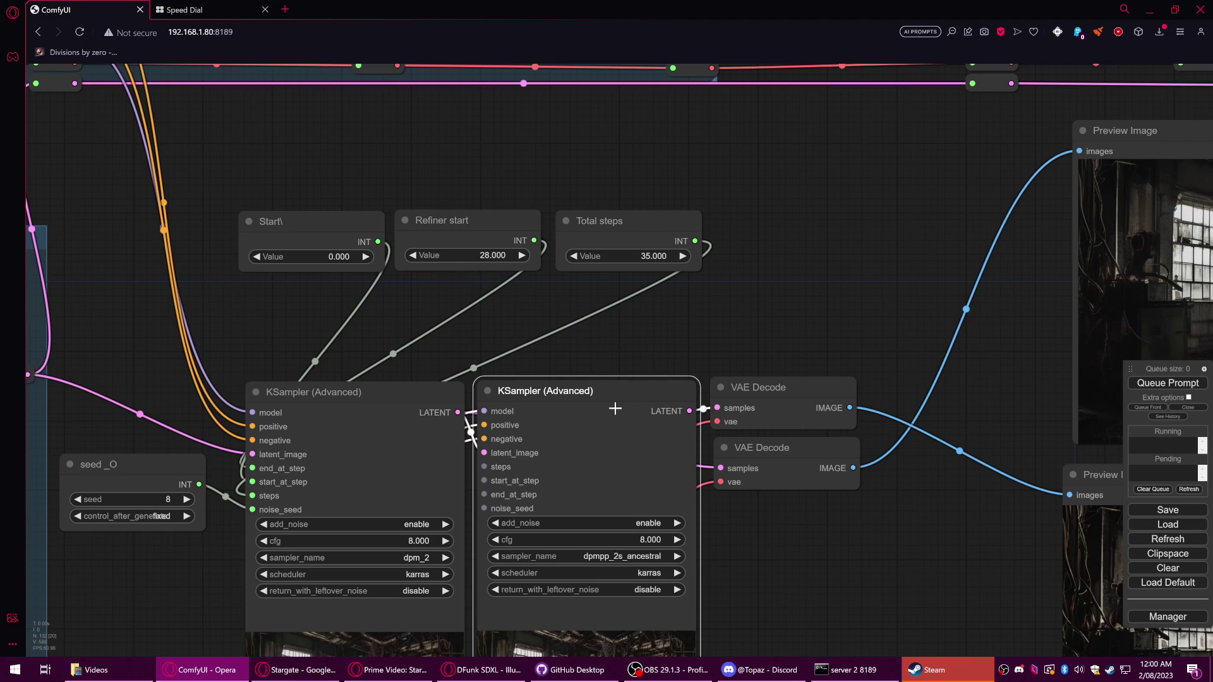
pyautogui.moveTo(483, 481); pyautogui.dragTo(479, 229)
pyautogui.click(480, 228)
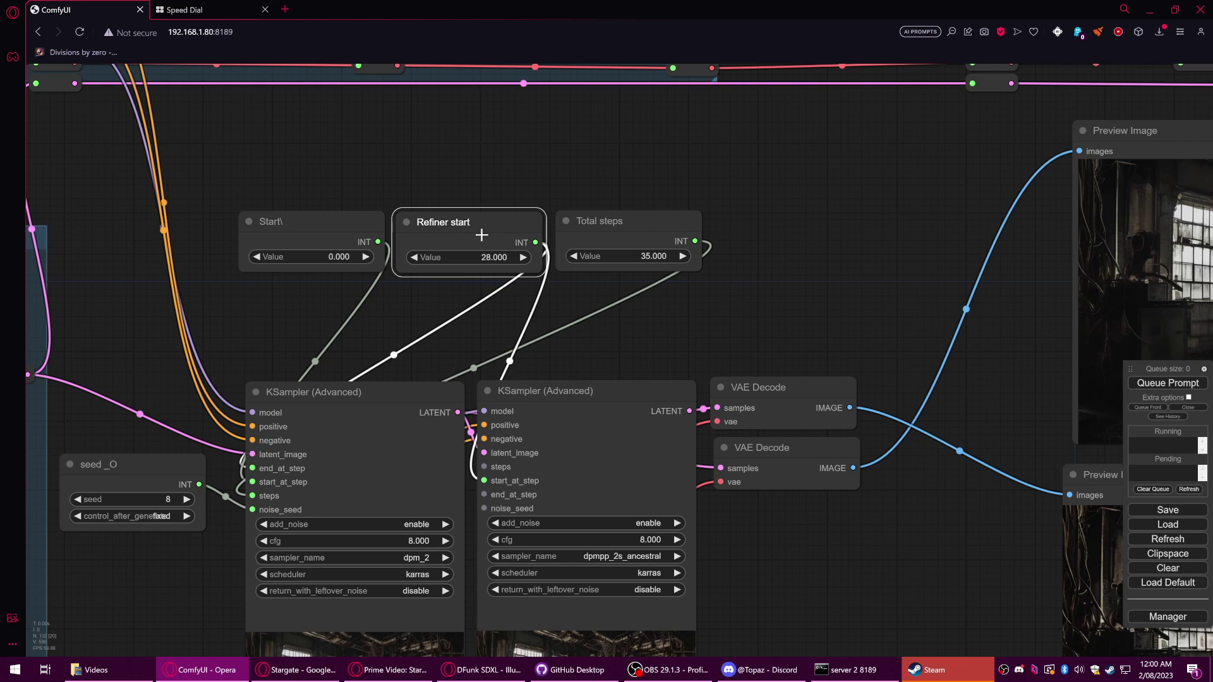
pyautogui.moveTo(479, 237); pyautogui.dragTo(478, 241)
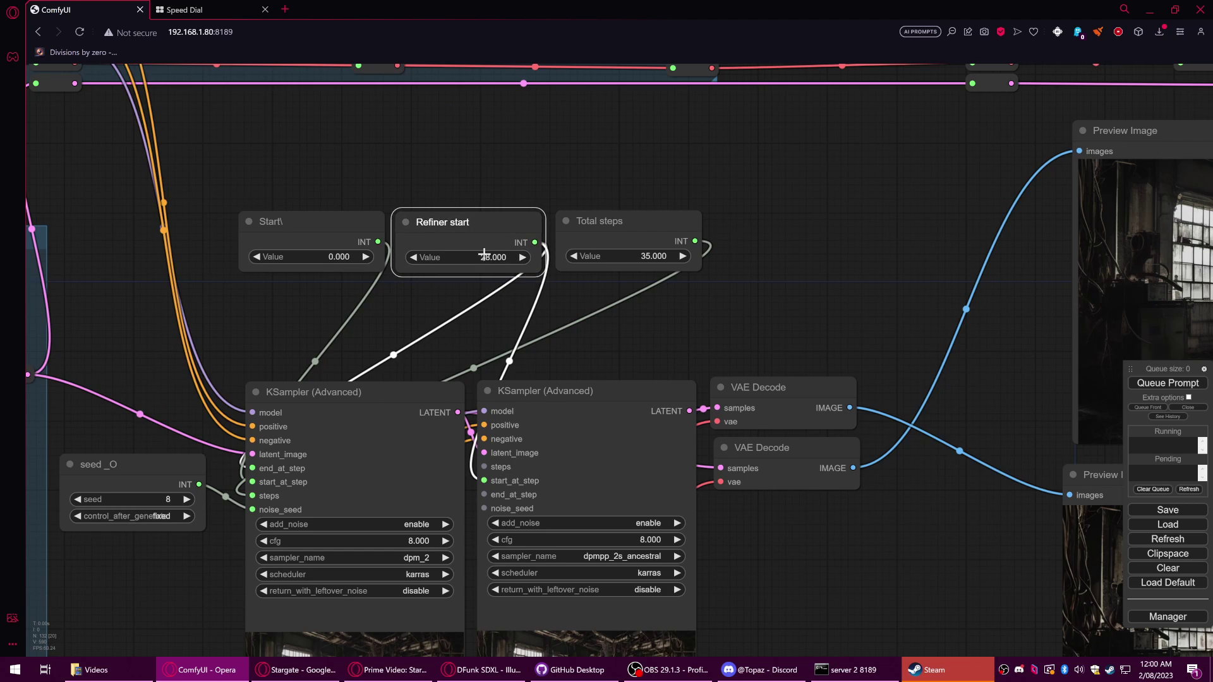
pyautogui.click(570, 391)
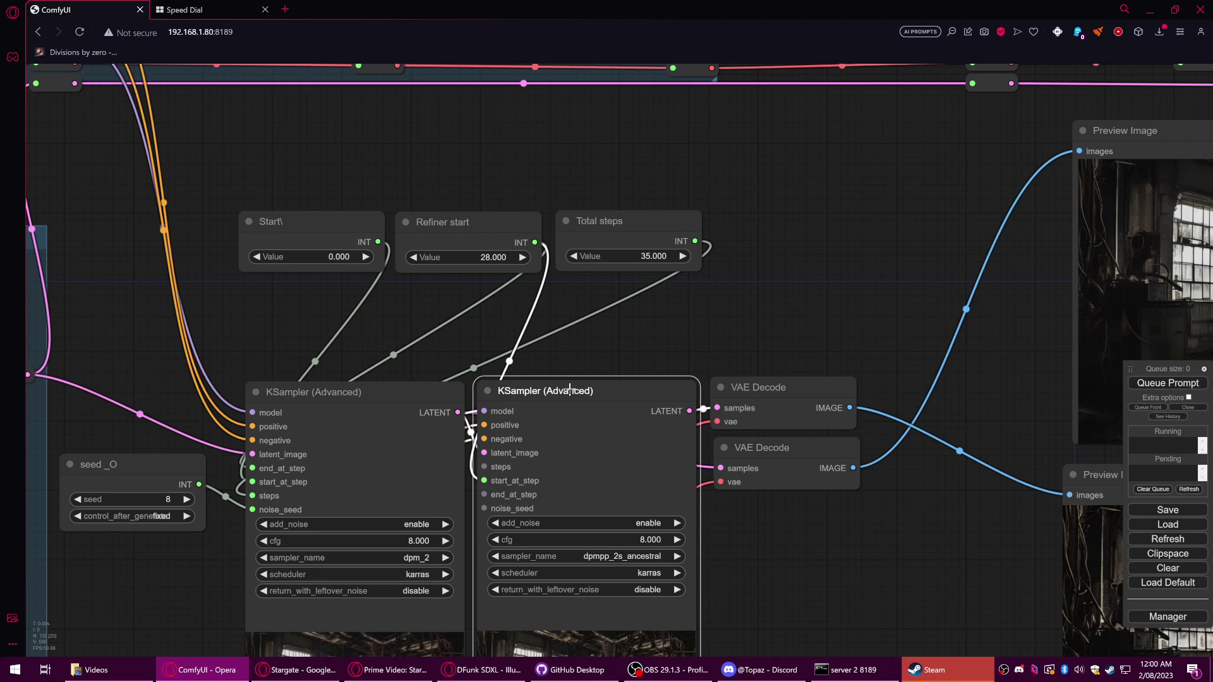
pyautogui.click(419, 393)
pyautogui.click(591, 396)
pyautogui.click(423, 388)
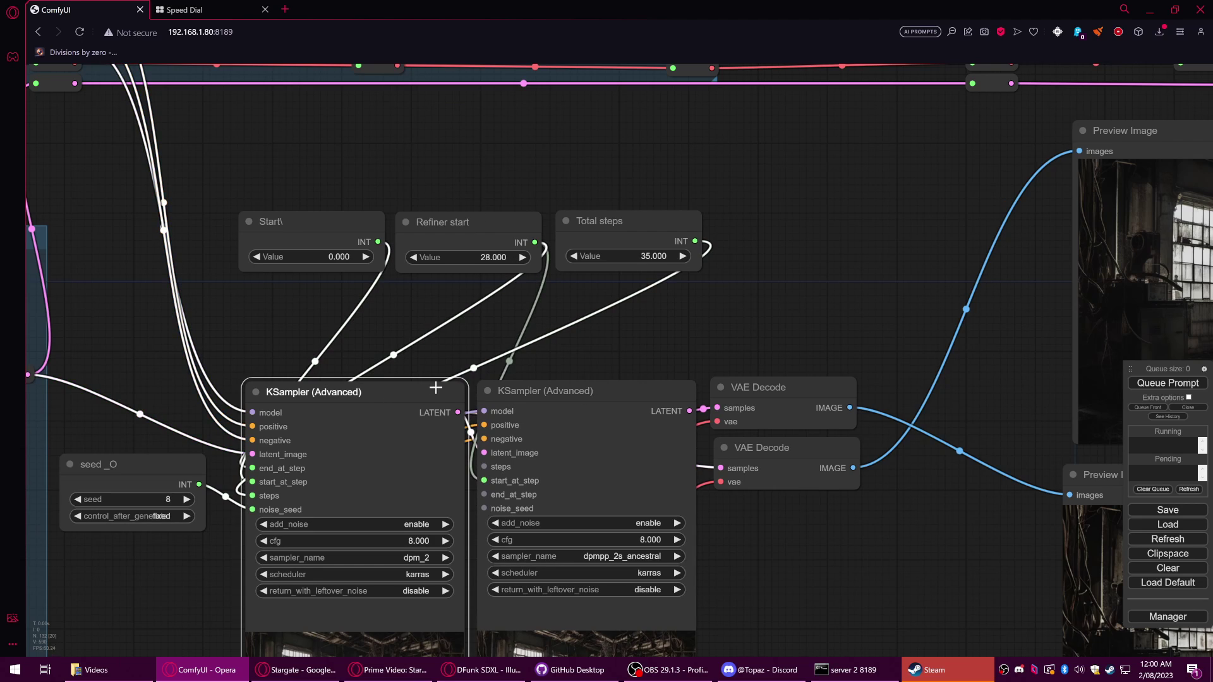
pyautogui.click(533, 393)
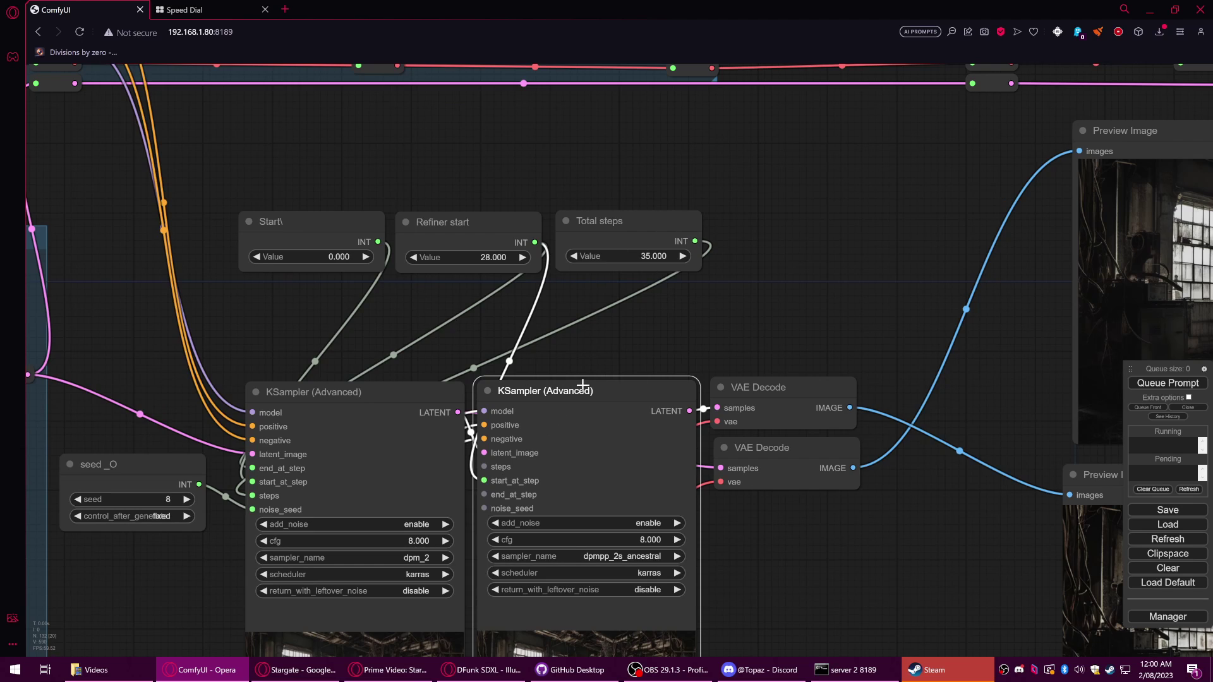
# - Connect the Total steps node's output to both steps and end_at_step on the second KSampler (Advanced)
pyautogui.moveTo(658, 224)
pyautogui.mouseDown()
pyautogui.moveTo(652, 237)
pyautogui.moveTo(656, 225)
pyautogui.mouseUp()
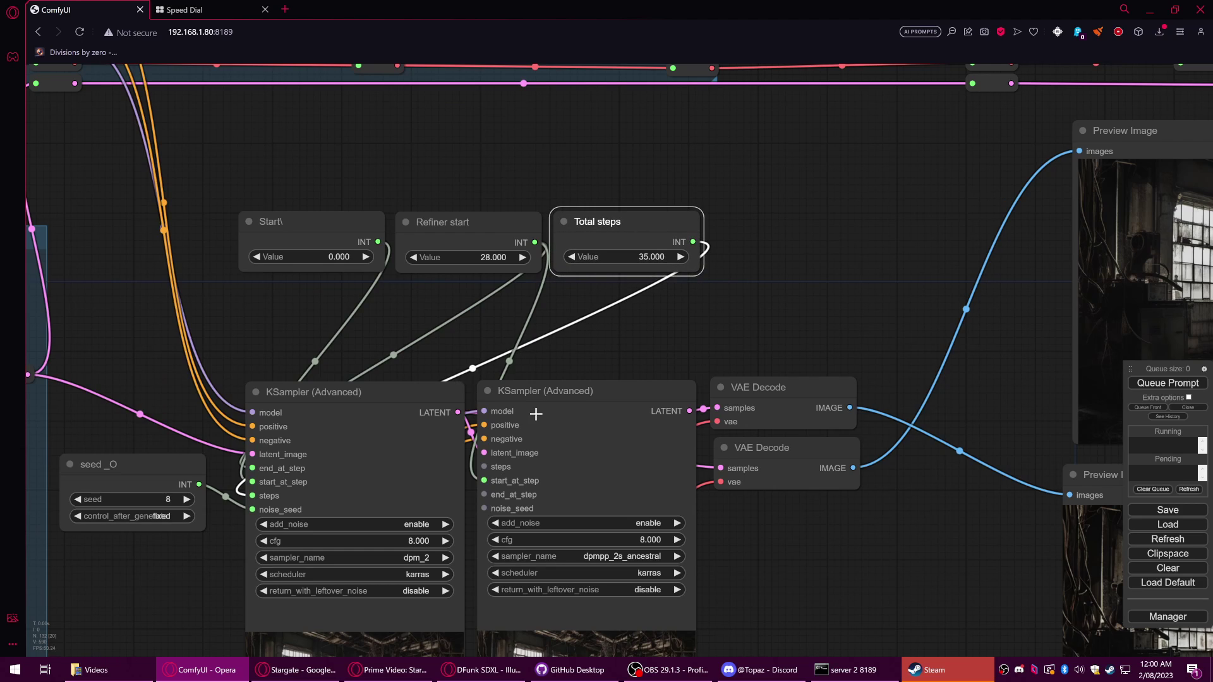
pyautogui.moveTo(484, 467); pyautogui.dragTo(642, 235)
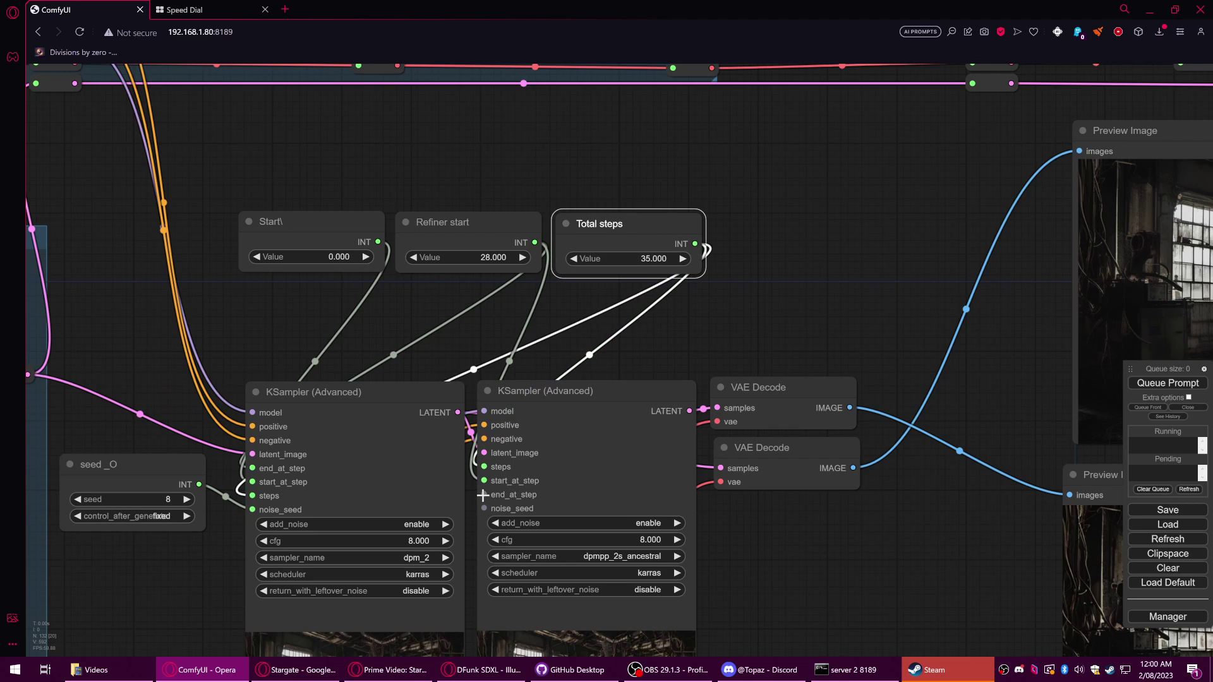
pyautogui.moveTo(483, 495); pyautogui.dragTo(650, 231)
pyautogui.moveTo(622, 403); pyautogui.dragTo(628, 407)
pyautogui.moveTo(668, 222)
pyautogui.mouseDown()
pyautogui.moveTo(666, 235)
pyautogui.moveTo(657, 227)
pyautogui.mouseUp()
pyautogui.moveTo(602, 397); pyautogui.dragTo(634, 324)
pyautogui.click(626, 228)
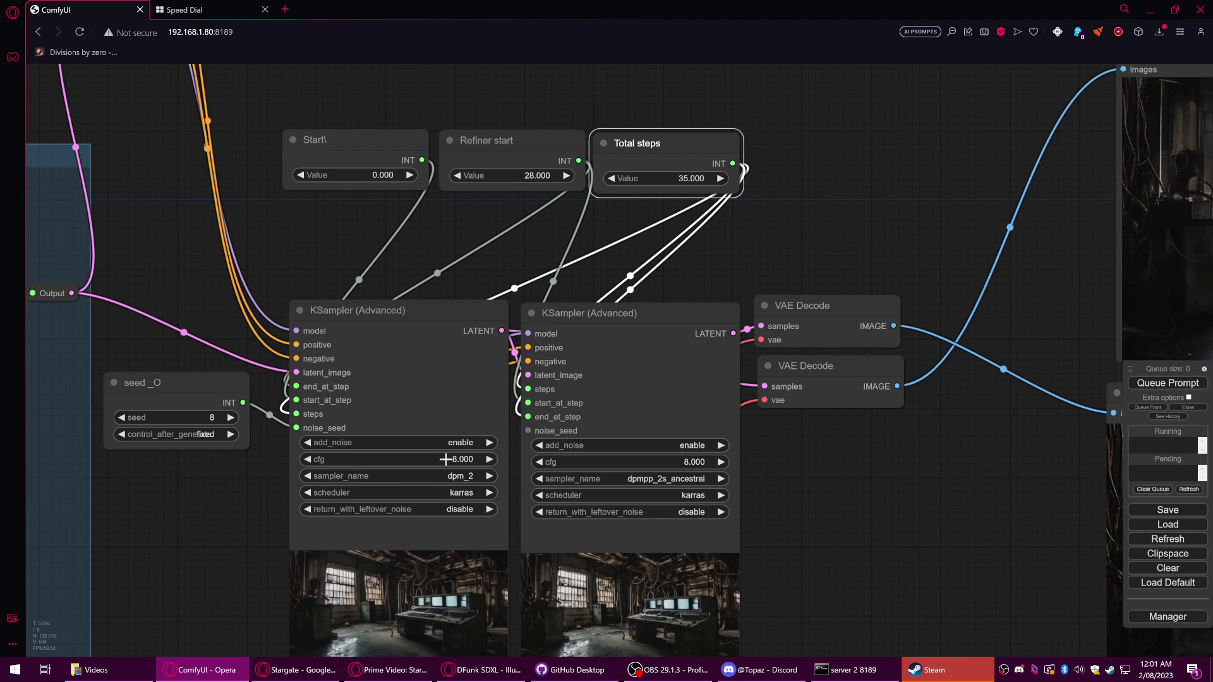
pyautogui.click(654, 316)
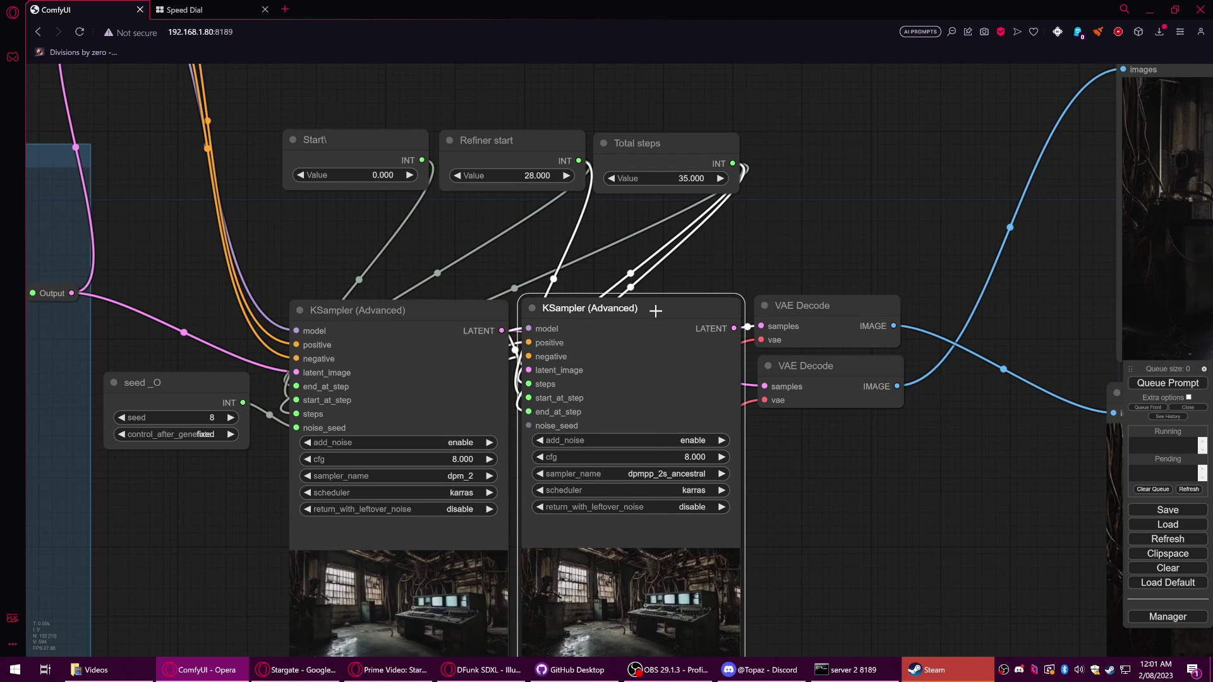
pyautogui.moveTo(654, 317); pyautogui.dragTo(656, 315)
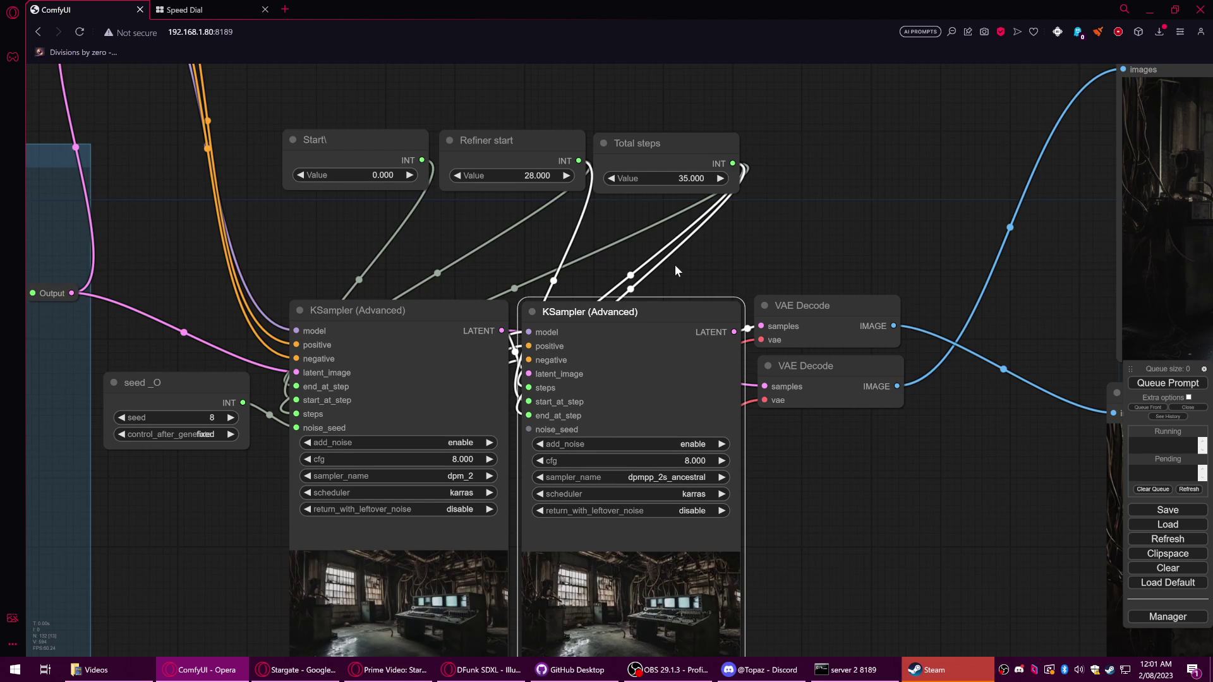
# - Move both VAE Decode nodes farther away from the second KSampler (Advanced) to open up space between them
pyautogui.moveTo(675, 264); pyautogui.dragTo(778, 311)
pyautogui.moveTo(636, 369); pyautogui.dragTo(750, 371)
pyautogui.moveTo(752, 313); pyautogui.dragTo(761, 316)
pyautogui.moveTo(765, 382); pyautogui.dragTo(785, 402)
pyautogui.moveTo(783, 314); pyautogui.dragTo(796, 333)
pyautogui.moveTo(558, 284); pyautogui.dragTo(692, 305)
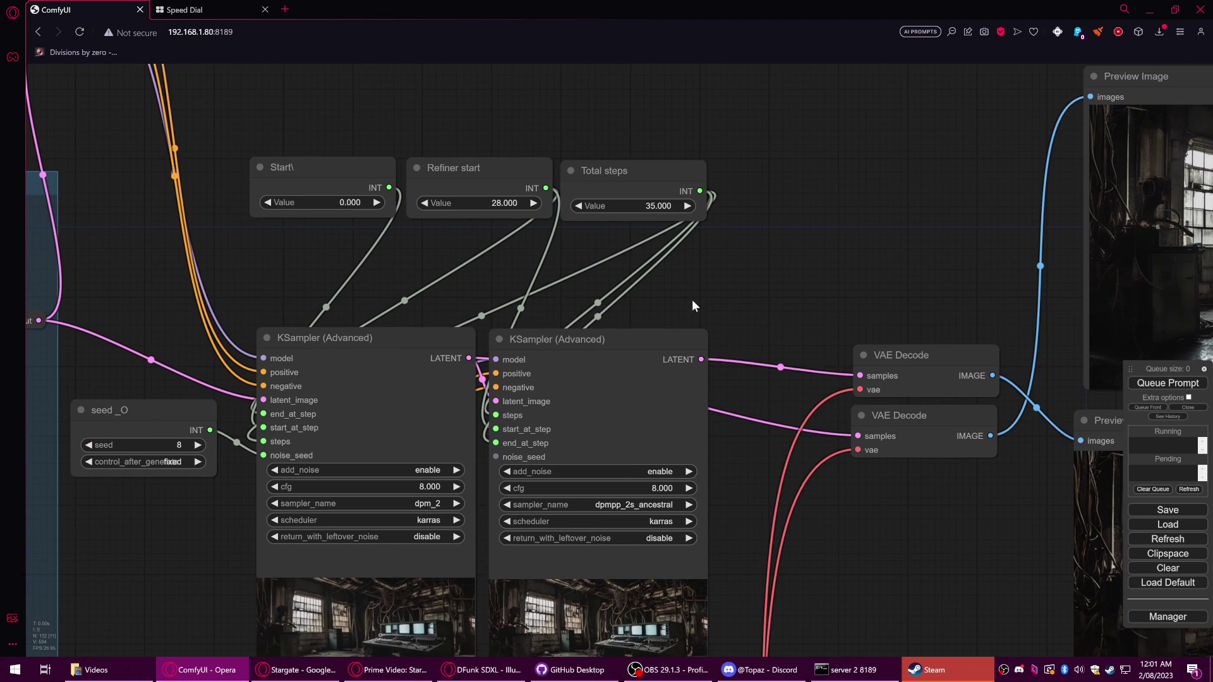
# - Space the two KSampler (Advanced) nodes farther apart so the links between them are easier to see
pyautogui.moveTo(622, 340); pyautogui.dragTo(651, 340)
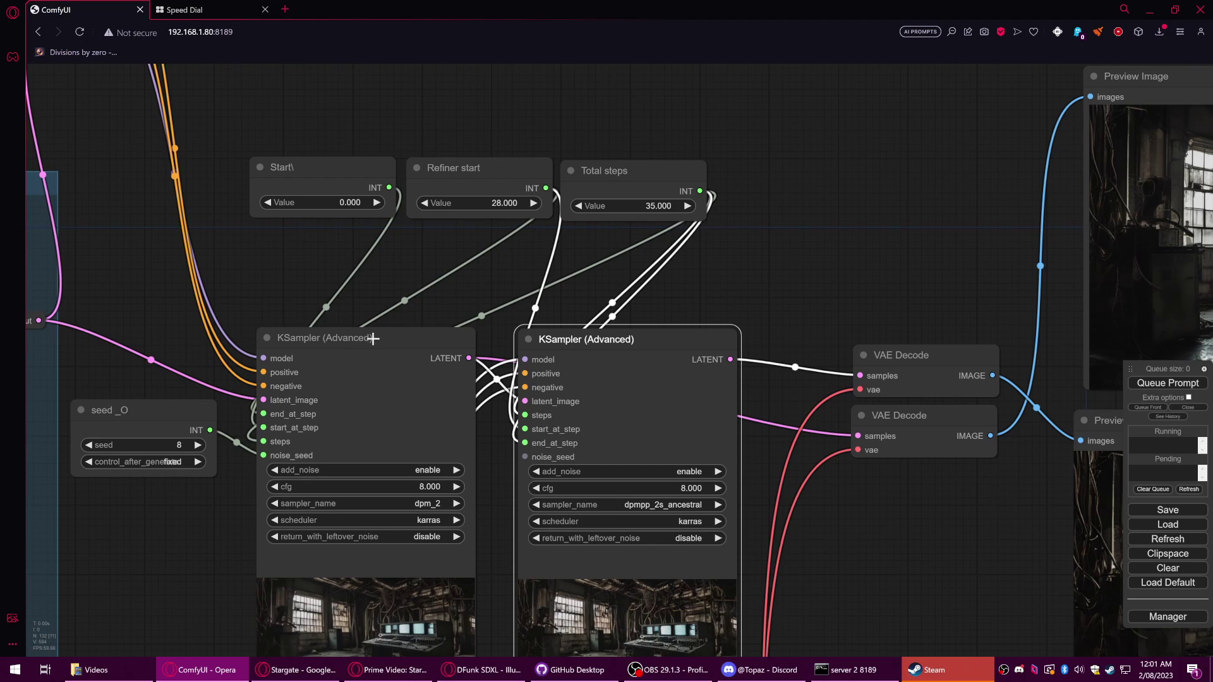
pyautogui.moveTo(373, 338); pyautogui.dragTo(368, 336)
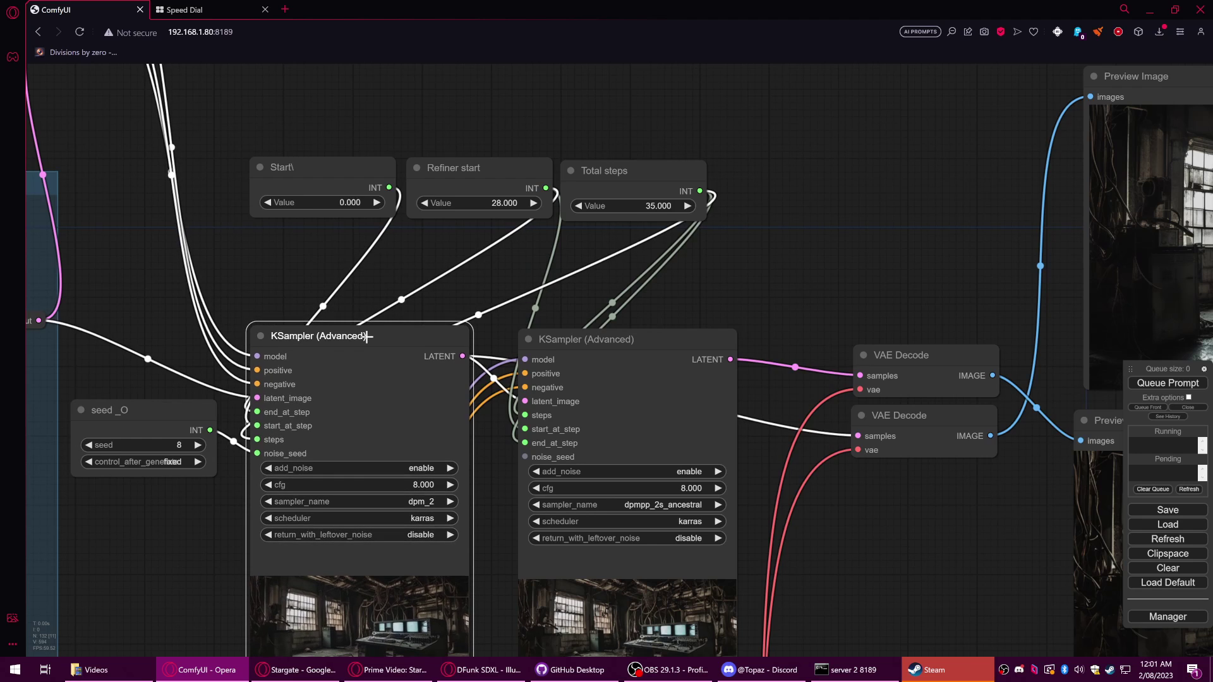
pyautogui.moveTo(506, 313); pyautogui.dragTo(539, 266)
pyautogui.moveTo(619, 295); pyautogui.dragTo(627, 292)
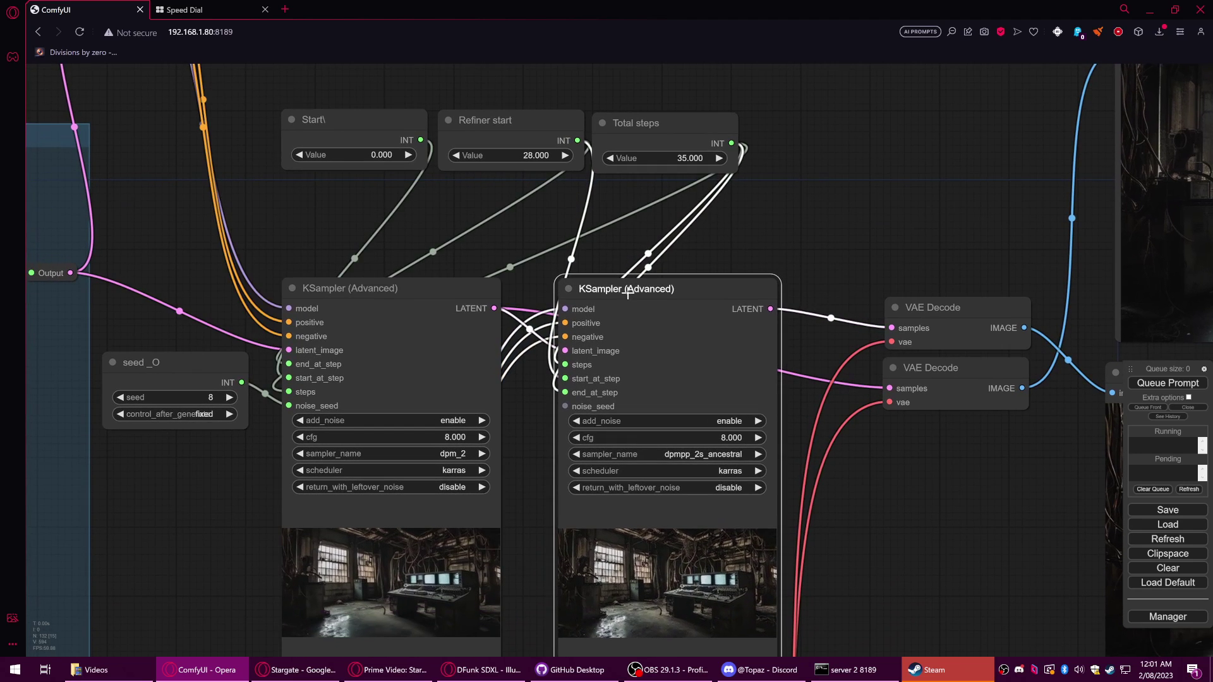
# - Connect the seed _O node to noise_seed on the second KSampler (Advanced) and place it between the step nodes and the samplers
pyautogui.moveTo(210, 359); pyautogui.dragTo(213, 346)
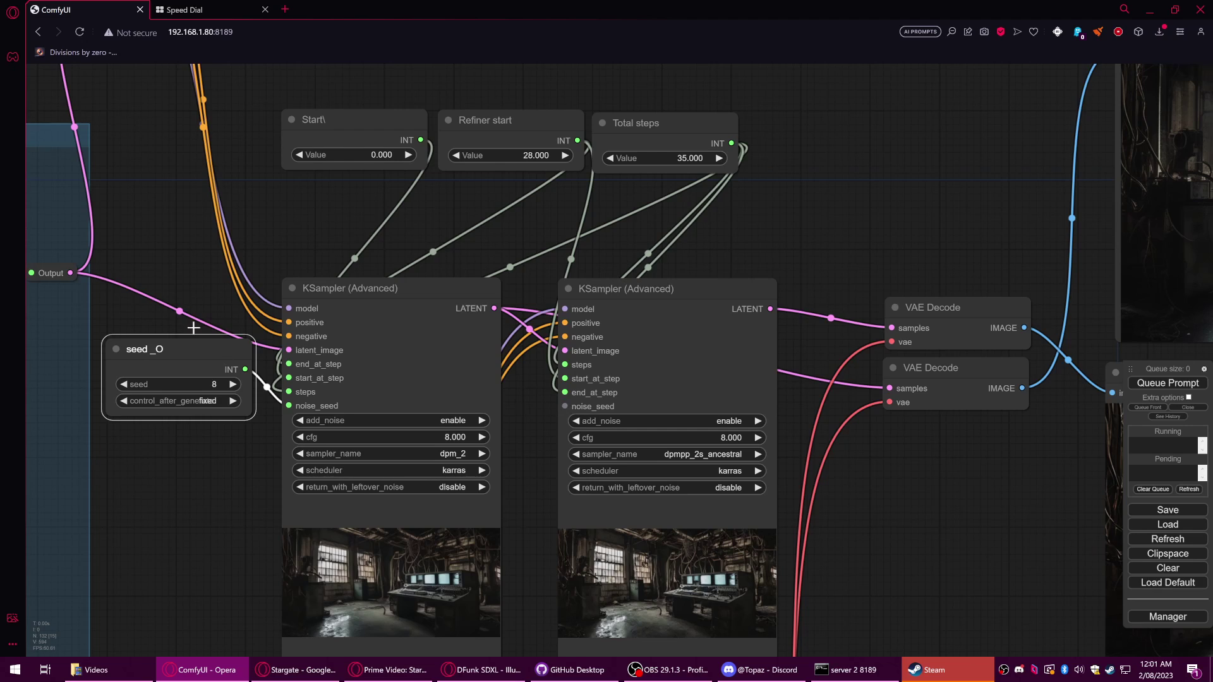
pyautogui.moveTo(196, 348); pyautogui.dragTo(193, 351)
pyautogui.moveTo(558, 409); pyautogui.dragTo(536, 198)
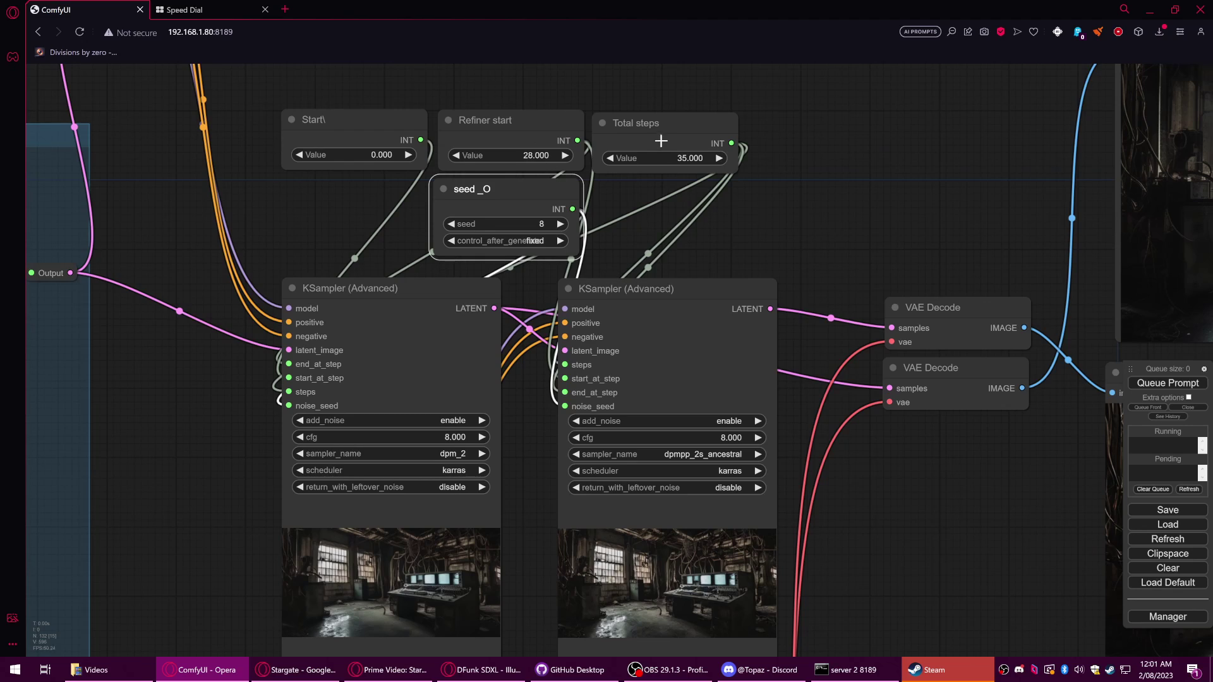
pyautogui.moveTo(661, 141); pyautogui.dragTo(661, 142)
pyautogui.moveTo(374, 118); pyautogui.dragTo(374, 120)
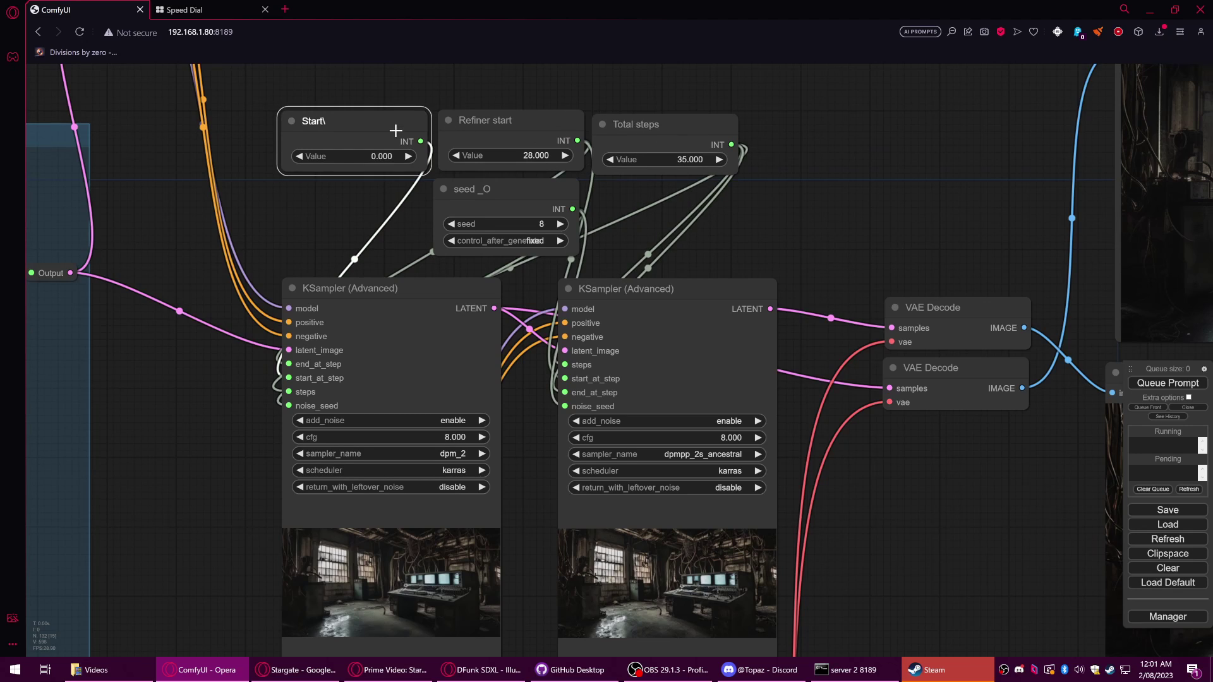
pyautogui.click(527, 193)
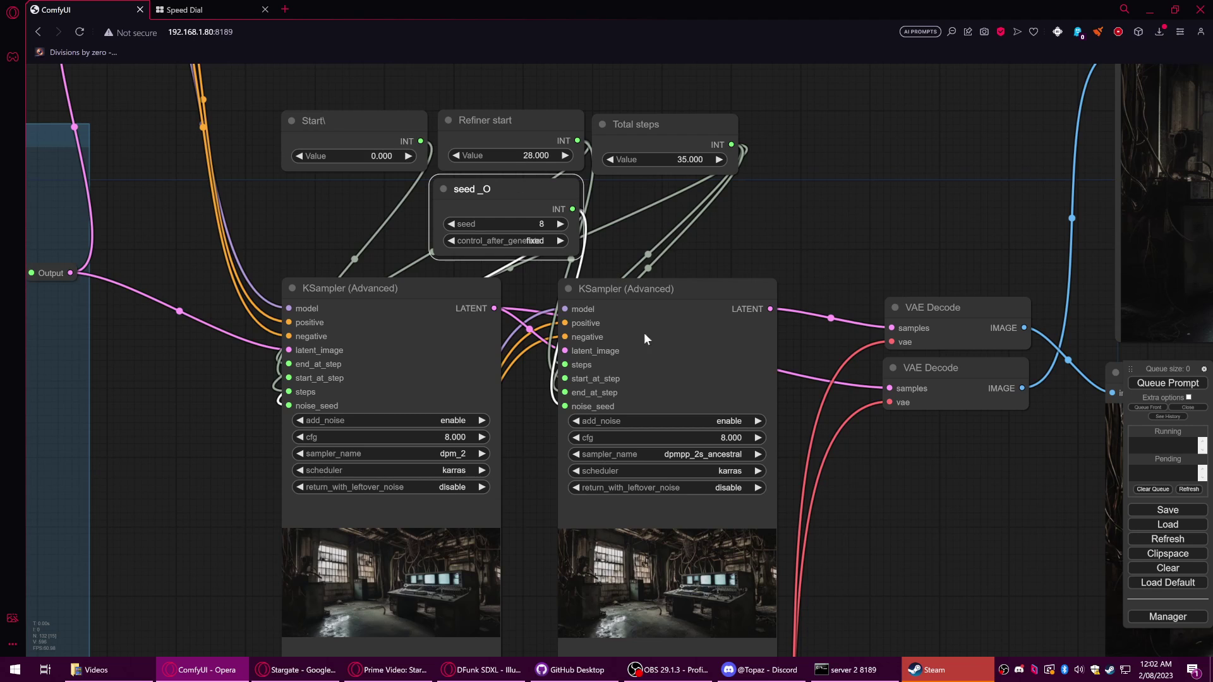
# - Examine which sampler and which Preview Image node each of the two VAE Decode nodes is wired to
pyautogui.scroll(-3, 598, 286)
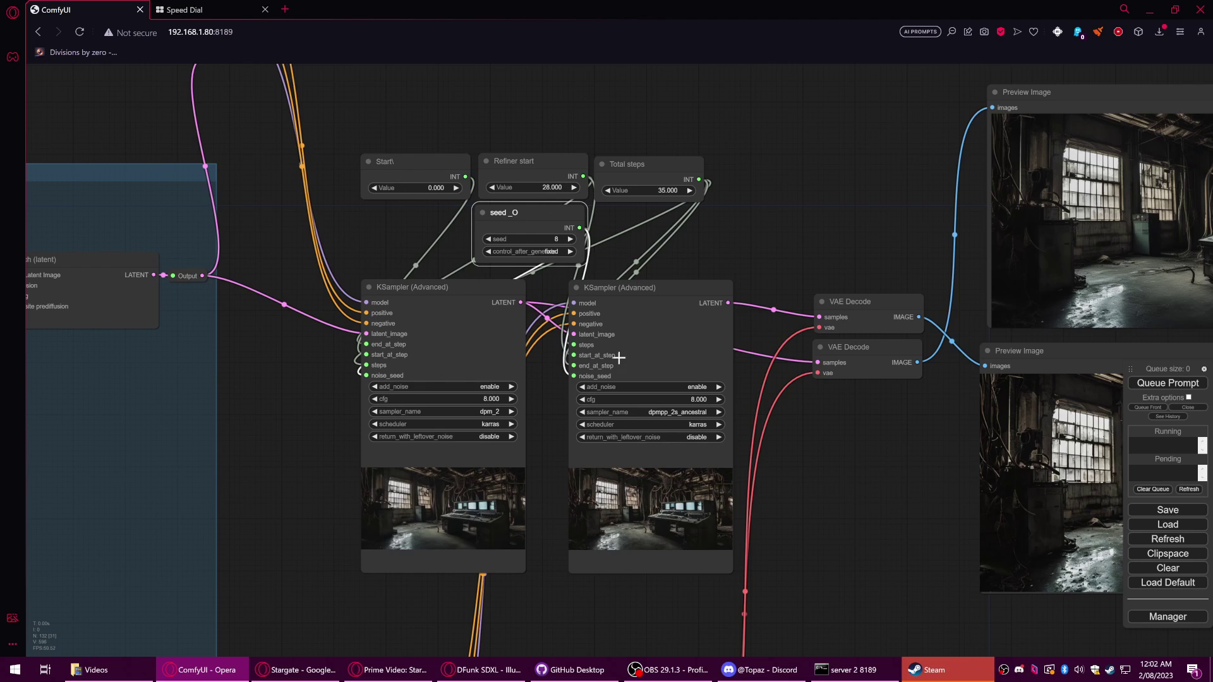
pyautogui.moveTo(767, 229); pyautogui.dragTo(724, 256)
pyautogui.scroll(-4, 694, 256)
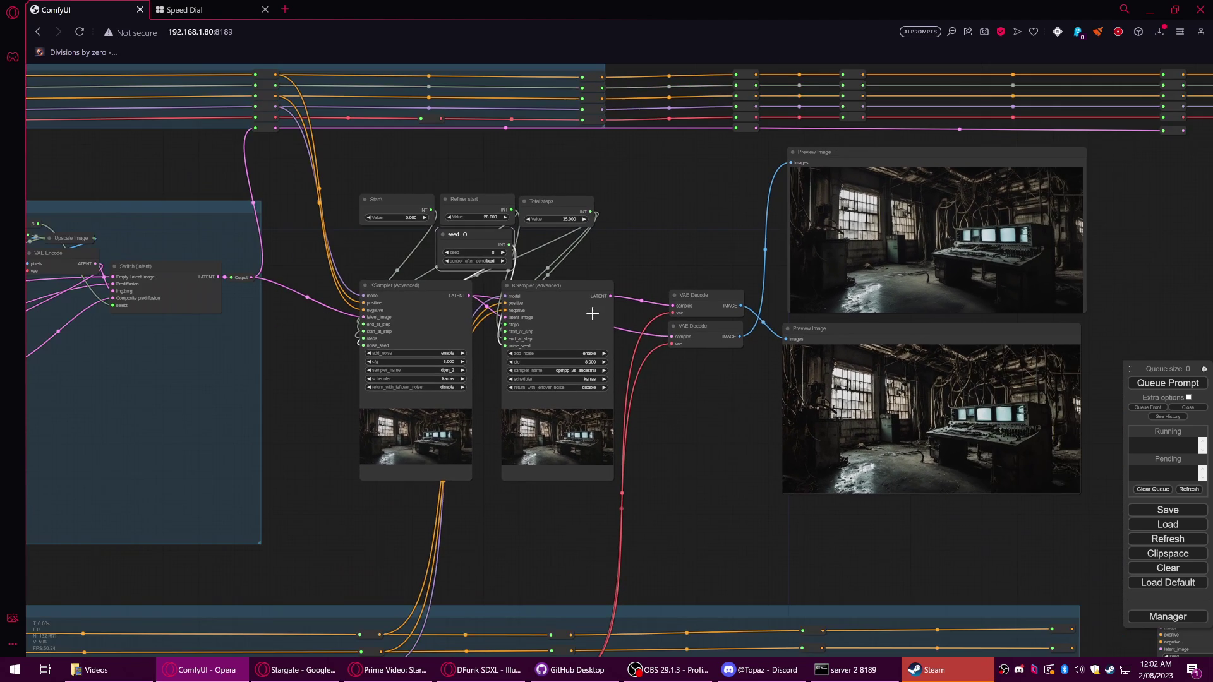
pyautogui.click(708, 305)
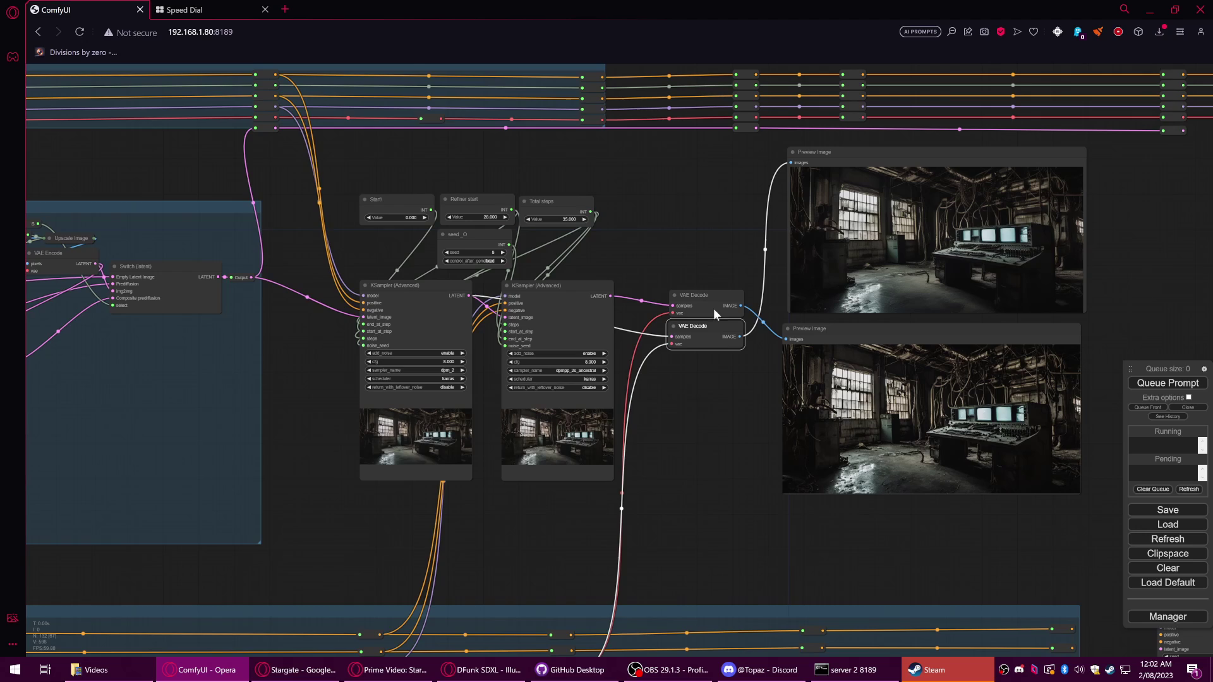
pyautogui.click(715, 330)
pyautogui.moveTo(717, 328); pyautogui.dragTo(500, 547)
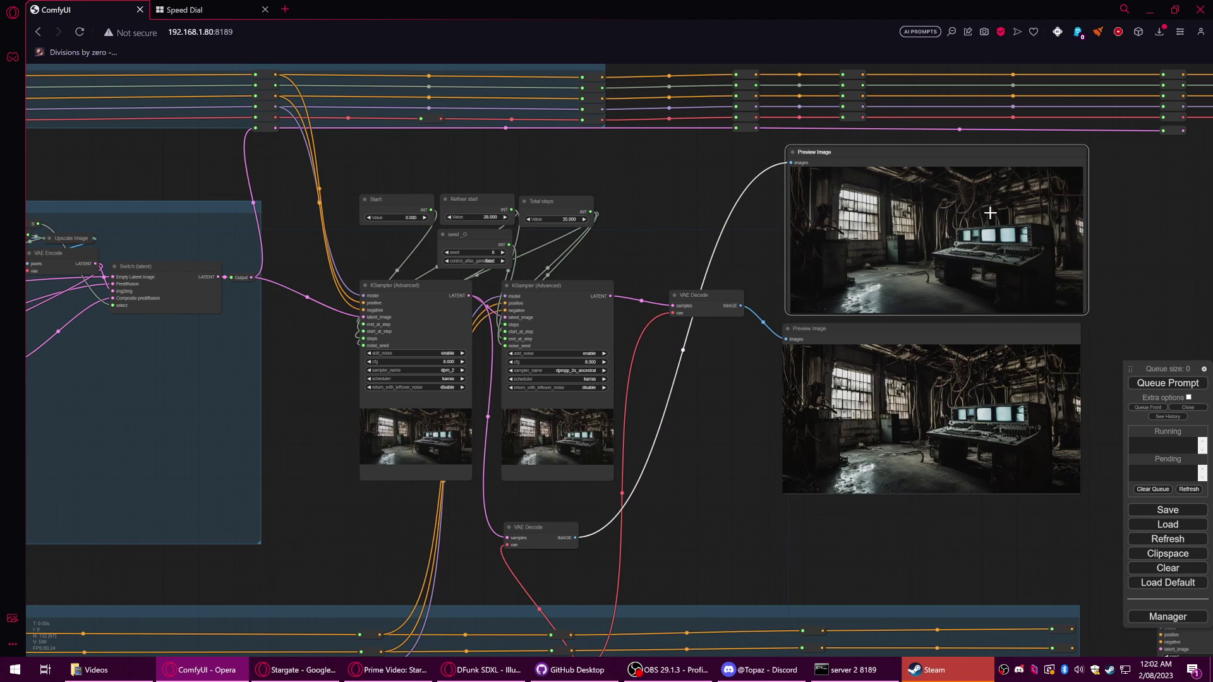
pyautogui.moveTo(545, 530); pyautogui.dragTo(709, 328)
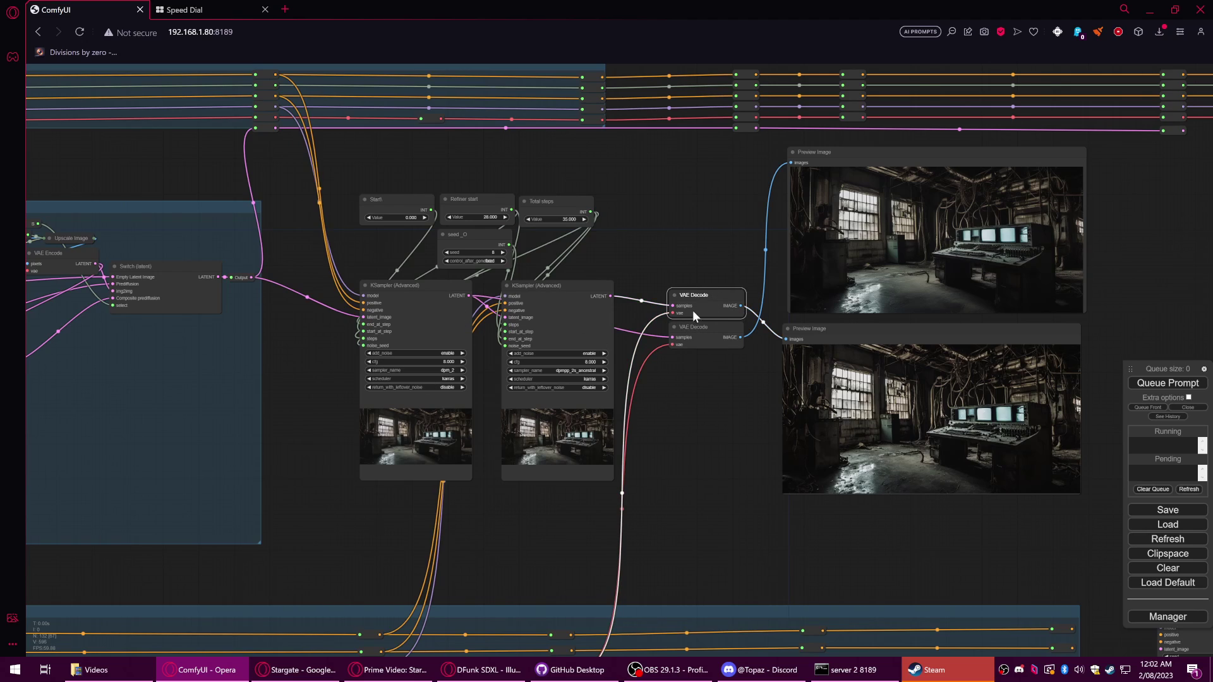
pyautogui.moveTo(699, 333); pyautogui.dragTo(696, 341)
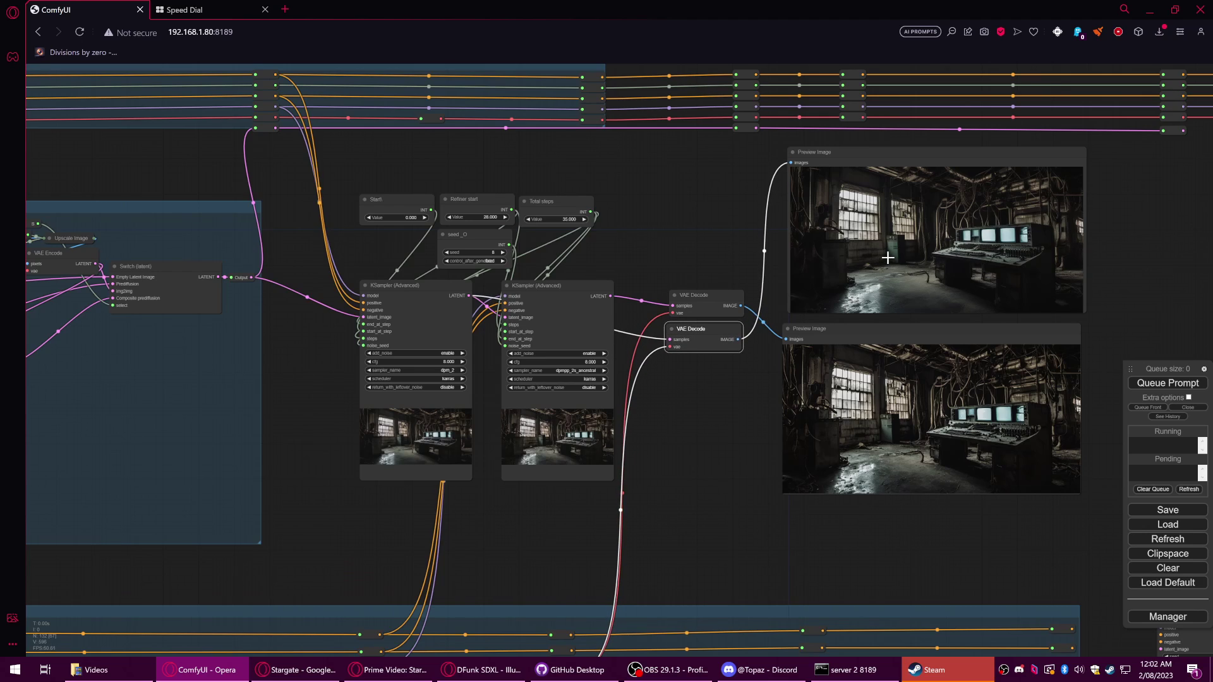
pyautogui.moveTo(888, 258); pyautogui.dragTo(885, 259)
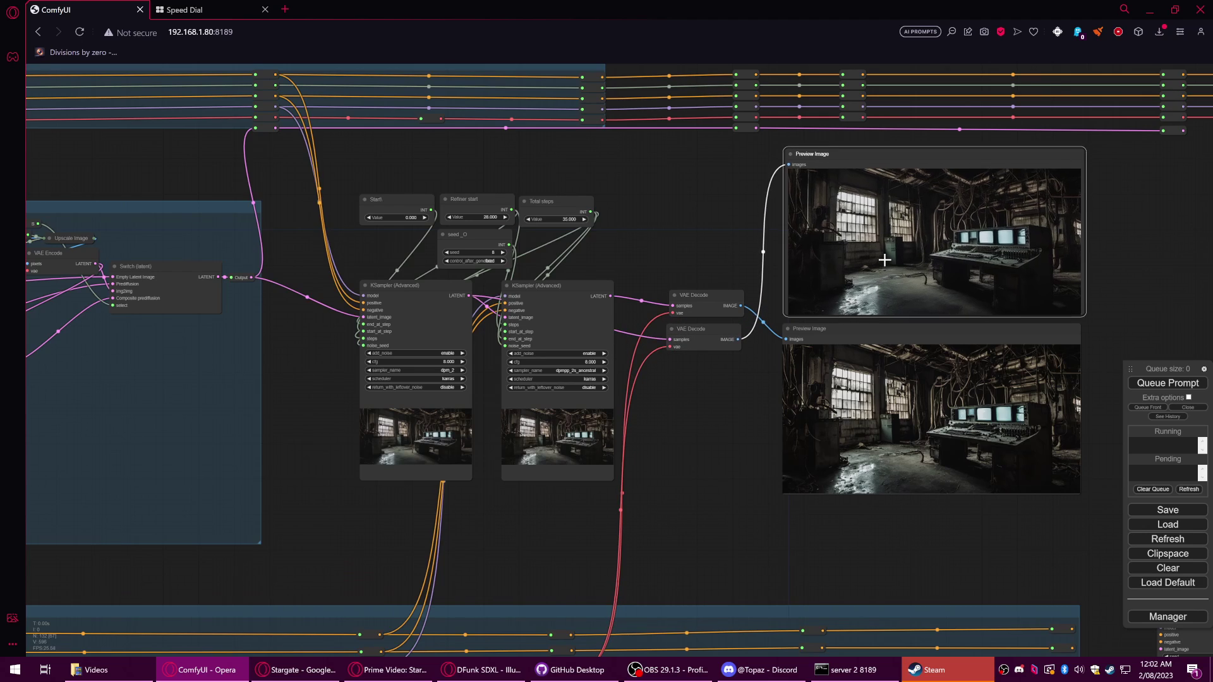
# - Queue the prompt and watch the first KSampler (Advanced) node's live preview
pyautogui.click(1164, 383)
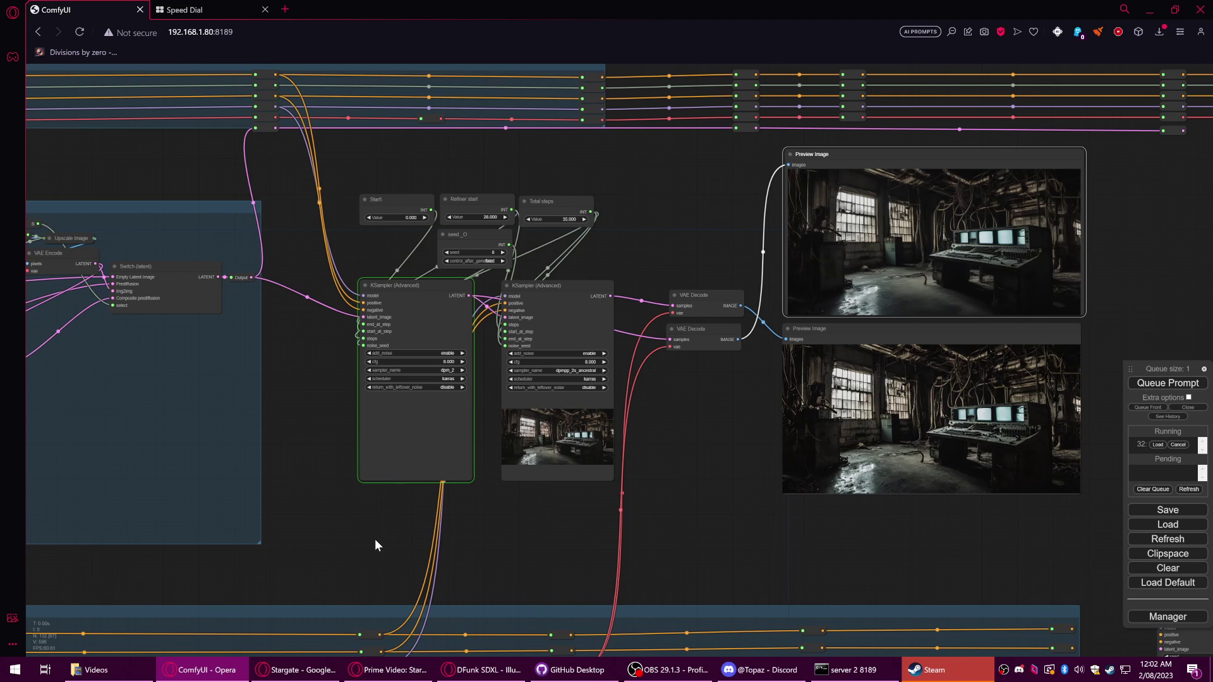
pyautogui.moveTo(376, 545); pyautogui.dragTo(555, 540)
pyautogui.scroll(-6, 552, 541)
pyautogui.scroll(5, 556, 541)
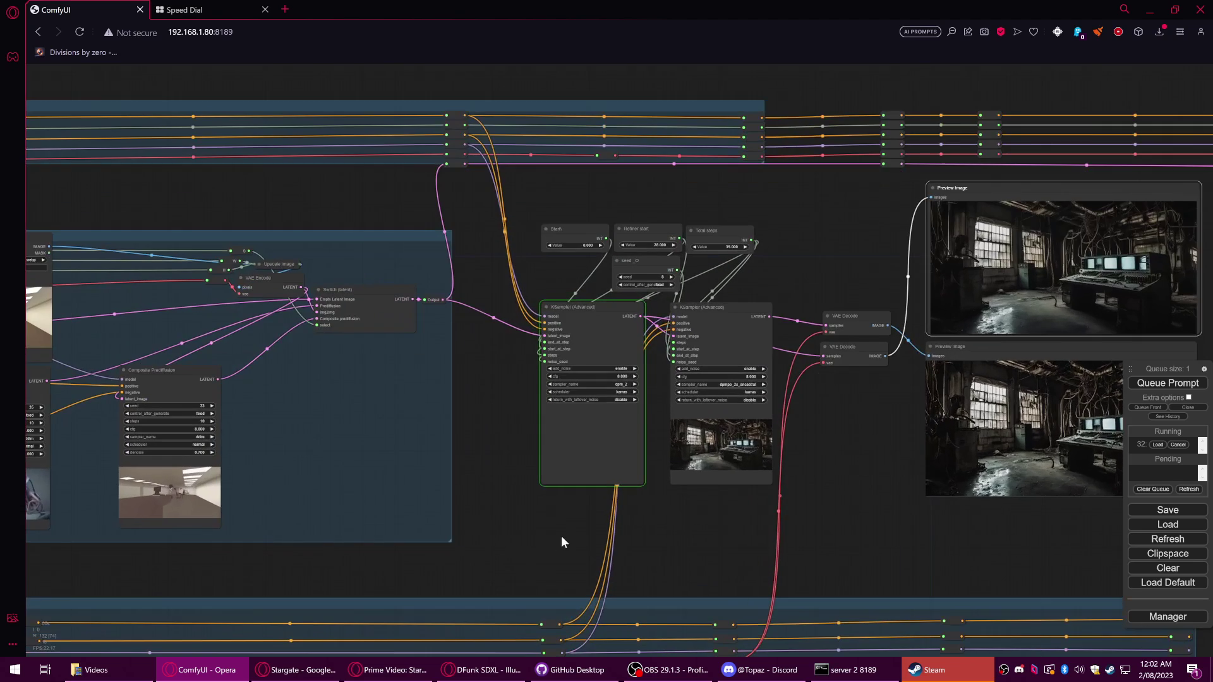
pyautogui.scroll(3, 562, 538)
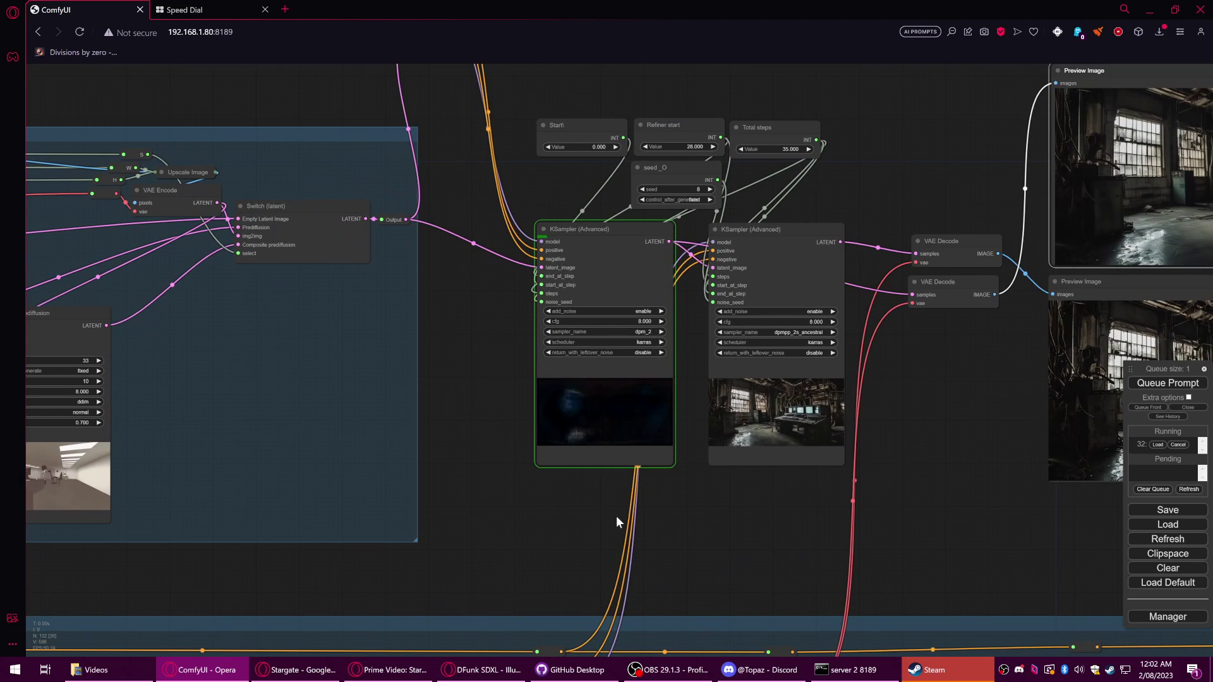
# - Examine the prompt text nodes and how they feed CLIP G, CLIP L and the 1.5 - SDXL comb node
pyautogui.scroll(-4, 616, 516)
pyautogui.moveTo(634, 524)
pyautogui.mouseDown()
pyautogui.moveTo(678, 514)
pyautogui.moveTo(620, 524)
pyautogui.mouseUp()
pyautogui.scroll(4, 620, 524)
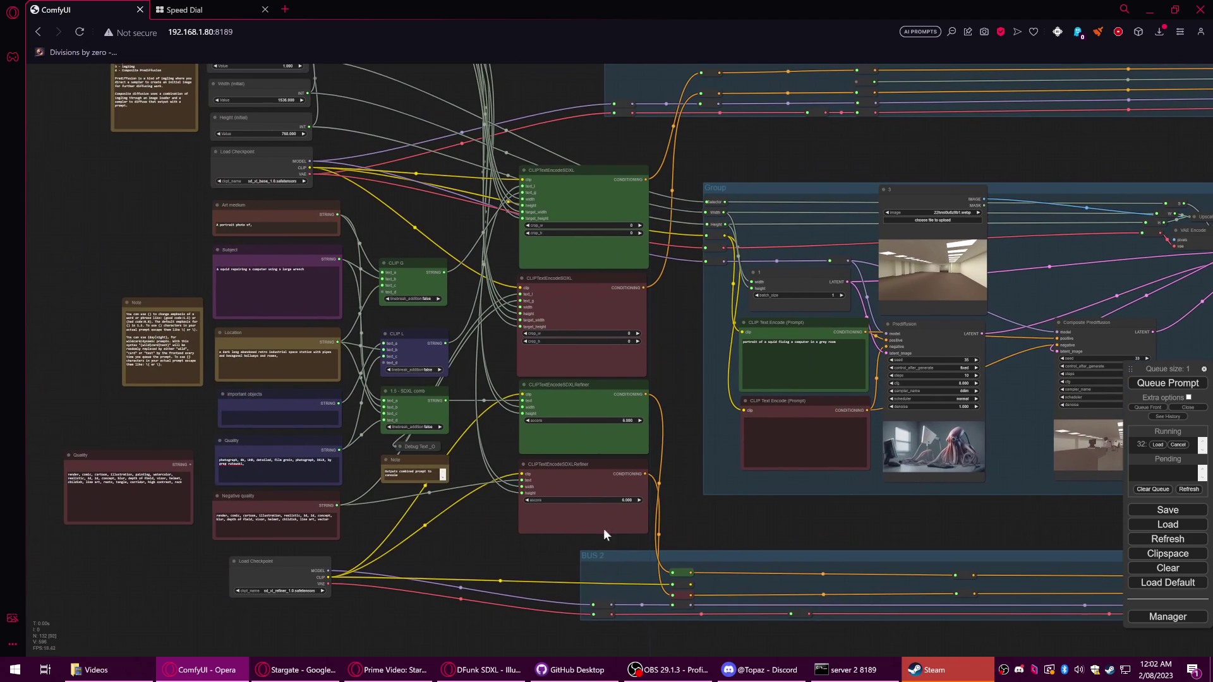
pyautogui.scroll(-3, 604, 535)
pyautogui.scroll(10, 286, 271)
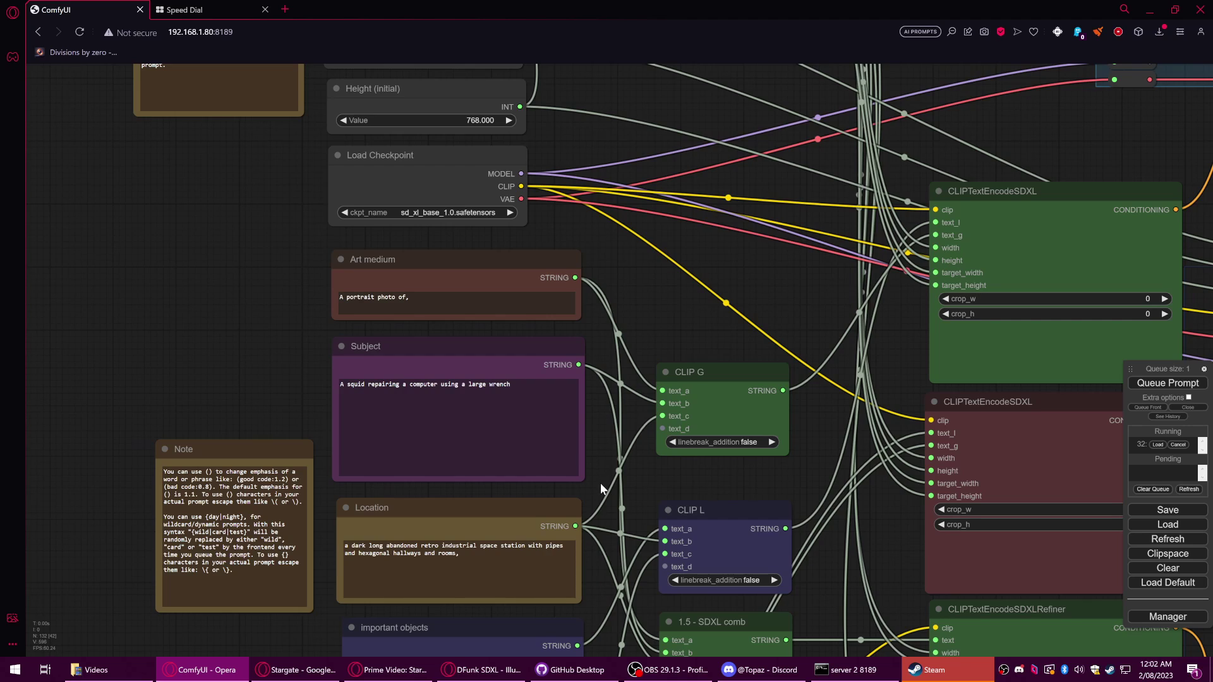
pyautogui.moveTo(600, 483); pyautogui.dragTo(588, 303)
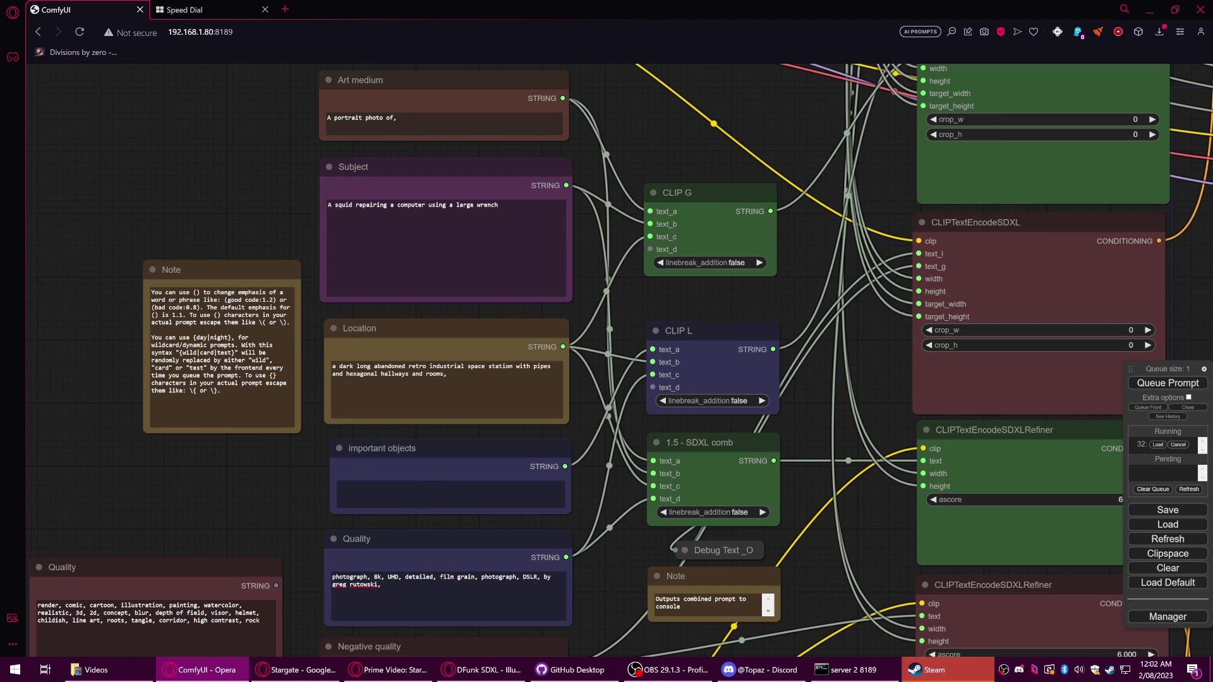
pyautogui.scroll(-3, 601, 580)
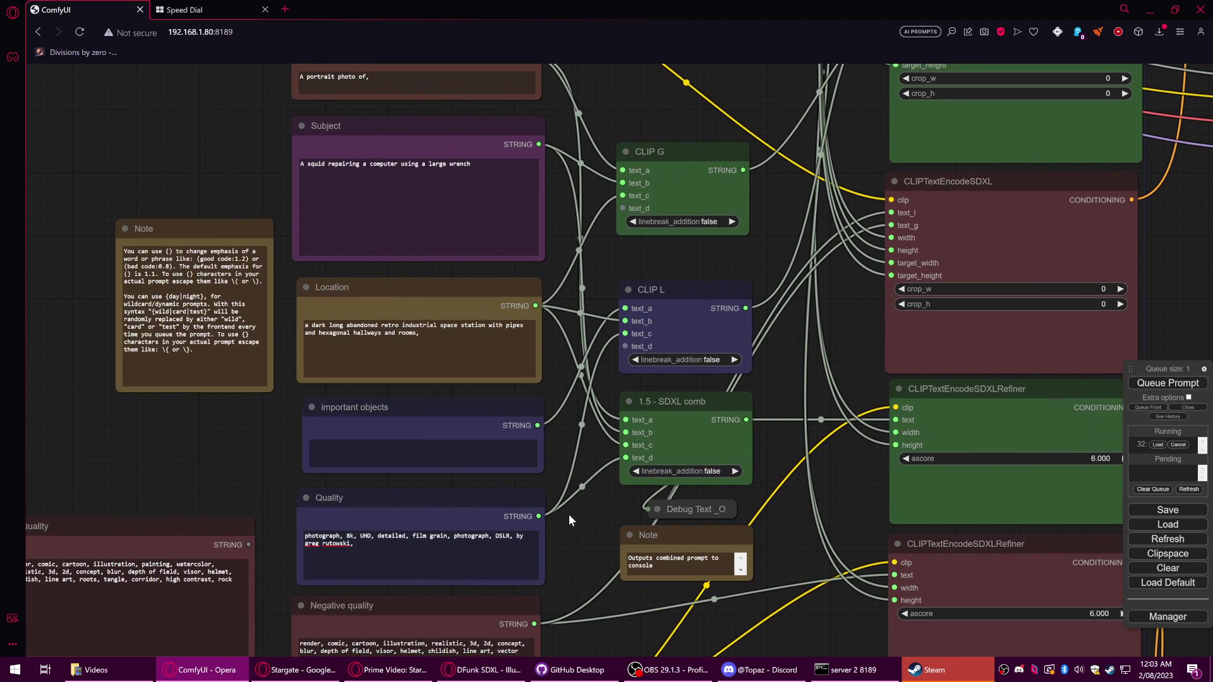
pyautogui.scroll(-1, 565, 515)
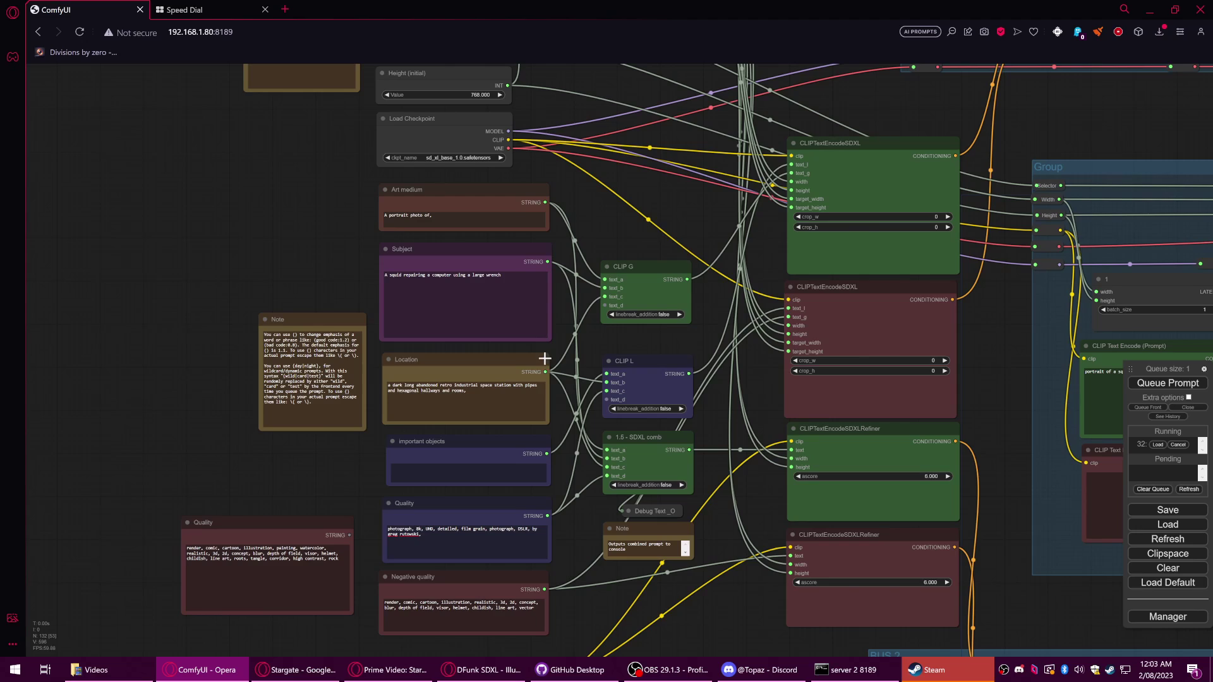
# - Highlight the outgoing links of the Location, Subject, Art medium, important objects and Quality nodes one at a time
pyautogui.moveTo(505, 360); pyautogui.dragTo(507, 360)
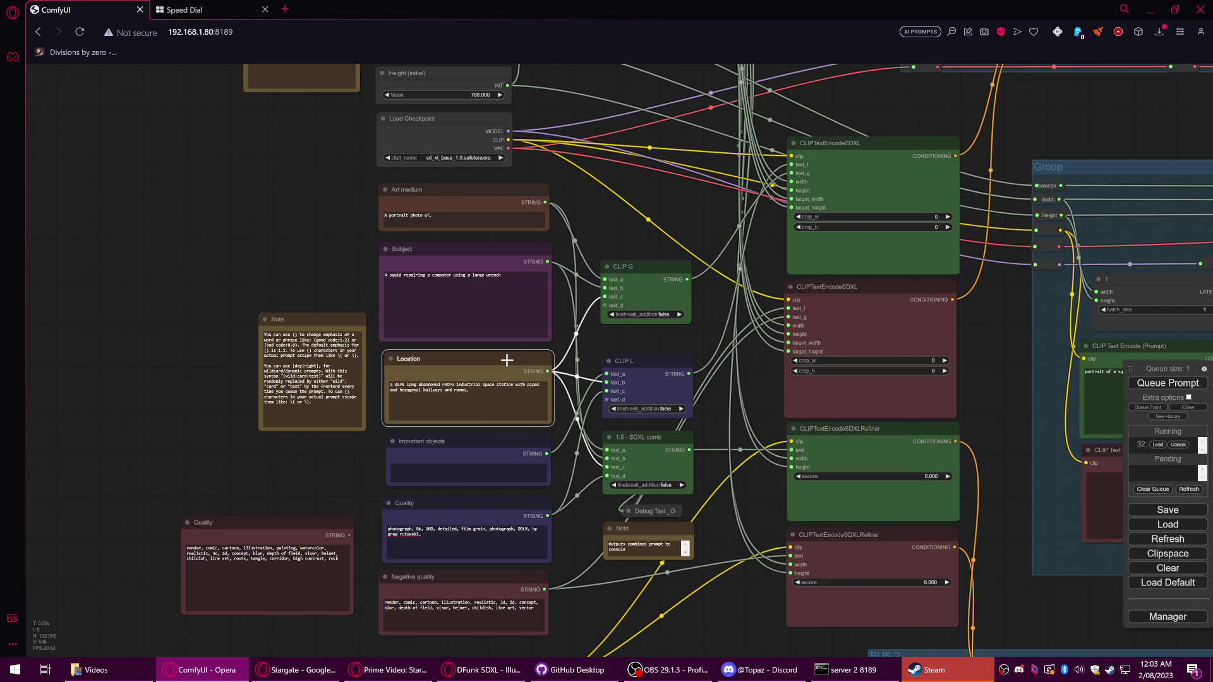
pyautogui.click(491, 261)
pyautogui.click(461, 200)
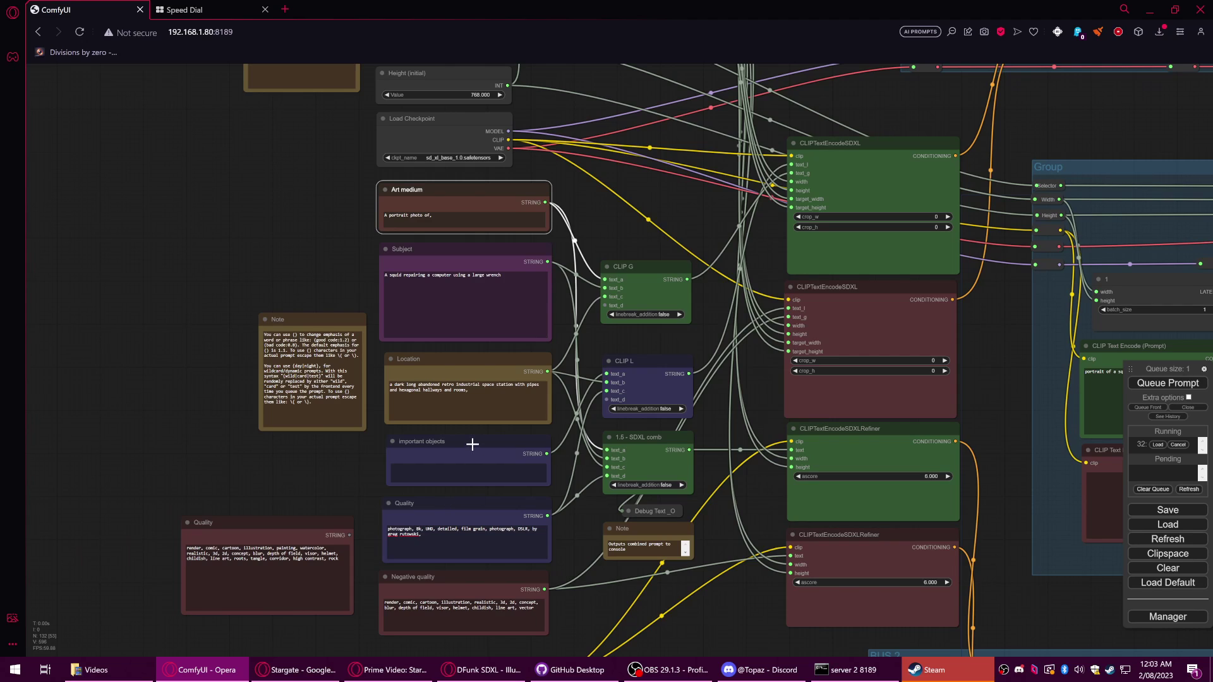
pyautogui.moveTo(473, 444); pyautogui.dragTo(471, 442)
pyautogui.moveTo(465, 503); pyautogui.dragTo(466, 503)
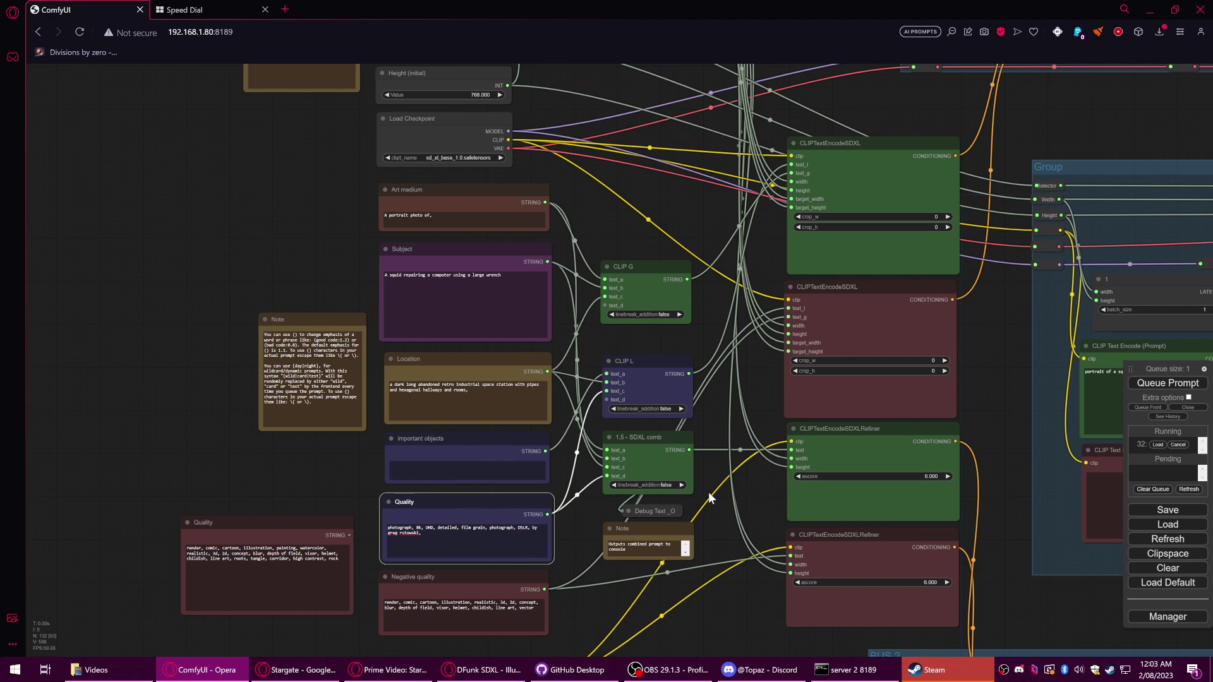
# - Compare the render previews inside the two KSampler (Advanced) nodes at close range
pyautogui.moveTo(708, 492); pyautogui.dragTo(554, 480)
pyautogui.moveTo(1000, 625); pyautogui.dragTo(477, 594)
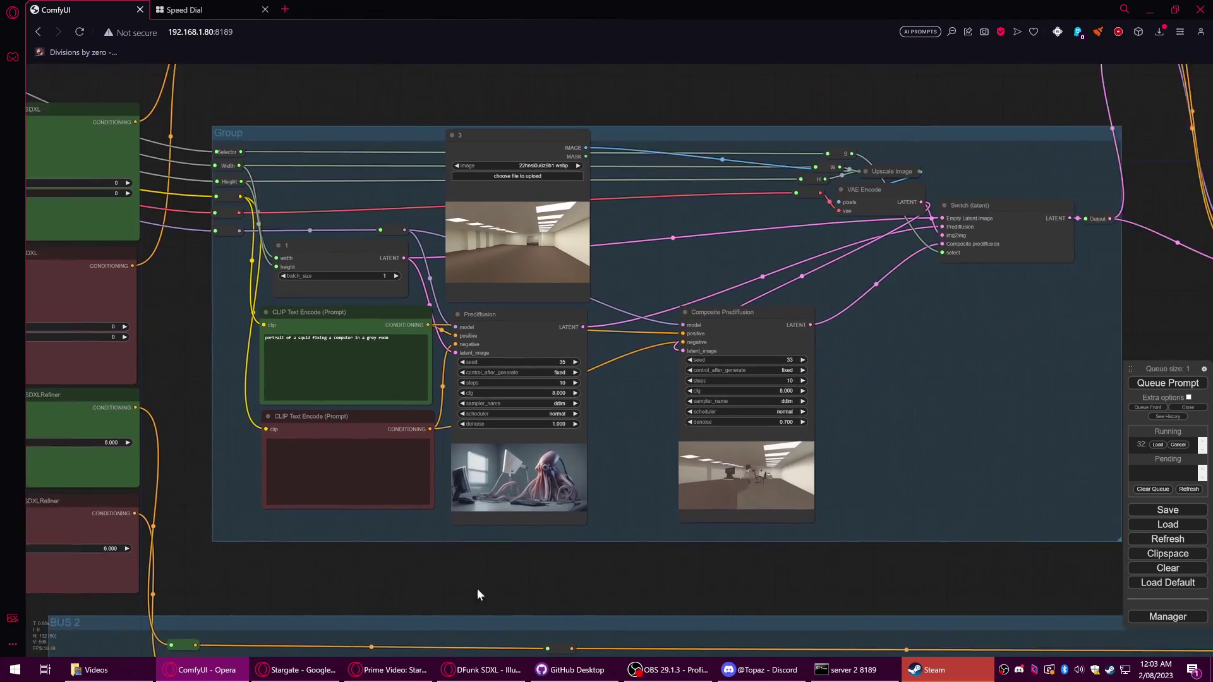
pyautogui.moveTo(815, 600); pyautogui.dragTo(727, 600)
pyautogui.moveTo(1061, 579); pyautogui.dragTo(533, 590)
pyautogui.moveTo(689, 526); pyautogui.dragTo(553, 579)
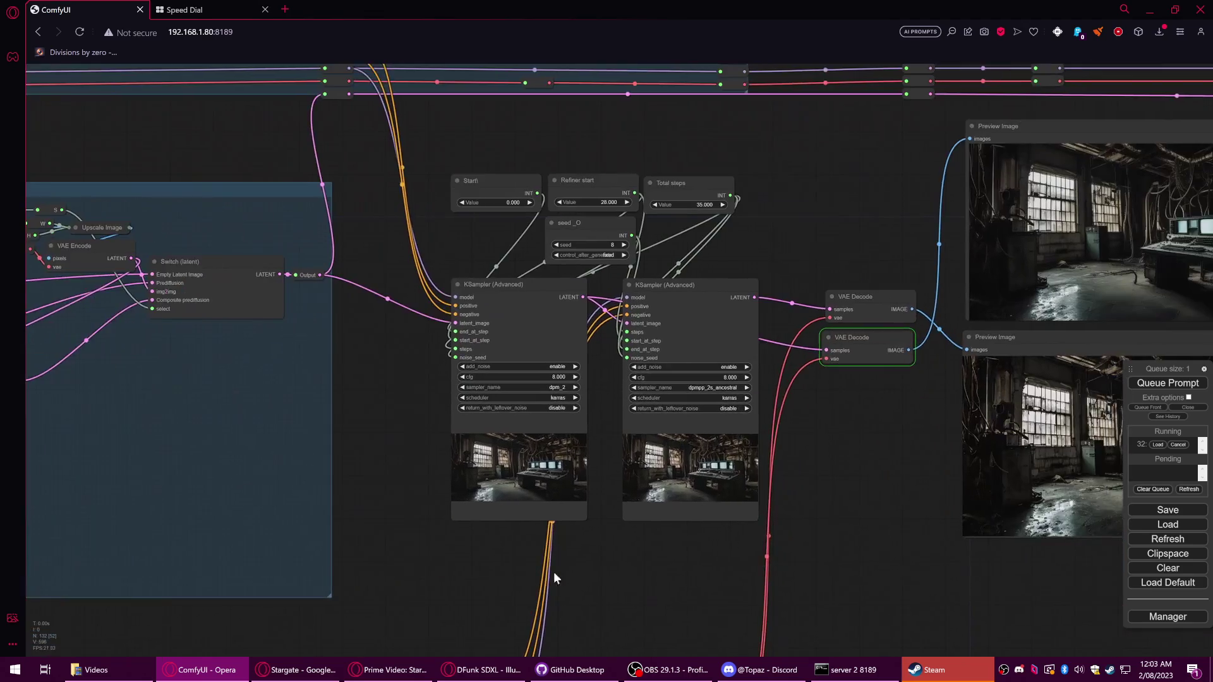
pyautogui.scroll(12, 554, 576)
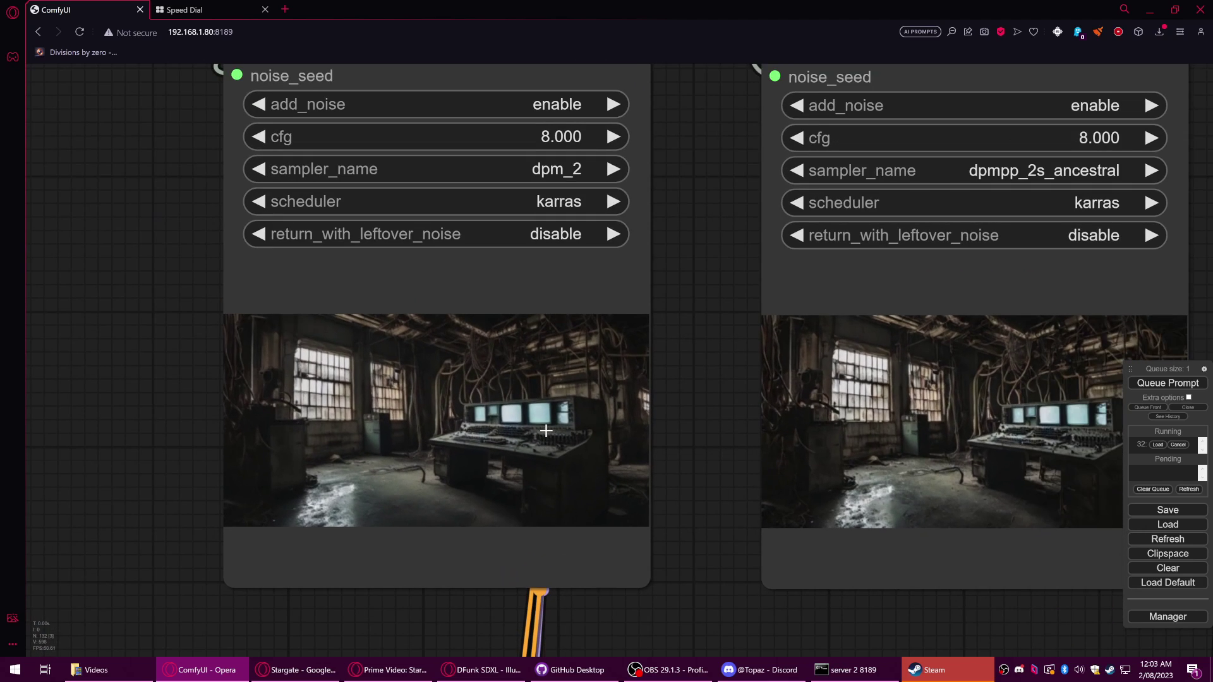
# - Inspect the upper Preview Image result fed by the lower VAE Decode node
pyautogui.scroll(-2, 767, 601)
pyautogui.moveTo(766, 601); pyautogui.dragTo(335, 602)
pyautogui.scroll(-3, 585, 531)
pyautogui.moveTo(819, 422); pyautogui.dragTo(493, 472)
pyautogui.scroll(5, 755, 299)
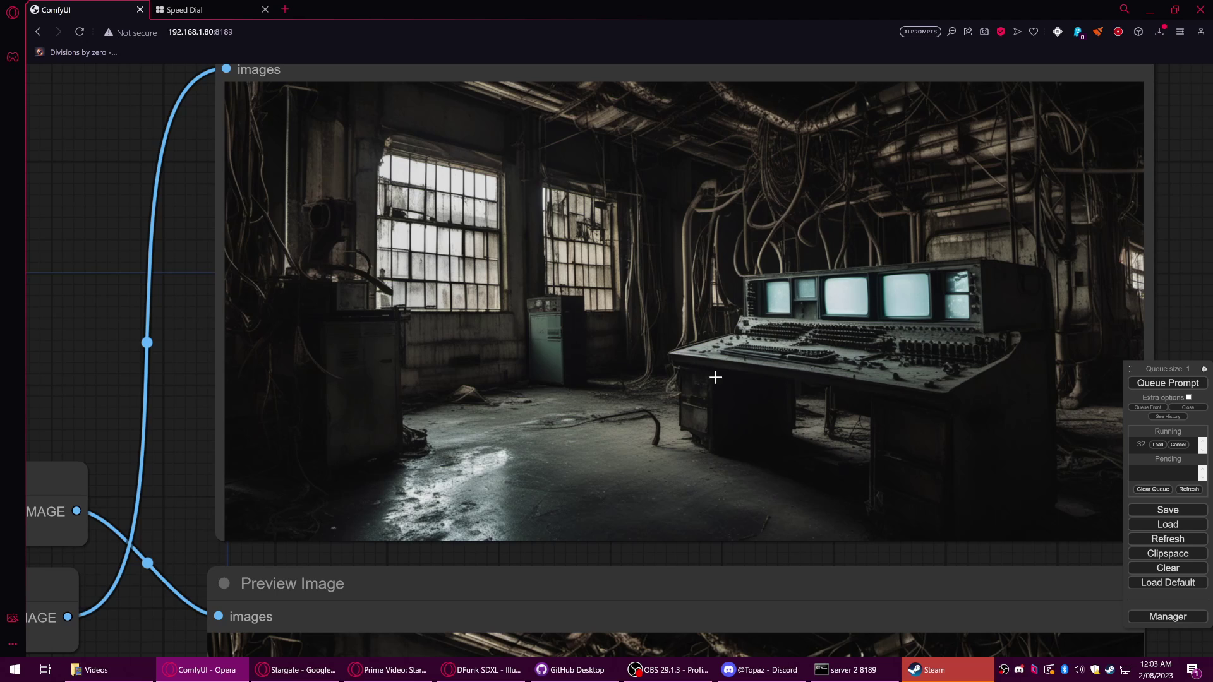
pyautogui.rightClick(654, 212)
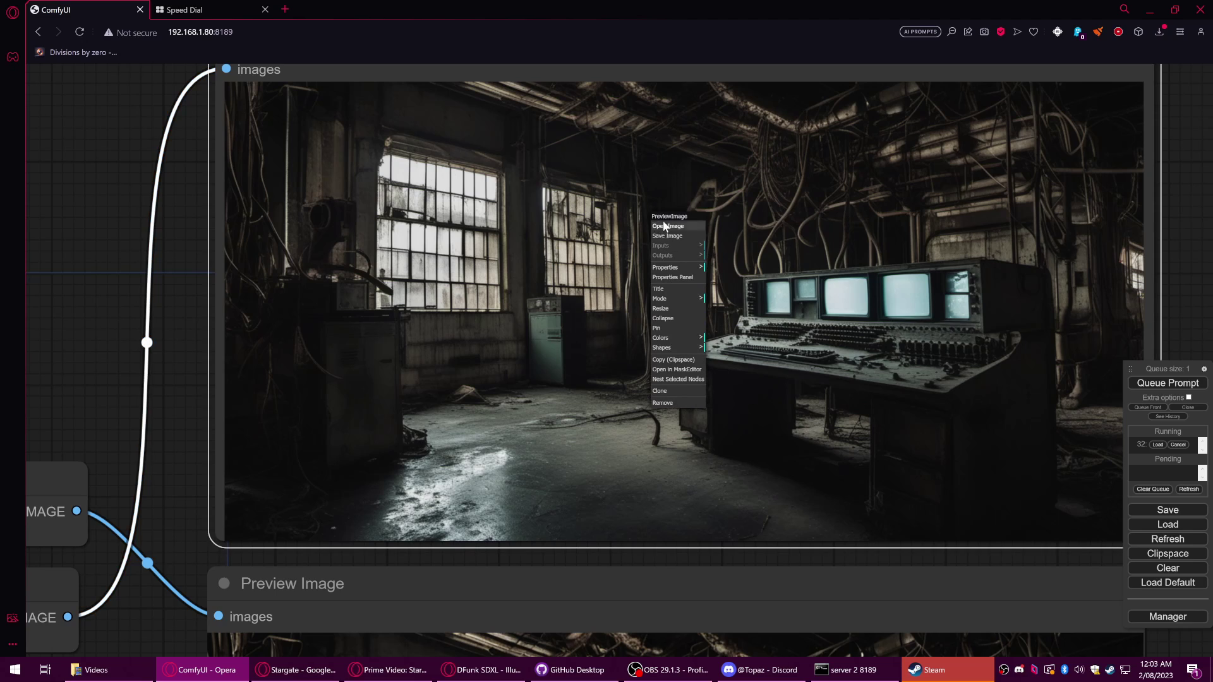
pyautogui.scroll(-8, 332, 180)
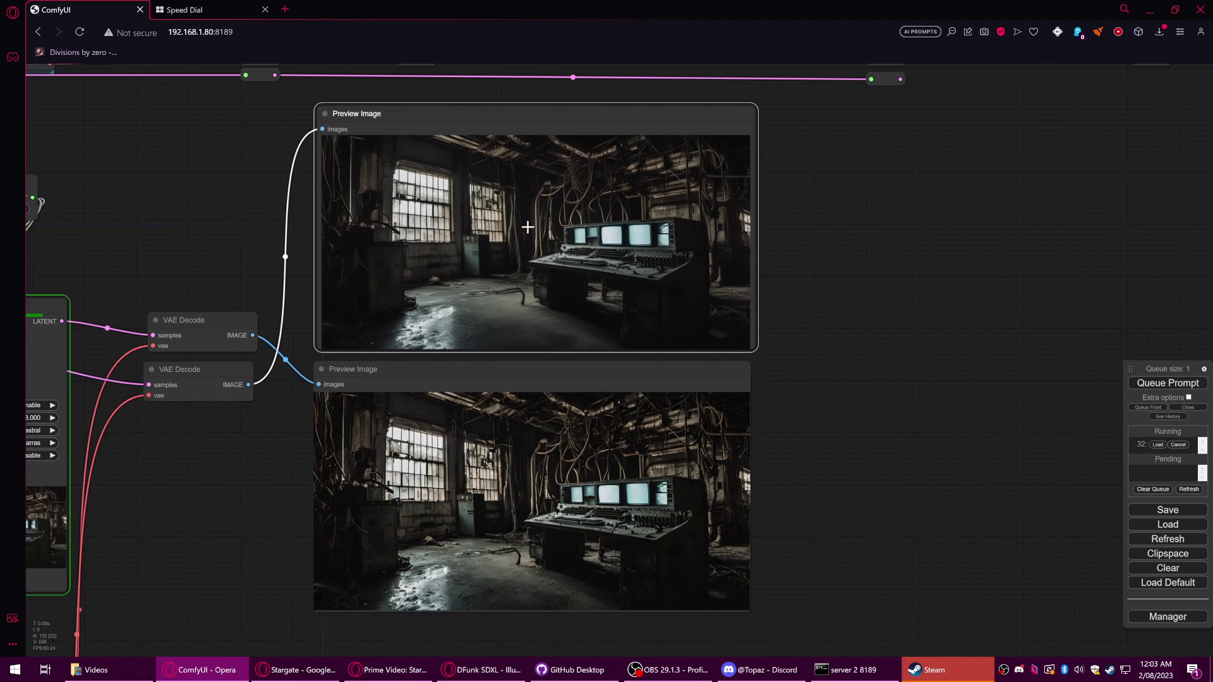
# - Inspect the lower Preview Image result up close and compare its detail with the upper one
pyautogui.scroll(5, 660, 421)
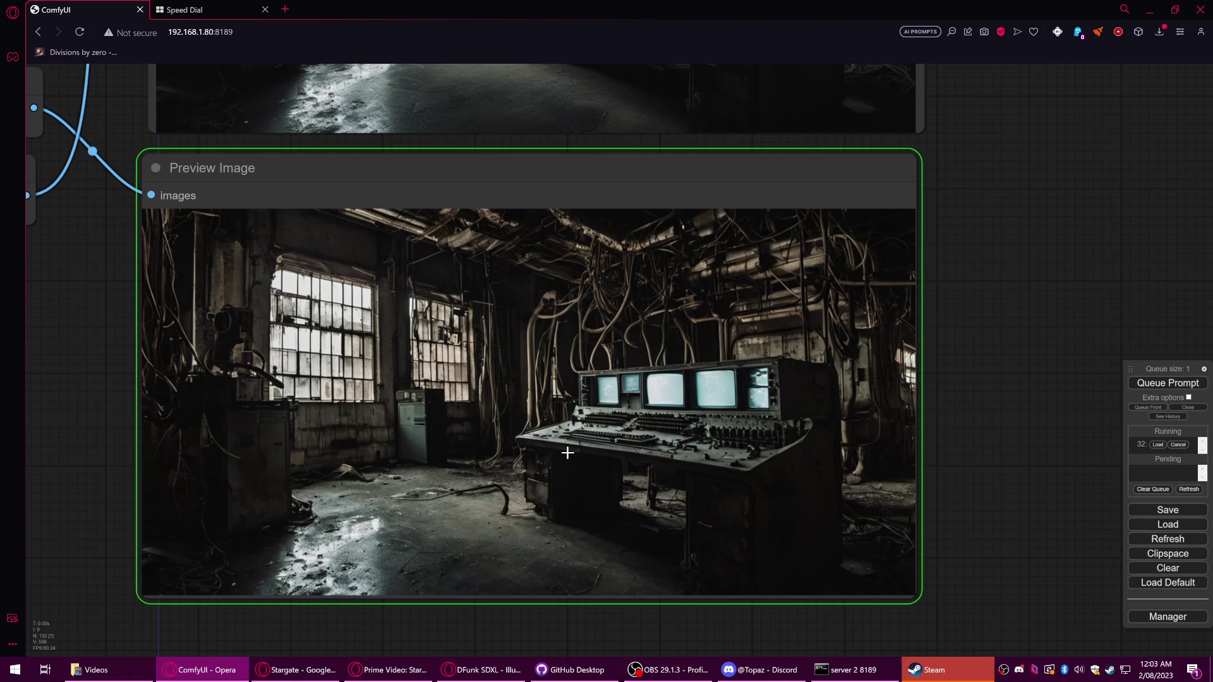
pyautogui.scroll(-7, 493, 385)
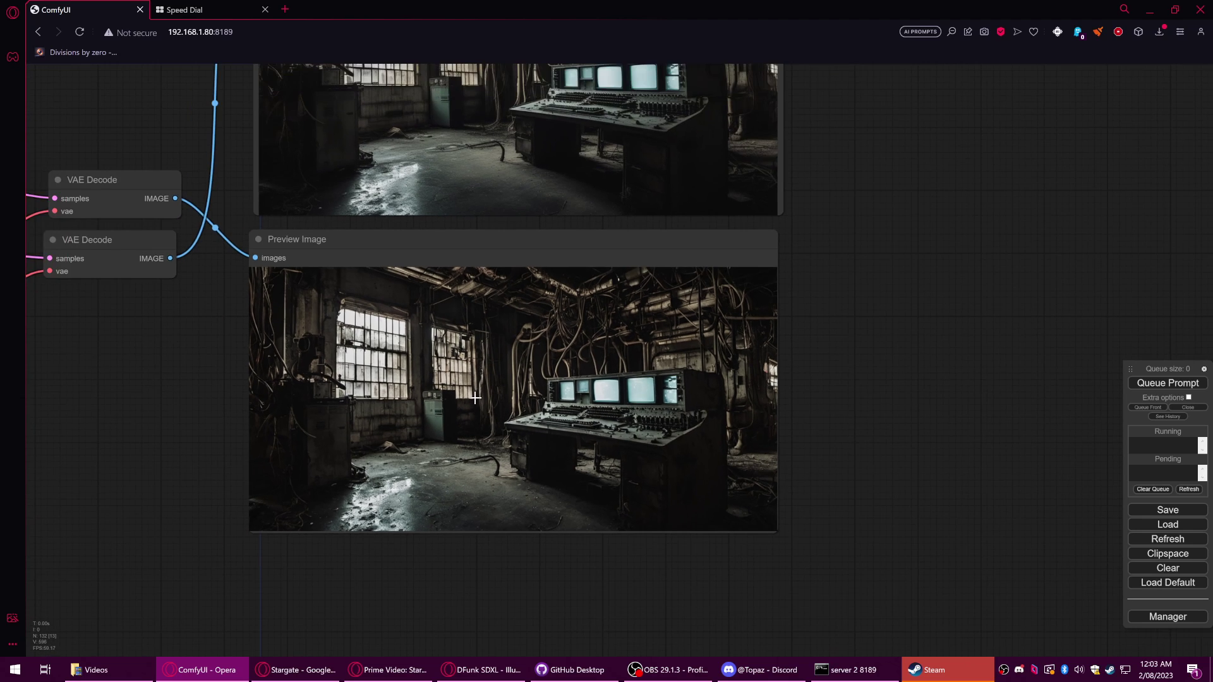
pyautogui.scroll(3, 451, 419)
pyautogui.scroll(6, 407, 436)
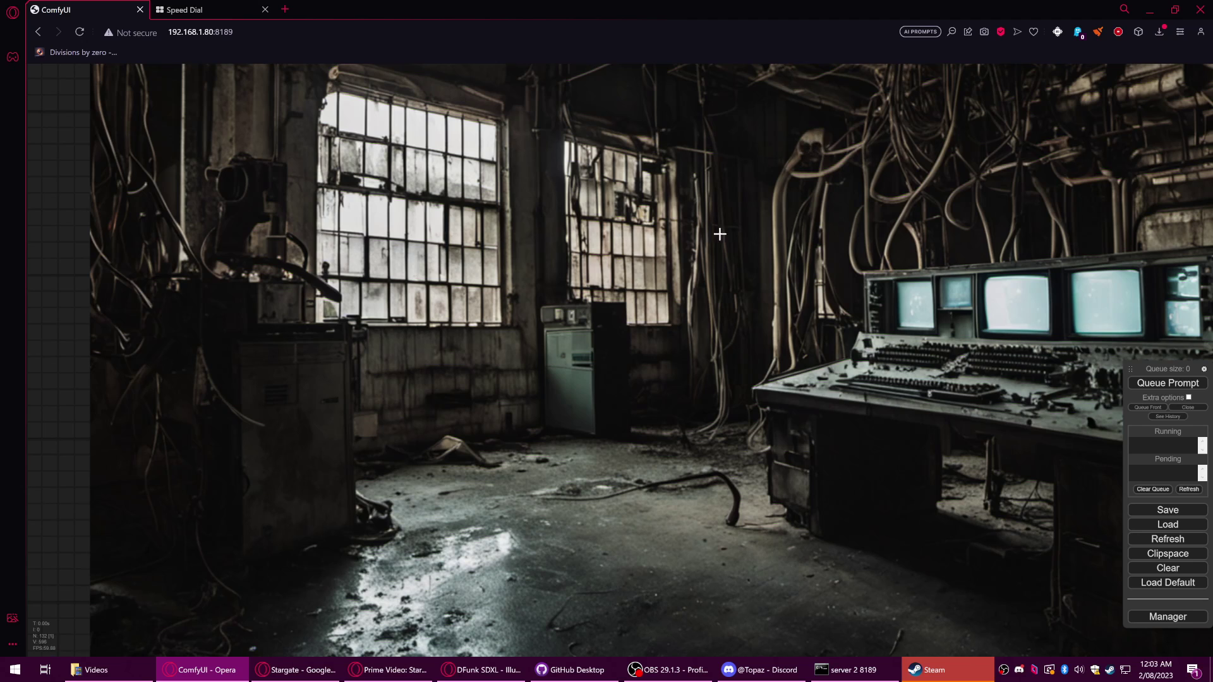
pyautogui.scroll(-5, 640, 291)
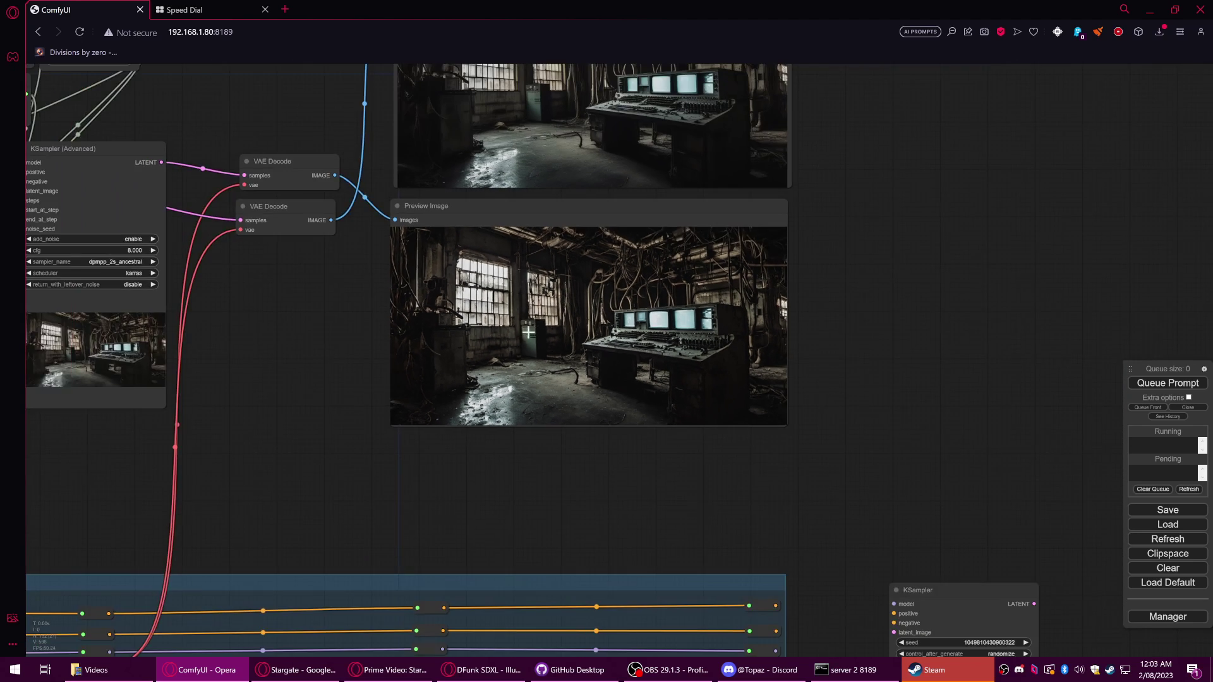
pyautogui.scroll(-5, 528, 332)
# - Review the sampler chain and inspect the Prediffusion sampler's preview image inside the group
pyautogui.moveTo(335, 431); pyautogui.dragTo(514, 441)
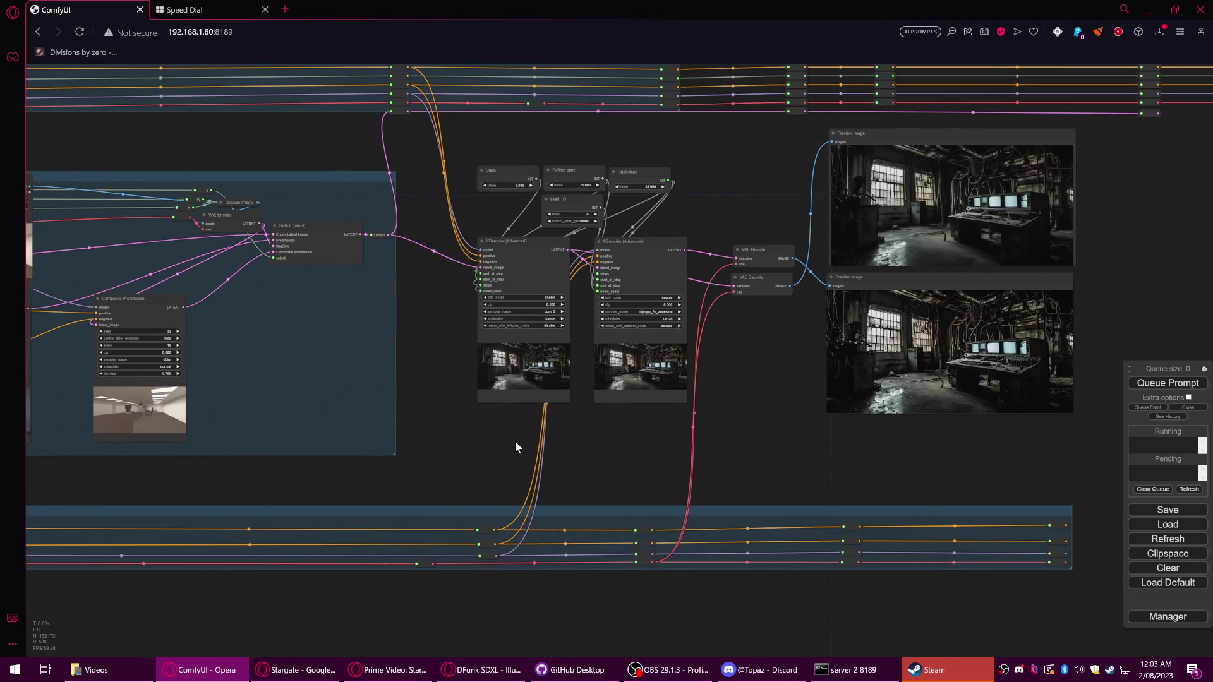
pyautogui.scroll(1, 509, 470)
pyautogui.scroll(4, 720, 299)
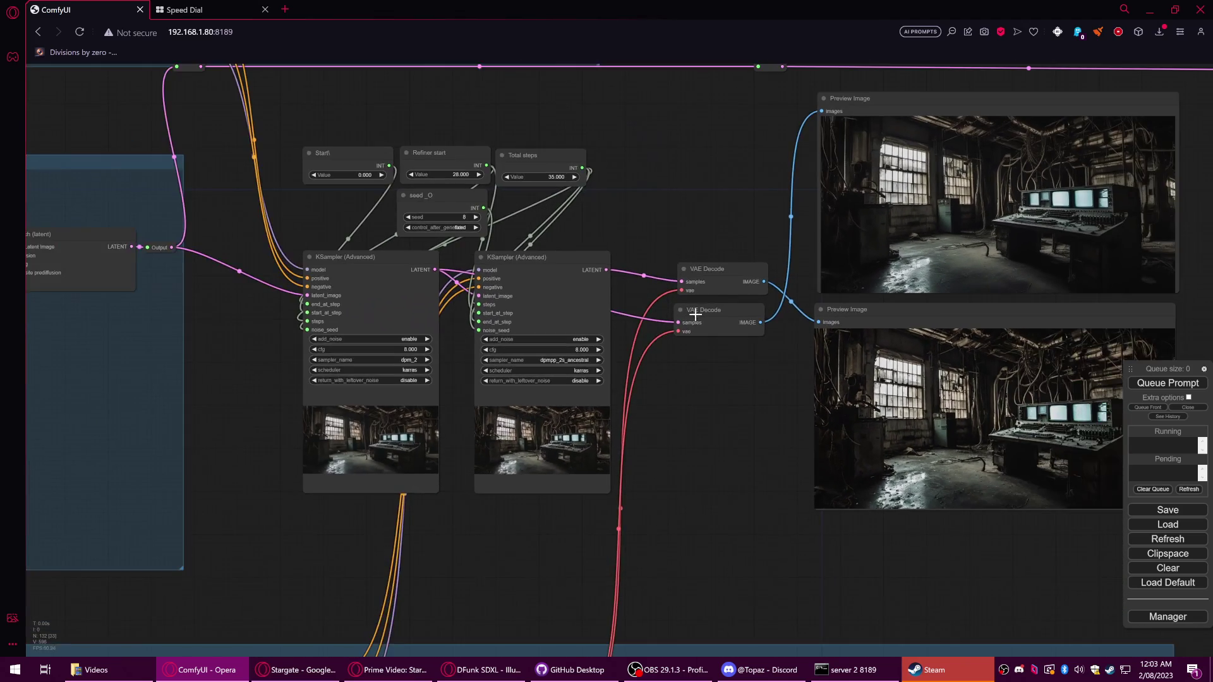
pyautogui.scroll(-3, 694, 314)
pyautogui.moveTo(308, 487); pyautogui.dragTo(782, 477)
pyautogui.scroll(12, 453, 474)
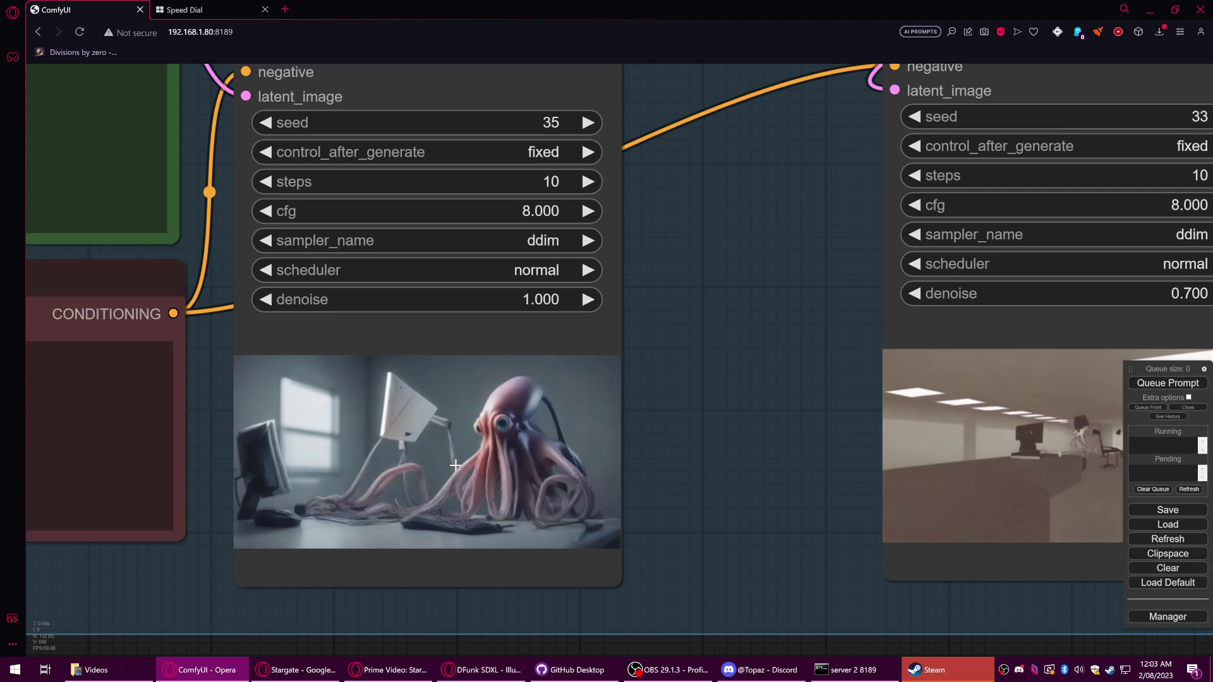
pyautogui.scroll(-11, 476, 487)
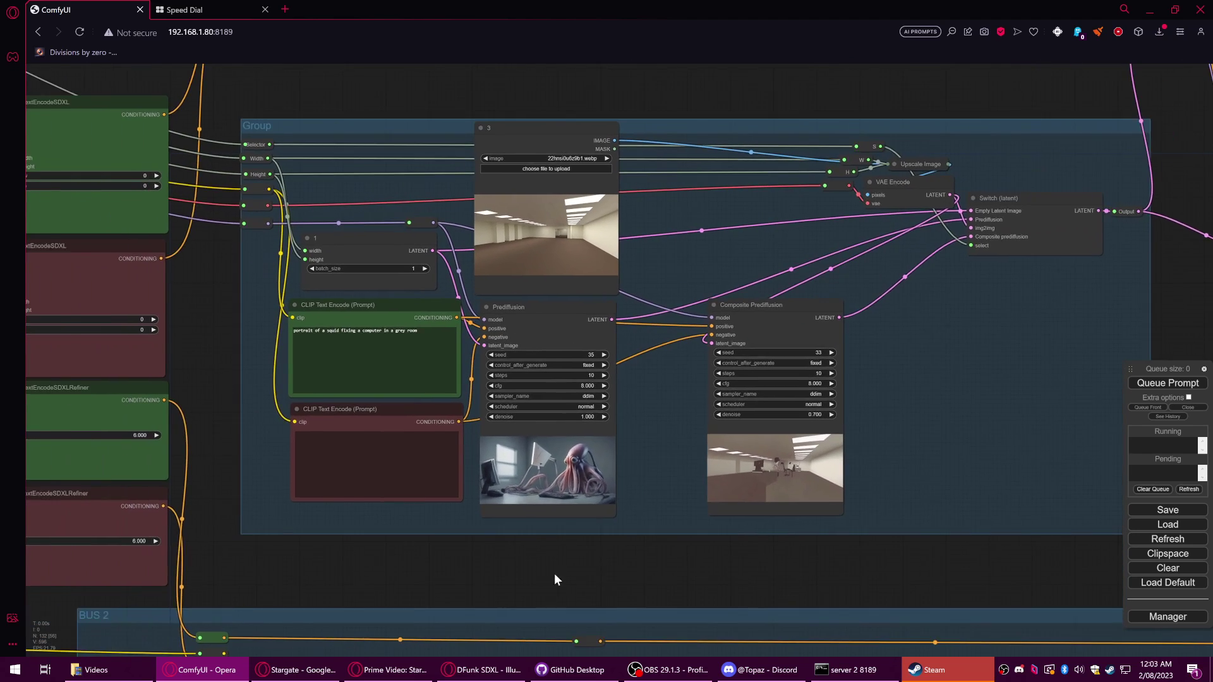
# - Examine and highlight the positive prompt text in the green CLIP Text Encode (Prompt) node feeding Prediffusion
pyautogui.moveTo(554, 580); pyautogui.dragTo(650, 586)
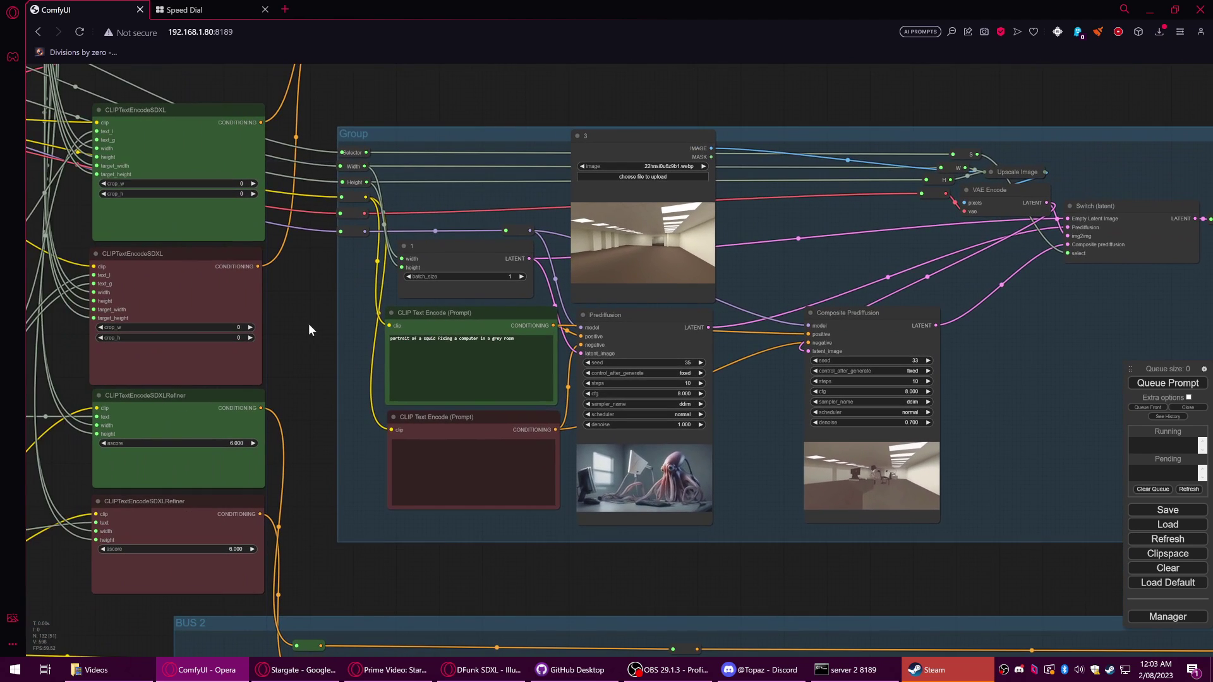
pyautogui.moveTo(314, 313); pyautogui.dragTo(312, 339)
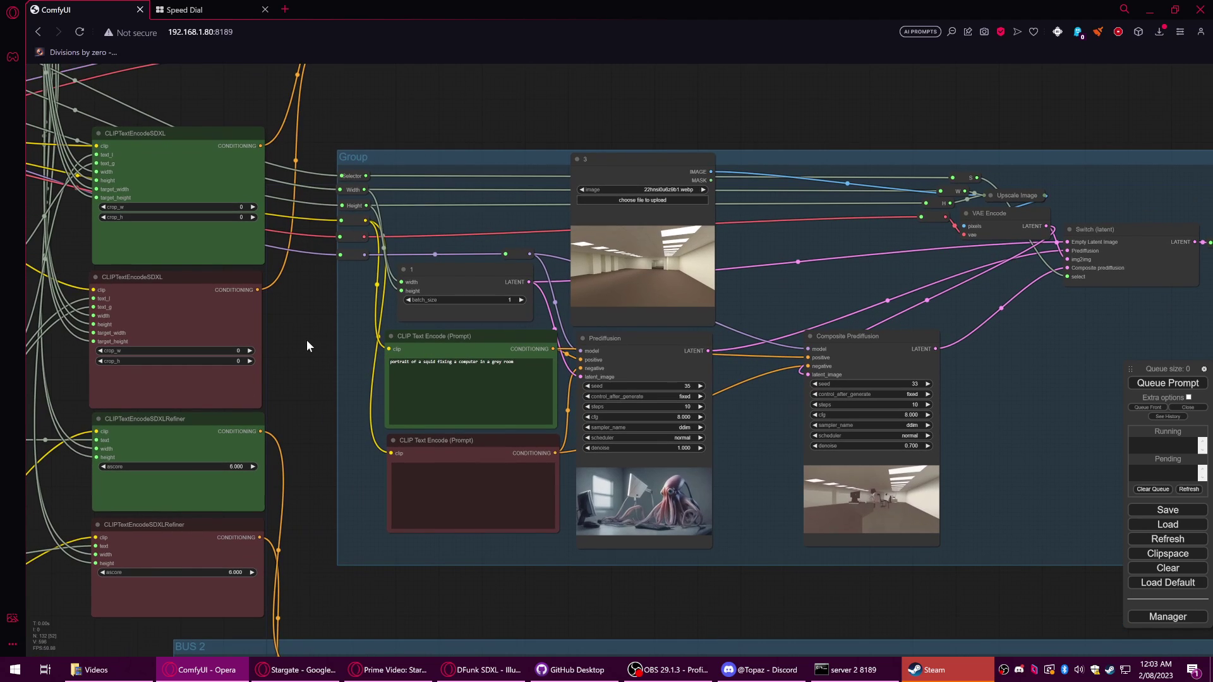
pyautogui.scroll(8, 304, 335)
pyautogui.moveTo(736, 372); pyautogui.dragTo(464, 374)
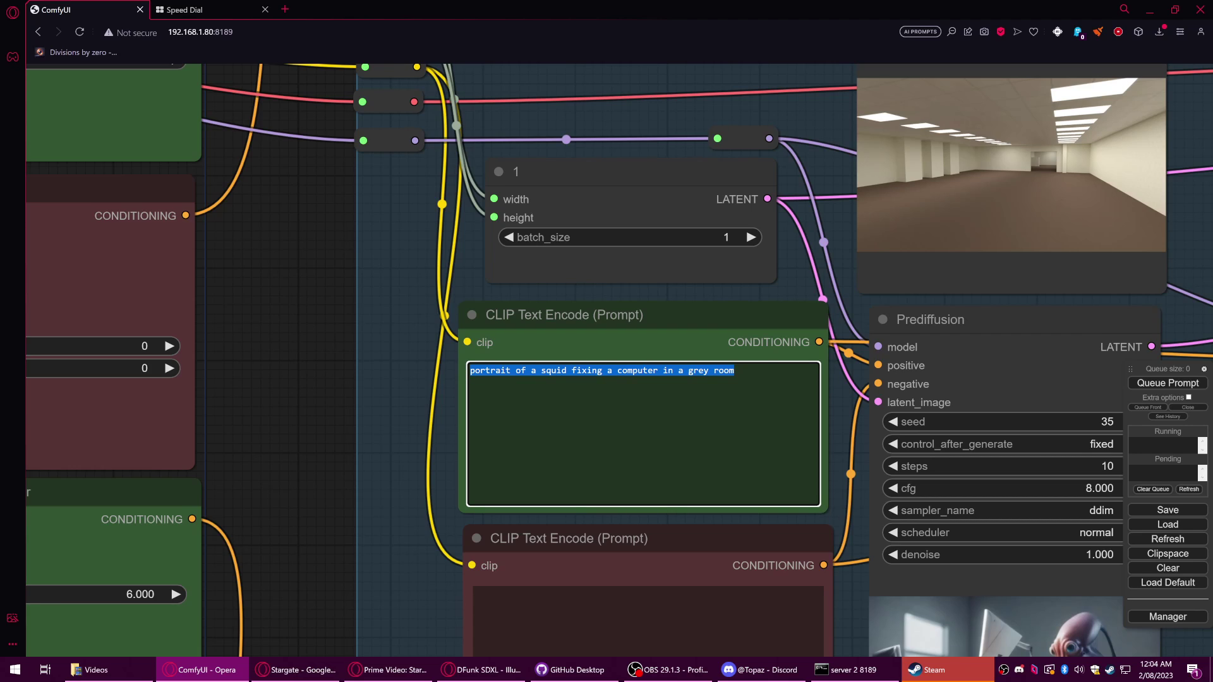
# - Compare the Subject node's text with the positive prompt used for Prediffusion, highlighting each text
pyautogui.scroll(-2, 306, 318)
pyautogui.moveTo(305, 319); pyautogui.dragTo(555, 336)
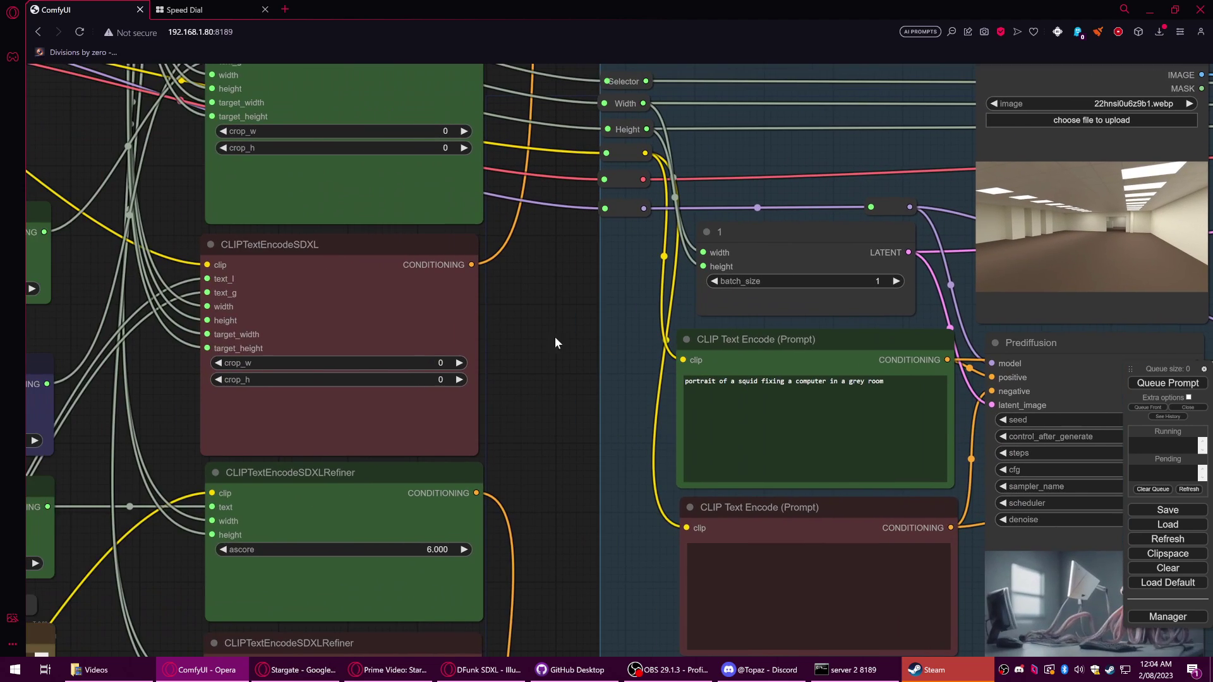
pyautogui.scroll(-3, 188, 301)
pyautogui.moveTo(187, 301); pyautogui.dragTo(548, 390)
pyautogui.moveTo(391, 342); pyautogui.dragTo(210, 349)
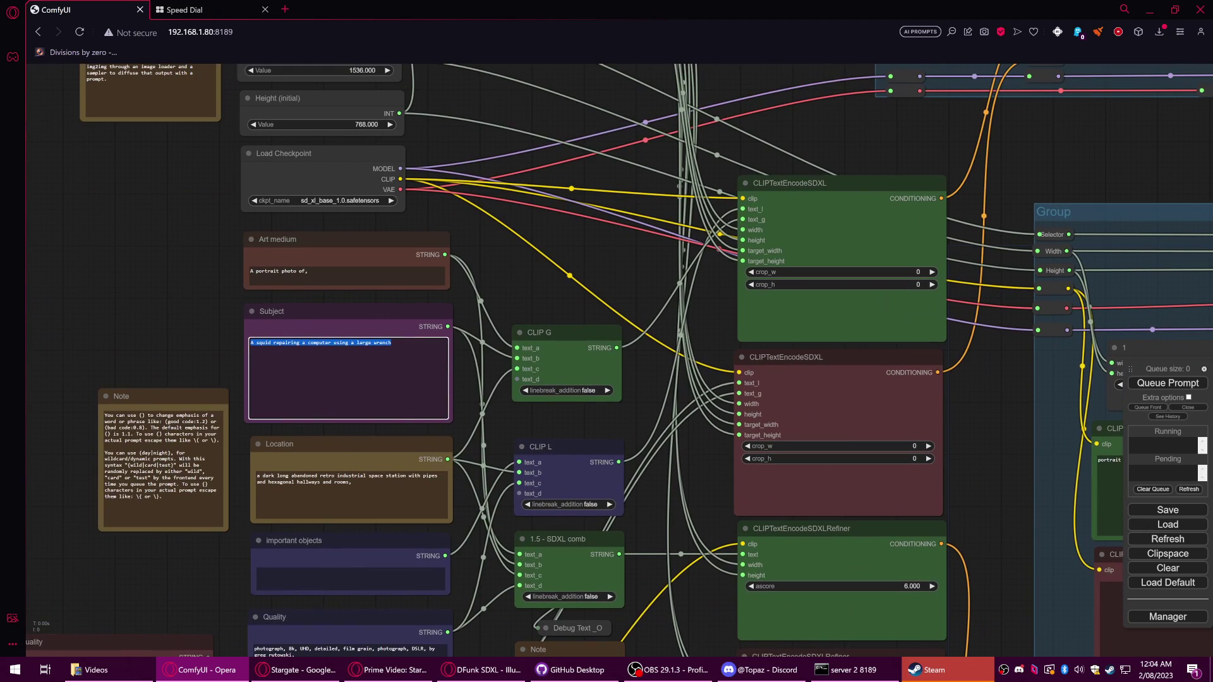
pyautogui.moveTo(575, 271); pyautogui.dragTo(322, 197)
pyautogui.moveTo(729, 325); pyautogui.dragTo(425, 280)
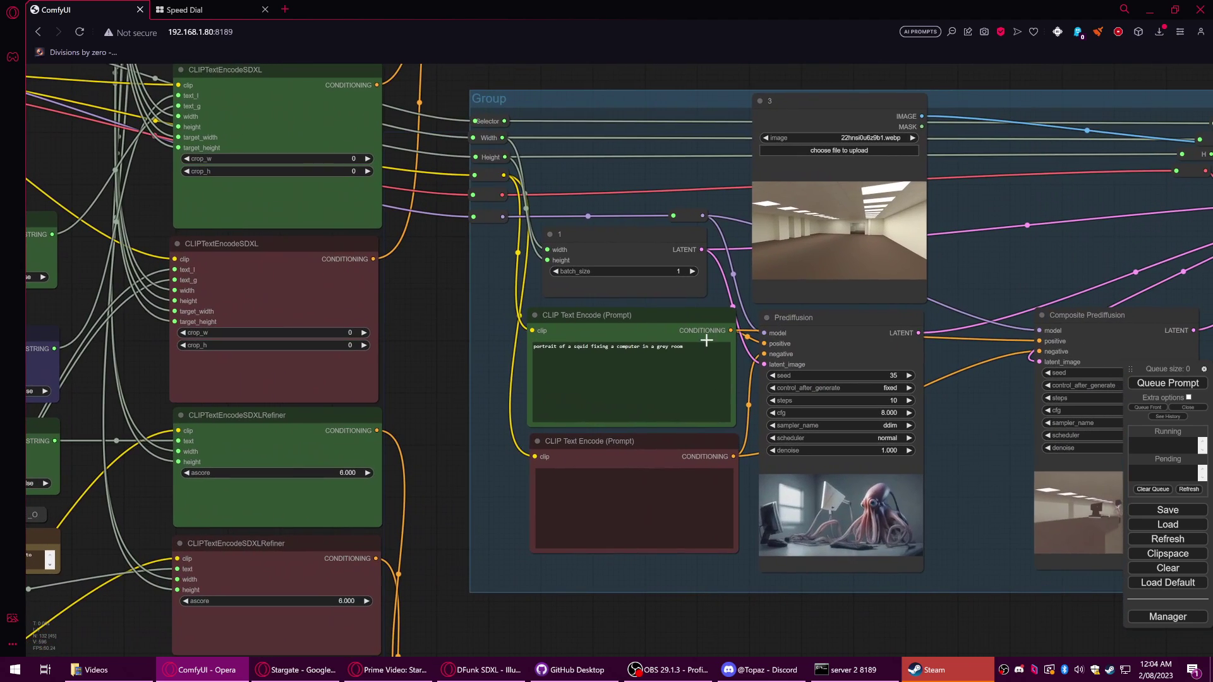
pyautogui.moveTo(685, 347); pyautogui.dragTo(662, 312)
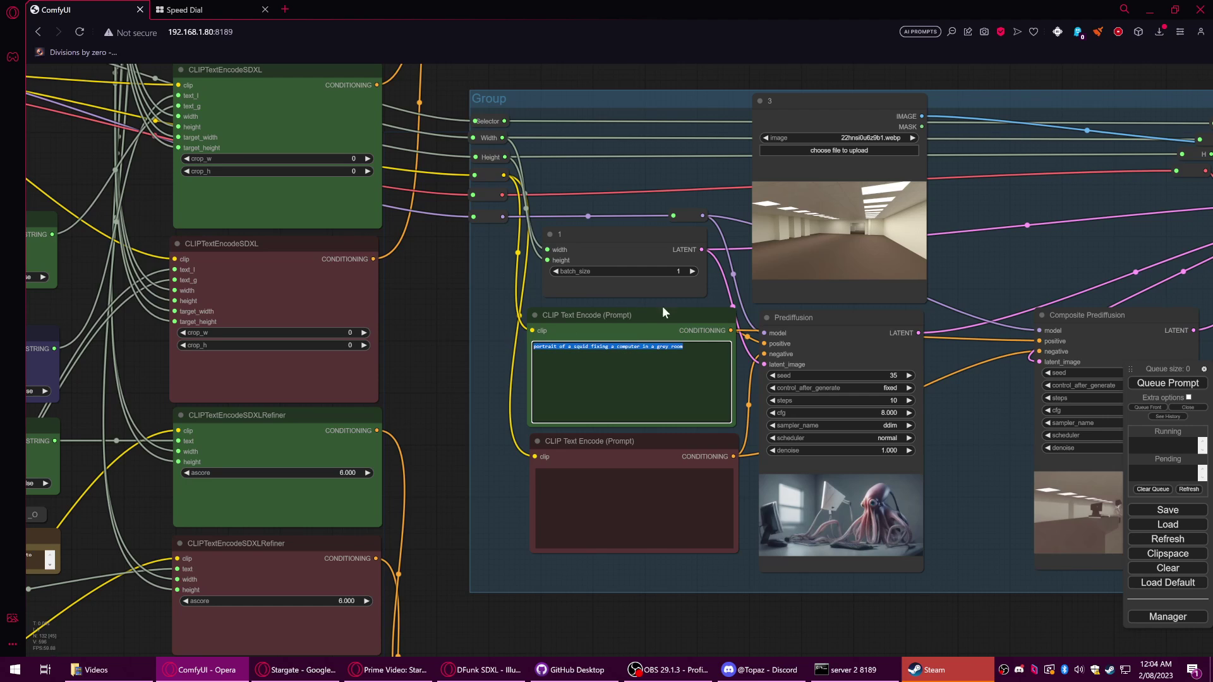
pyautogui.click(694, 320)
# - Set the Source Switch value to 2 to use prediffusion as the latent source
pyautogui.moveTo(436, 245); pyautogui.dragTo(613, 480)
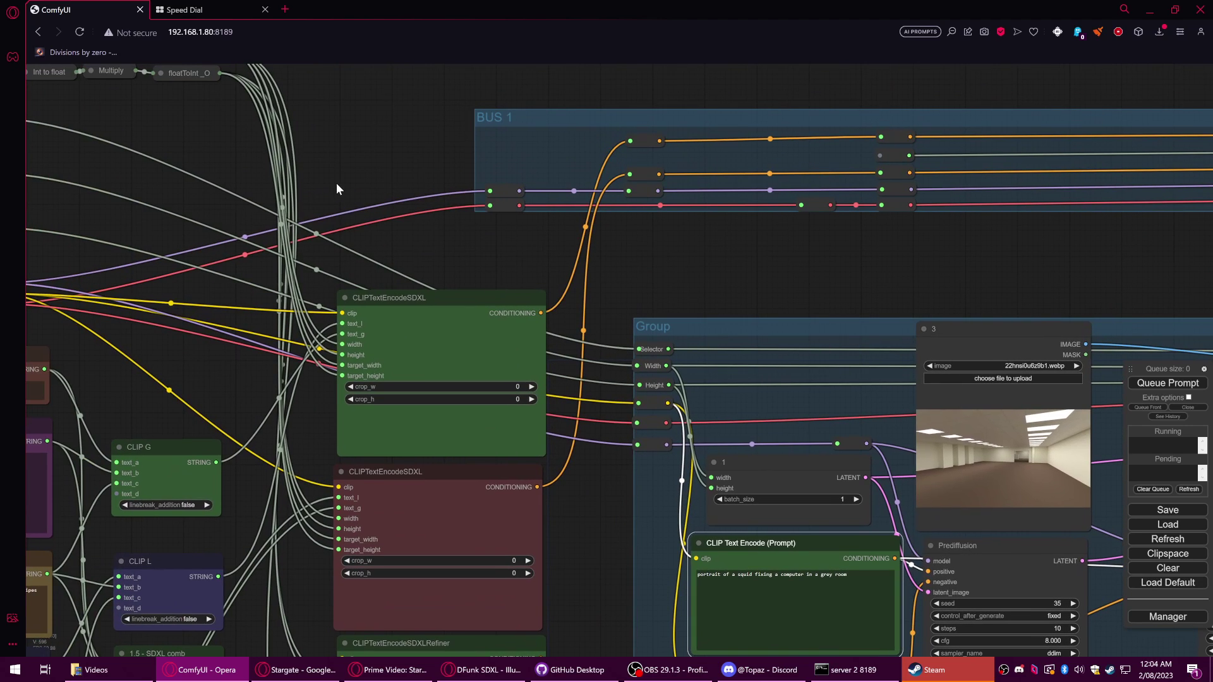
pyautogui.moveTo(338, 182); pyautogui.dragTo(669, 297)
pyautogui.moveTo(498, 269); pyautogui.dragTo(675, 266)
pyautogui.moveTo(440, 267); pyautogui.dragTo(607, 265)
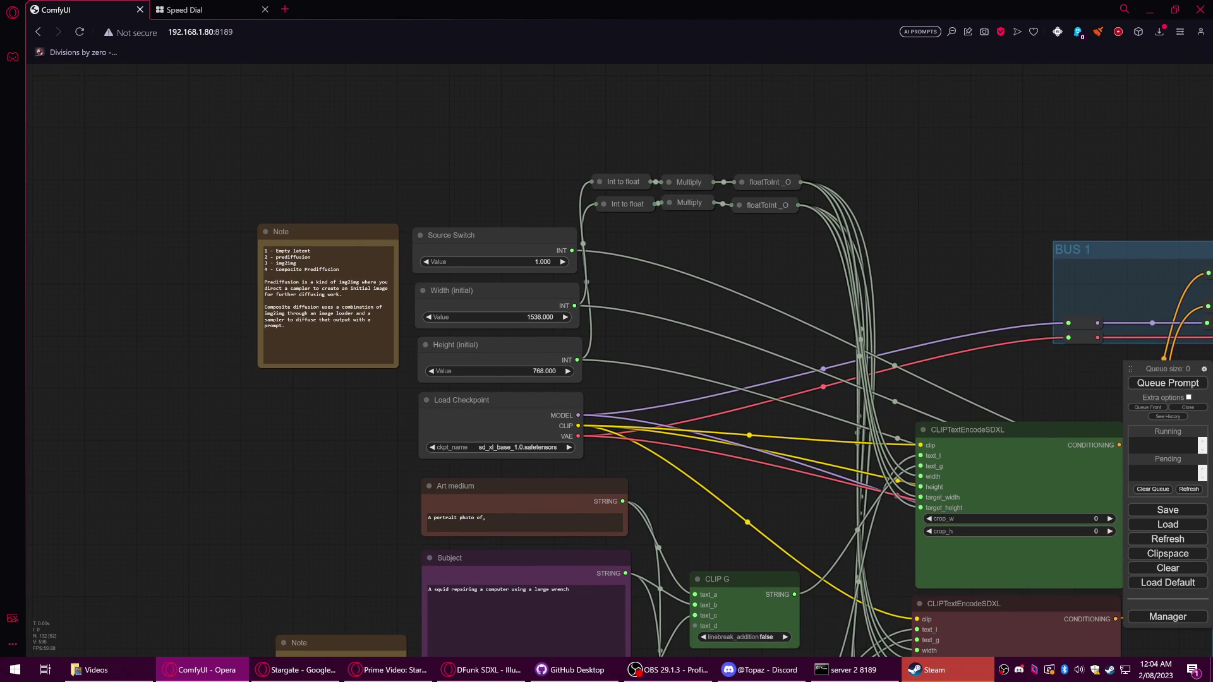
pyautogui.click(564, 261)
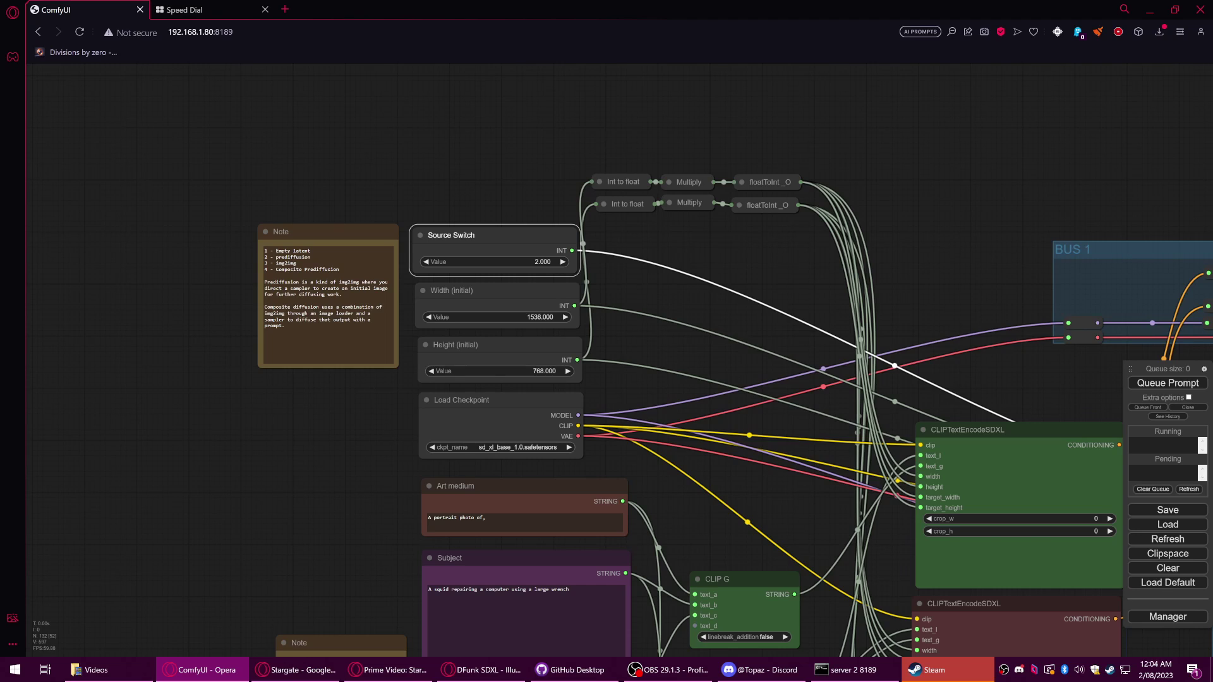
# - Set the Start value feeding the base KSampler (Advanced) to 6
pyautogui.moveTo(270, 257); pyautogui.dragTo(310, 257)
pyautogui.click(804, 330)
pyautogui.scroll(-3, 878, 333)
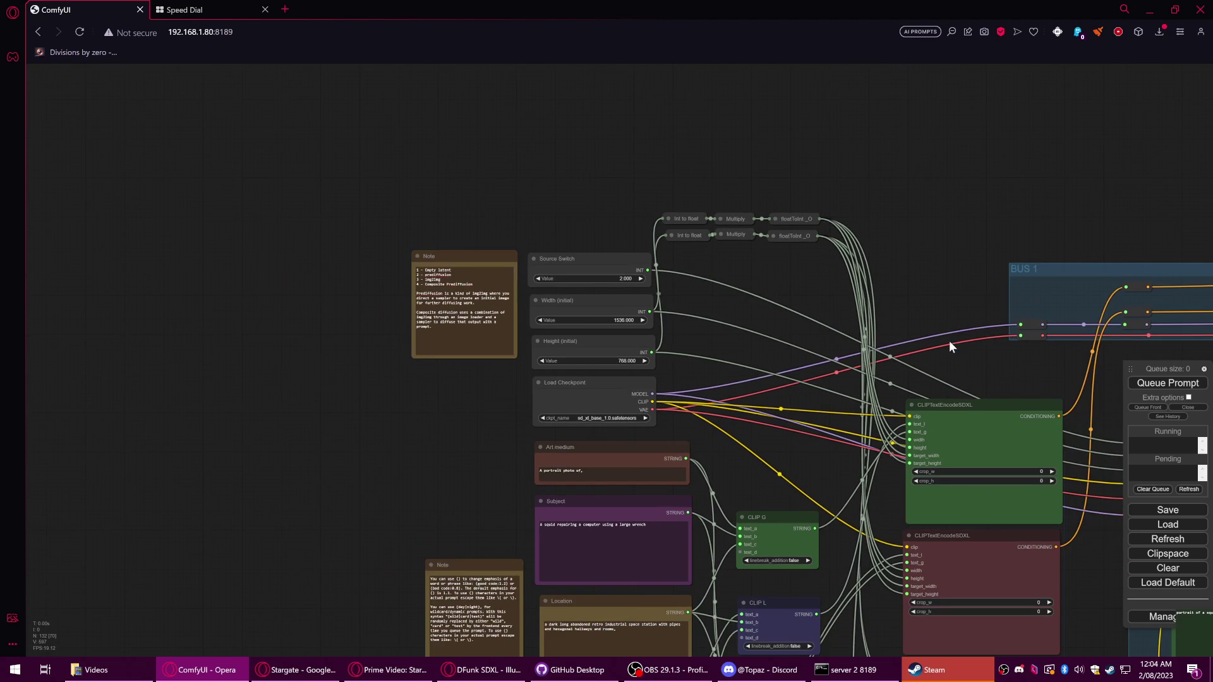
pyautogui.moveTo(996, 365); pyautogui.dragTo(431, 242)
pyautogui.moveTo(859, 245); pyautogui.dragTo(410, 202)
pyautogui.moveTo(782, 217); pyautogui.dragTo(392, 199)
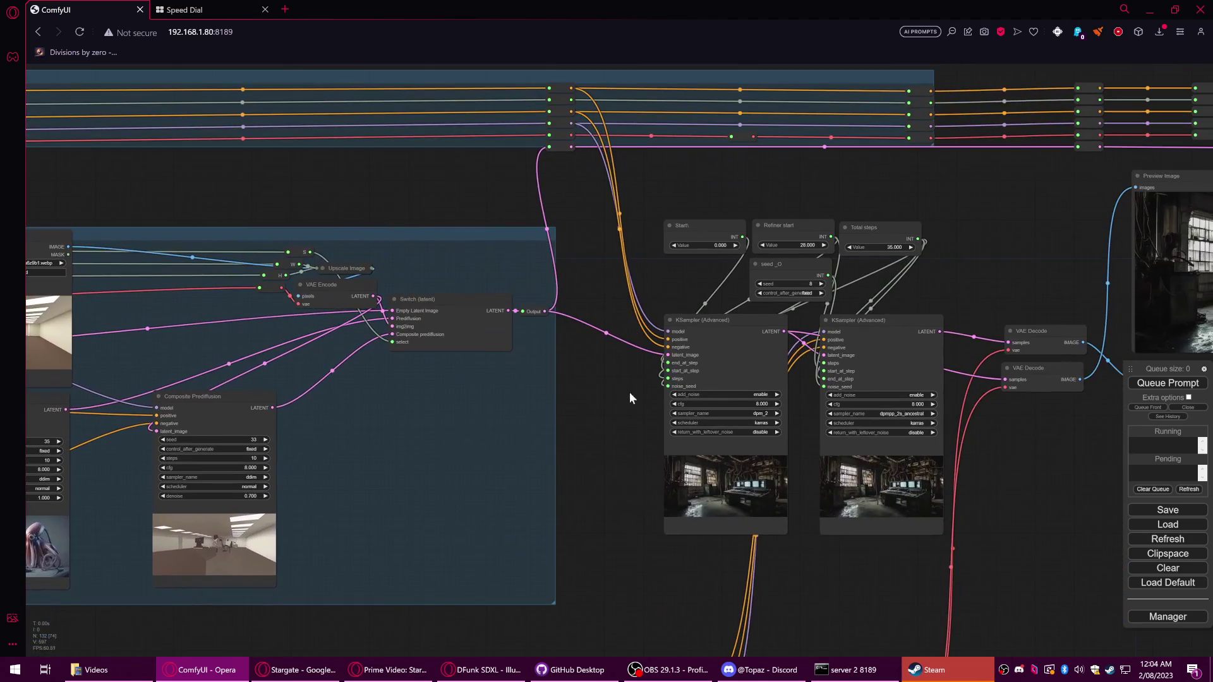
pyautogui.moveTo(629, 392); pyautogui.dragTo(488, 395)
pyautogui.click(547, 202)
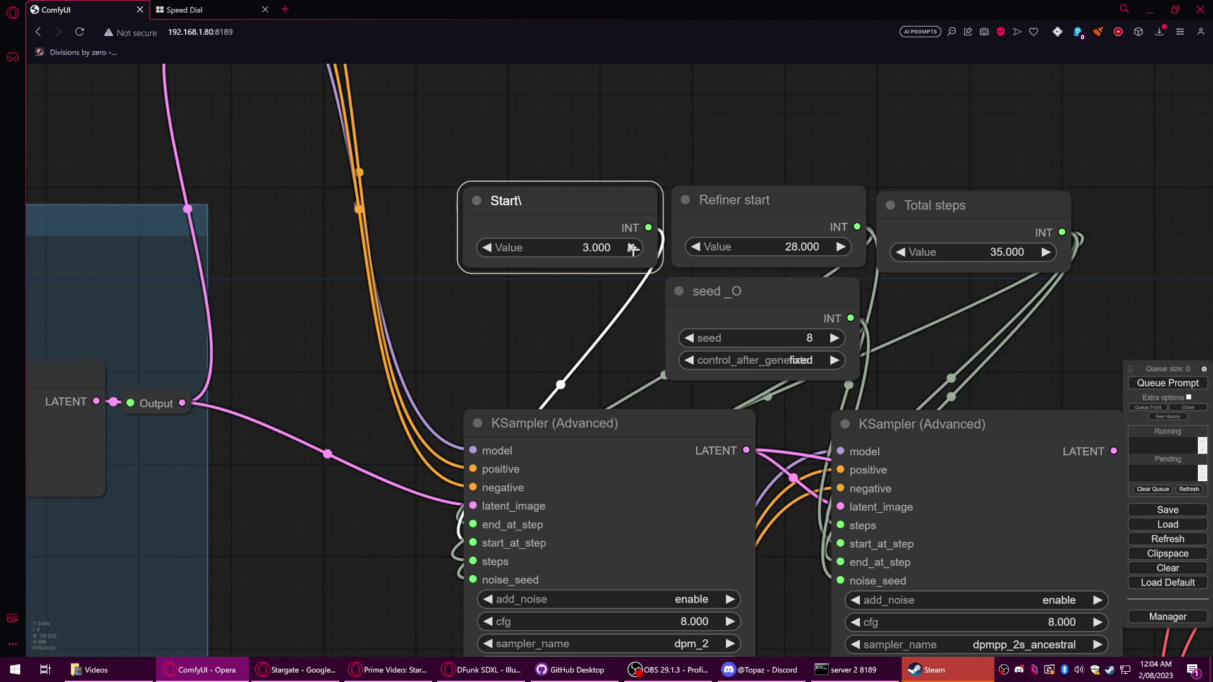
pyautogui.click(633, 250)
pyautogui.scroll(-1, 600, 271)
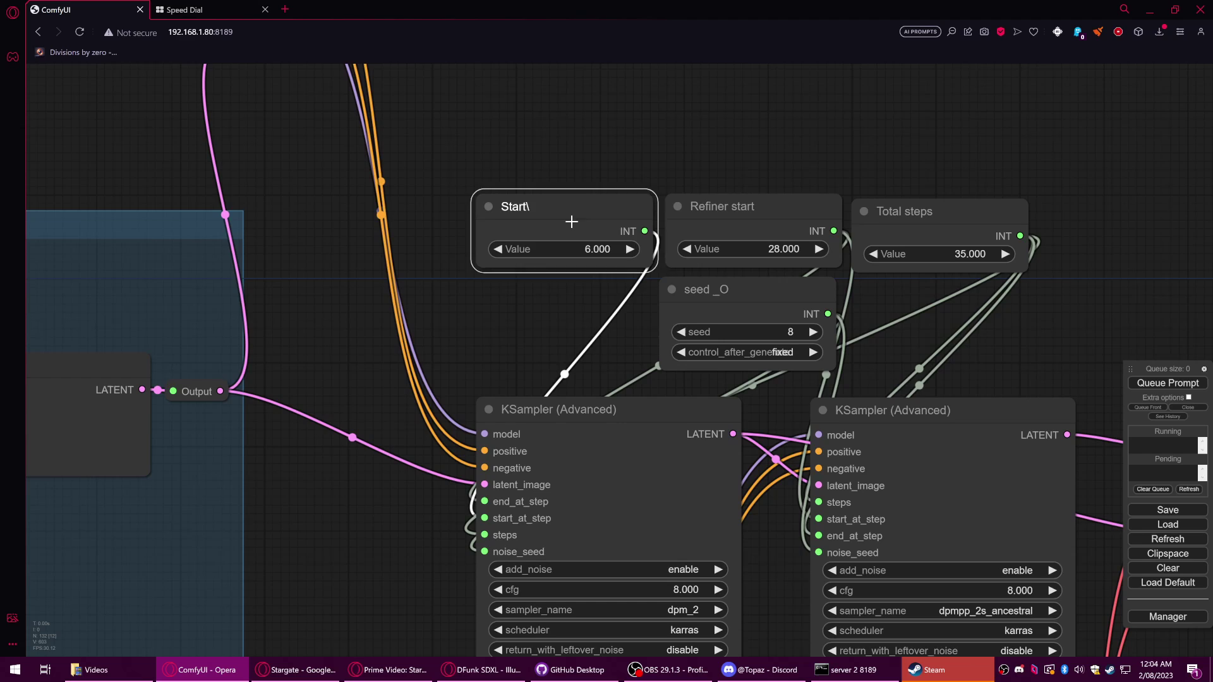
pyautogui.moveTo(572, 222); pyautogui.dragTo(575, 217)
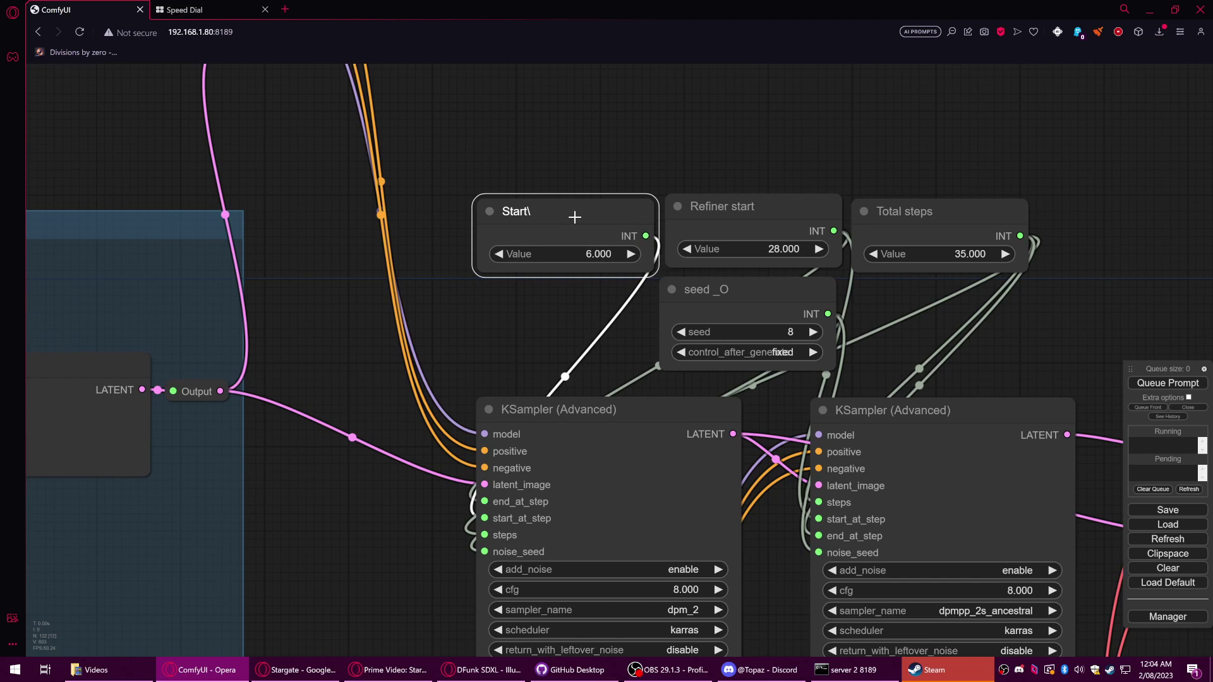
# - Queue a generation that uses prediffusion as the latent source with the current Start value
pyautogui.scroll(-4, 556, 239)
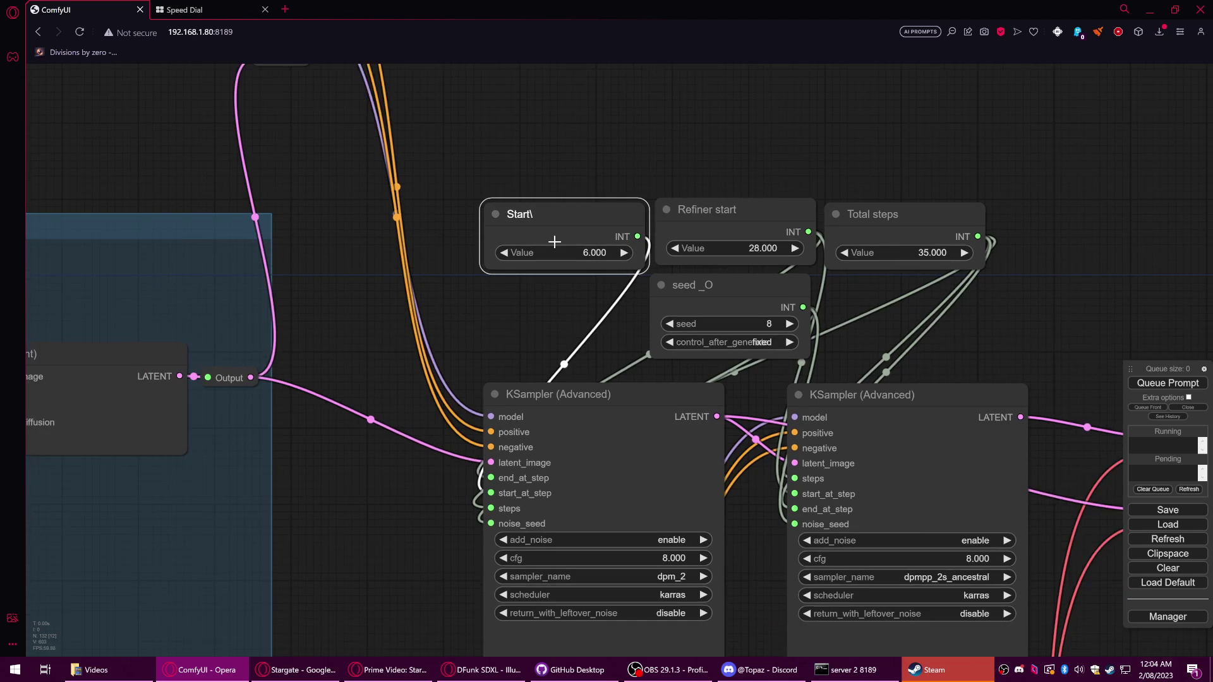
pyautogui.moveTo(575, 227); pyautogui.dragTo(573, 222)
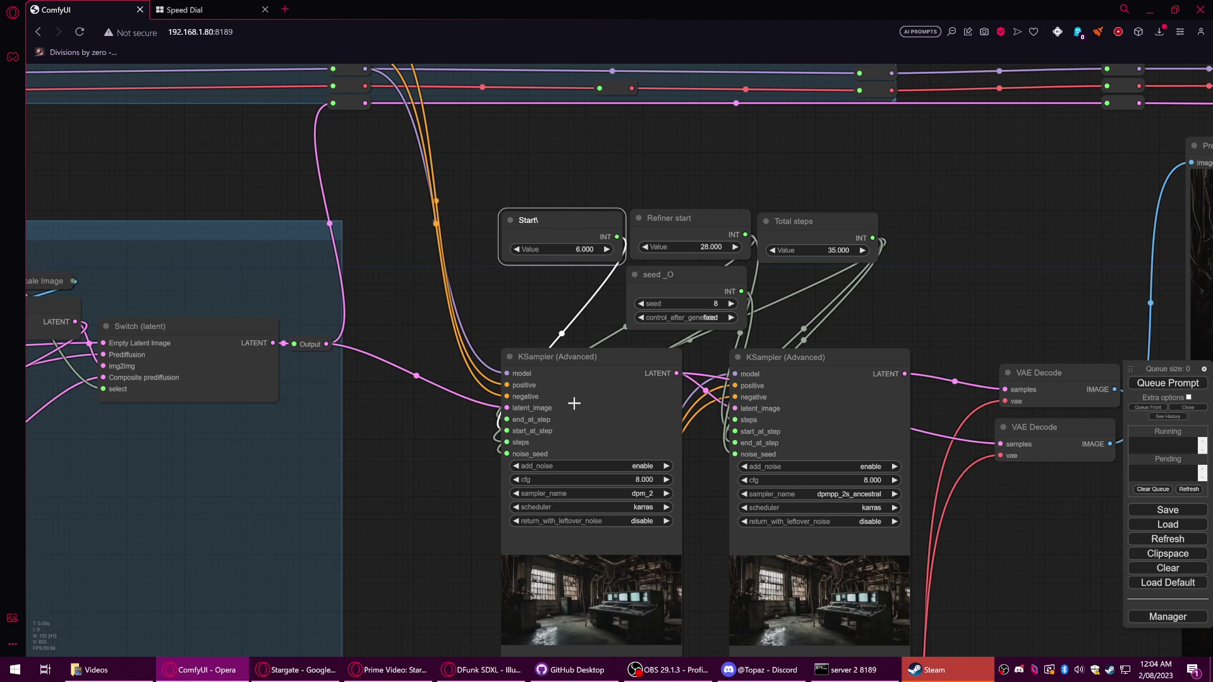
pyautogui.moveTo(551, 302); pyautogui.dragTo(533, 155)
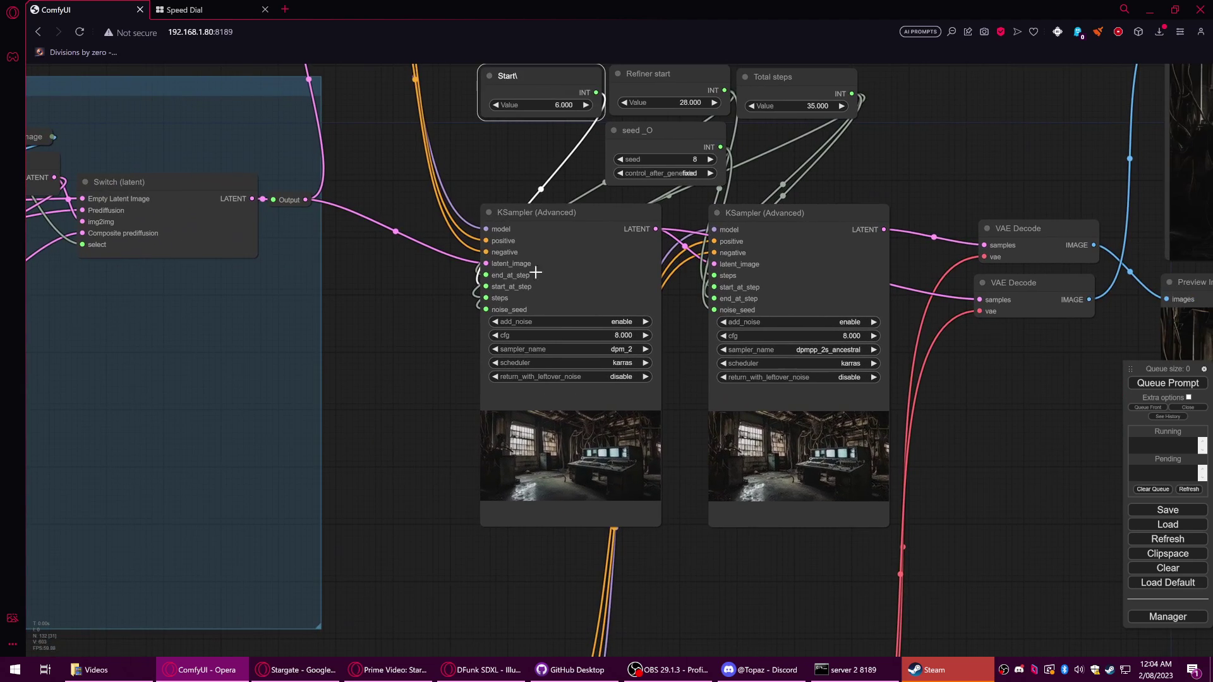
pyautogui.scroll(-1, 616, 424)
pyautogui.scroll(-2, 616, 424)
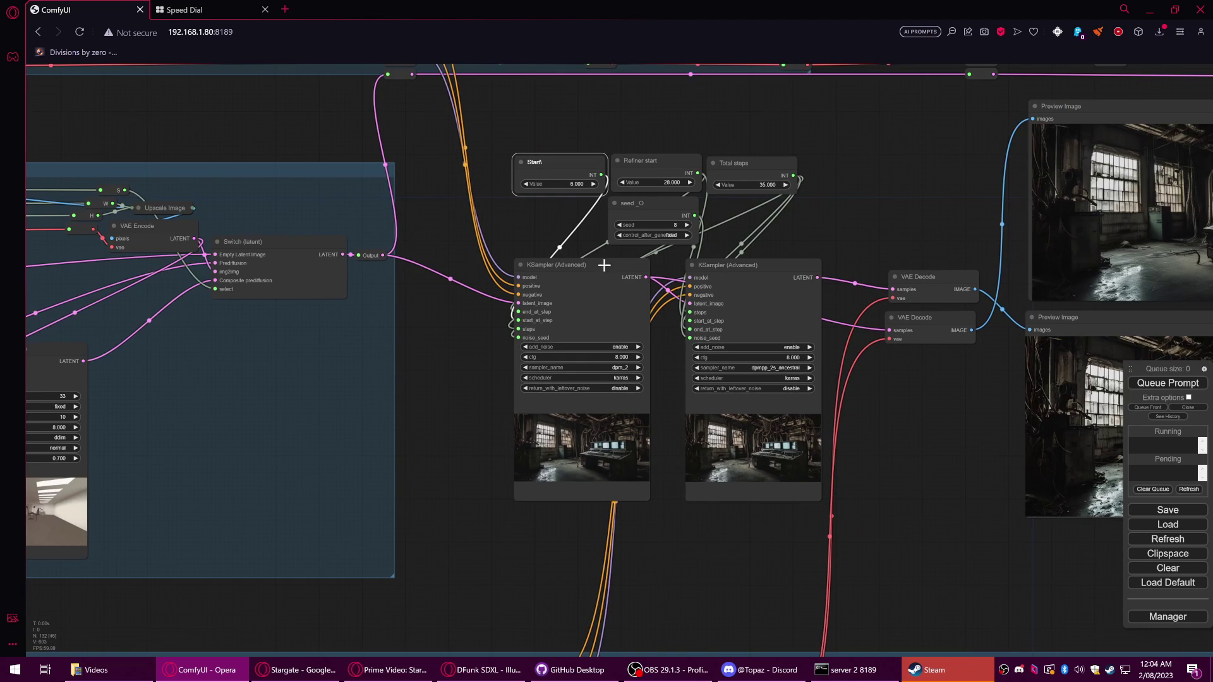
pyautogui.moveTo(569, 165)
pyautogui.mouseDown()
pyautogui.moveTo(555, 175)
pyautogui.moveTo(570, 166)
pyautogui.mouseUp()
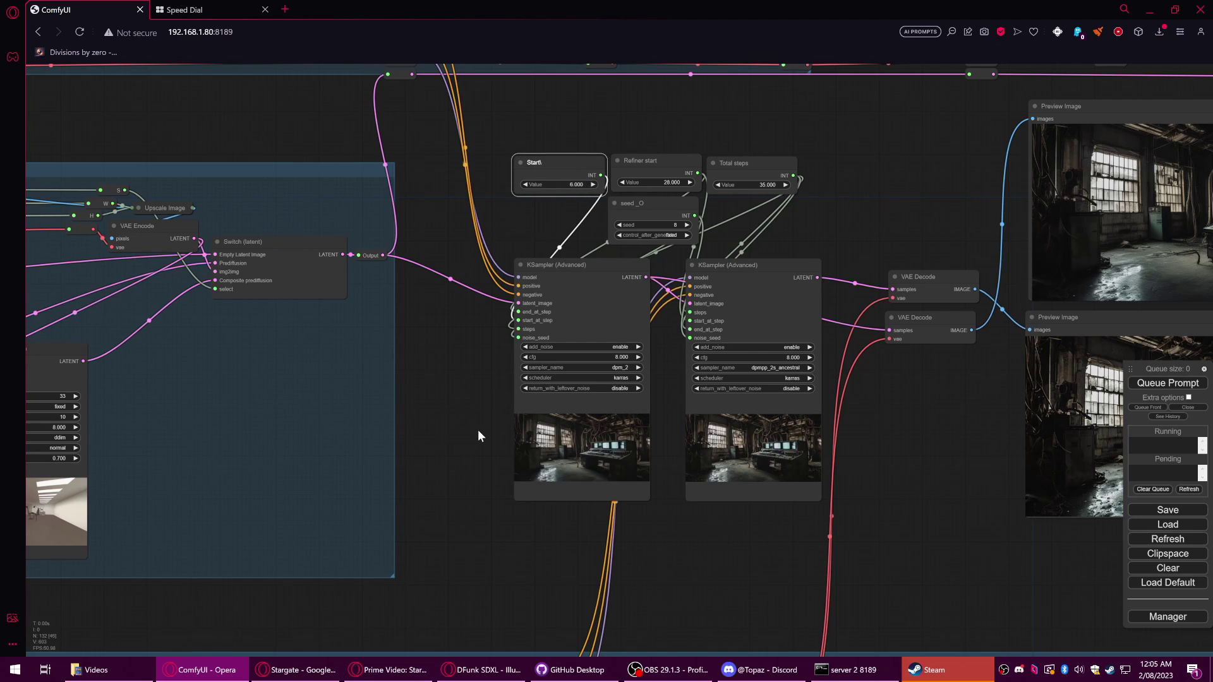
pyautogui.moveTo(479, 436); pyautogui.dragTo(819, 413)
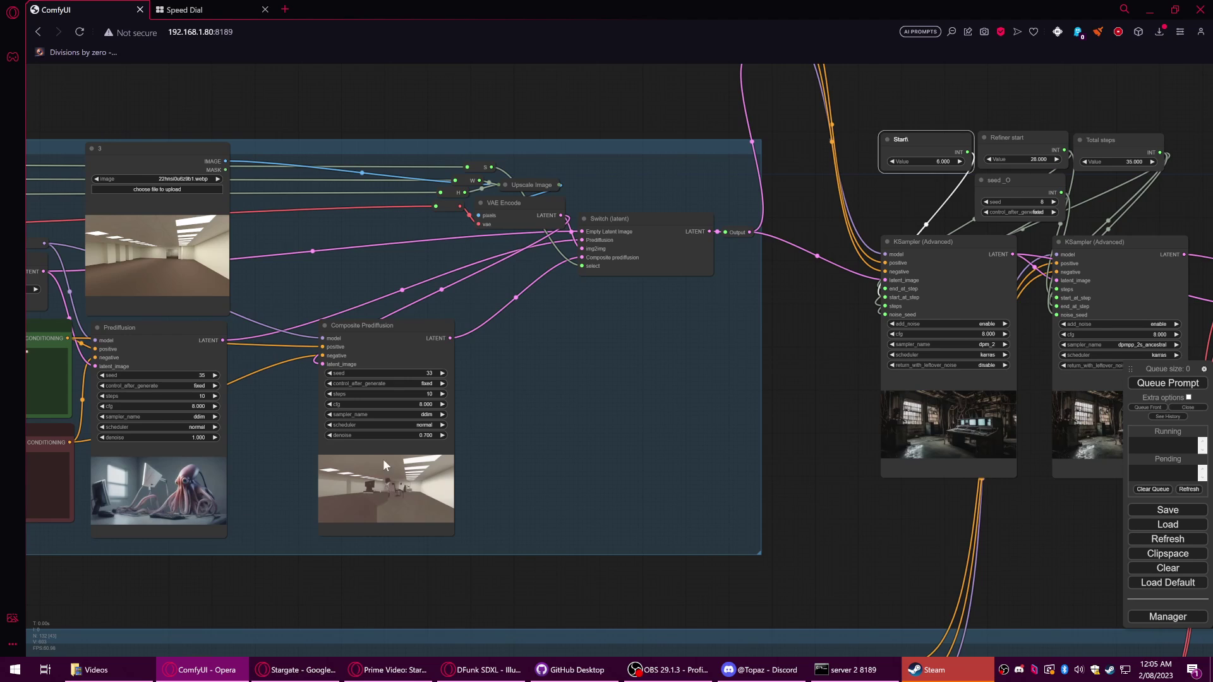
pyautogui.click(1157, 386)
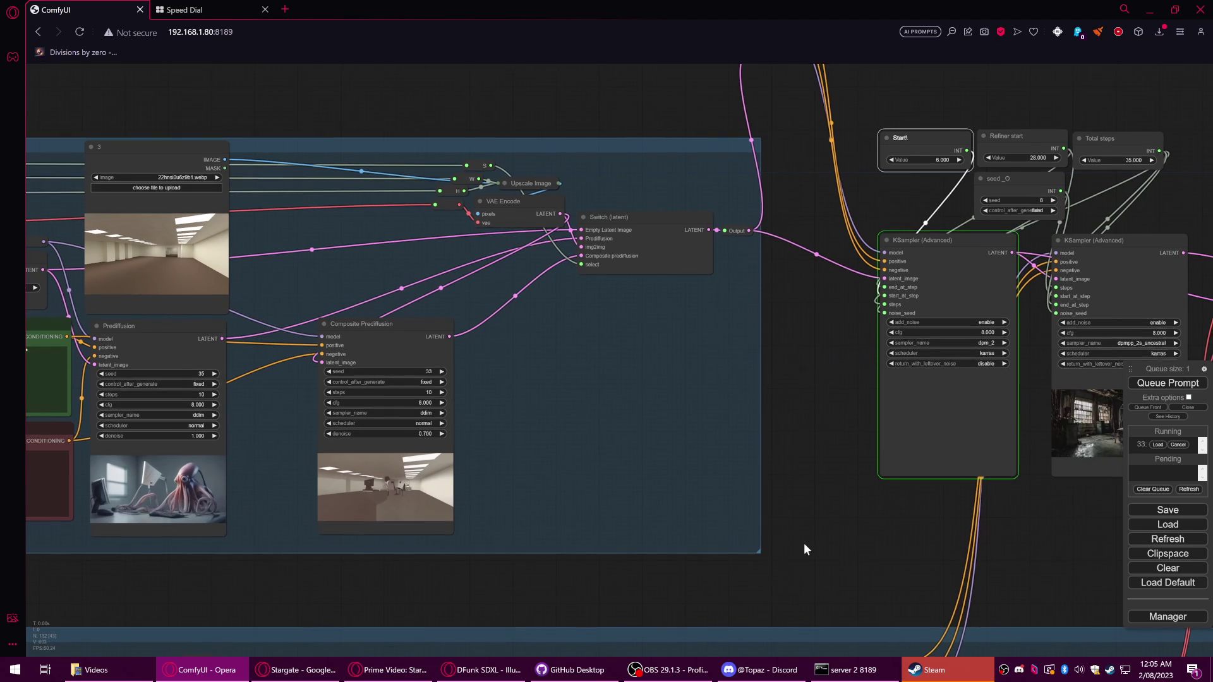
# - Watch the base KSampler preview during generation and compare it with the refiner and Prediffusion preview images
pyautogui.moveTo(803, 544); pyautogui.dragTo(544, 575)
pyautogui.scroll(3, 823, 385)
pyautogui.moveTo(817, 380); pyautogui.dragTo(619, 435)
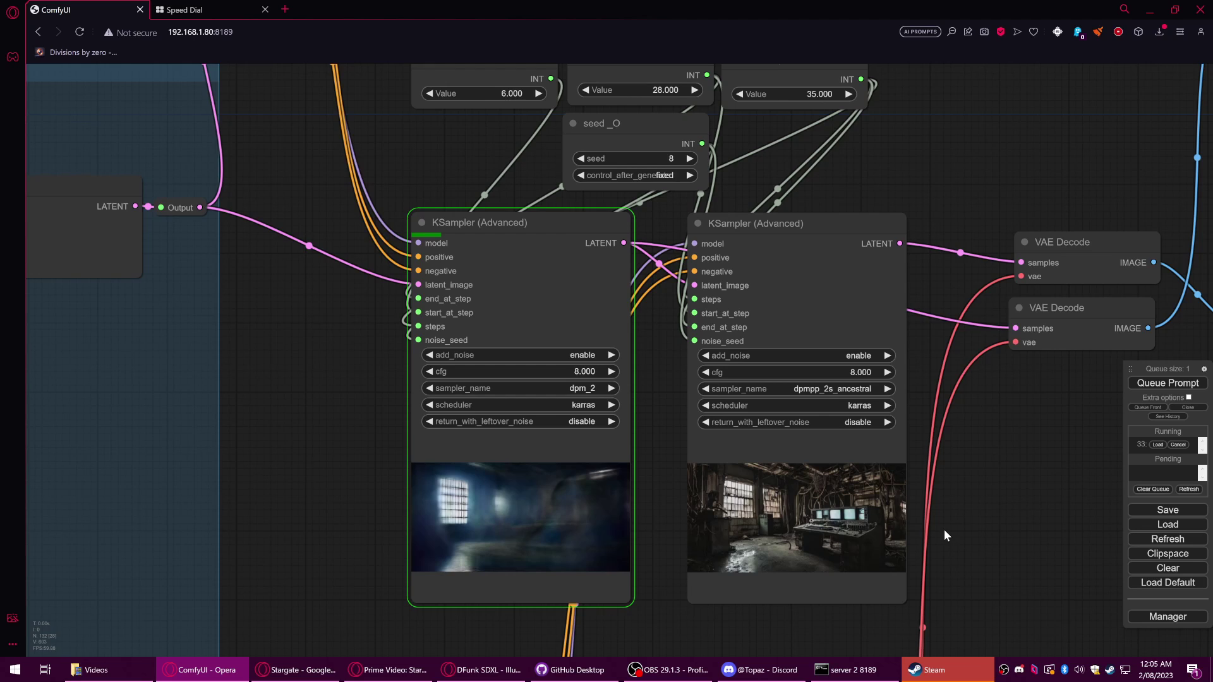
pyautogui.moveTo(638, 630); pyautogui.dragTo(697, 577)
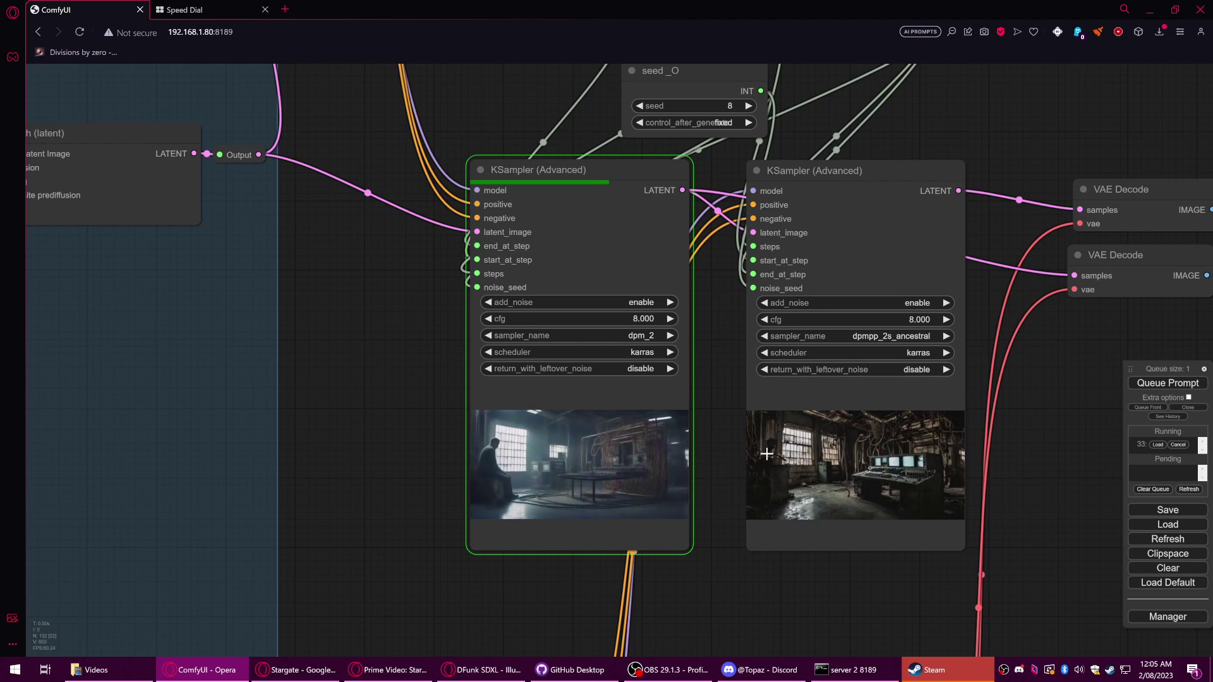
pyautogui.moveTo(766, 454)
pyautogui.mouseDown()
pyautogui.moveTo(776, 468)
pyautogui.moveTo(766, 455)
pyautogui.mouseUp()
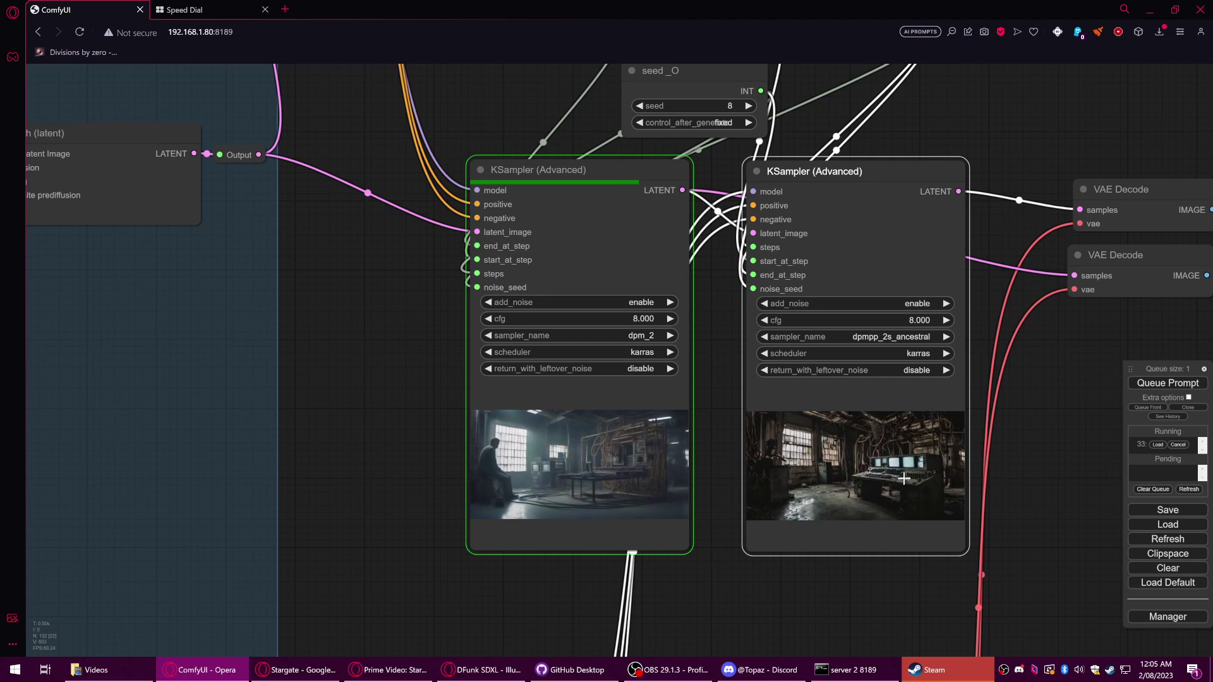
pyautogui.scroll(-3, 412, 504)
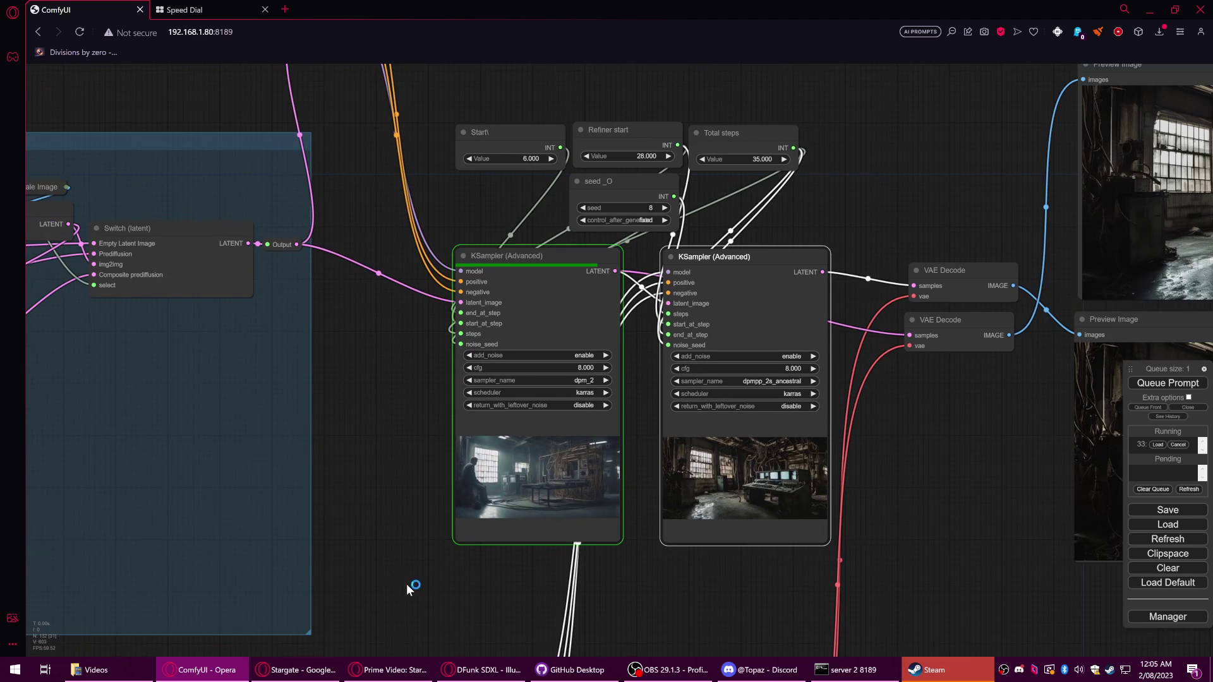
pyautogui.moveTo(411, 579); pyautogui.dragTo(978, 505)
pyautogui.moveTo(638, 554); pyautogui.dragTo(760, 542)
pyautogui.scroll(-2, 569, 564)
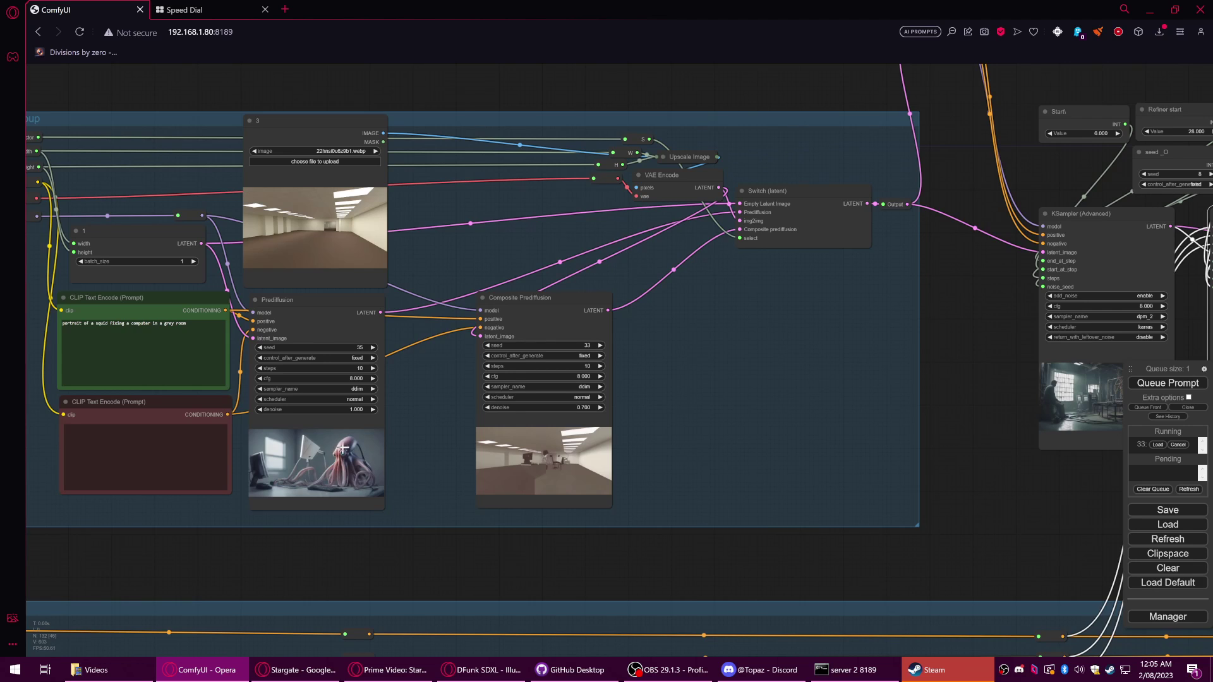
# - Raise the Start value feeding the base KSampler (Advanced) to 8
pyautogui.moveTo(984, 294); pyautogui.dragTo(868, 167)
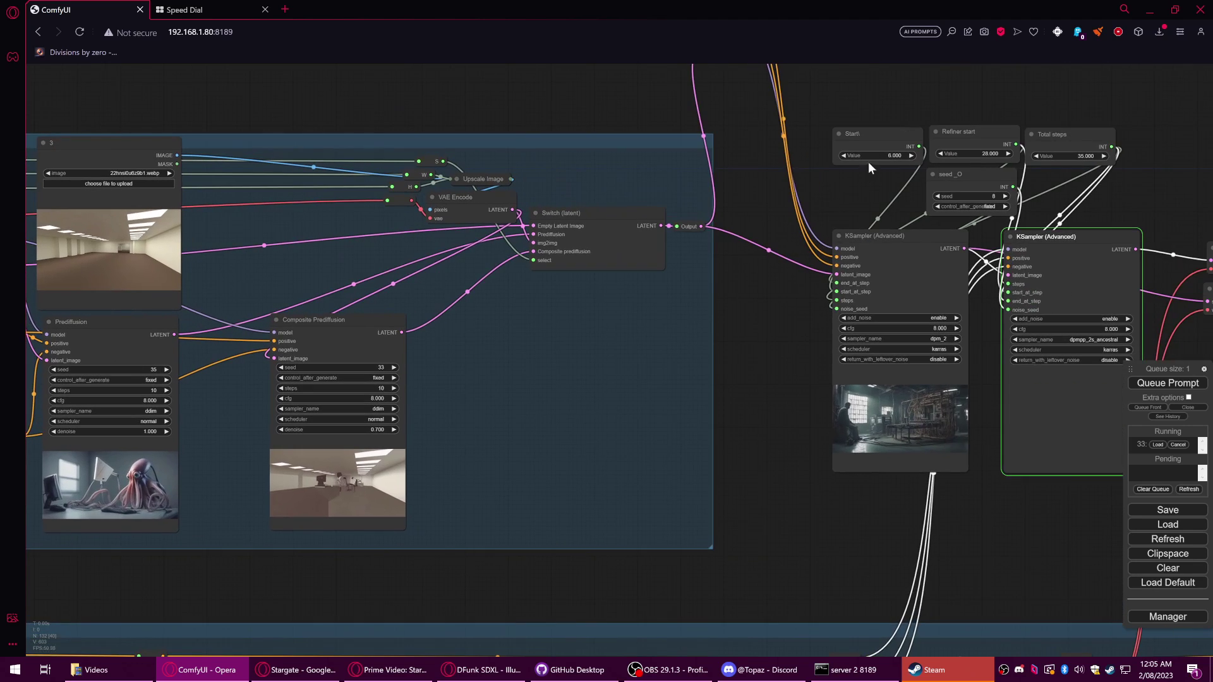
pyautogui.moveTo(831, 204); pyautogui.dragTo(639, 220)
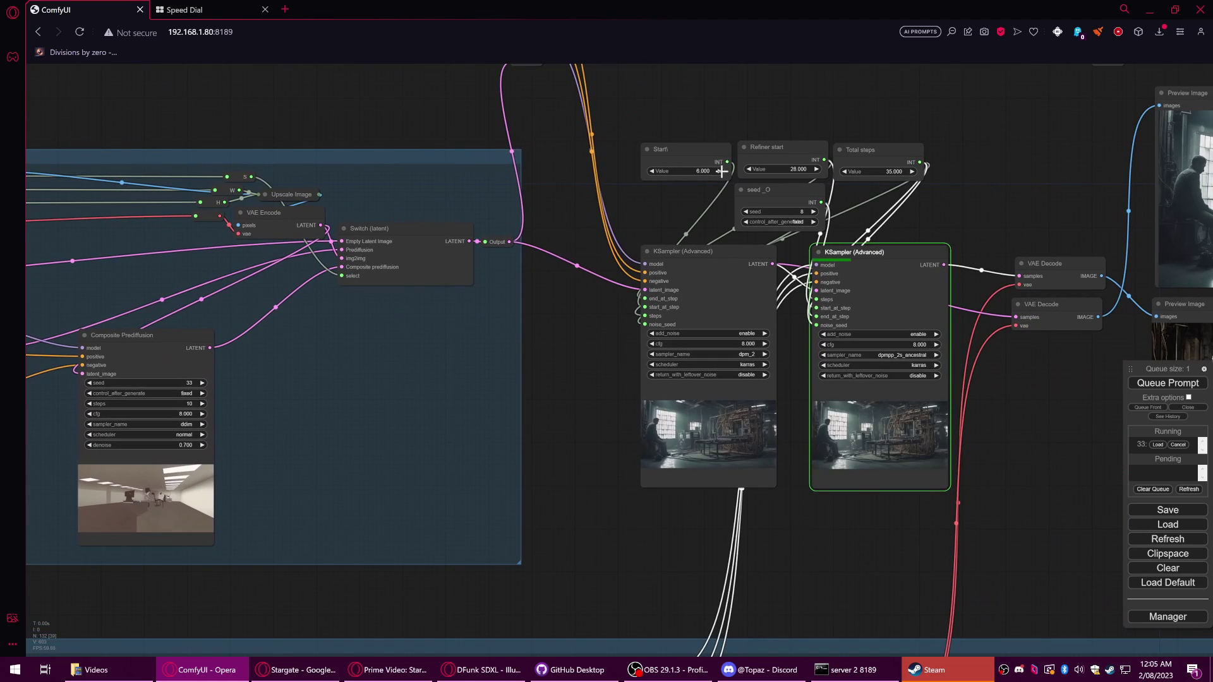
pyautogui.click(720, 170)
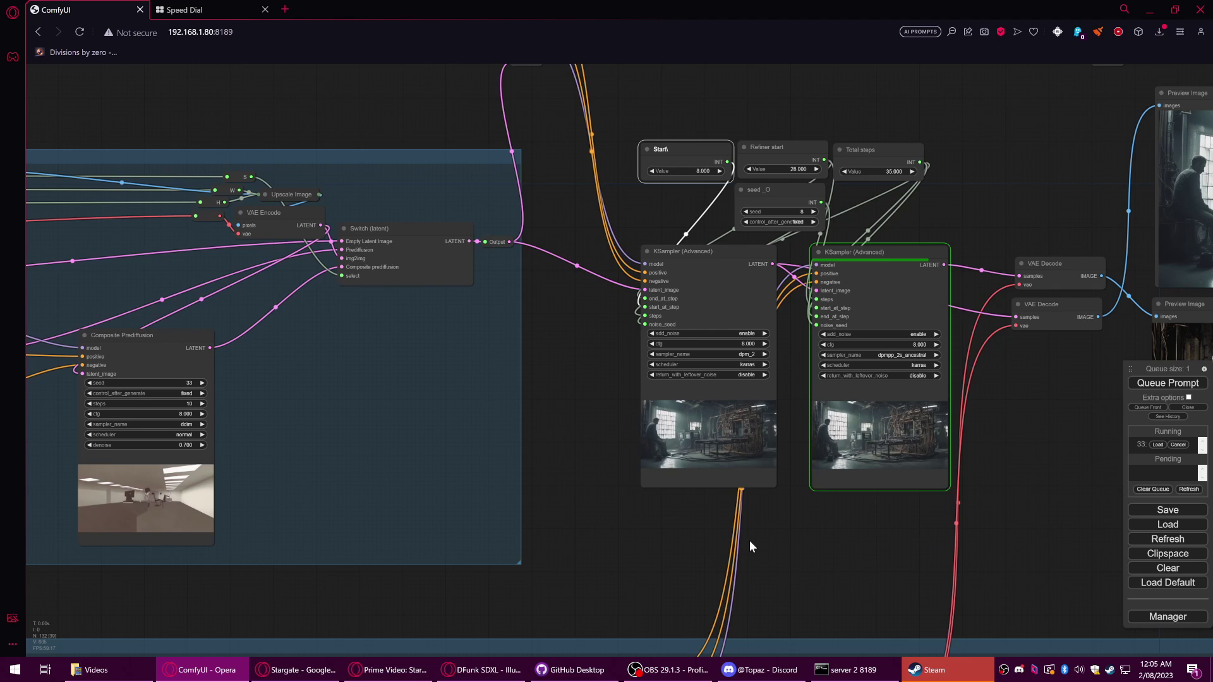
# - Check both sampler previews from the finished run and queue another generation with the raised Start value
pyautogui.scroll(10, 670, 480)
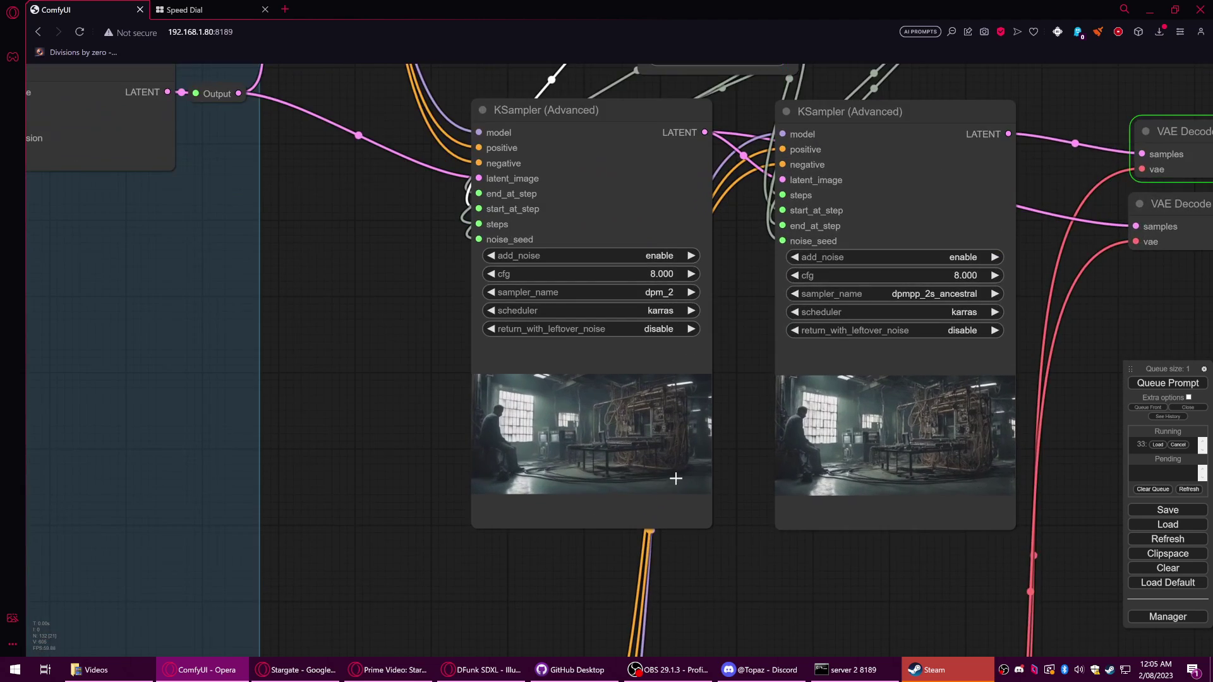
pyautogui.scroll(-8, 679, 459)
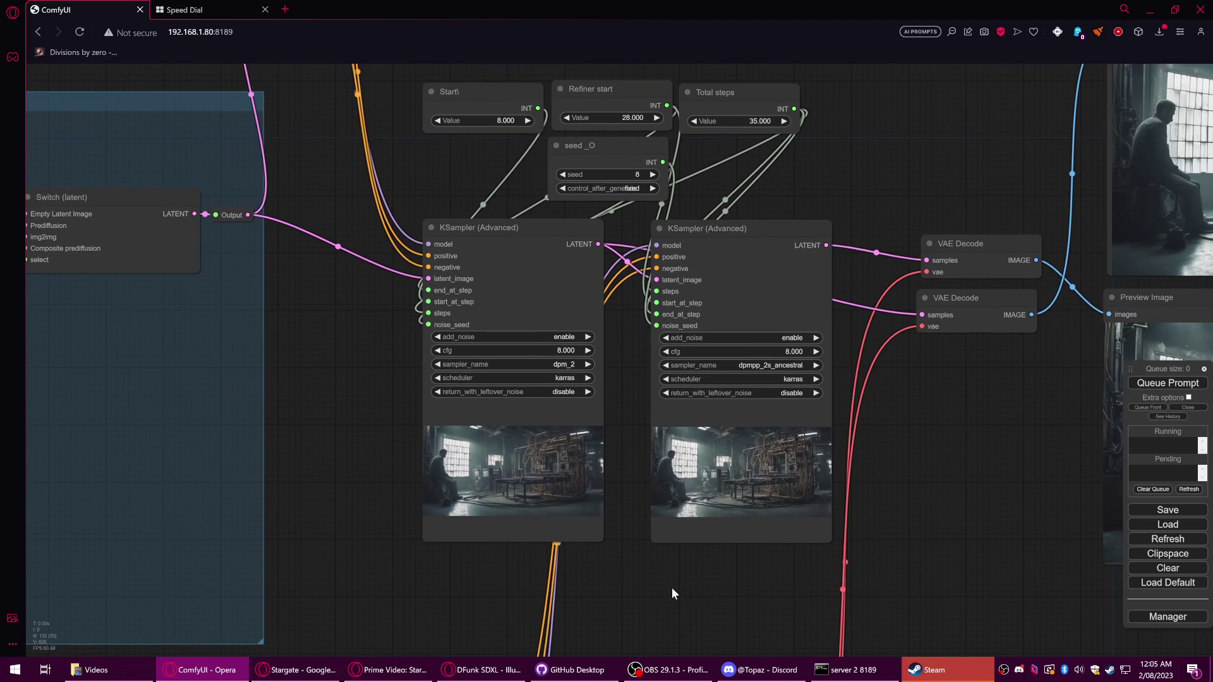
pyautogui.scroll(-2, 672, 591)
pyautogui.moveTo(624, 592); pyautogui.dragTo(502, 528)
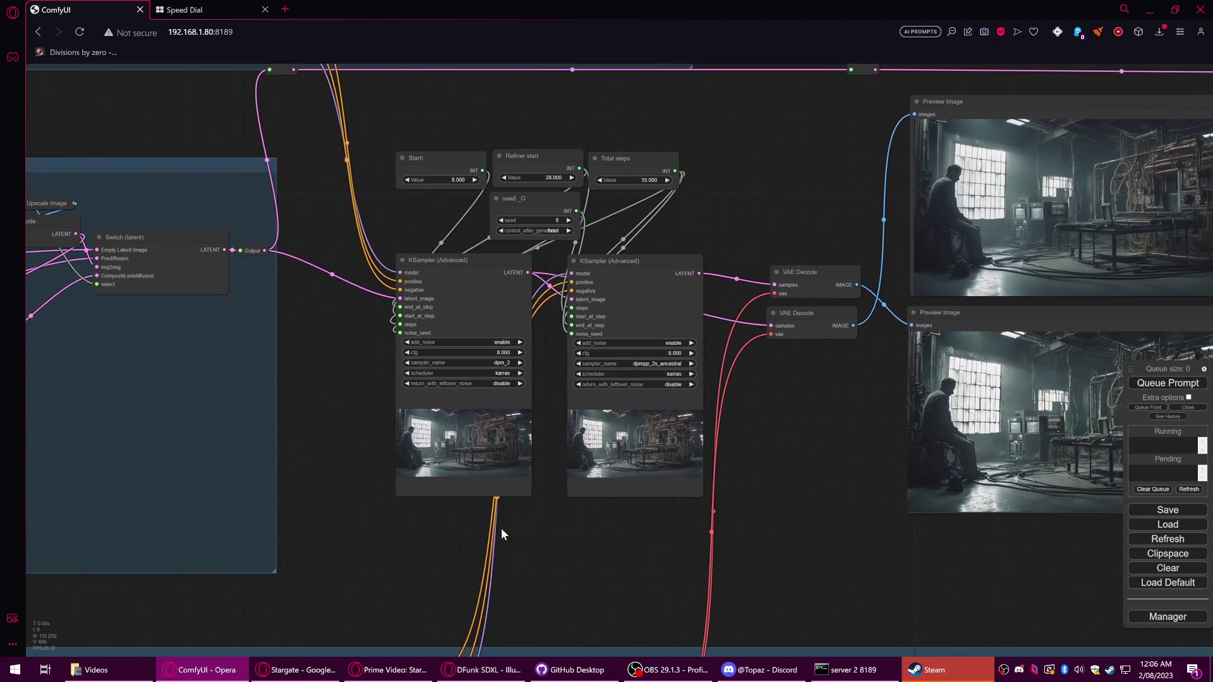
pyautogui.click(1167, 384)
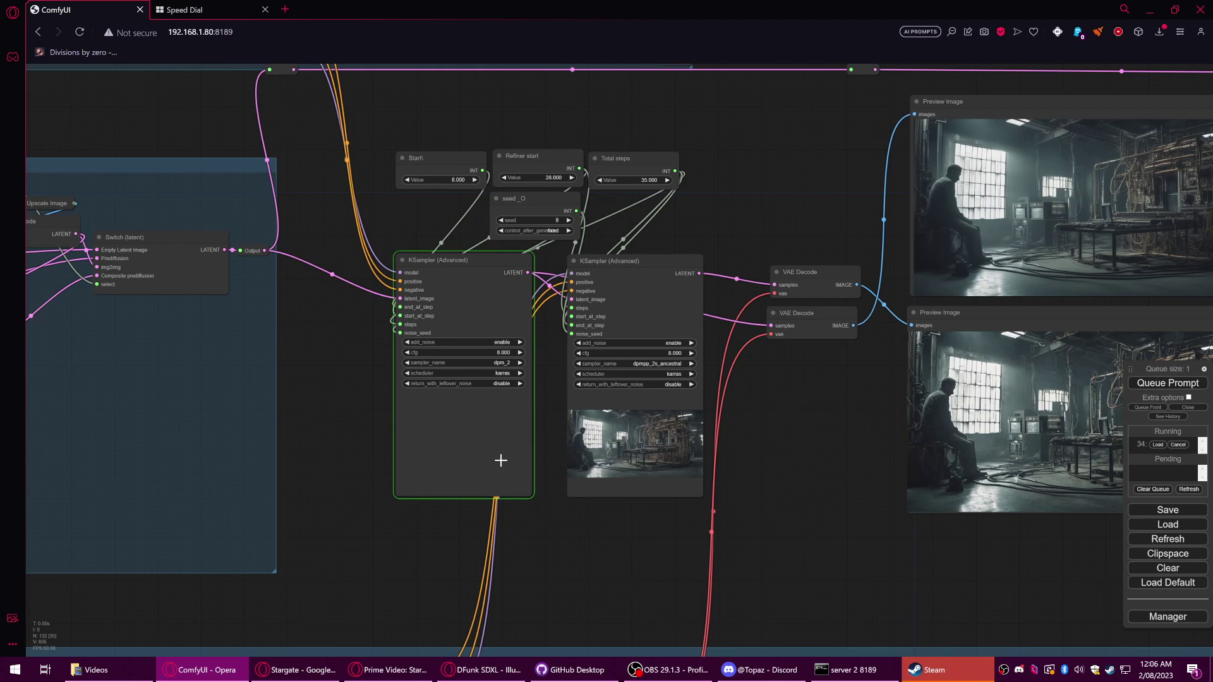
# - Inspect the base KSampler's preview image up close while the new generation runs
pyautogui.scroll(6, 470, 455)
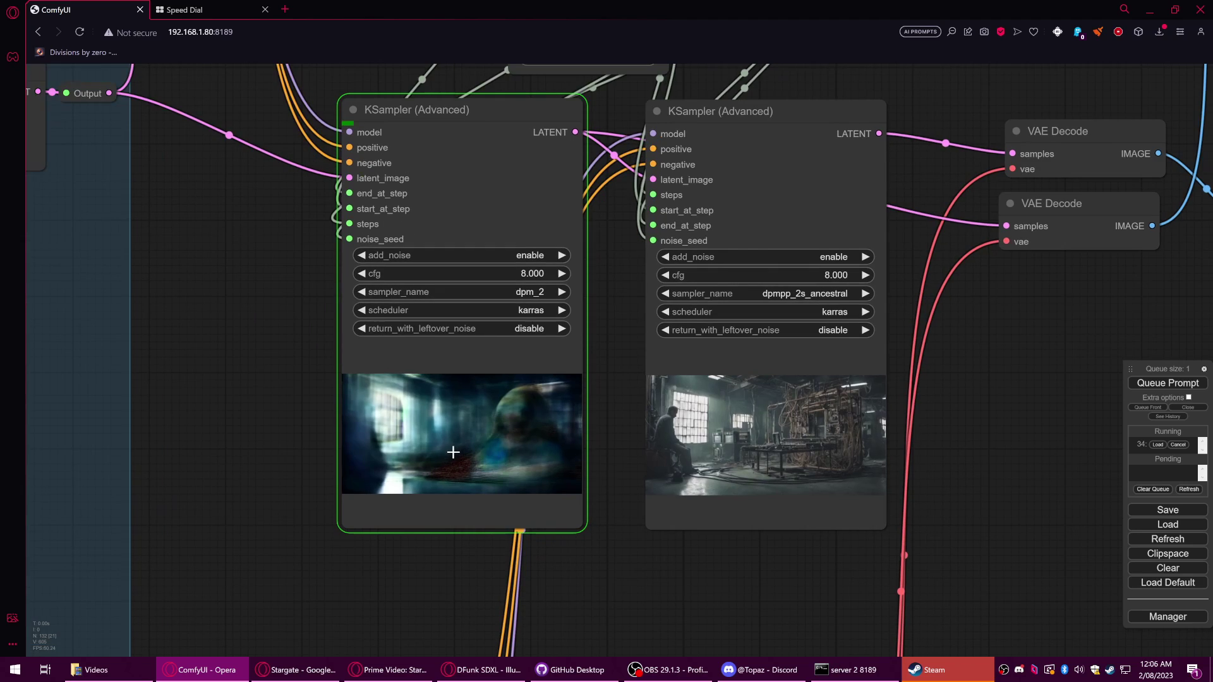
pyautogui.scroll(1, 419, 466)
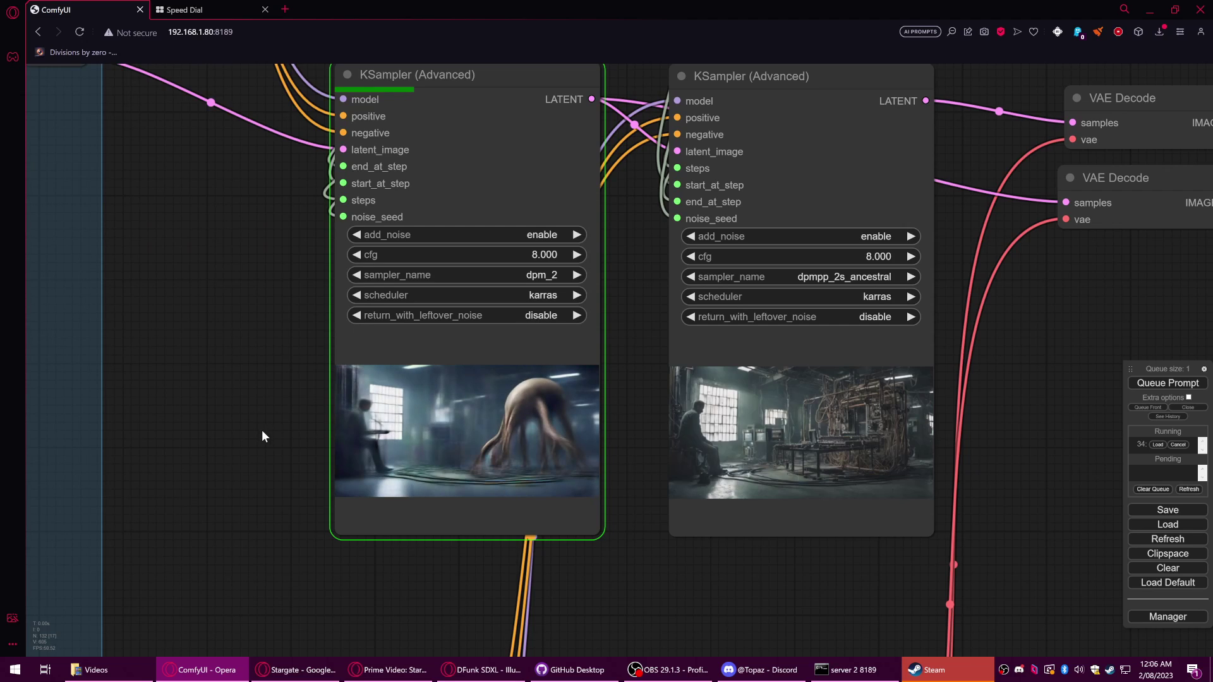
pyautogui.scroll(3, 537, 457)
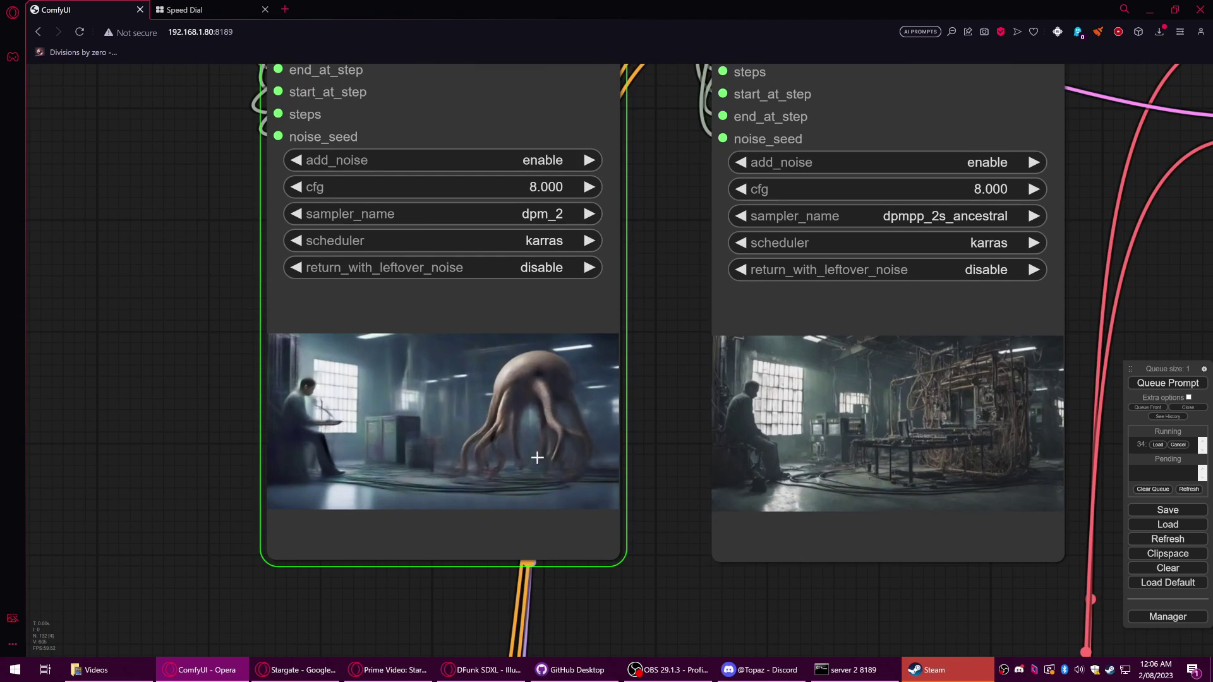
pyautogui.scroll(2, 540, 447)
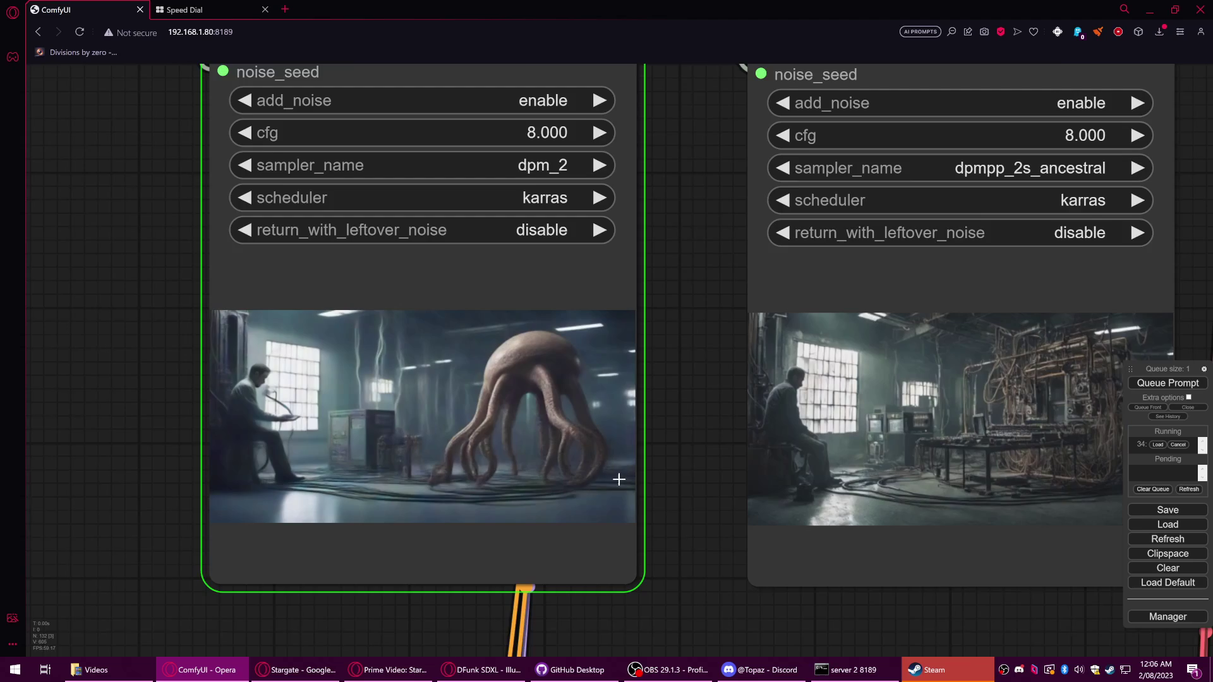
pyautogui.scroll(-4, 594, 476)
pyautogui.scroll(-5, 565, 476)
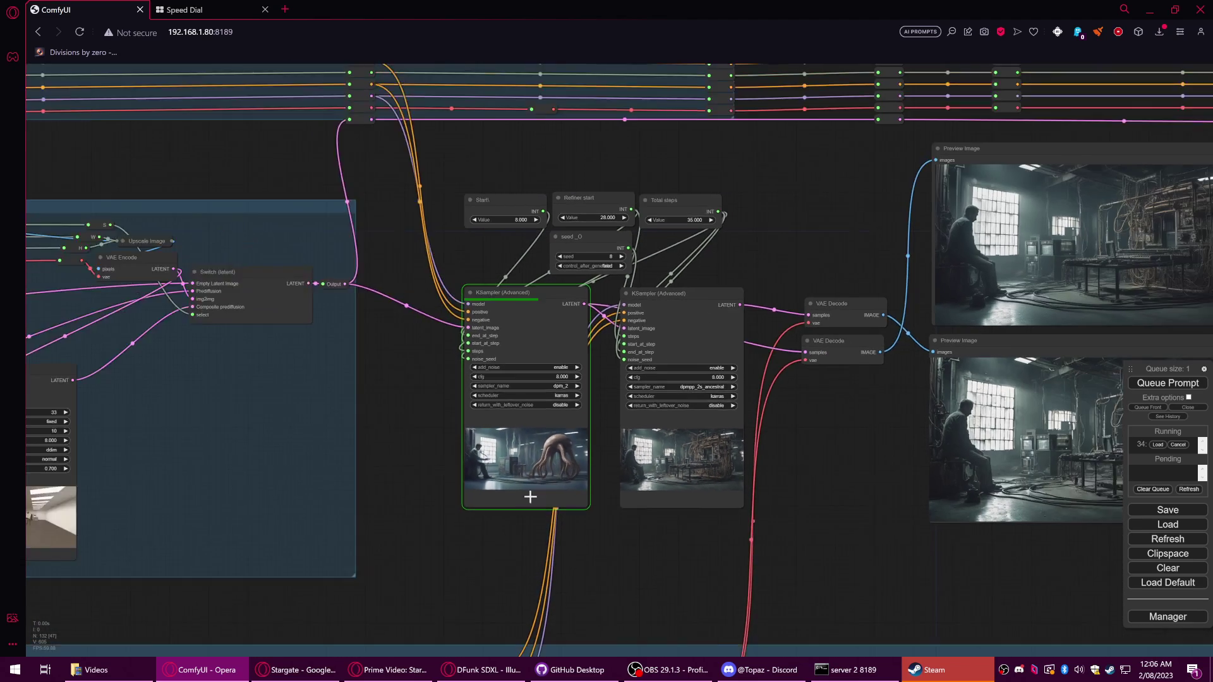
# - Compare the squid in the Prediffusion preview with the image produced by the base KSampler
pyautogui.moveTo(528, 496); pyautogui.dragTo(757, 542)
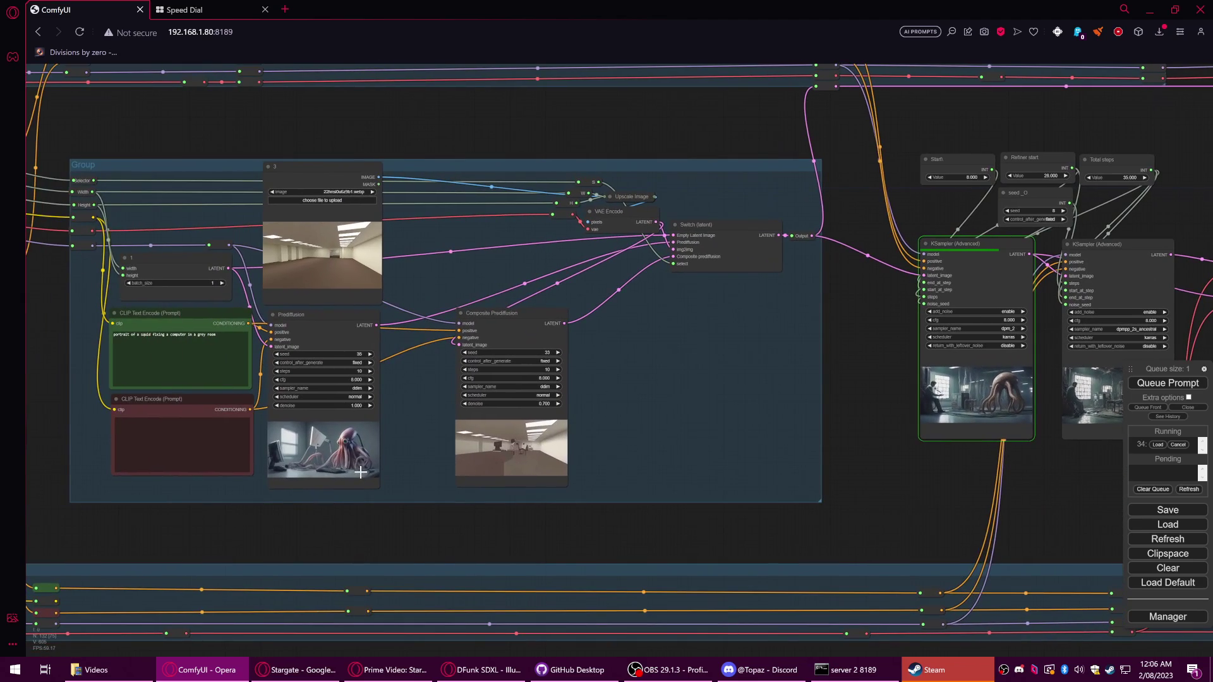
pyautogui.scroll(6, 357, 469)
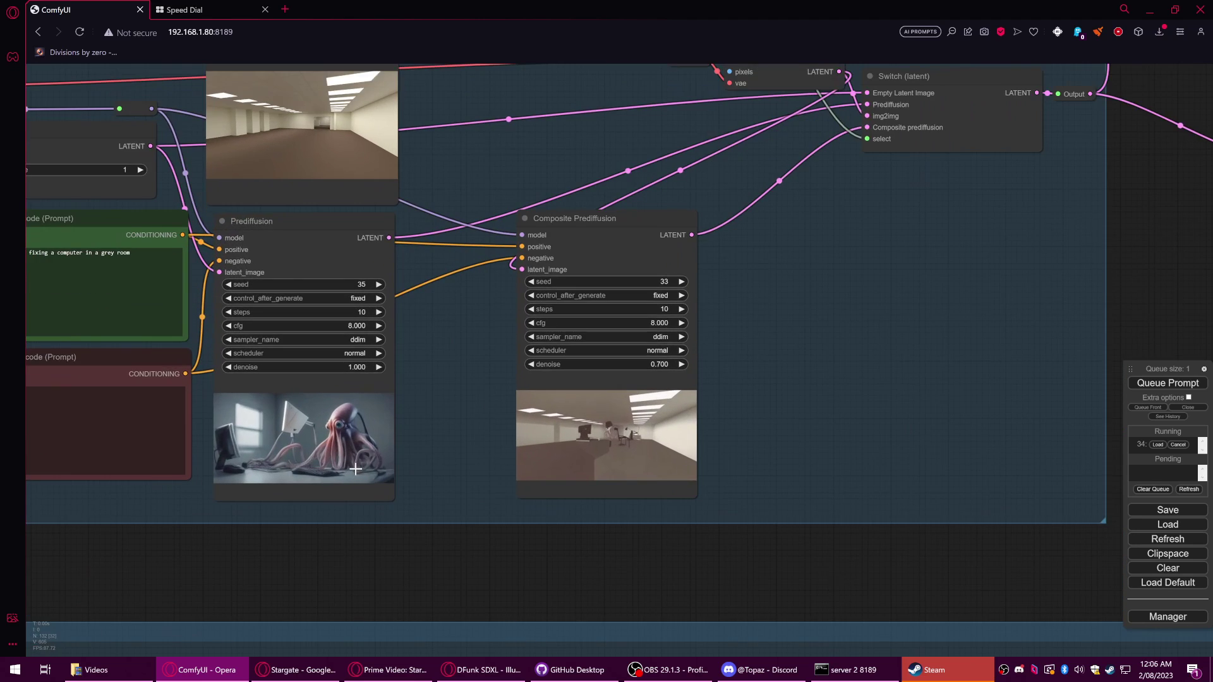
pyautogui.scroll(-2, 350, 444)
pyautogui.scroll(-4, 350, 444)
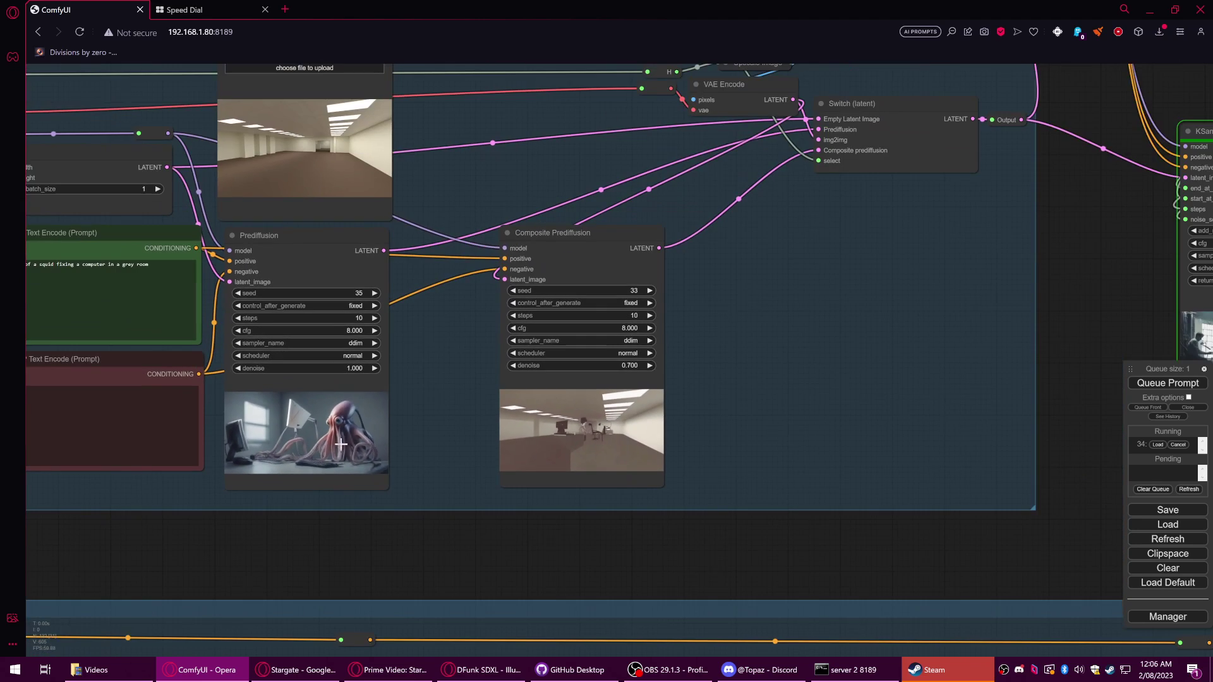
pyautogui.scroll(-4, 640, 560)
pyautogui.moveTo(1073, 548); pyautogui.dragTo(774, 548)
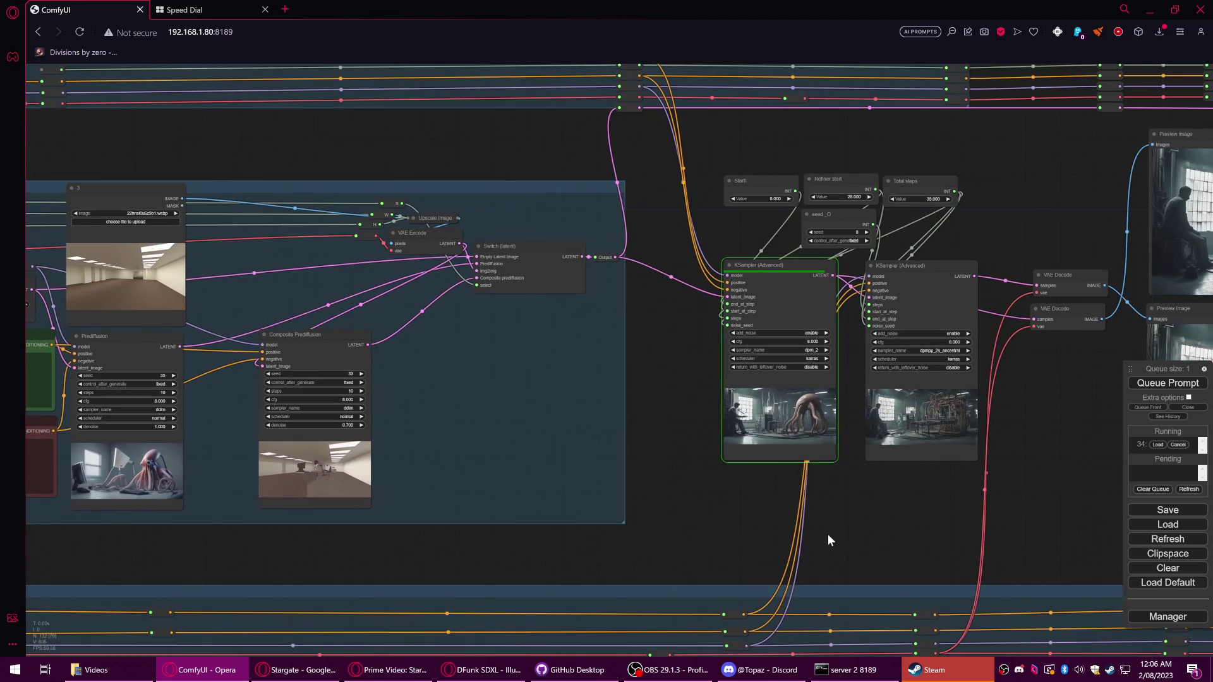
pyautogui.moveTo(791, 499); pyautogui.dragTo(569, 532)
pyautogui.scroll(3, 574, 456)
pyautogui.scroll(6, 574, 456)
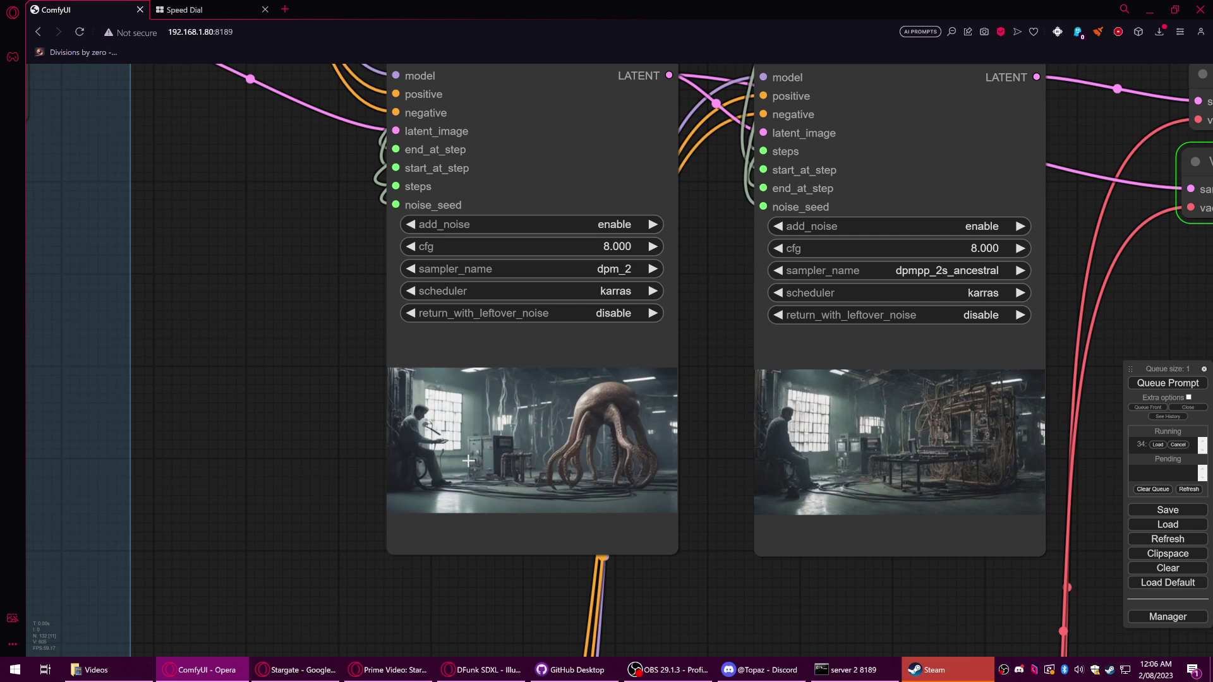
pyautogui.scroll(-6, 776, 616)
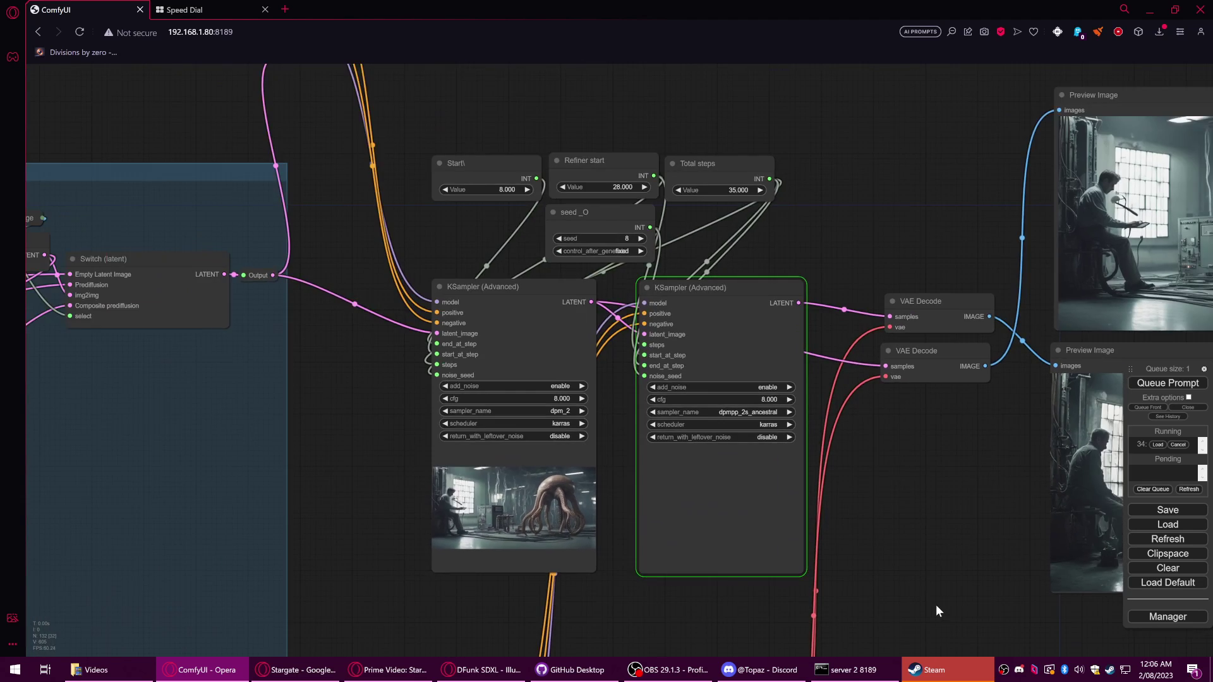
# - Examine the base image preview up close during refinement, and compare the finished base and refiner previews
pyautogui.moveTo(935, 605); pyautogui.dragTo(379, 676)
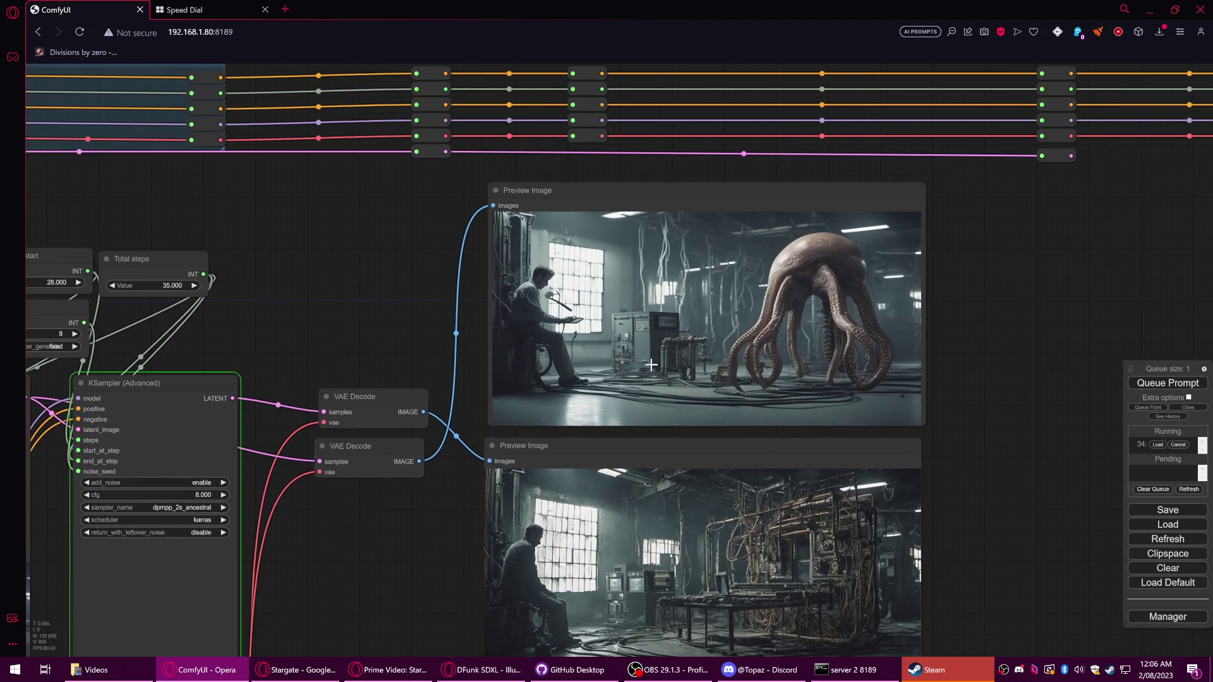
pyautogui.scroll(6, 798, 301)
pyautogui.scroll(1, 822, 298)
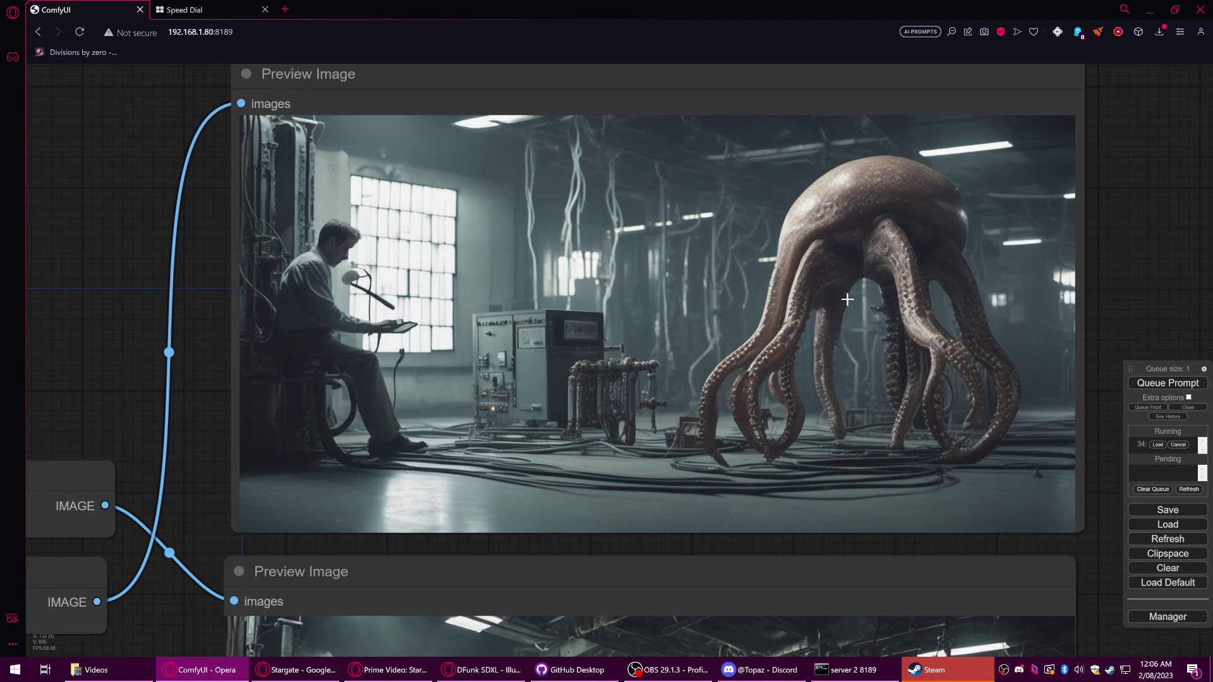
pyautogui.scroll(-6, 848, 298)
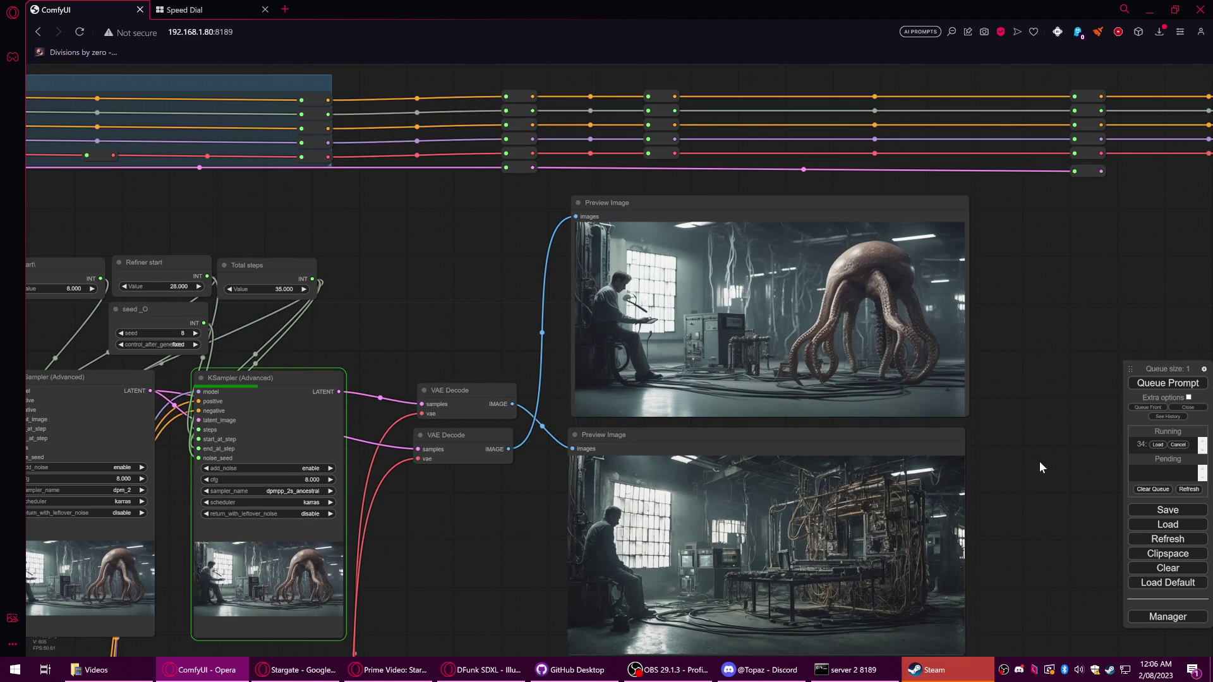
pyautogui.moveTo(1040, 461); pyautogui.dragTo(1017, 409)
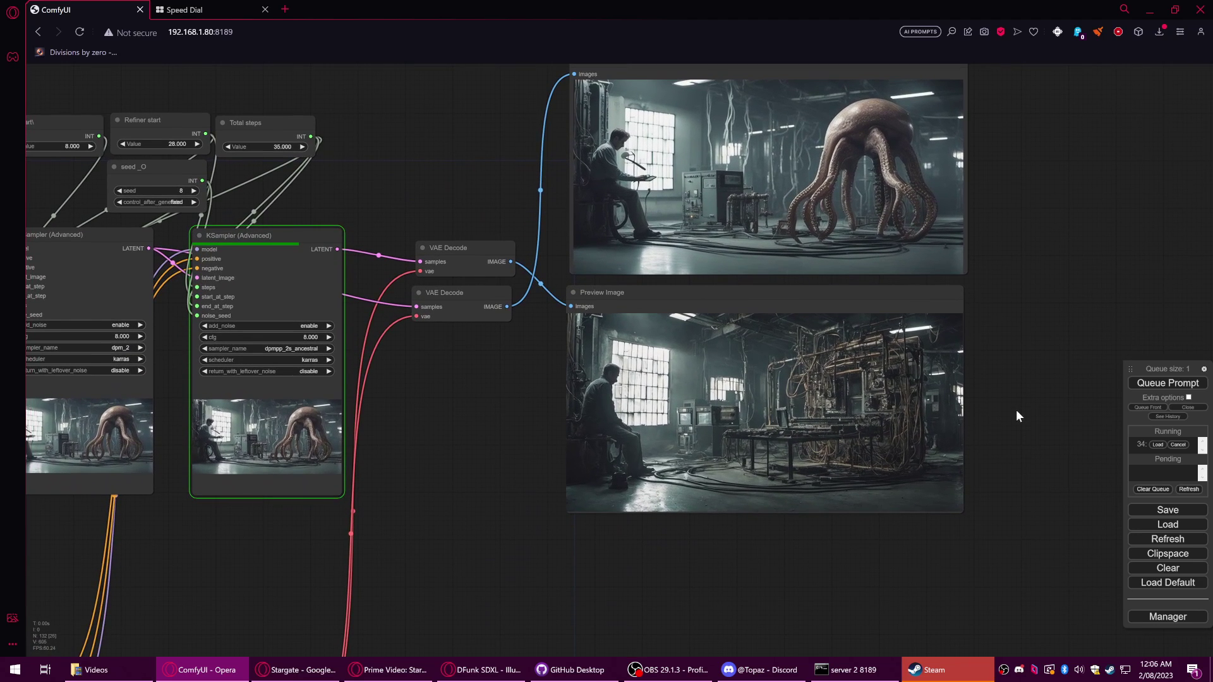
pyautogui.scroll(-2, 1013, 390)
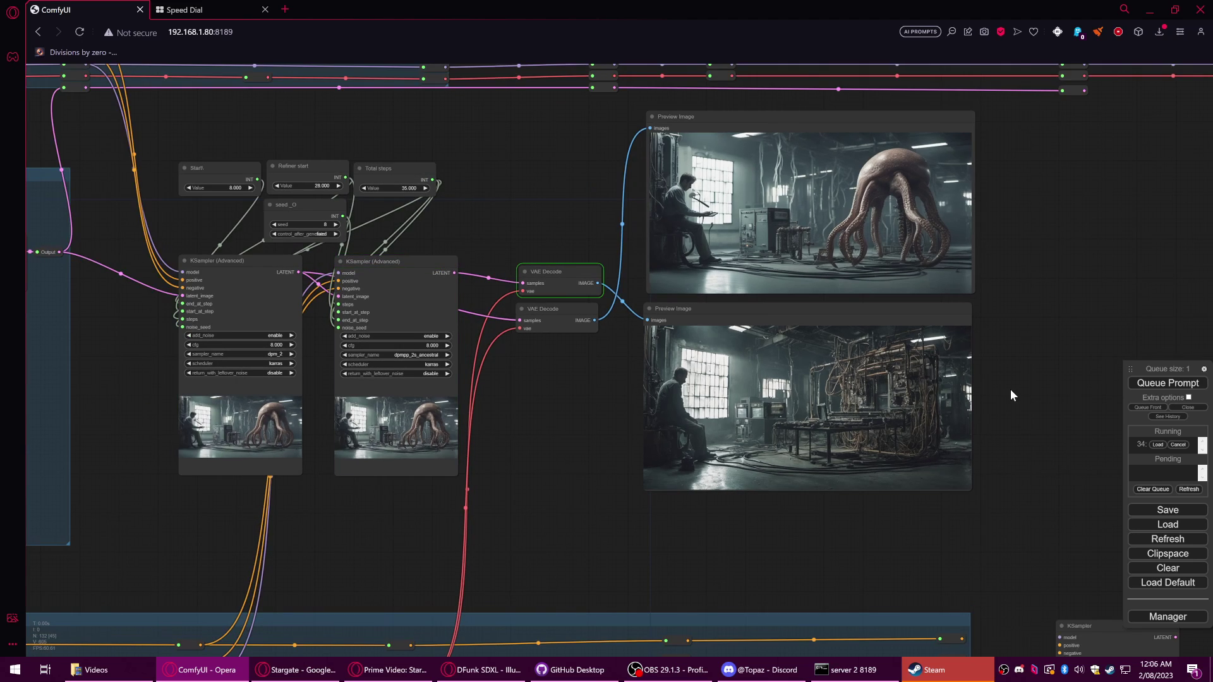
pyautogui.moveTo(532, 548); pyautogui.dragTo(676, 547)
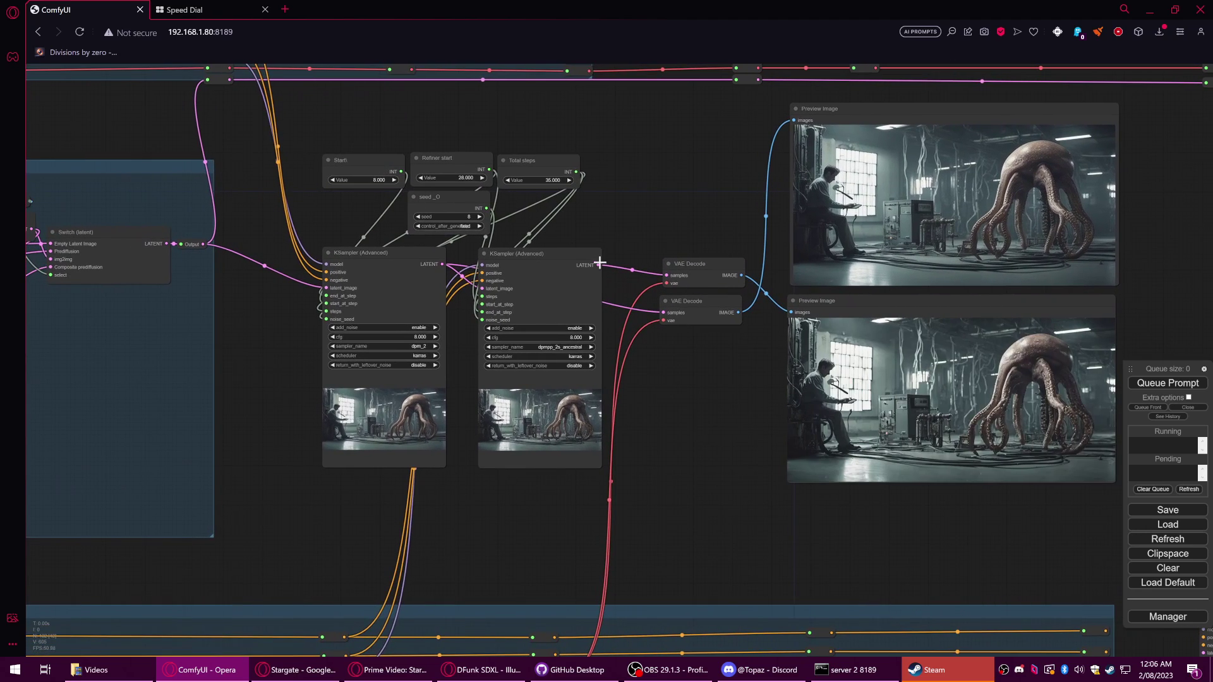
pyautogui.moveTo(316, 441); pyautogui.dragTo(315, 531)
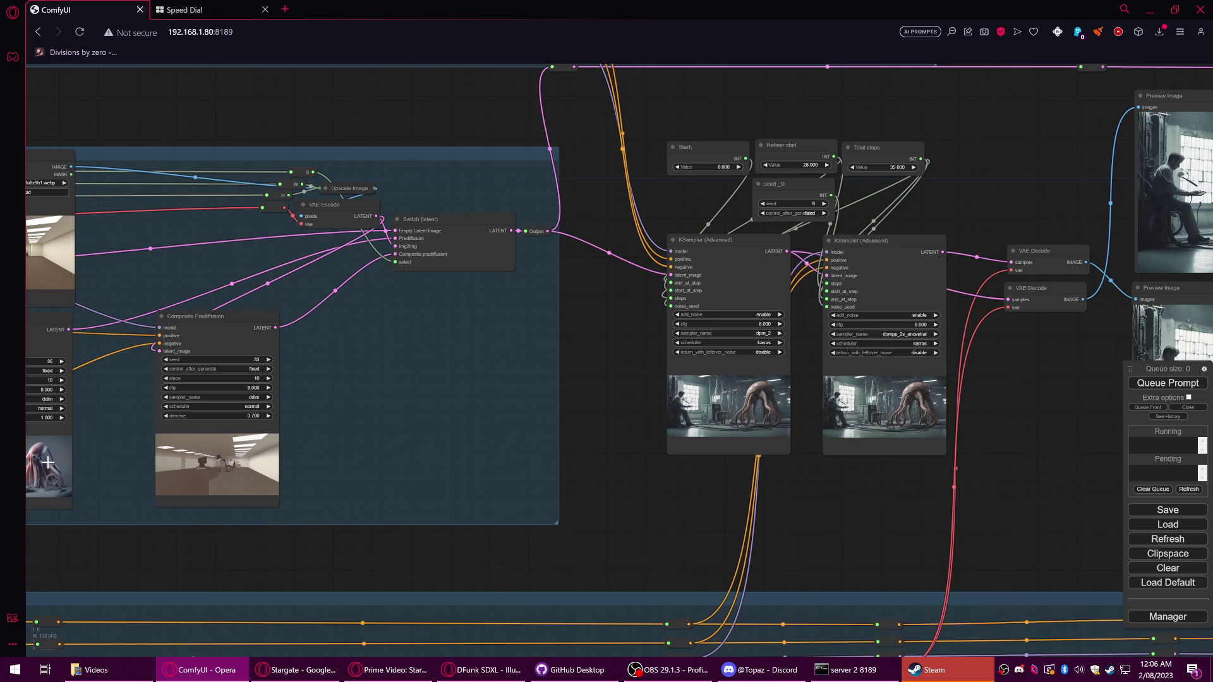
# - Raise the Start value feeding the base KSampler (Advanced) to 12 and queue another generation
pyautogui.moveTo(775, 552); pyautogui.dragTo(459, 597)
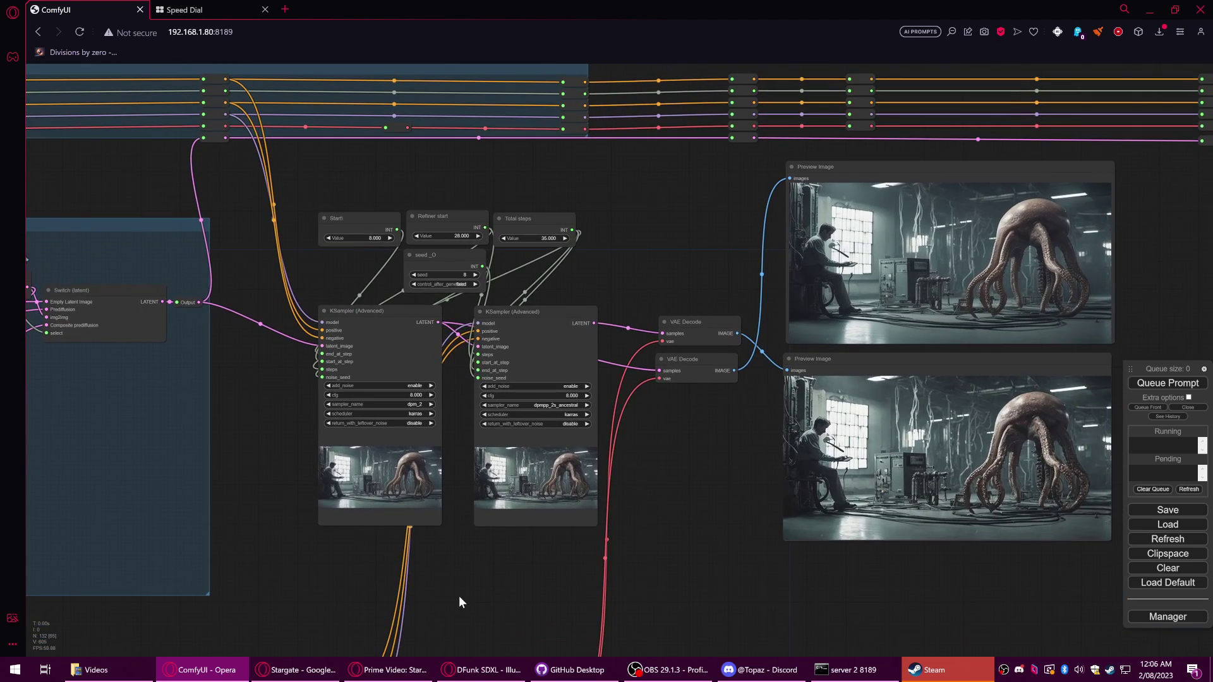
pyautogui.click(389, 238)
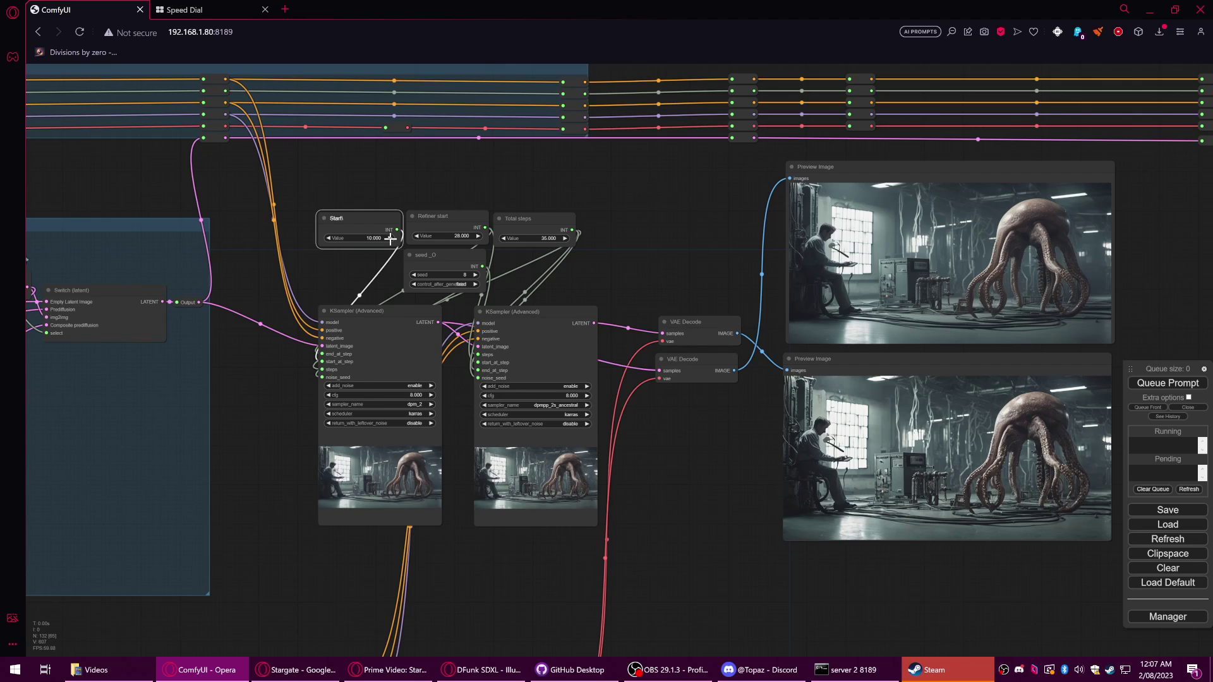
pyautogui.click(390, 238)
pyautogui.moveTo(691, 230); pyautogui.dragTo(630, 189)
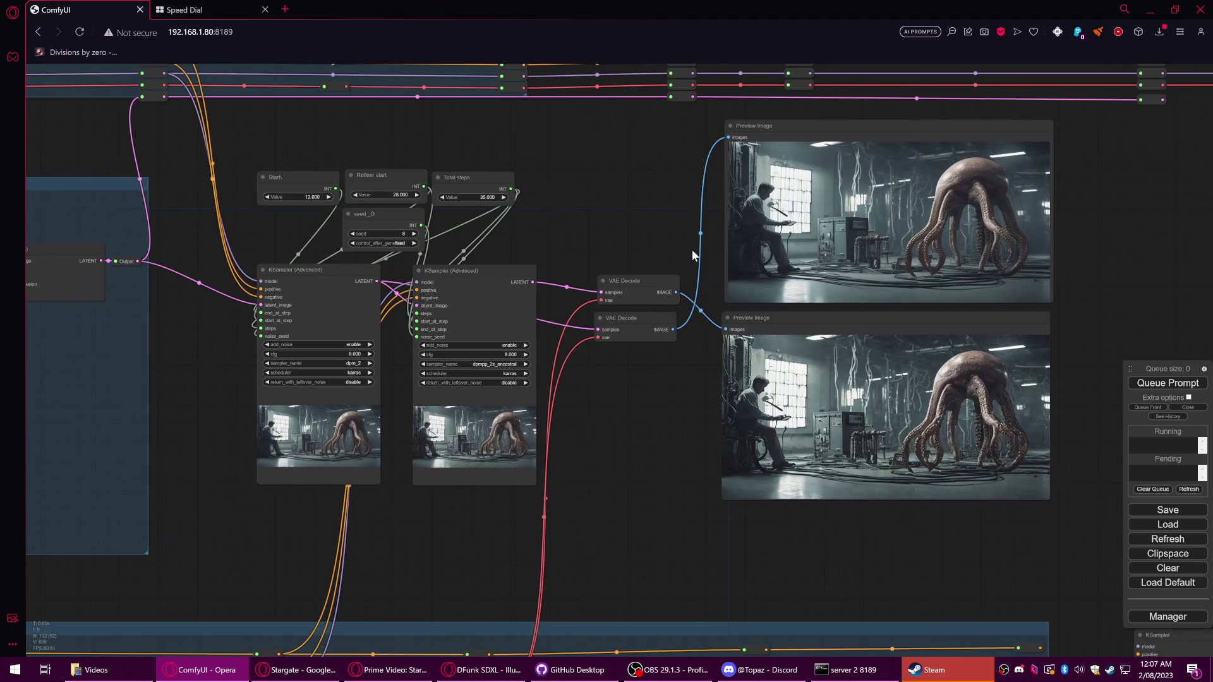
pyautogui.click(1180, 385)
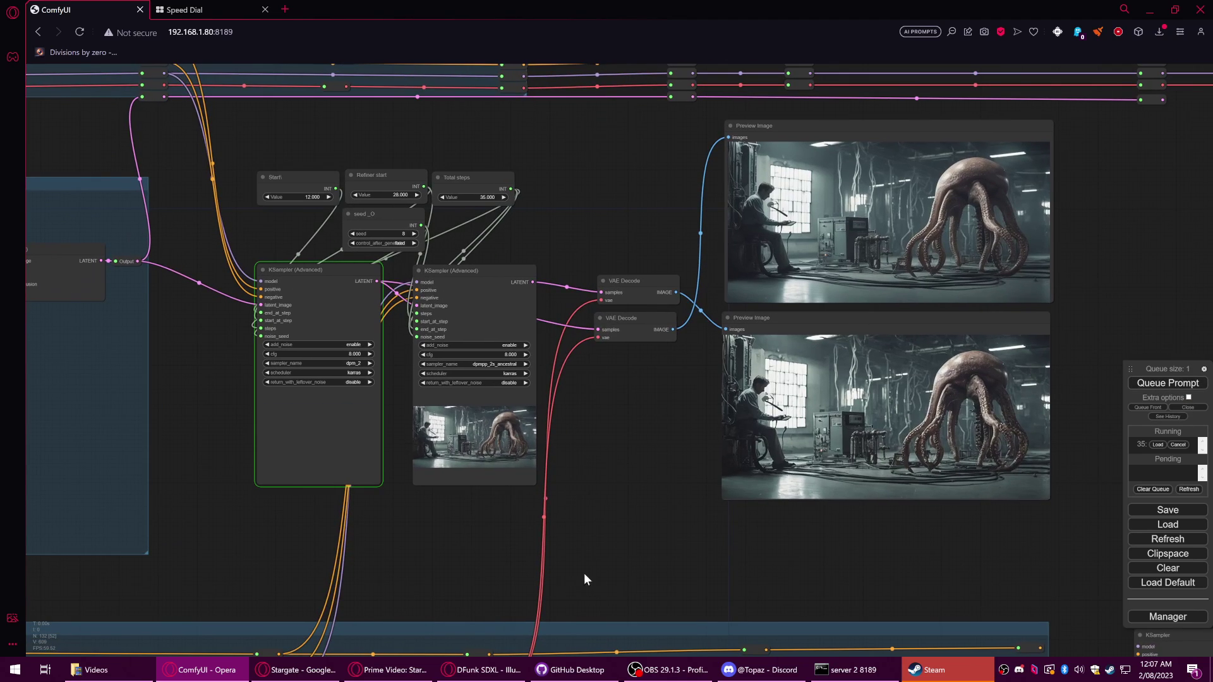
# - Inspect the base KSampler's developing preview up close and compare it with the Prediffusion image
pyautogui.moveTo(366, 531); pyautogui.dragTo(463, 508)
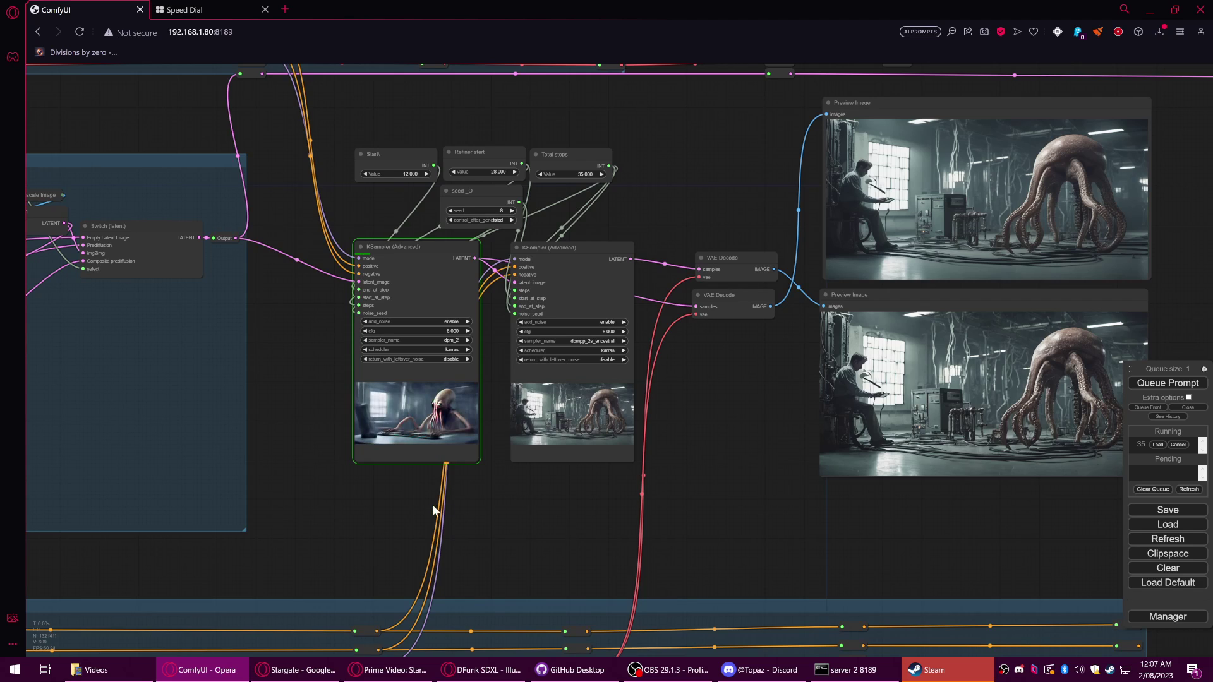
pyautogui.scroll(10, 420, 454)
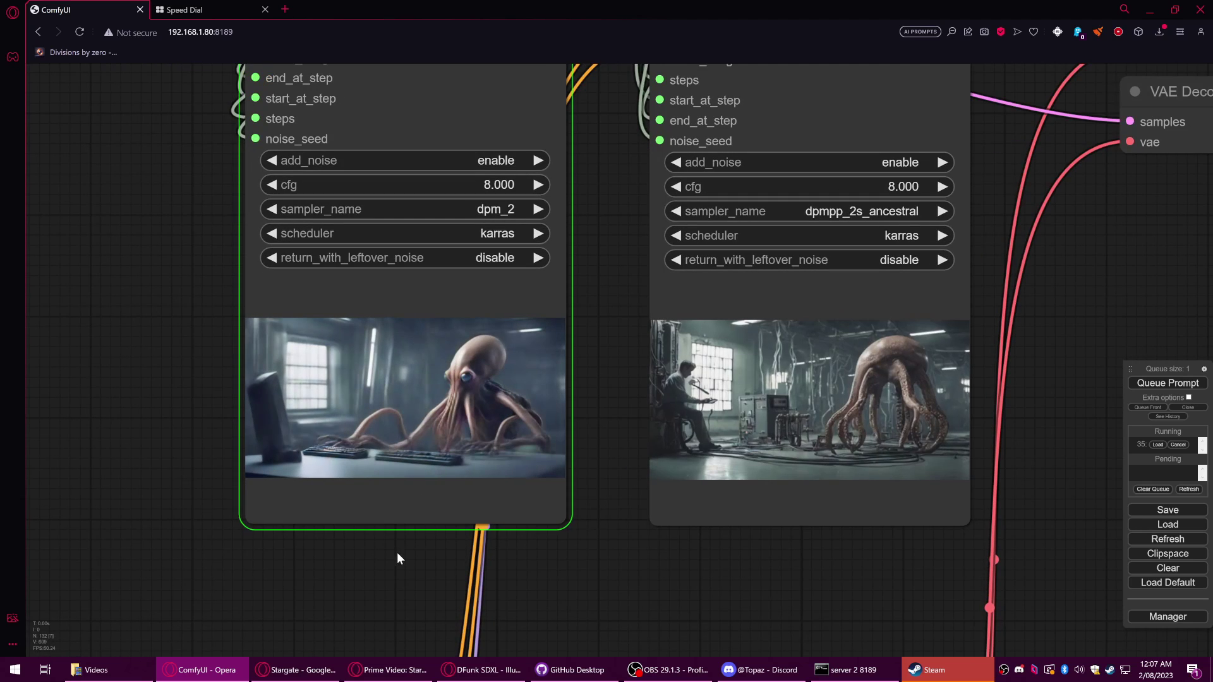
pyautogui.moveTo(428, 603); pyautogui.dragTo(532, 605)
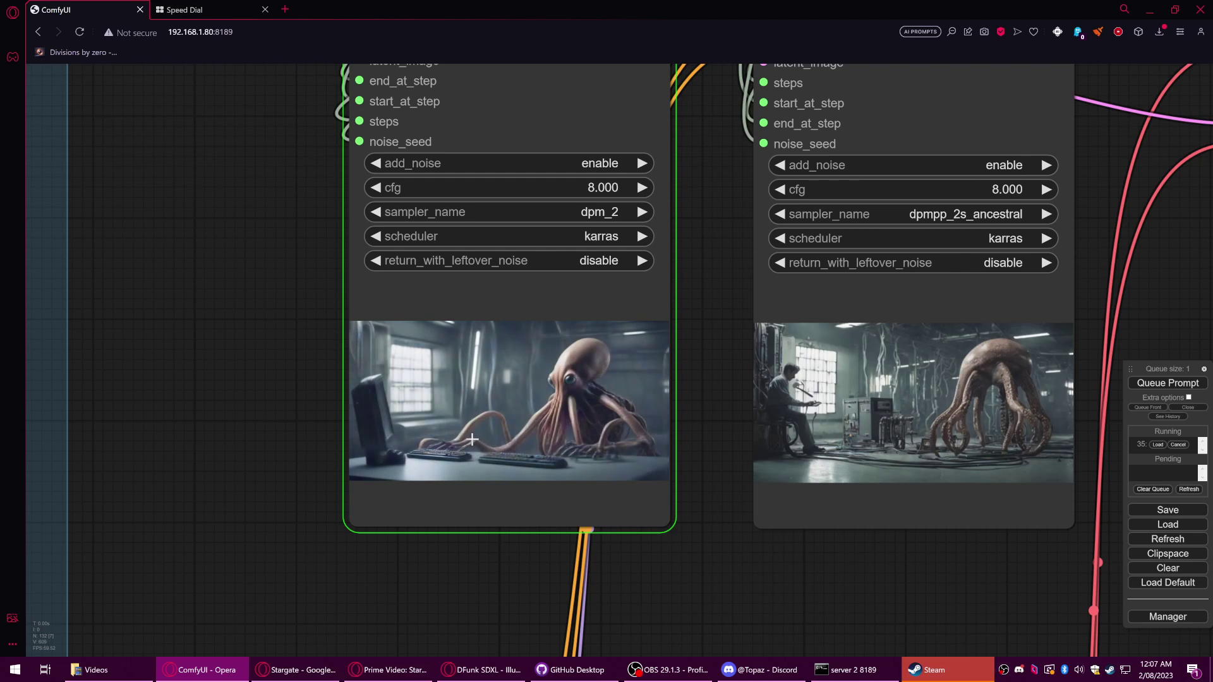
pyautogui.scroll(-10, 469, 441)
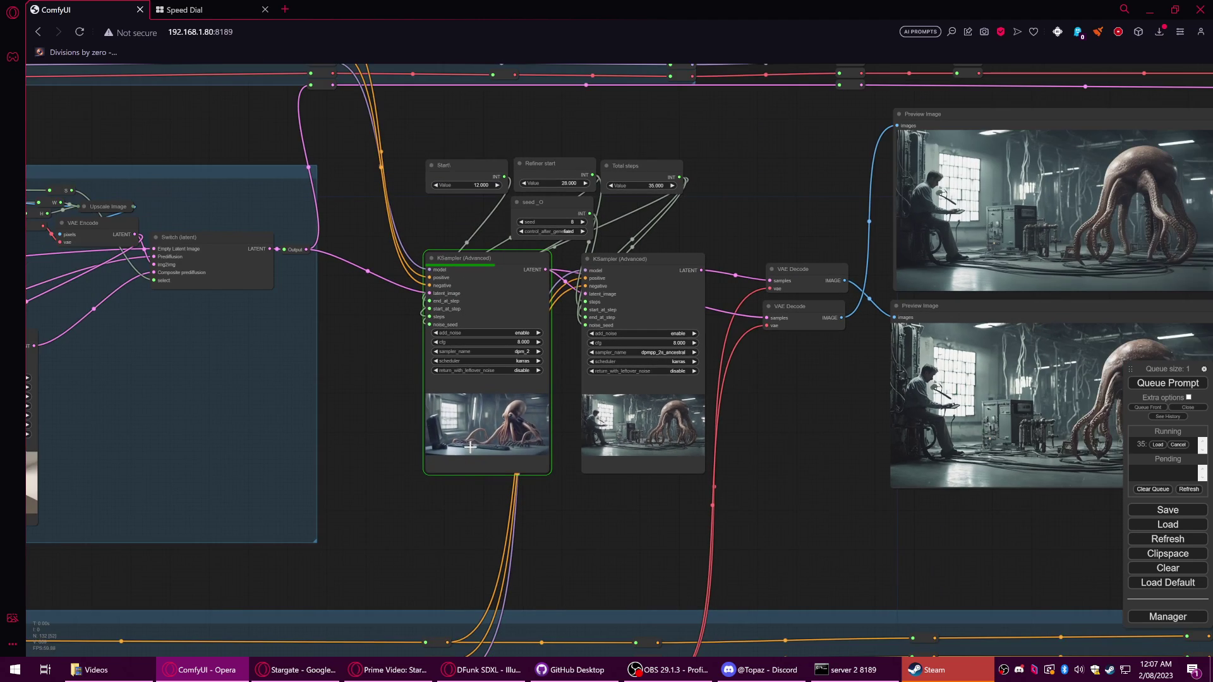
pyautogui.moveTo(533, 516); pyautogui.dragTo(803, 477)
pyautogui.moveTo(475, 551); pyautogui.dragTo(655, 530)
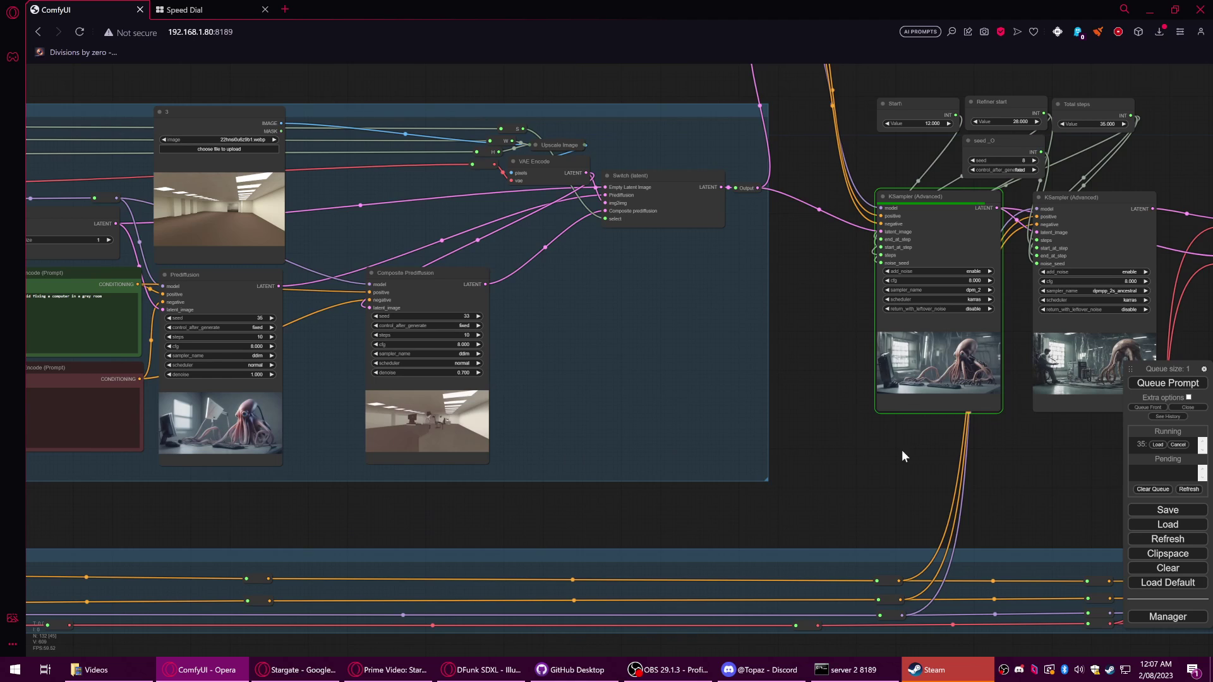
pyautogui.moveTo(901, 450); pyautogui.dragTo(670, 485)
# - Examine the squid's details in the base KSampler preview as its sampling finishes
pyautogui.scroll(5, 789, 430)
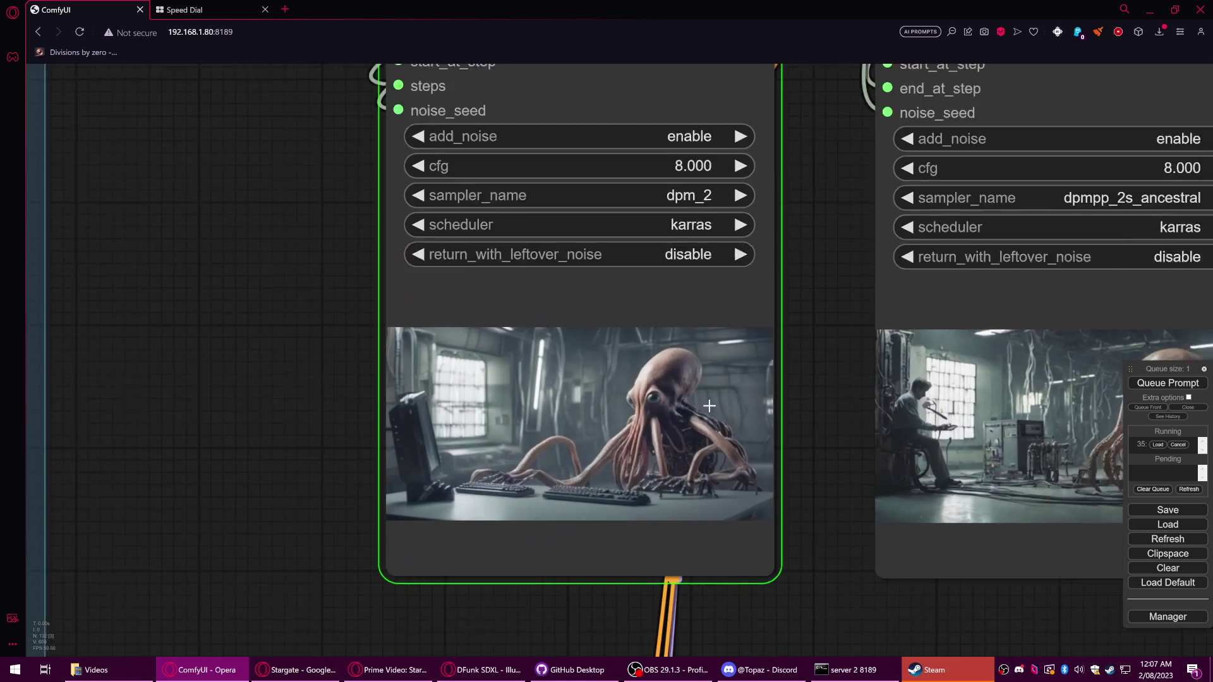
pyautogui.scroll(-5, 819, 546)
pyautogui.scroll(3, 656, 559)
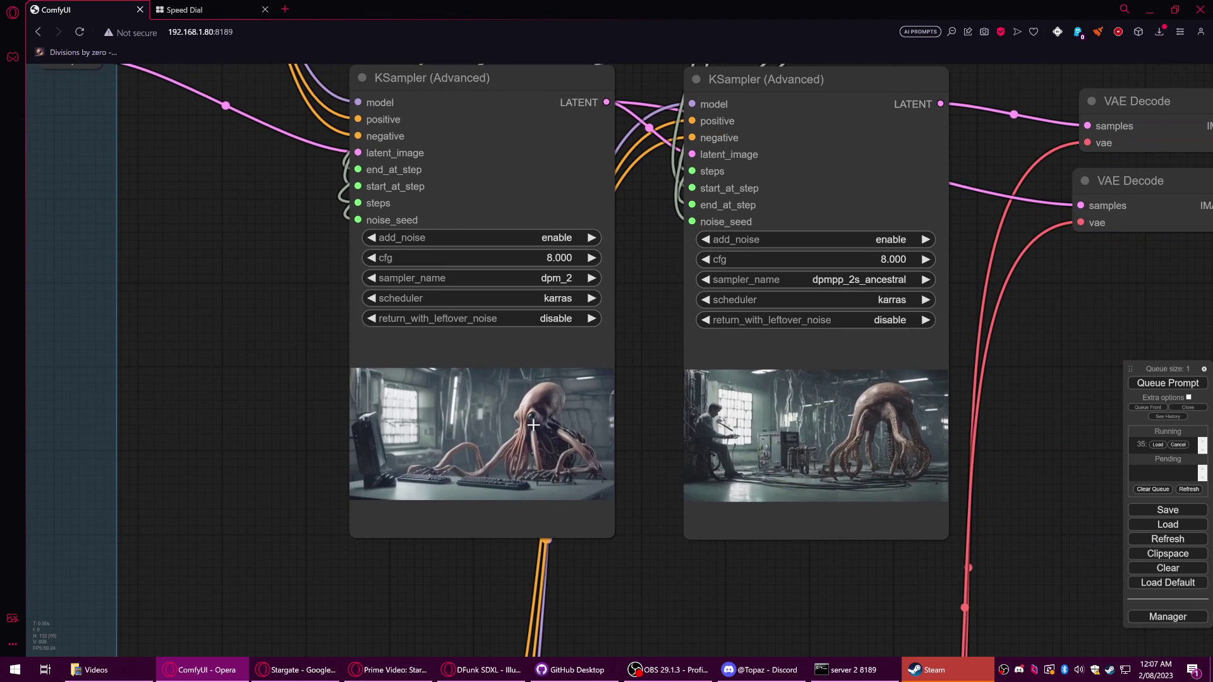
pyautogui.scroll(5, 524, 433)
pyautogui.scroll(-6, 548, 424)
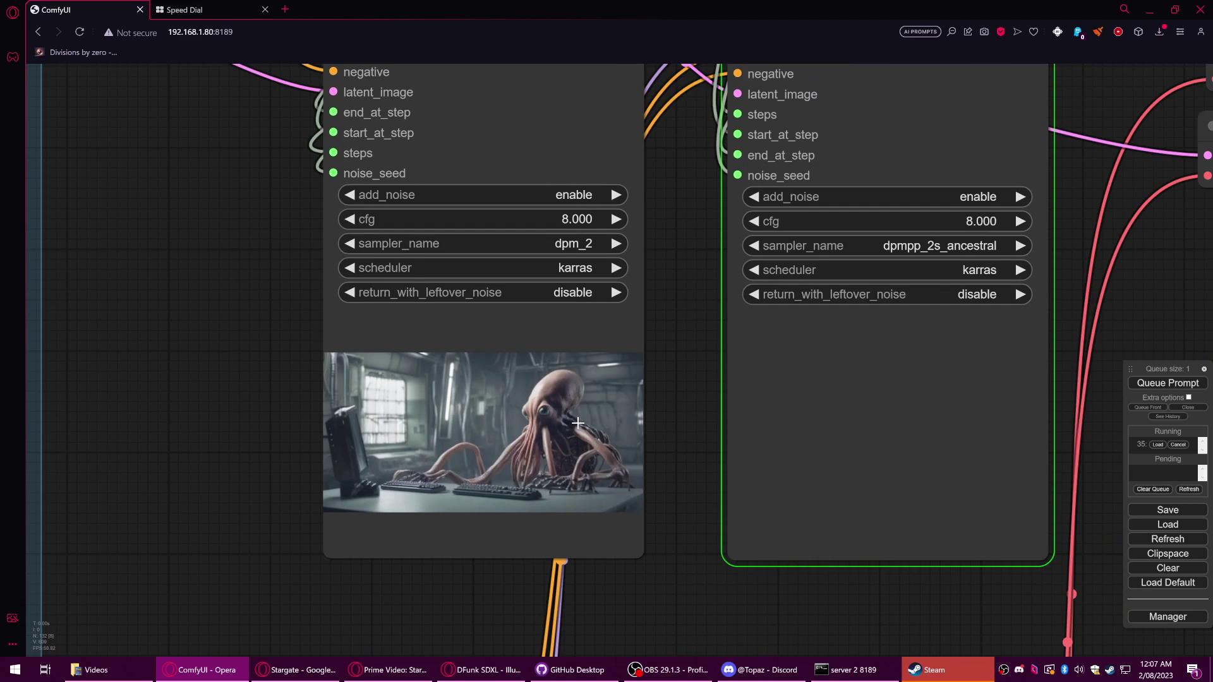
pyautogui.scroll(-1, 612, 459)
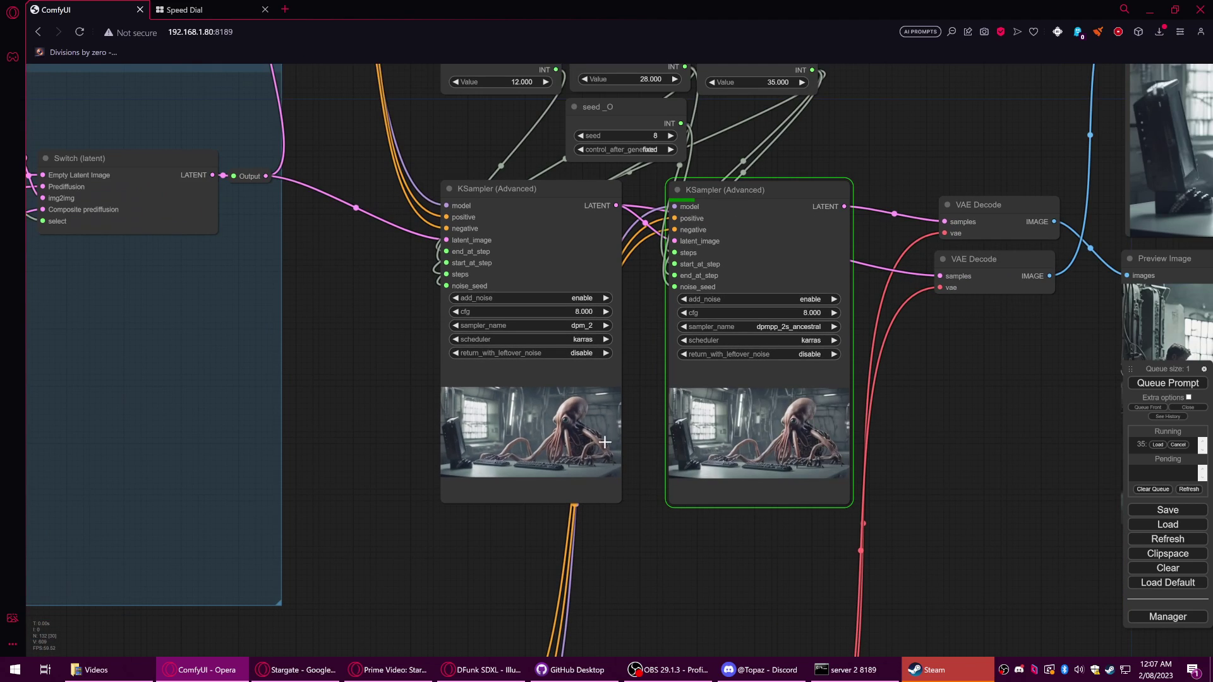
# - Inspect the decoded base and refined preview images up close and compare their detail
pyautogui.scroll(-1, 604, 442)
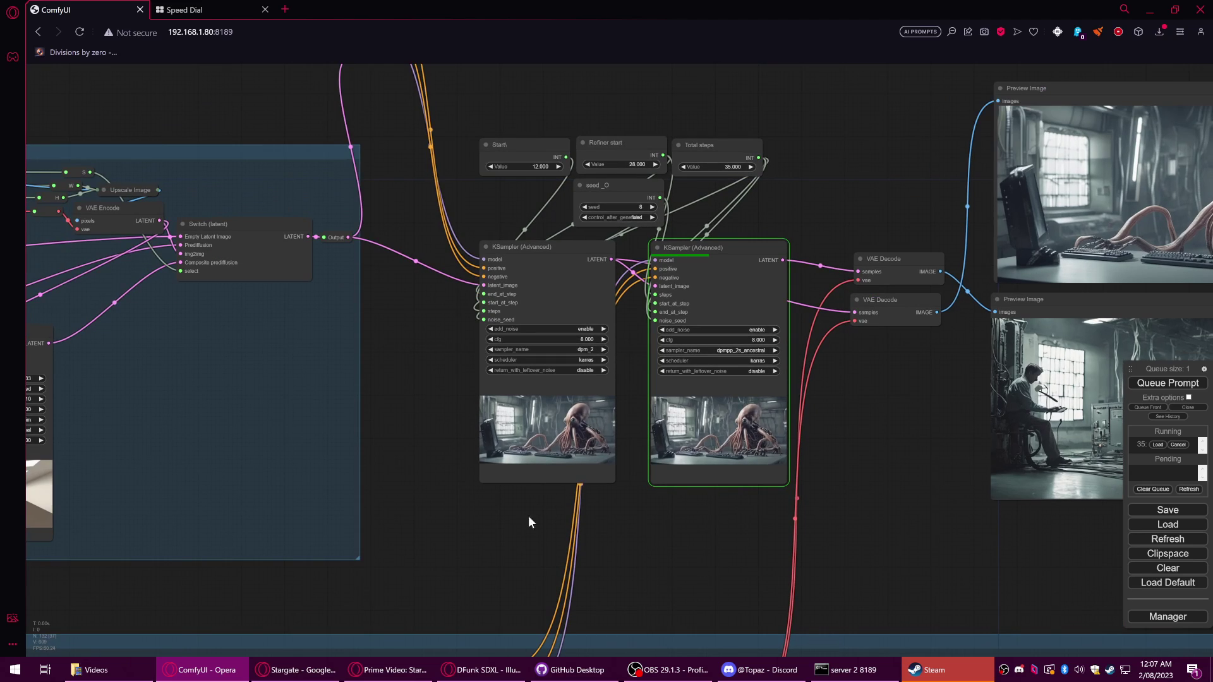
pyautogui.moveTo(666, 560); pyautogui.dragTo(471, 557)
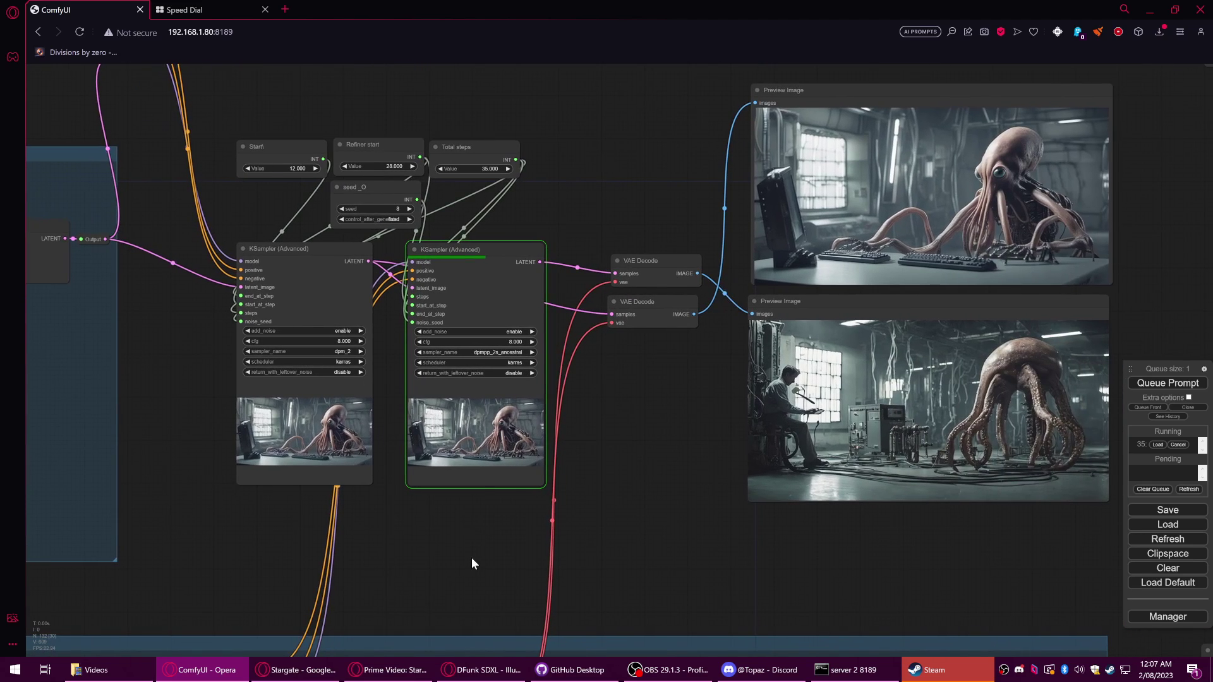
pyautogui.moveTo(705, 563); pyautogui.dragTo(516, 589)
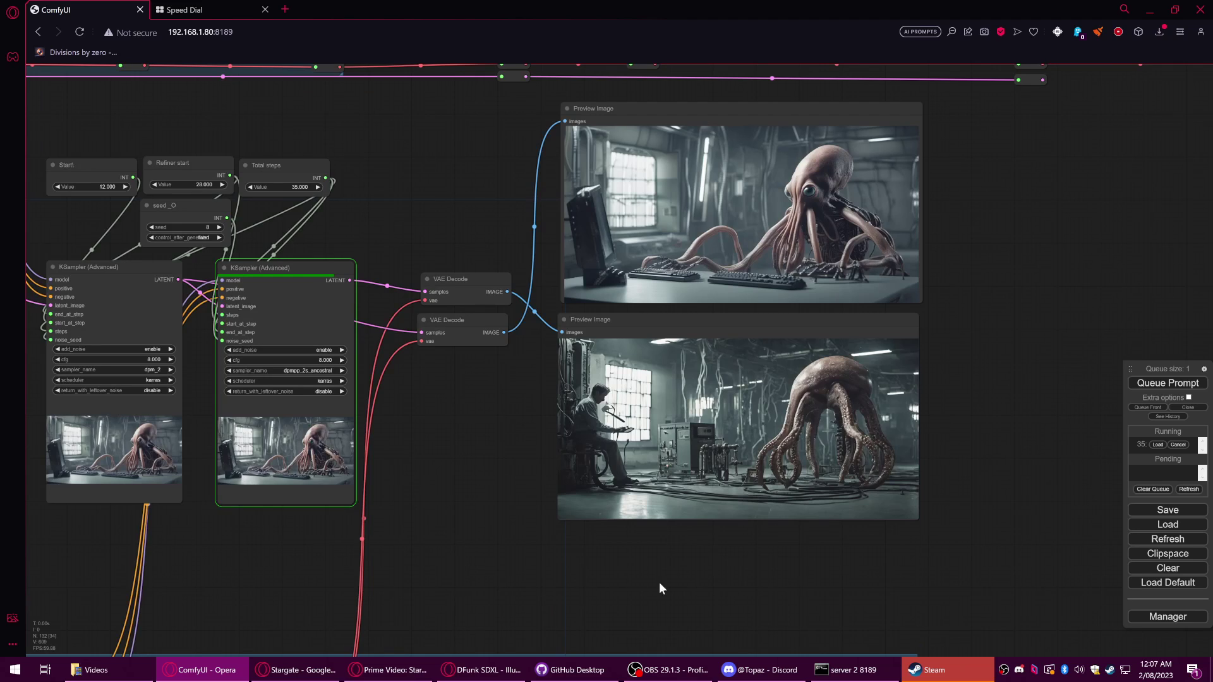
pyautogui.moveTo(725, 585); pyautogui.dragTo(637, 628)
pyautogui.moveTo(976, 335); pyautogui.dragTo(900, 459)
pyautogui.scroll(10, 686, 393)
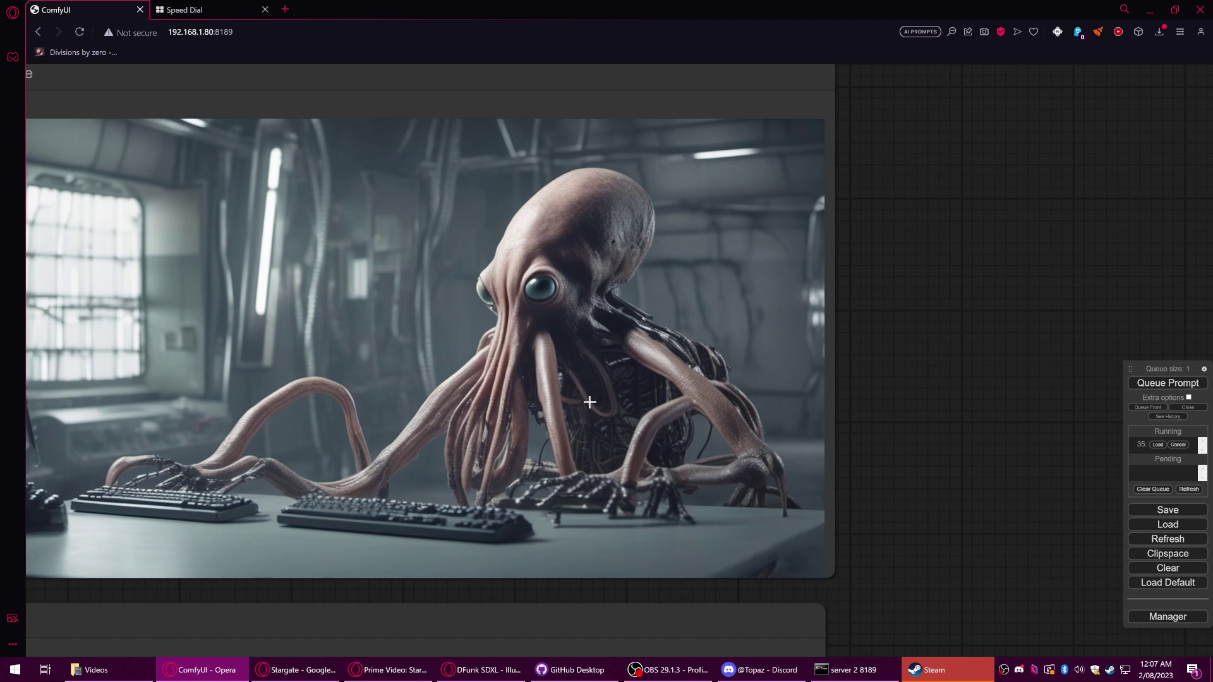
pyautogui.scroll(-7, 588, 401)
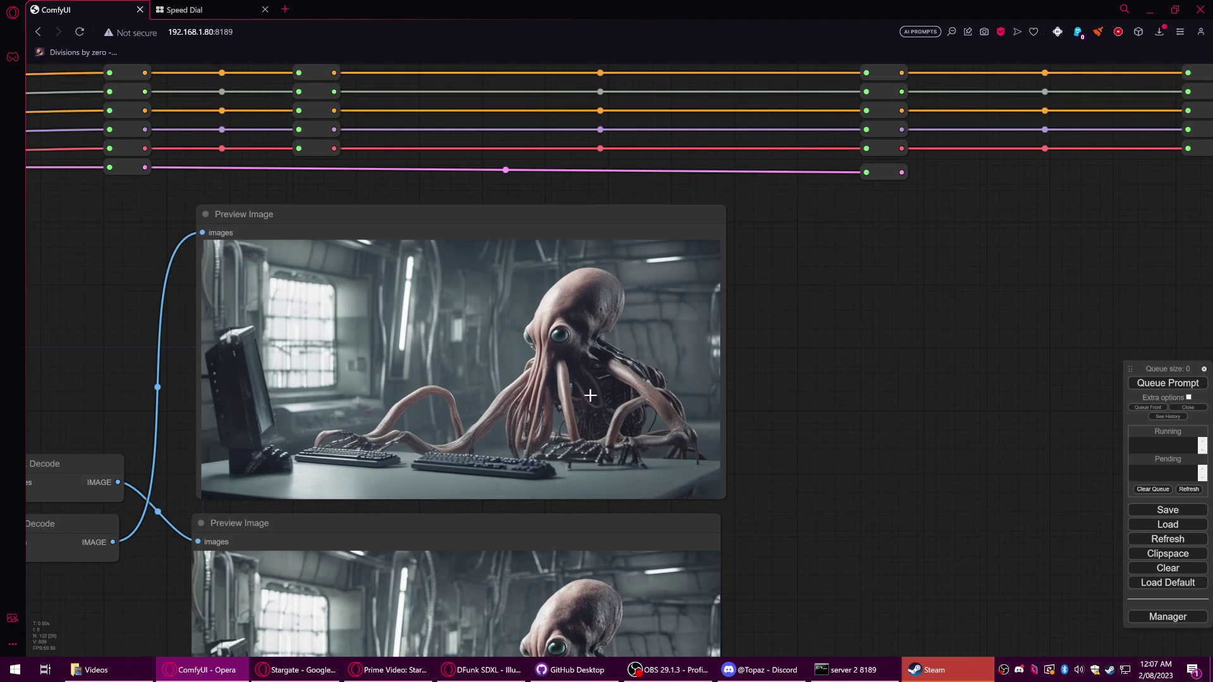
pyautogui.scroll(-4, 598, 381)
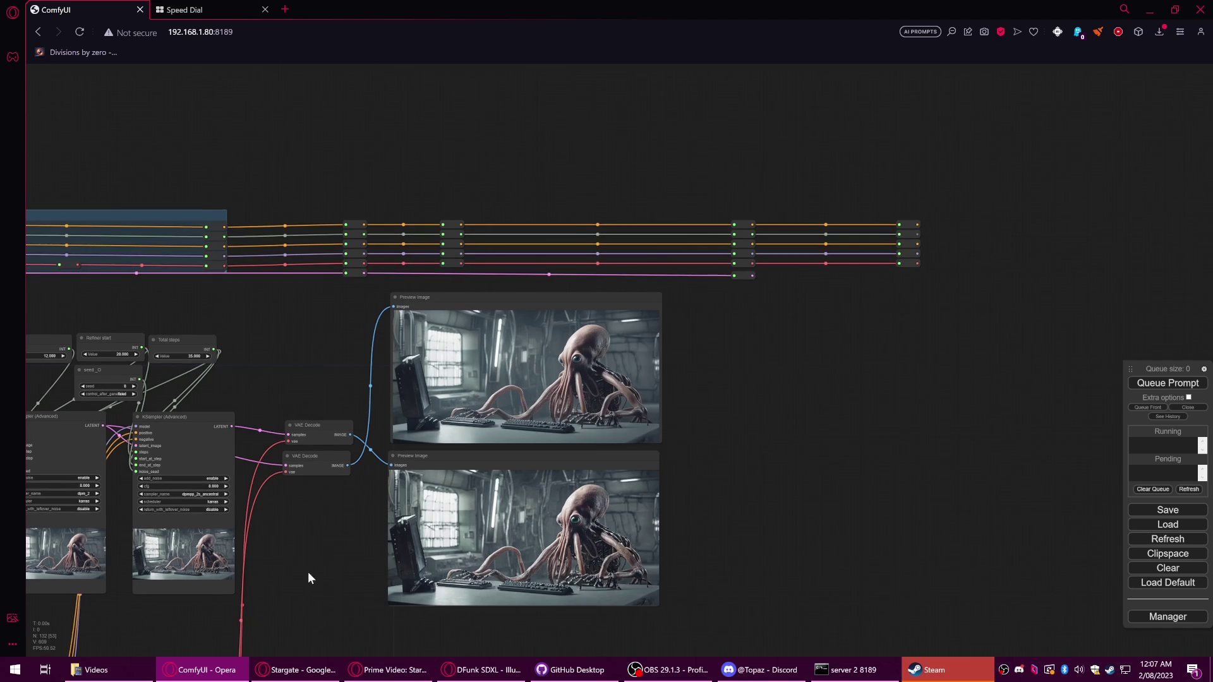
pyautogui.scroll(8, 338, 487)
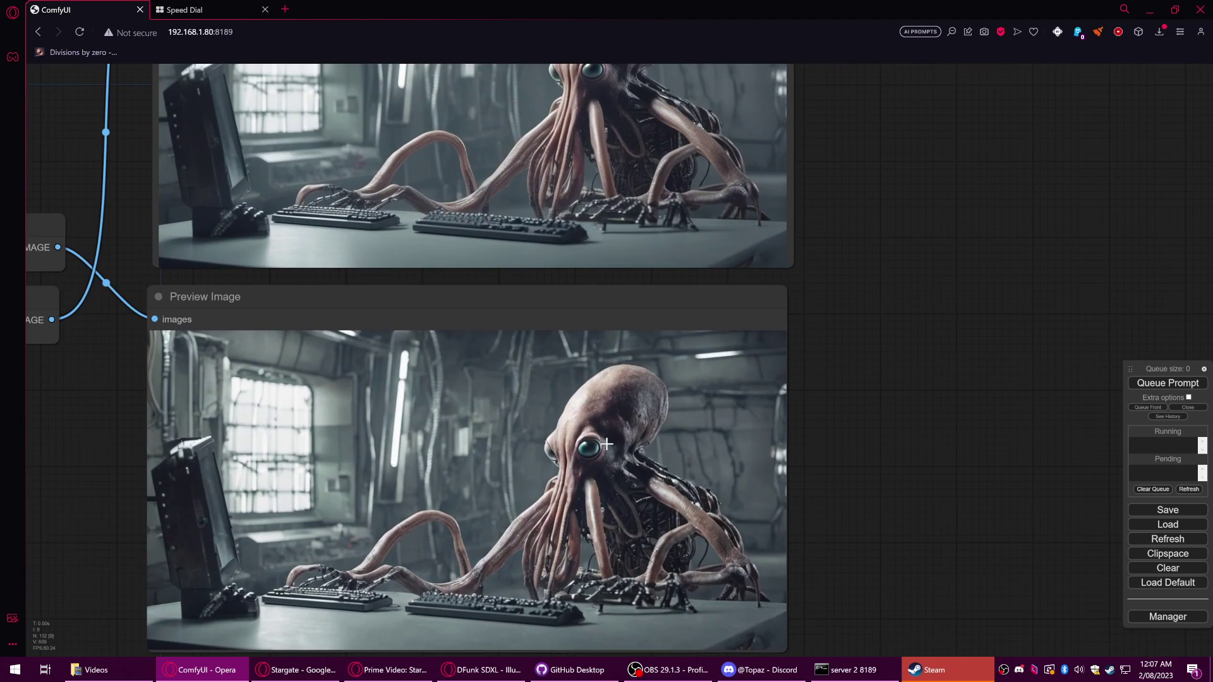
pyautogui.scroll(-9, 606, 446)
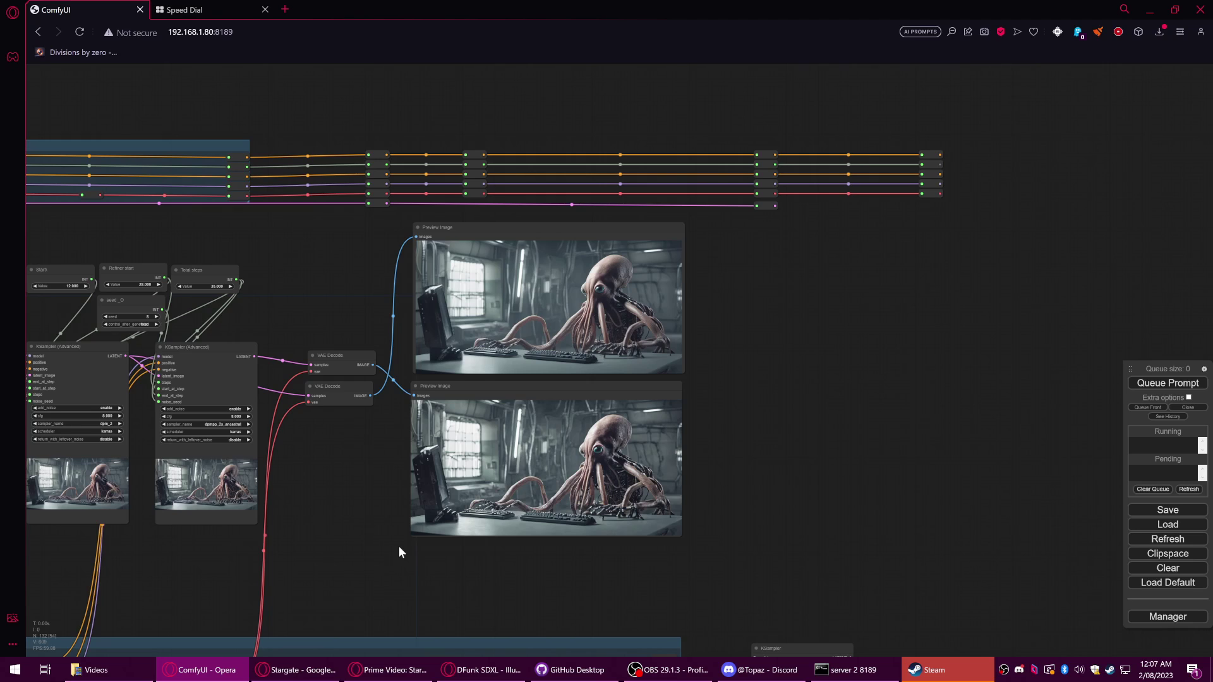
# - Insert "with bat wing sitting on a desk" after "squid" in the positive prompt feeding Prediffusion and queue a generation
pyautogui.moveTo(321, 551); pyautogui.dragTo(778, 536)
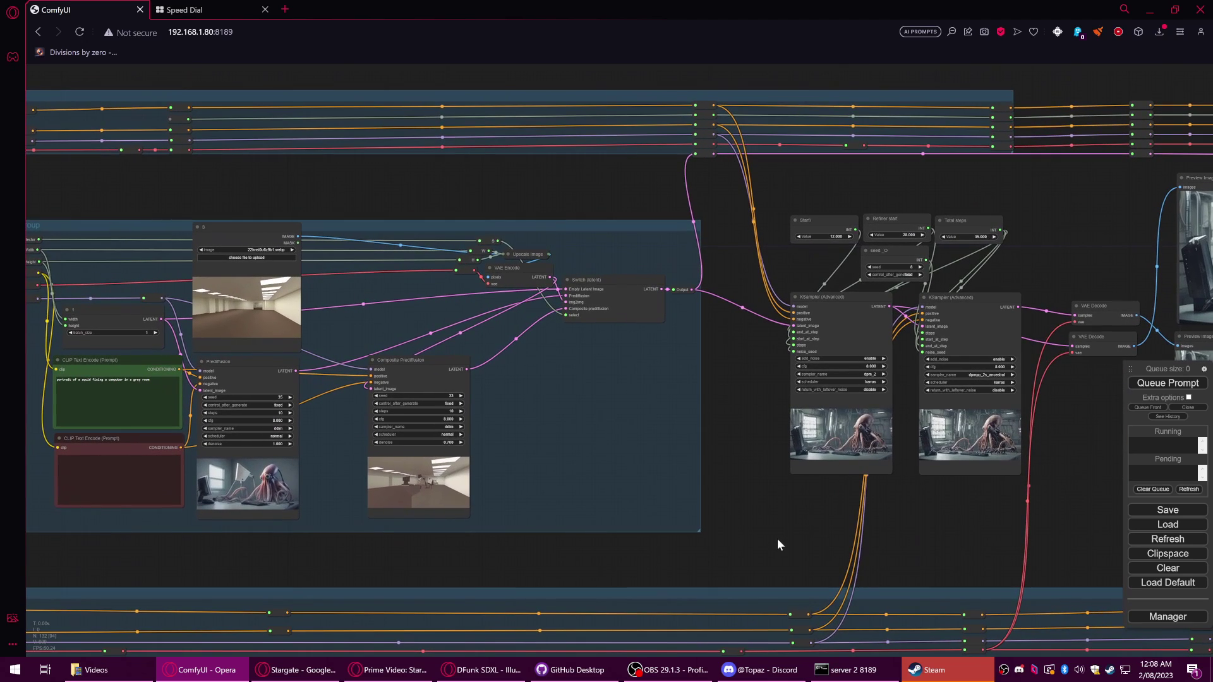
pyautogui.moveTo(650, 548); pyautogui.dragTo(745, 543)
pyautogui.moveTo(590, 538); pyautogui.dragTo(746, 528)
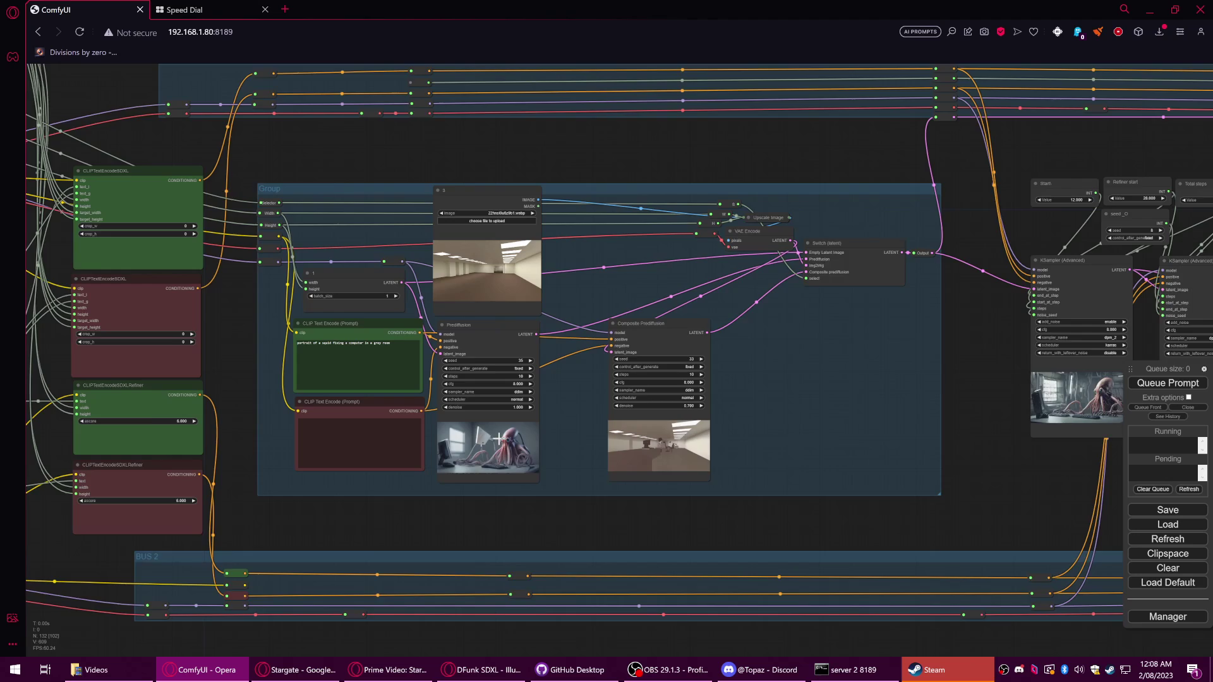
pyautogui.scroll(5, 499, 438)
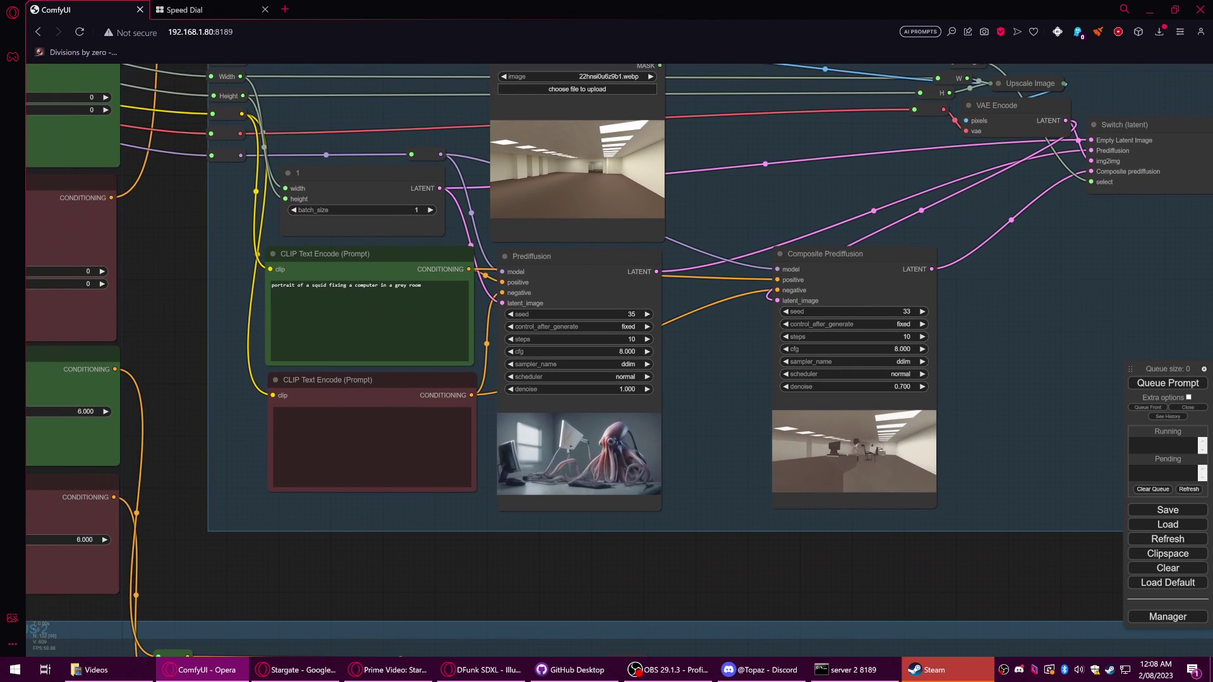
pyautogui.click(327, 285)
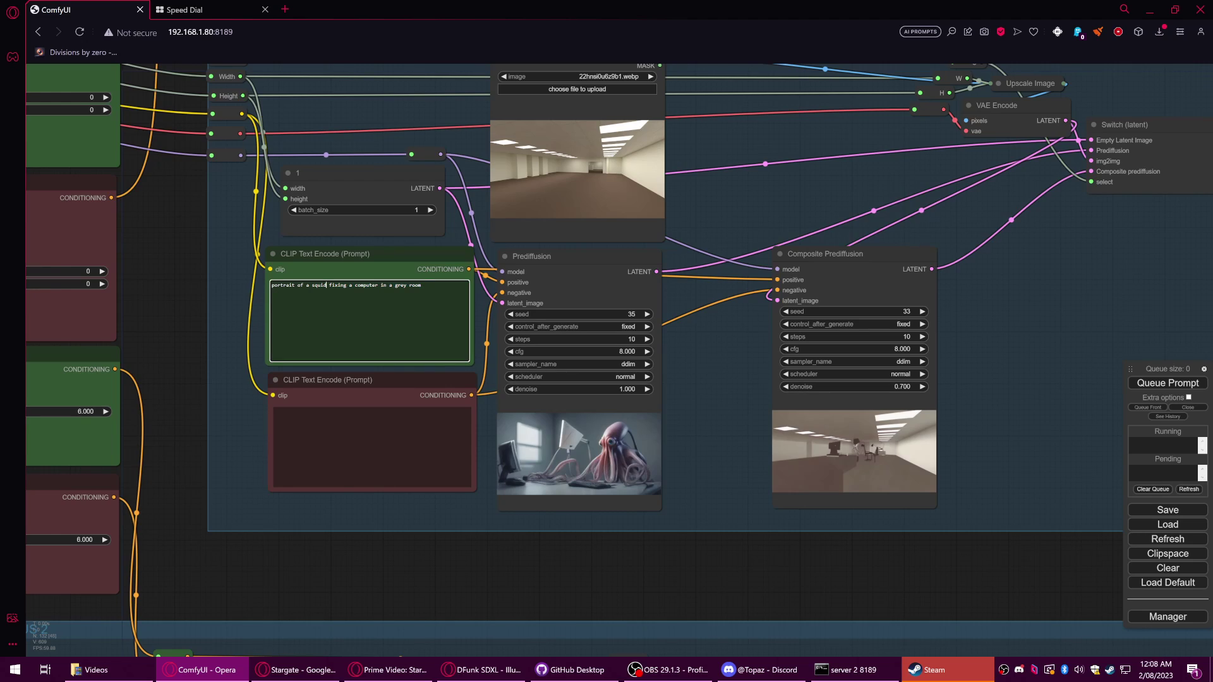
pyautogui.moveTo(311, 285); pyautogui.dragTo(346, 285)
pyautogui.click(303, 286)
pyautogui.write('with bat wing sitting on a desk')
pyautogui.click(1157, 384)
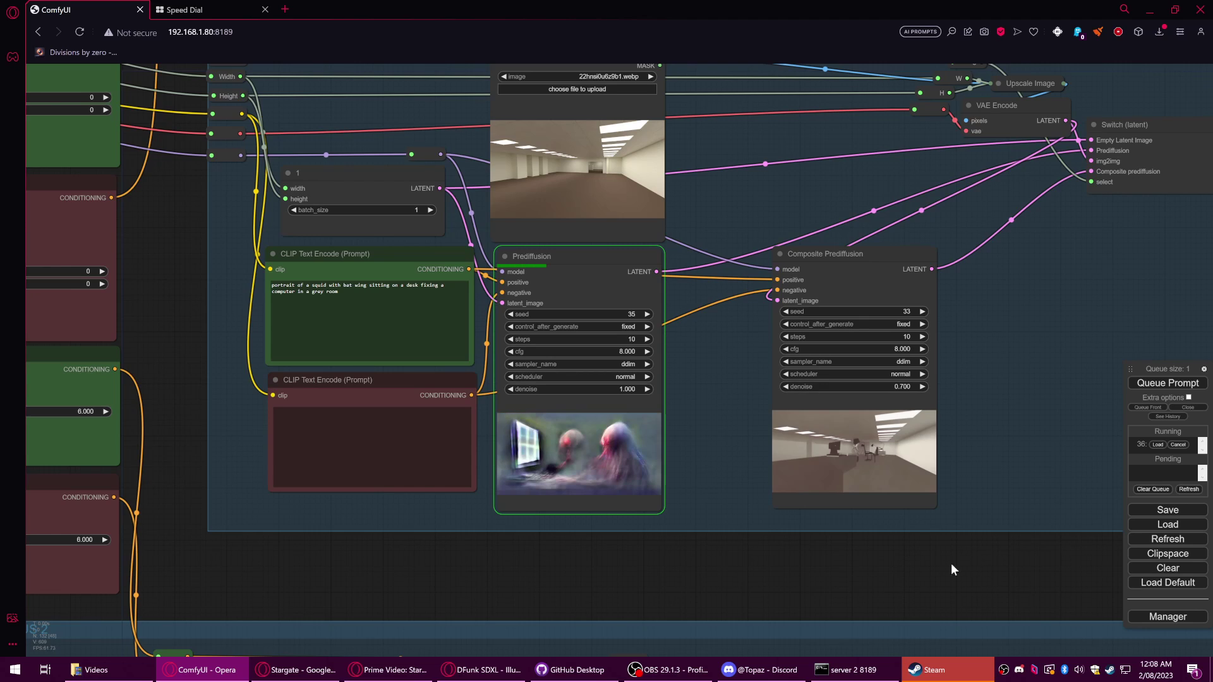
# - Check the Prediffusion preview up close while the generation with the edited prompt runs
pyautogui.moveTo(1039, 568); pyautogui.dragTo(876, 589)
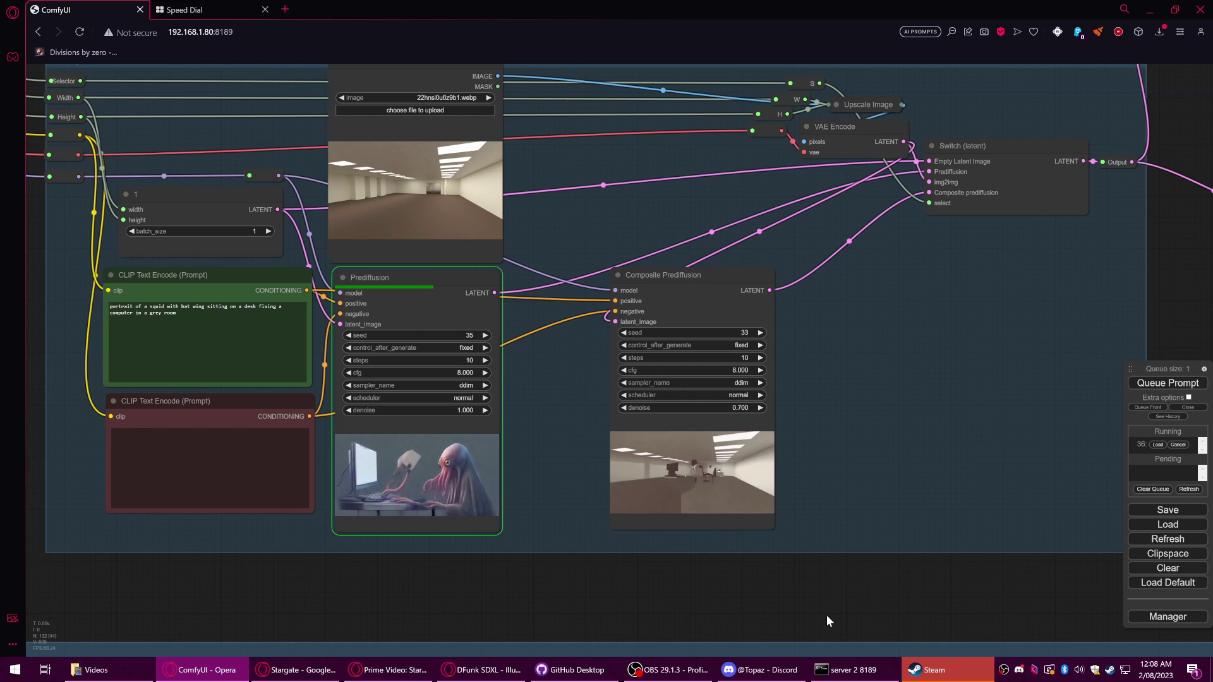
pyautogui.moveTo(752, 604); pyautogui.dragTo(768, 599)
pyautogui.scroll(10, 602, 475)
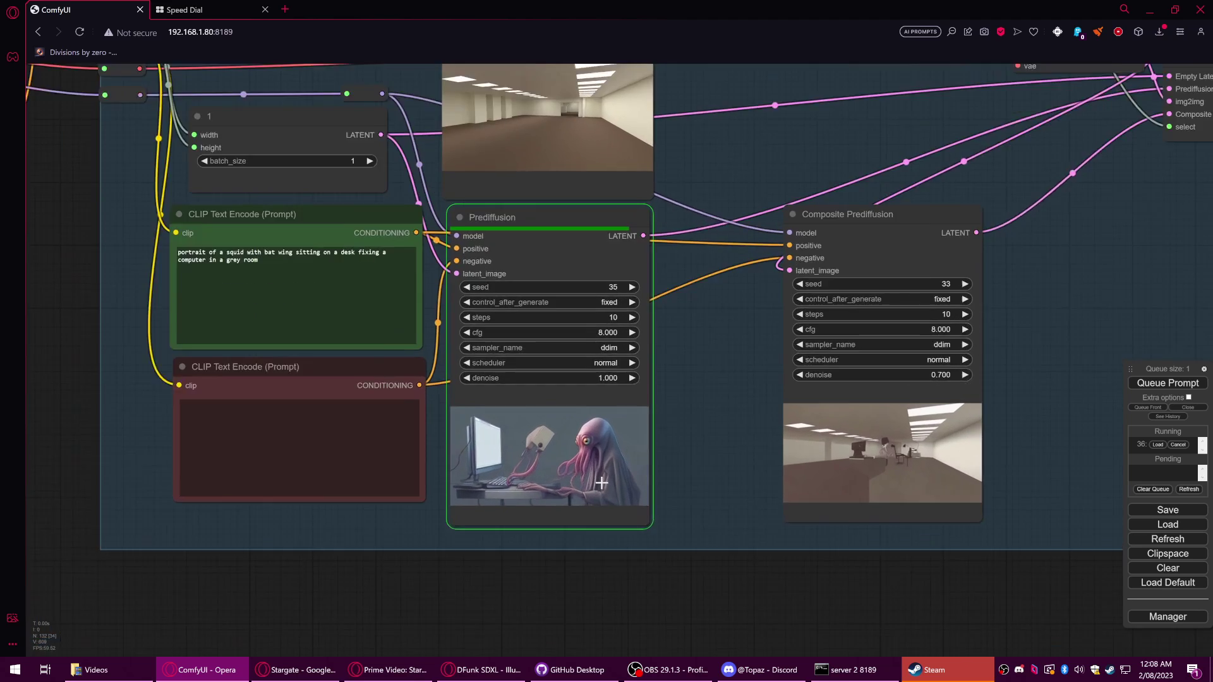
# - Follow the running generation from the Prediffusion group to the base KSampler and examine its sampling preview up close
pyautogui.scroll(-7, 601, 475)
pyautogui.scroll(-7, 601, 475)
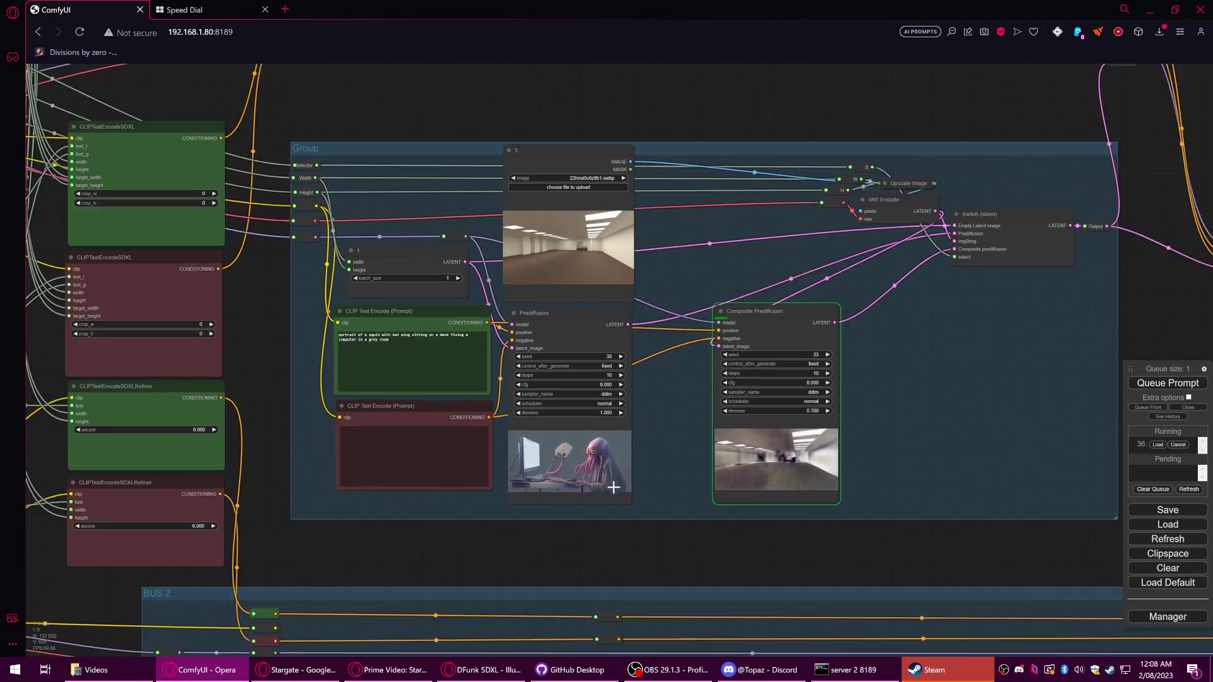
pyautogui.moveTo(916, 552); pyautogui.dragTo(761, 568)
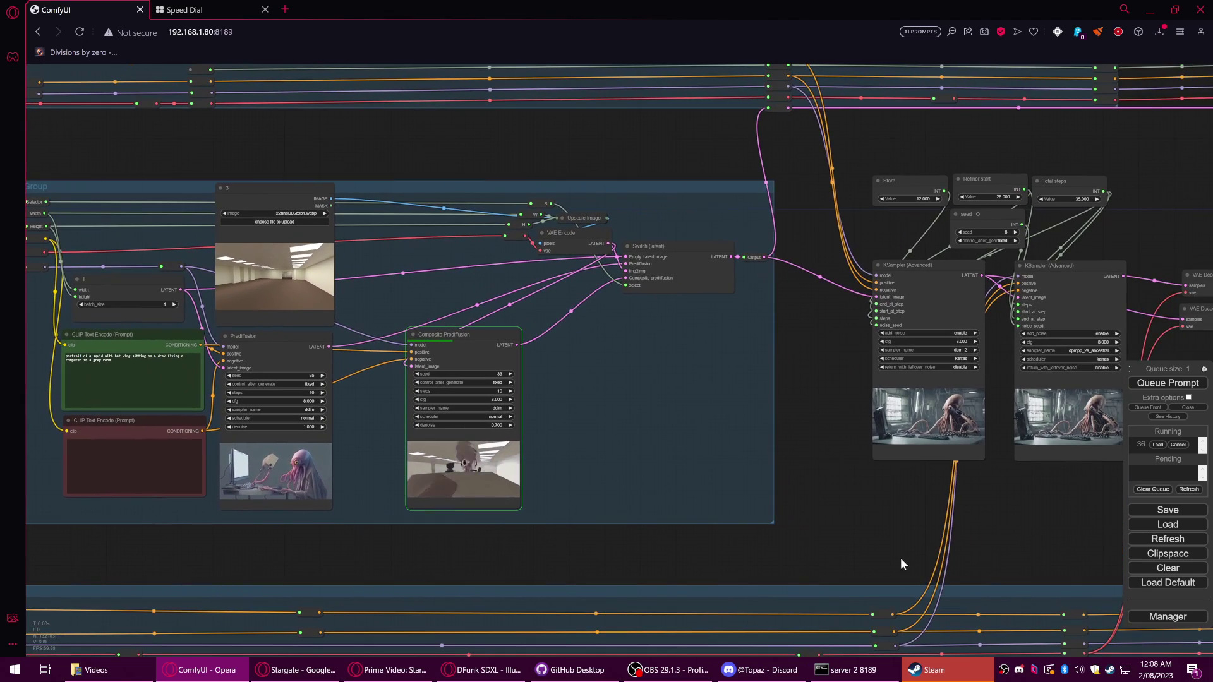
pyautogui.moveTo(902, 561); pyautogui.dragTo(783, 558)
pyautogui.moveTo(896, 539); pyautogui.dragTo(788, 545)
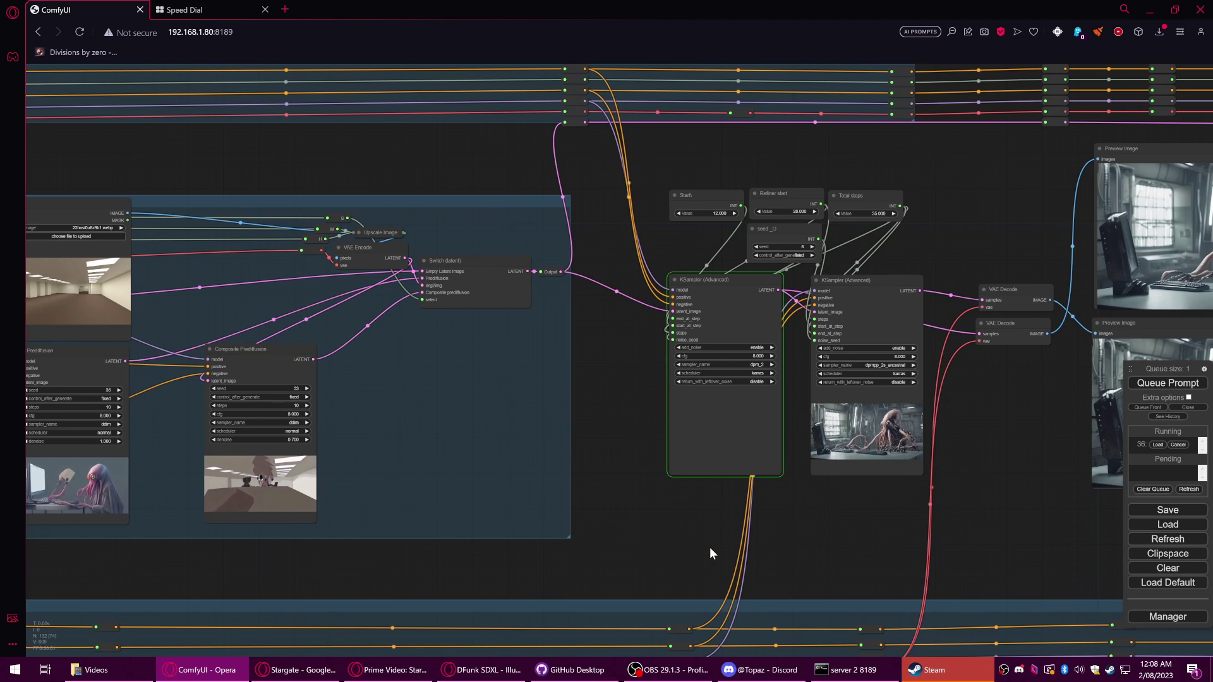
pyautogui.moveTo(752, 528); pyautogui.dragTo(655, 553)
pyautogui.scroll(10, 675, 486)
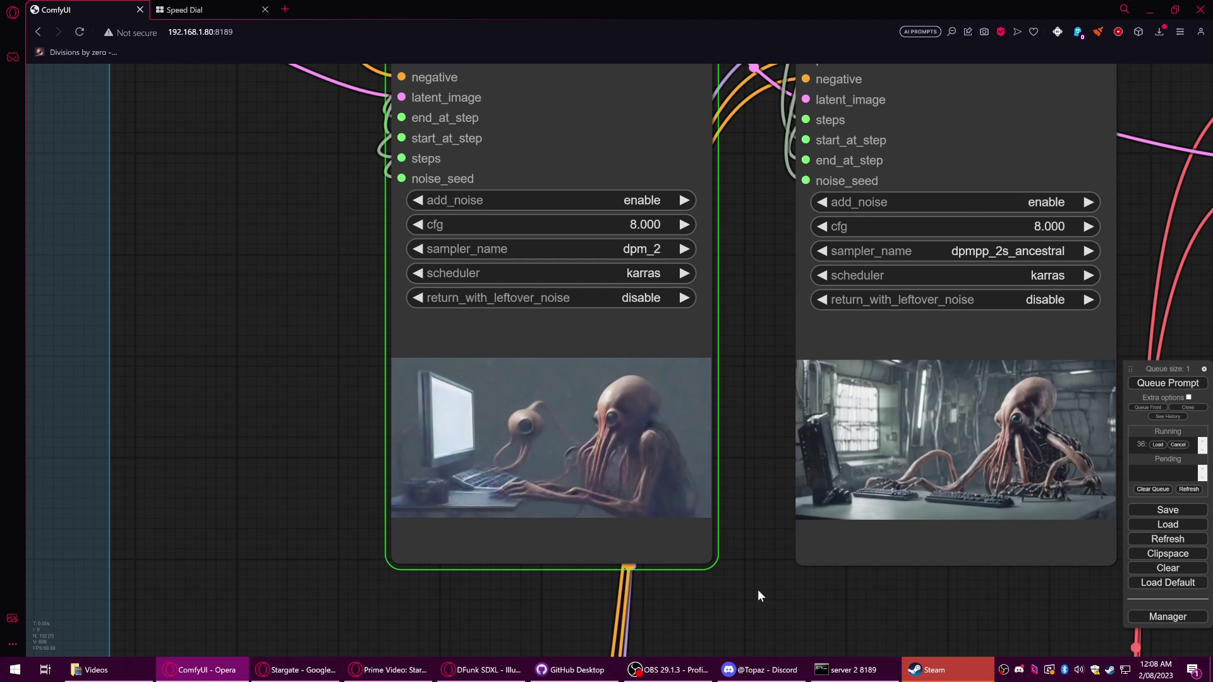
pyautogui.scroll(-4, 757, 589)
pyautogui.moveTo(725, 620); pyautogui.dragTo(754, 556)
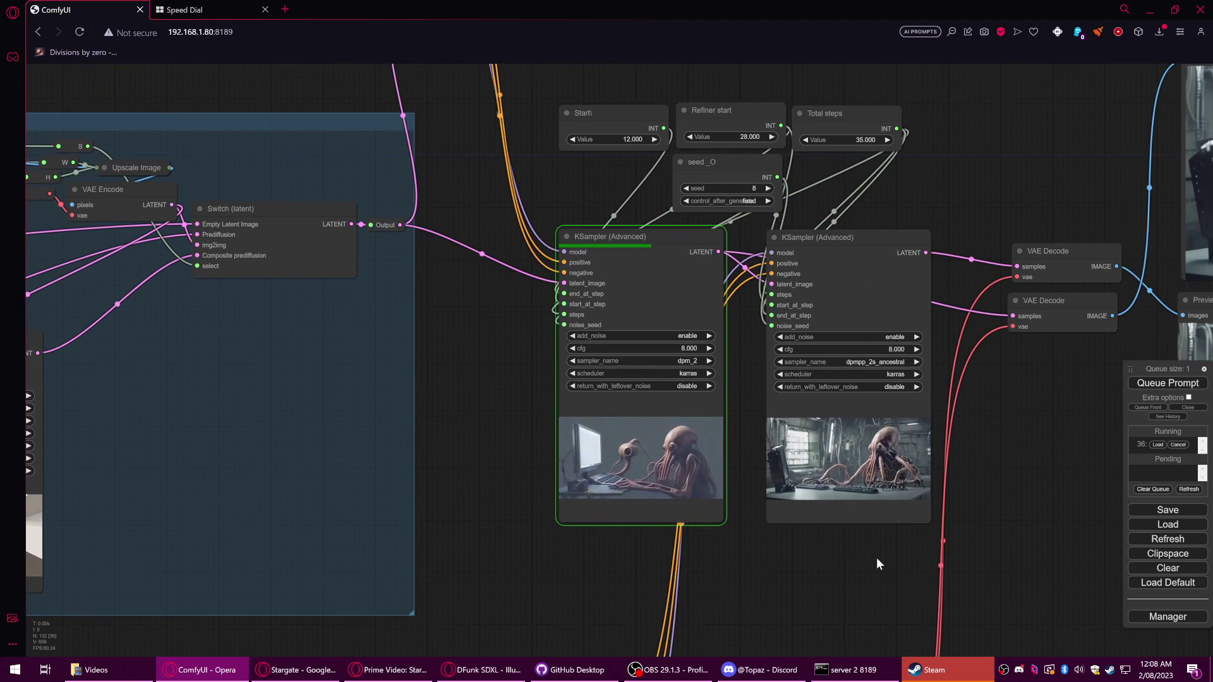
# - Watch the two output previews as base sampling finishes, and inspect the decoded base image's arm and keyboard details up close
pyautogui.moveTo(934, 571); pyautogui.dragTo(629, 564)
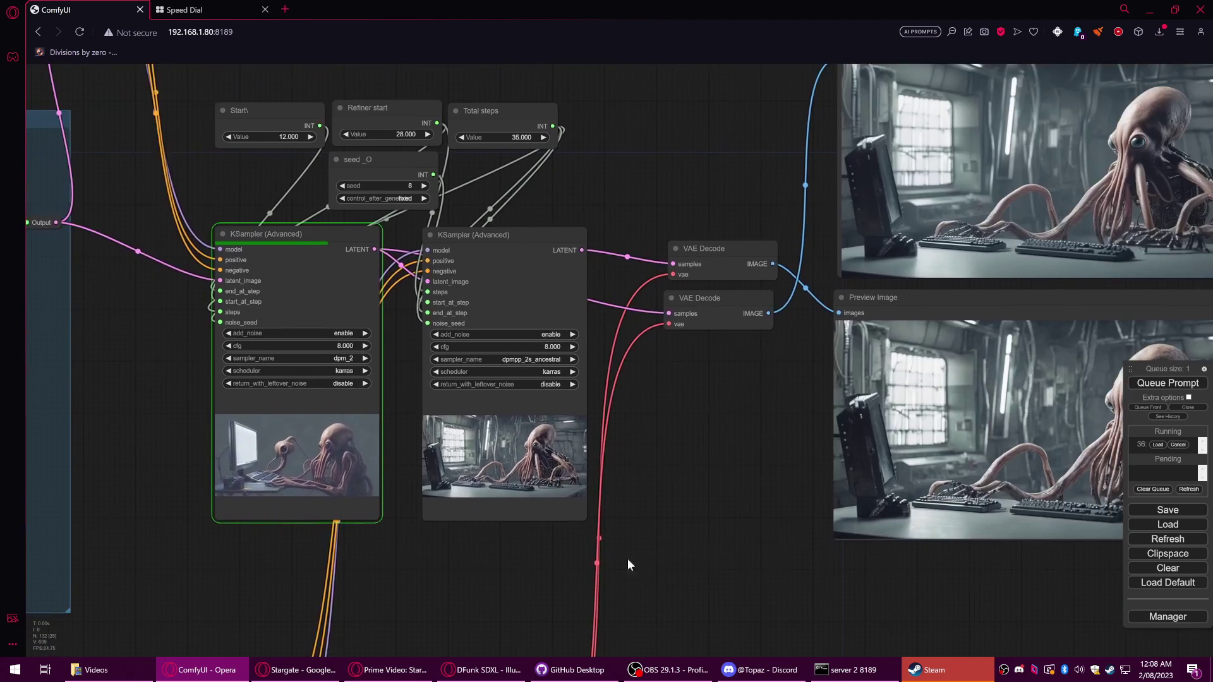
pyautogui.scroll(-2, 750, 562)
pyautogui.moveTo(743, 529); pyautogui.dragTo(676, 522)
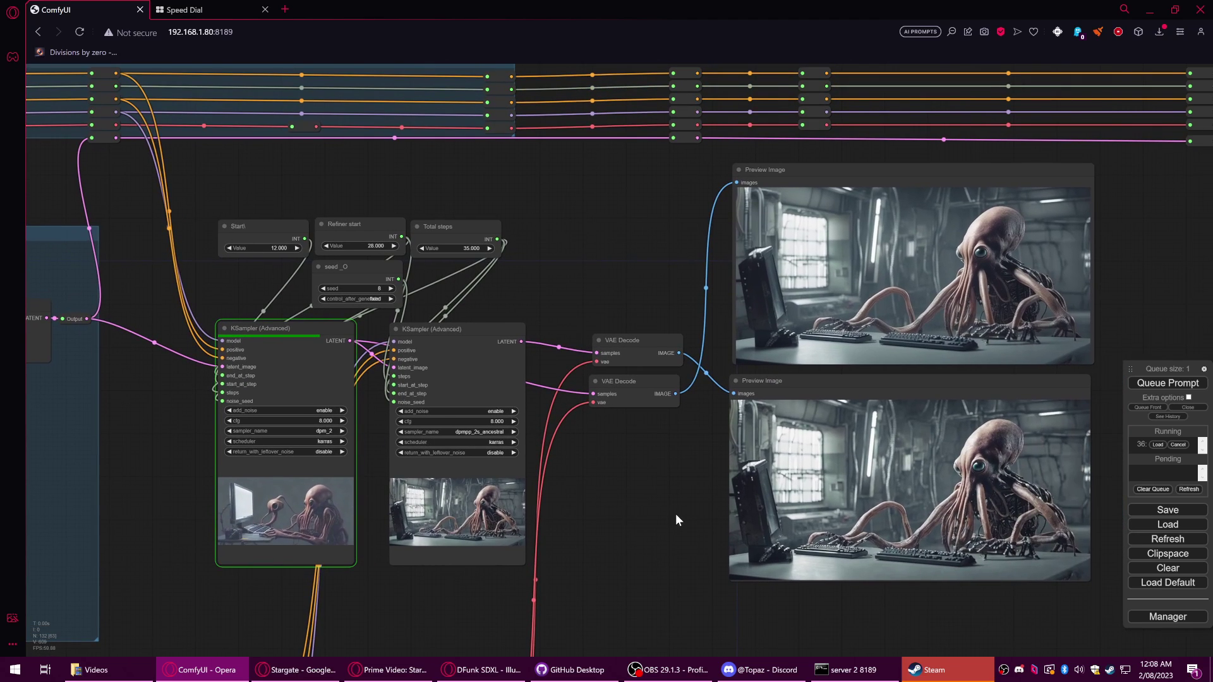
pyautogui.scroll(-2, 652, 528)
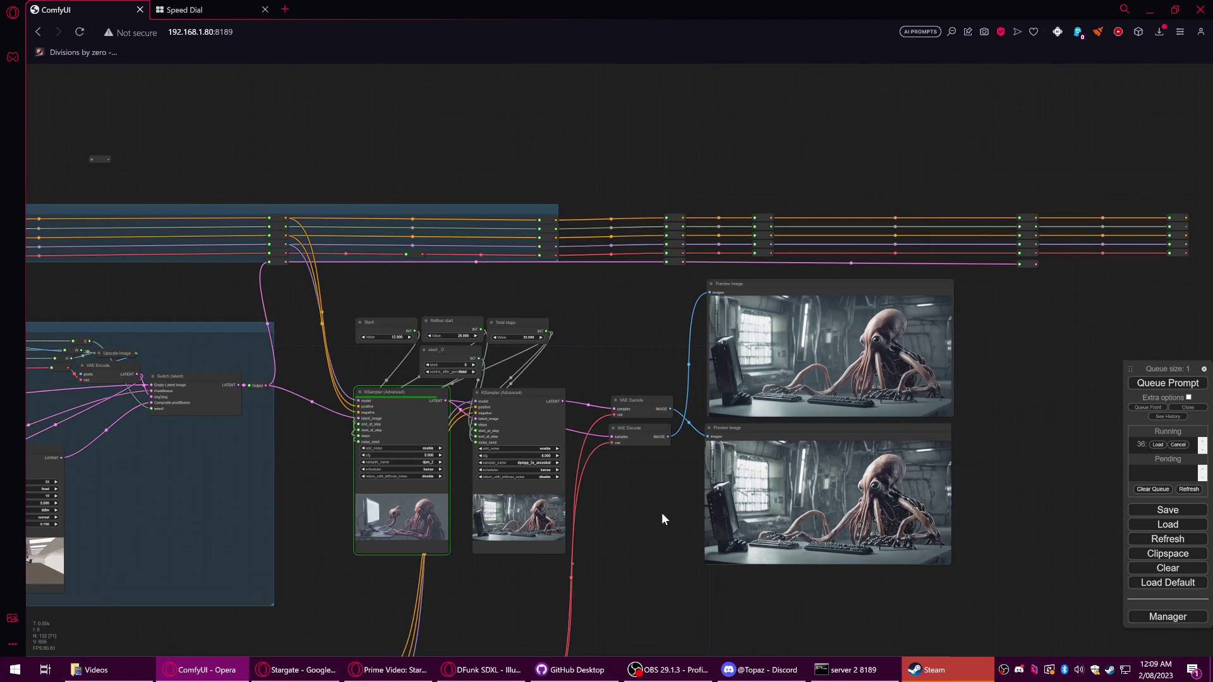
pyautogui.scroll(3, 661, 512)
pyautogui.moveTo(673, 546); pyautogui.dragTo(517, 547)
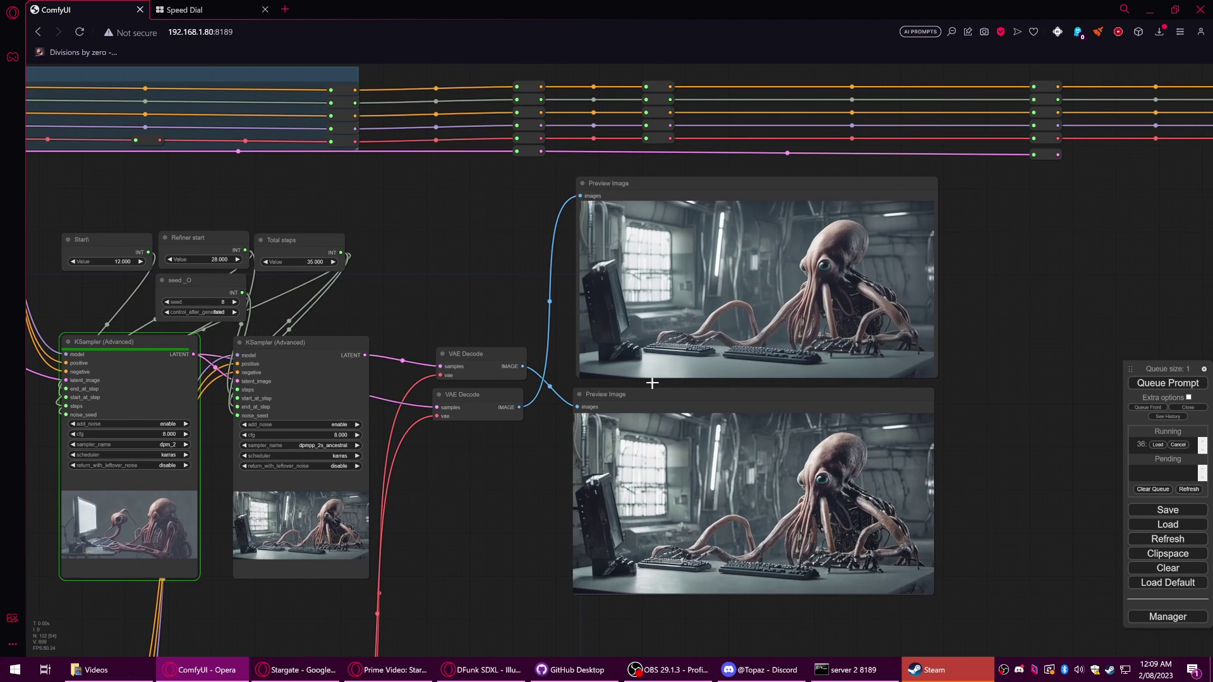
pyautogui.scroll(4, 998, 549)
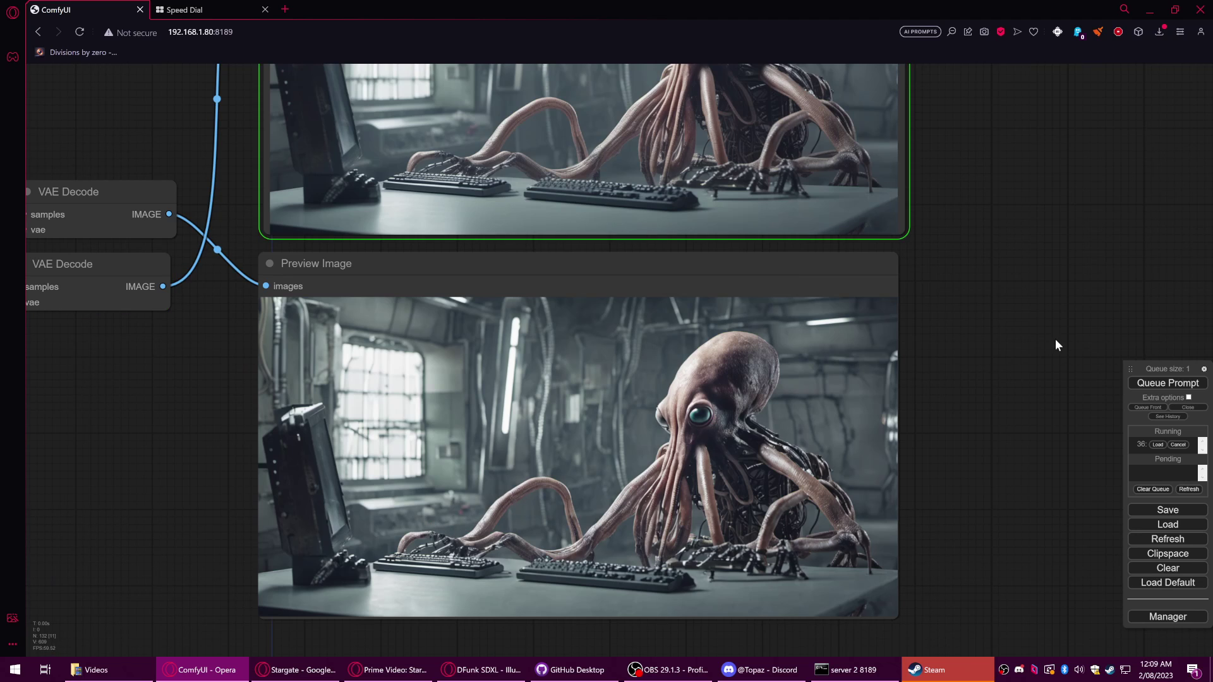
pyautogui.moveTo(1039, 382); pyautogui.dragTo(989, 595)
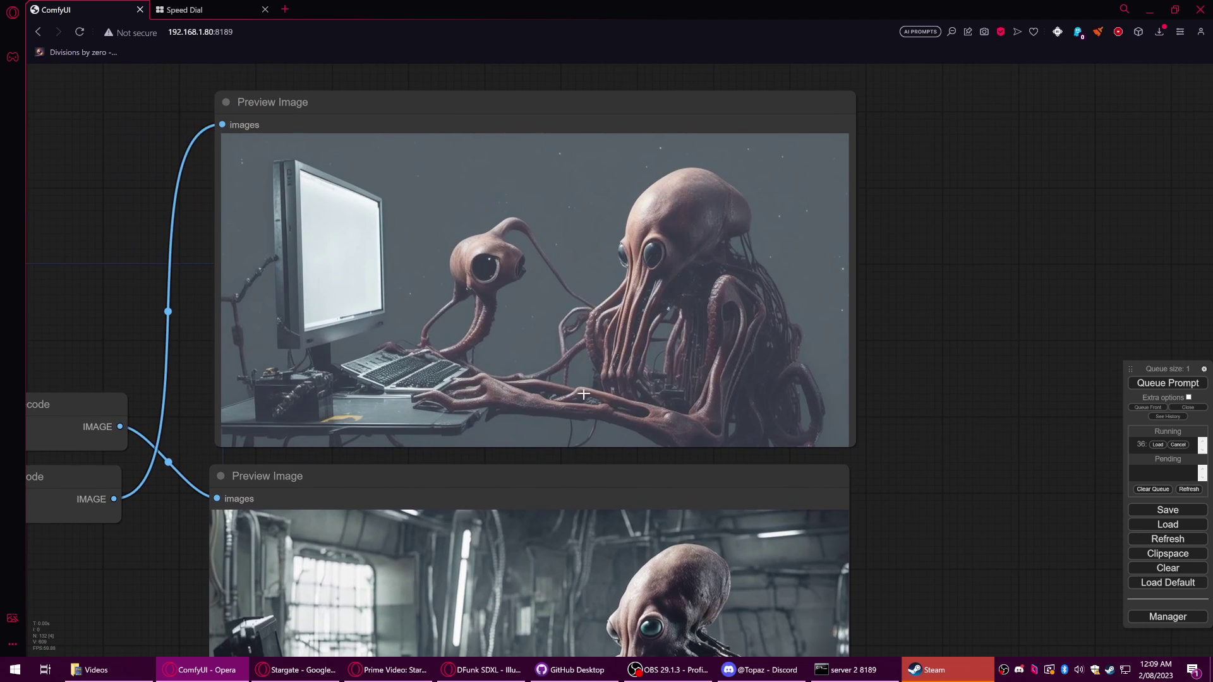
pyautogui.scroll(1, 545, 385)
pyautogui.scroll(11, 546, 385)
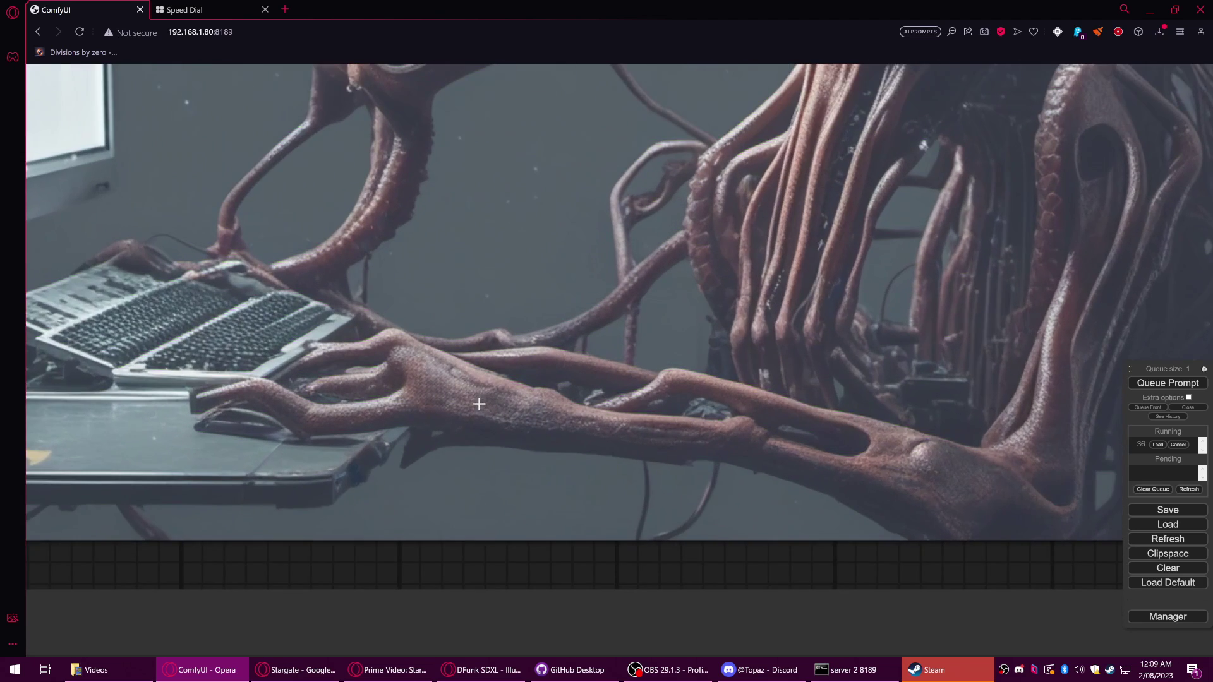
pyautogui.scroll(-8, 897, 480)
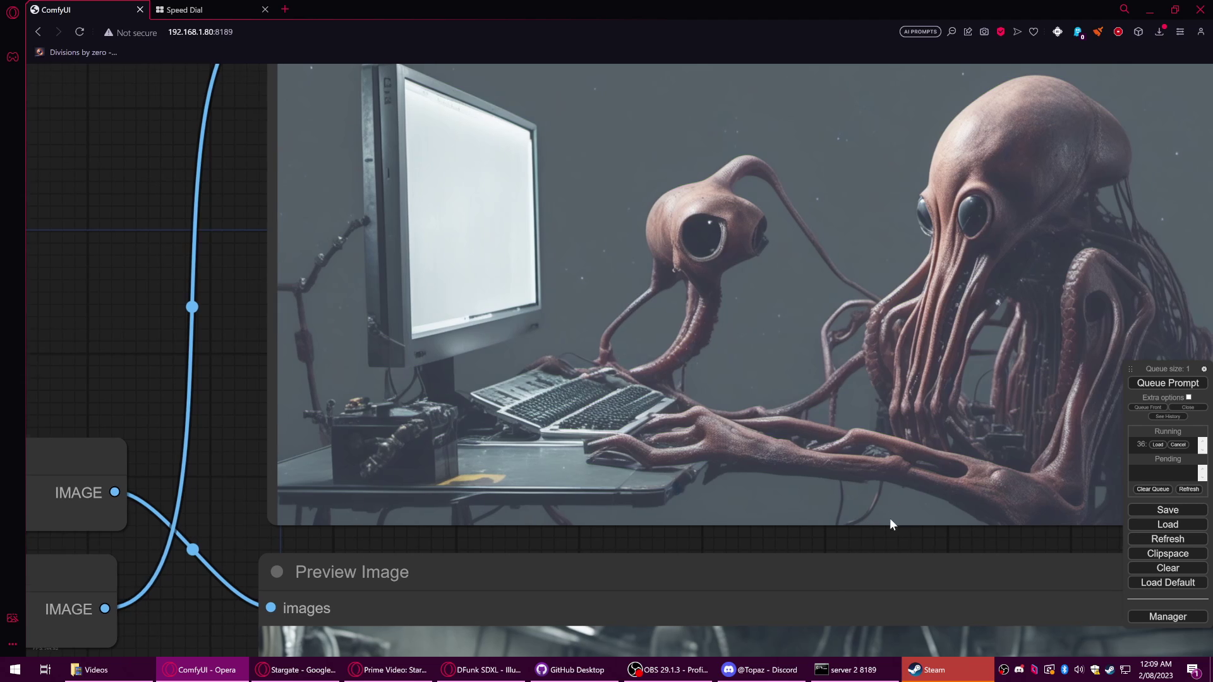
# - Inspect the refined preview image up close as it updates and compare its detail with the base preview above it
pyautogui.moveTo(889, 524); pyautogui.dragTo(676, 210)
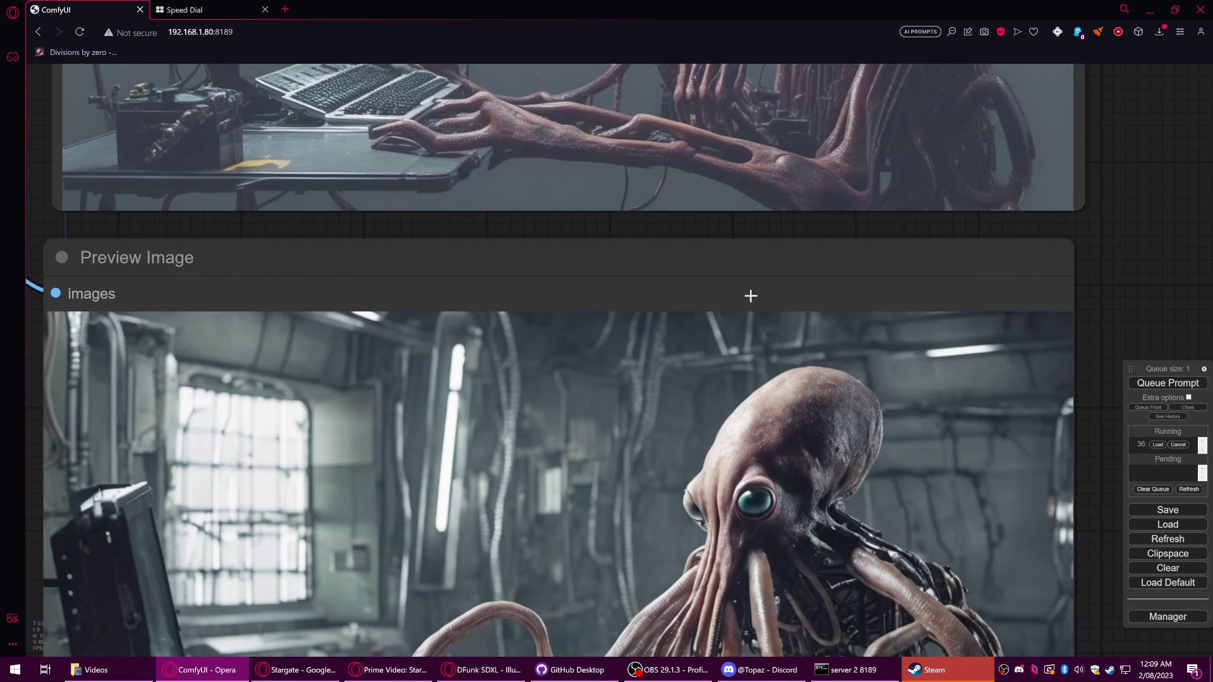
pyautogui.scroll(-4, 1066, 473)
pyautogui.moveTo(1072, 502); pyautogui.dragTo(1031, 385)
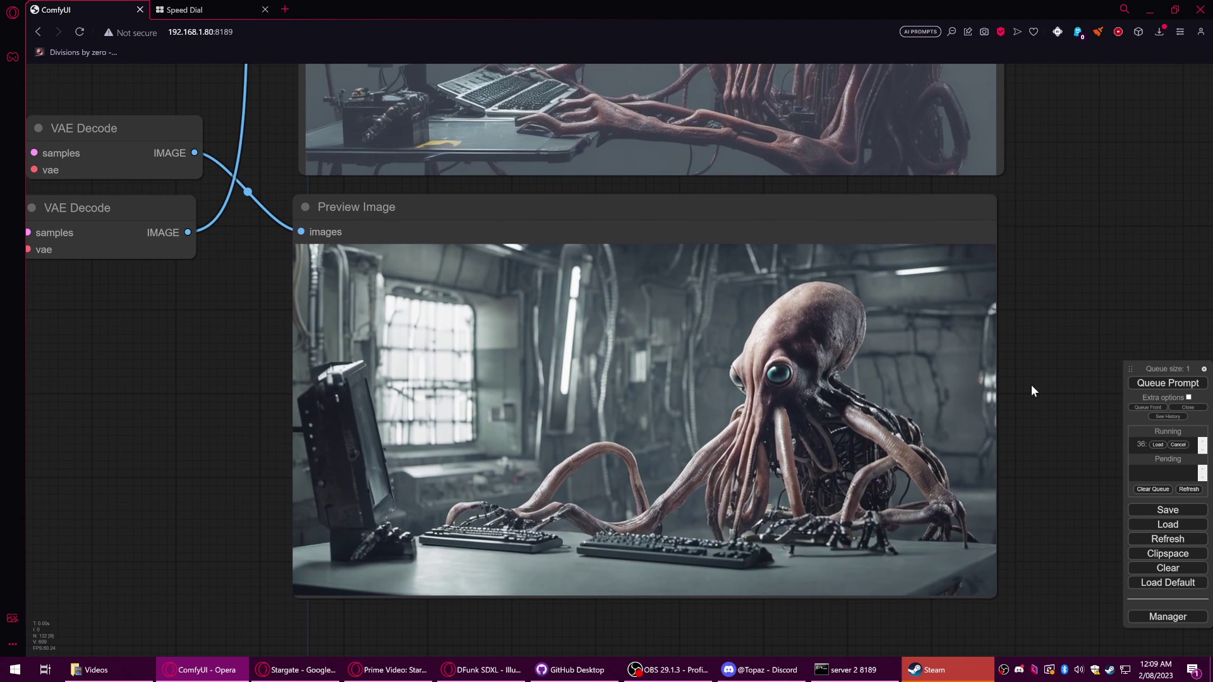
pyautogui.scroll(-5, 1022, 406)
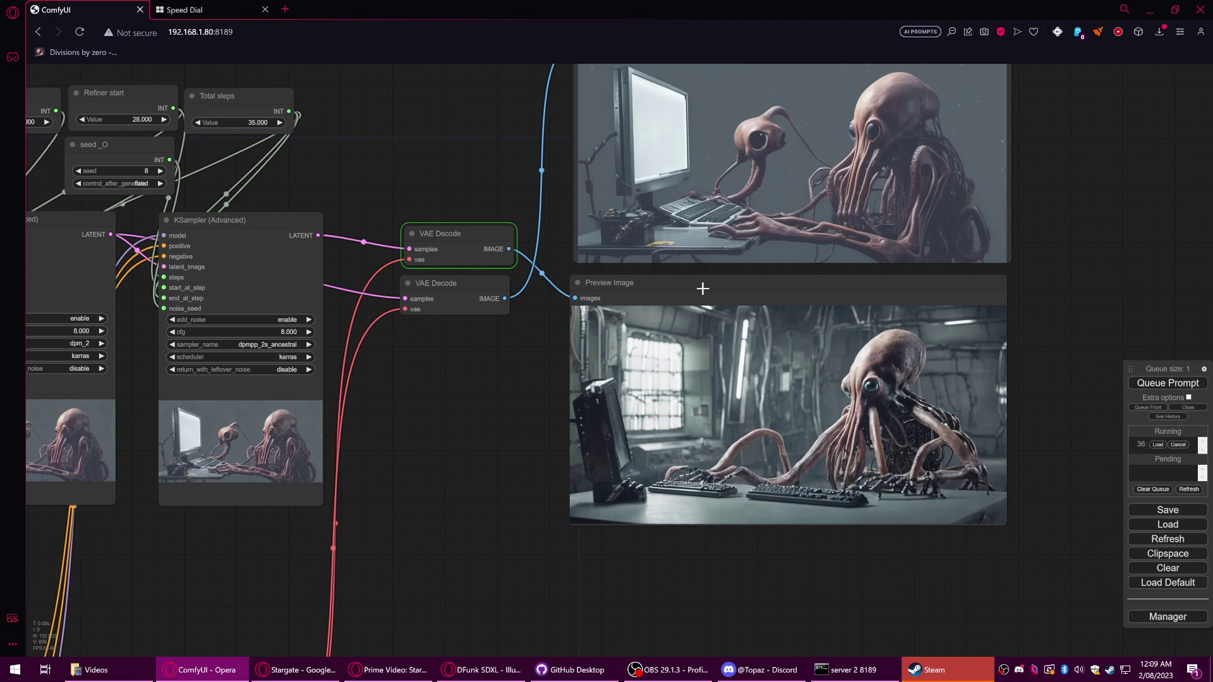
pyautogui.scroll(10, 827, 490)
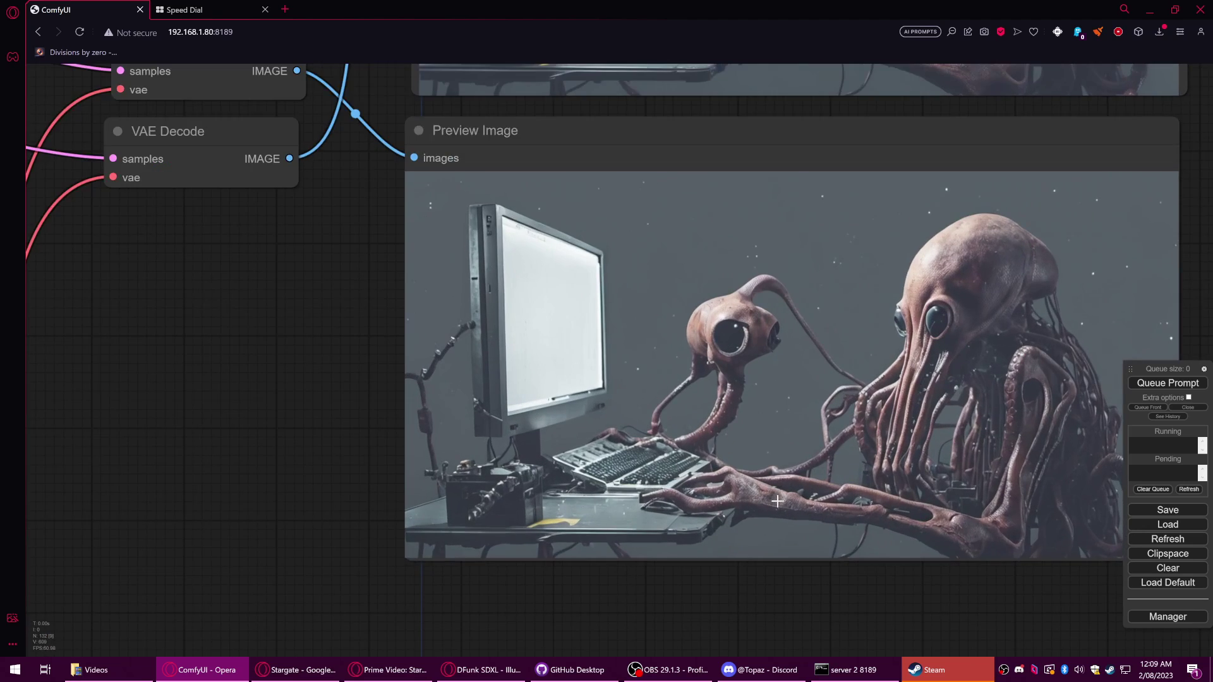
pyautogui.scroll(-3, 874, 508)
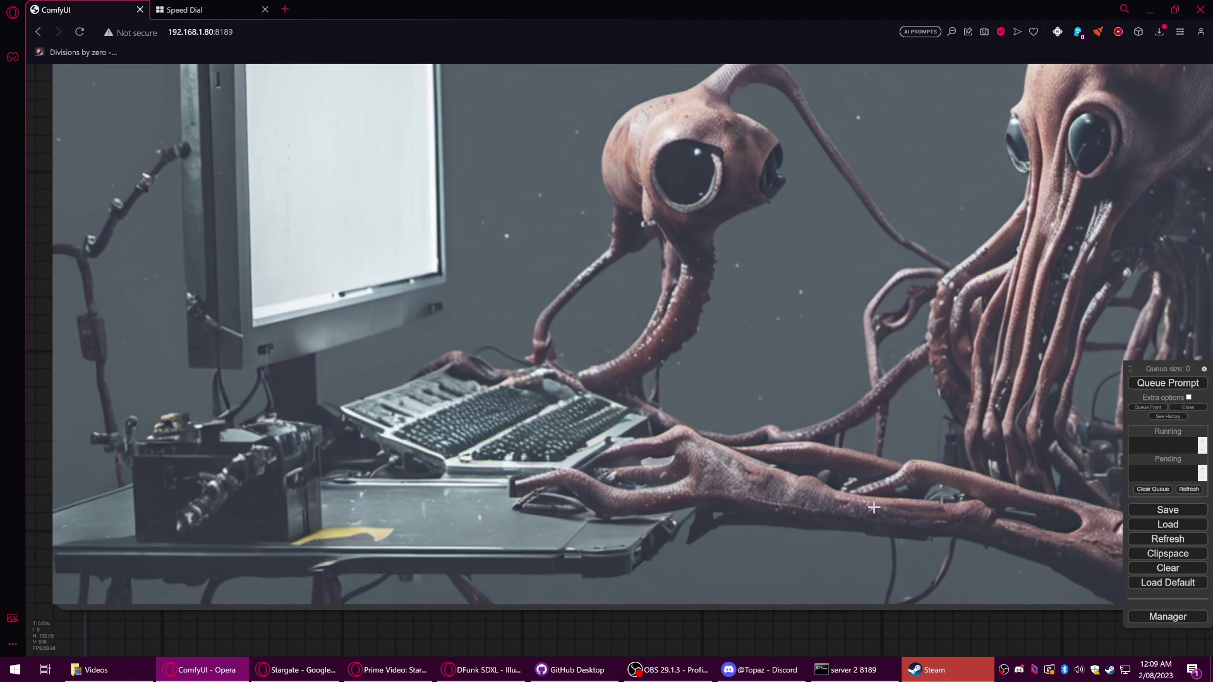
pyautogui.scroll(-5, 987, 590)
pyautogui.scroll(3, 807, 616)
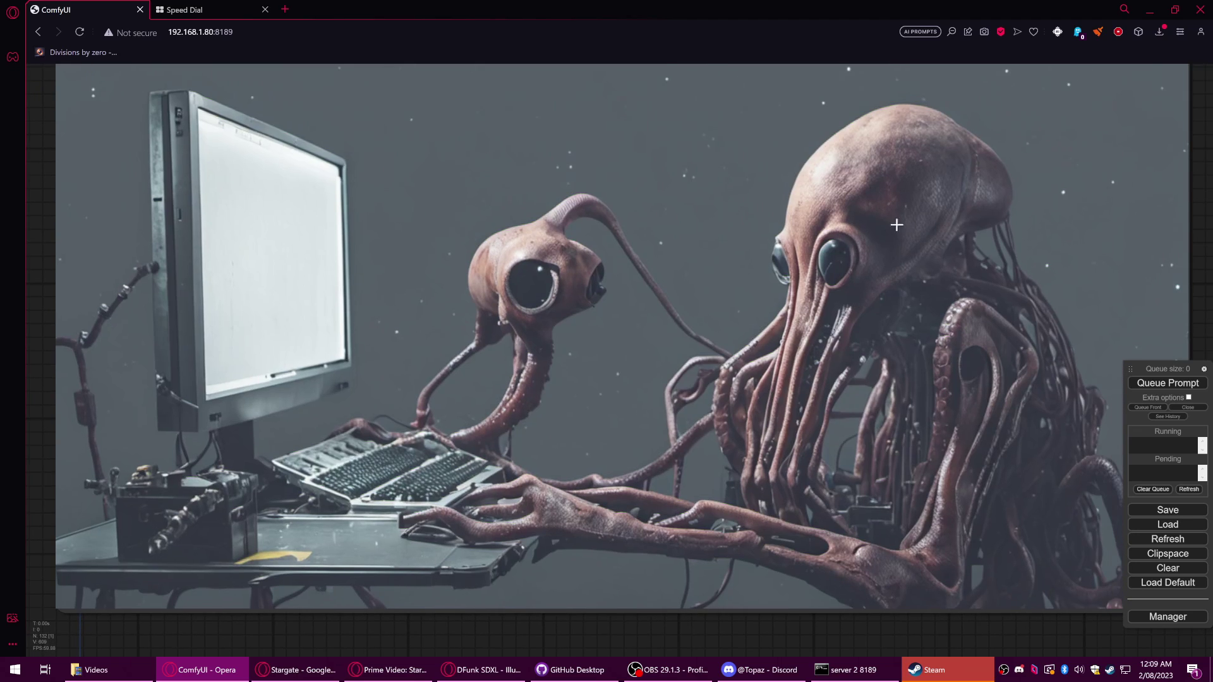
pyautogui.scroll(-4, 861, 371)
pyautogui.moveTo(1139, 226); pyautogui.dragTo(923, 384)
pyautogui.scroll(-3, 924, 415)
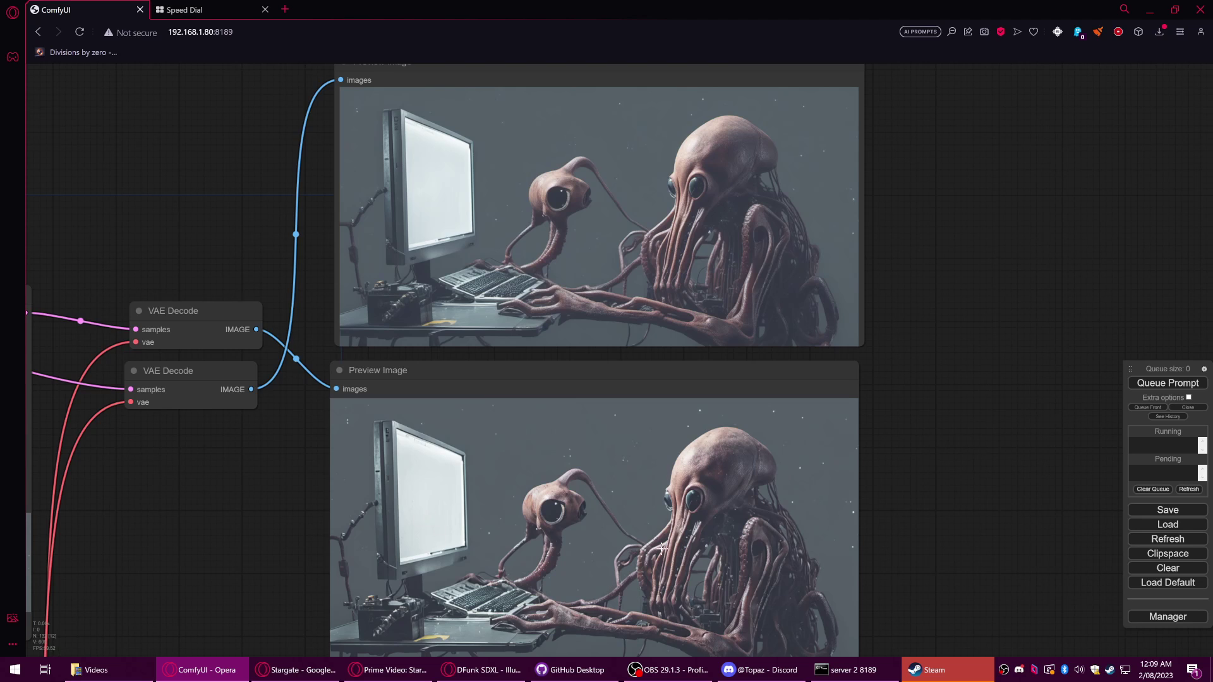
# - Compare the Prediffusion preview's composition with the final base and refined preview images
pyautogui.scroll(-5, 670, 540)
pyautogui.moveTo(408, 578); pyautogui.dragTo(1199, 479)
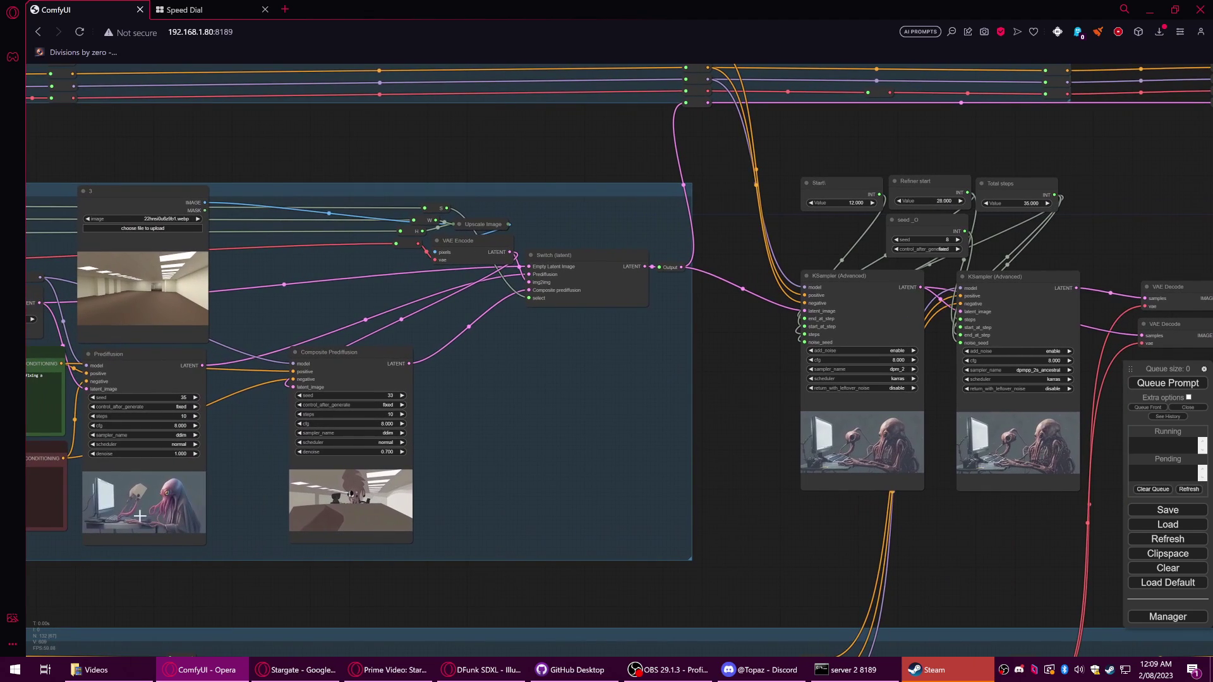
pyautogui.moveTo(968, 601); pyautogui.dragTo(596, 577)
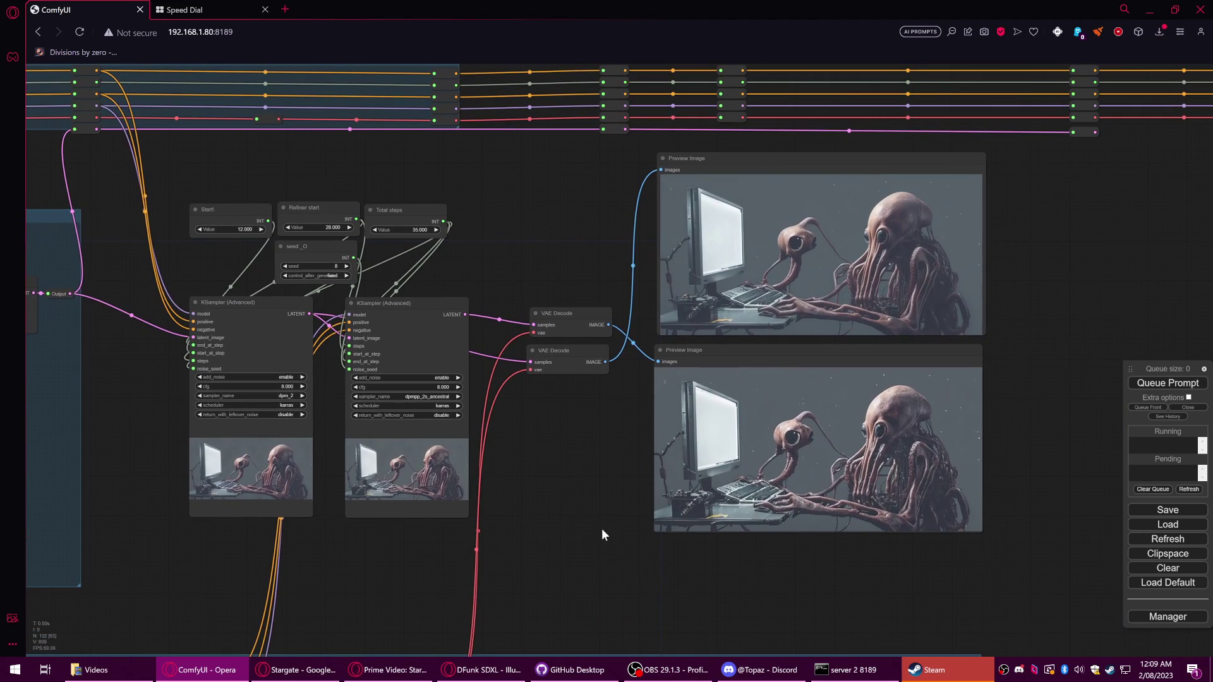
pyautogui.moveTo(581, 500); pyautogui.dragTo(455, 499)
# - Browse the WAS Suite latent and image node categories, including Process, Filter and Masking, without adding a node
pyautogui.scroll(5, 436, 417)
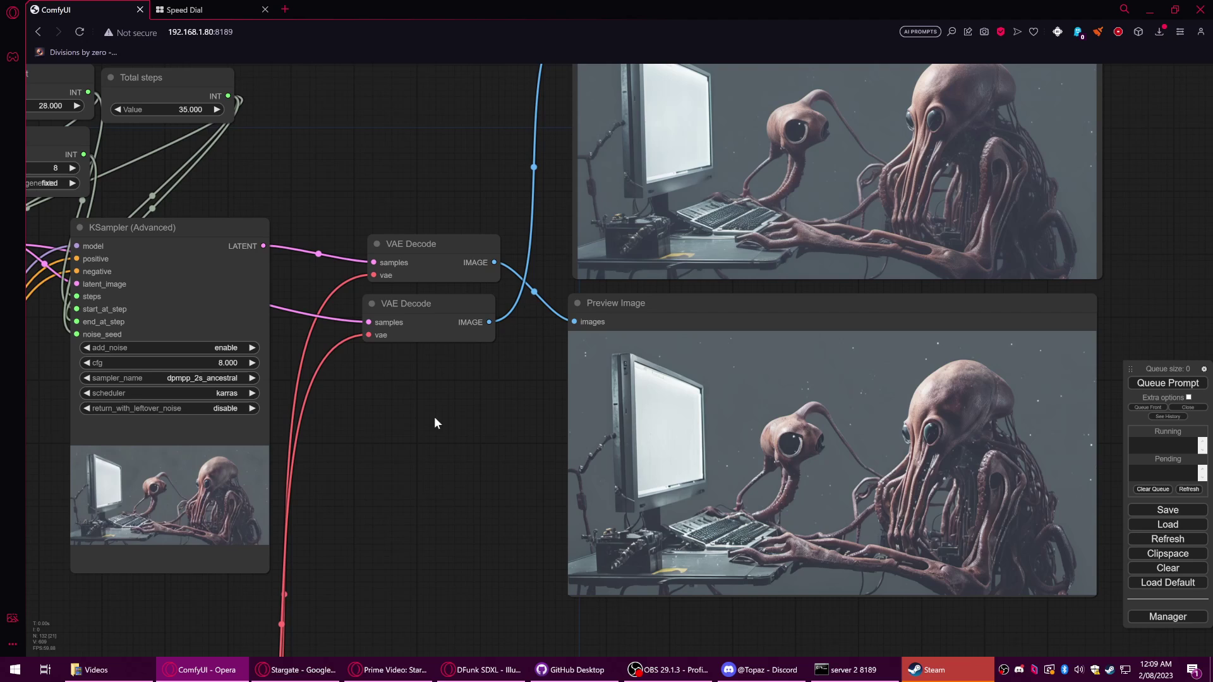
pyautogui.rightClick(434, 407)
pyautogui.click(436, 407)
pyautogui.click(513, 580)
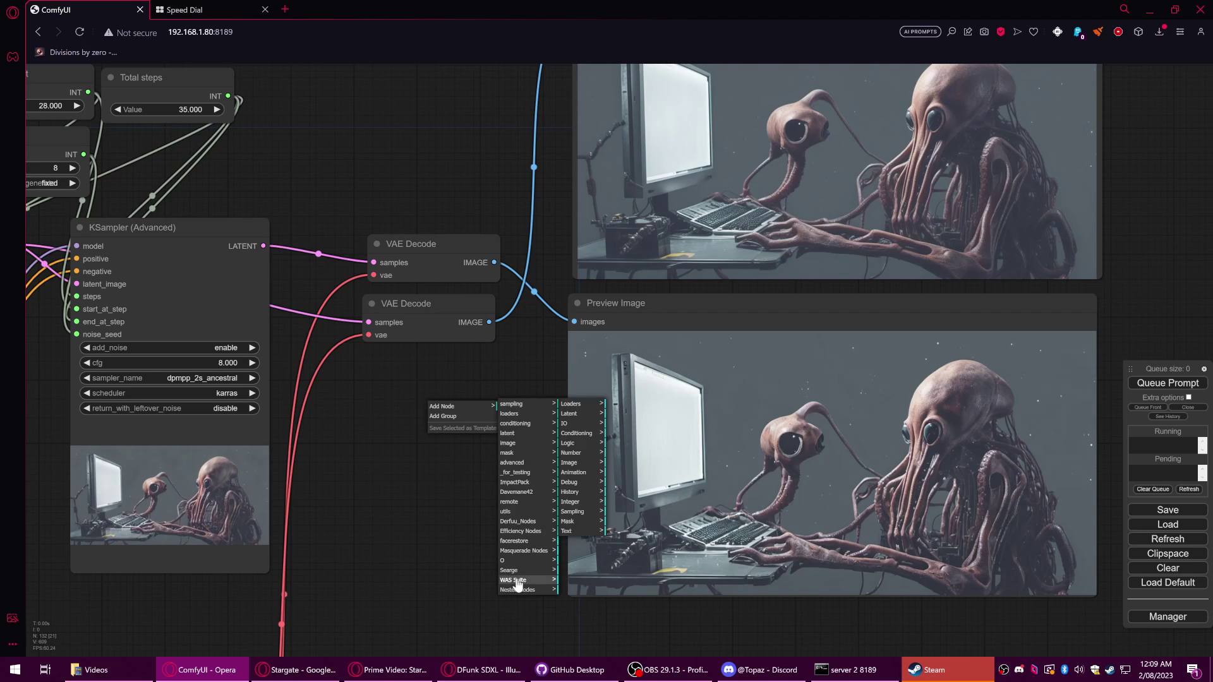
pyautogui.click(584, 415)
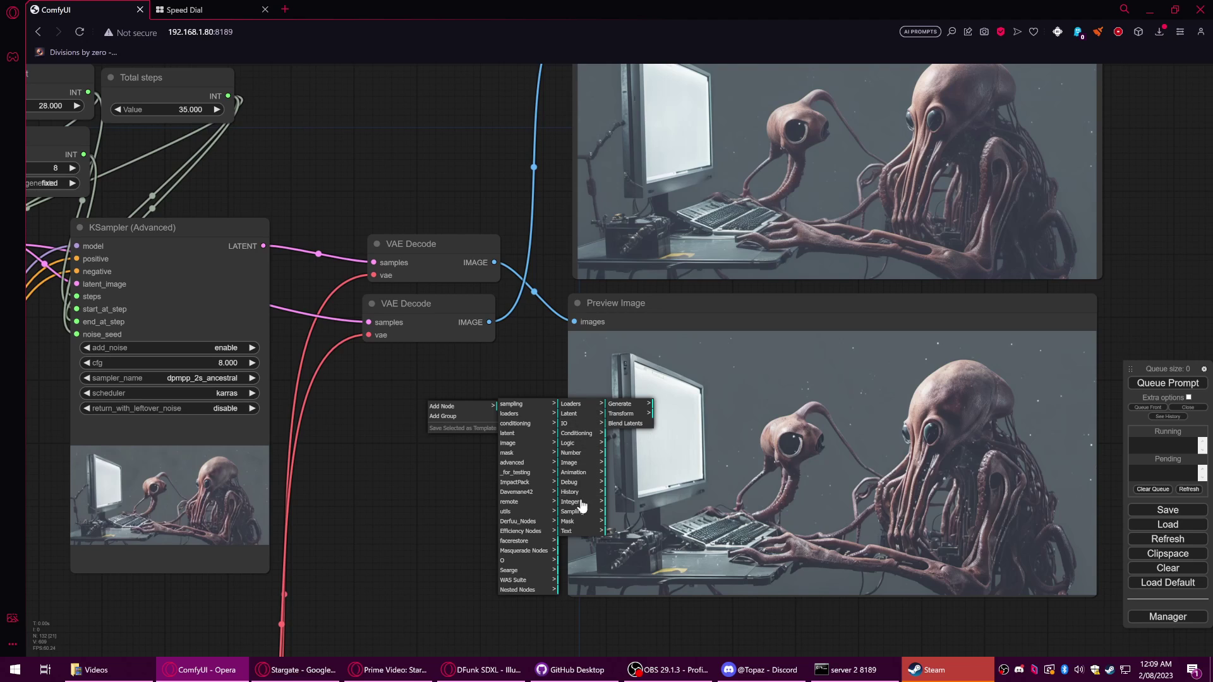
pyautogui.click(568, 462)
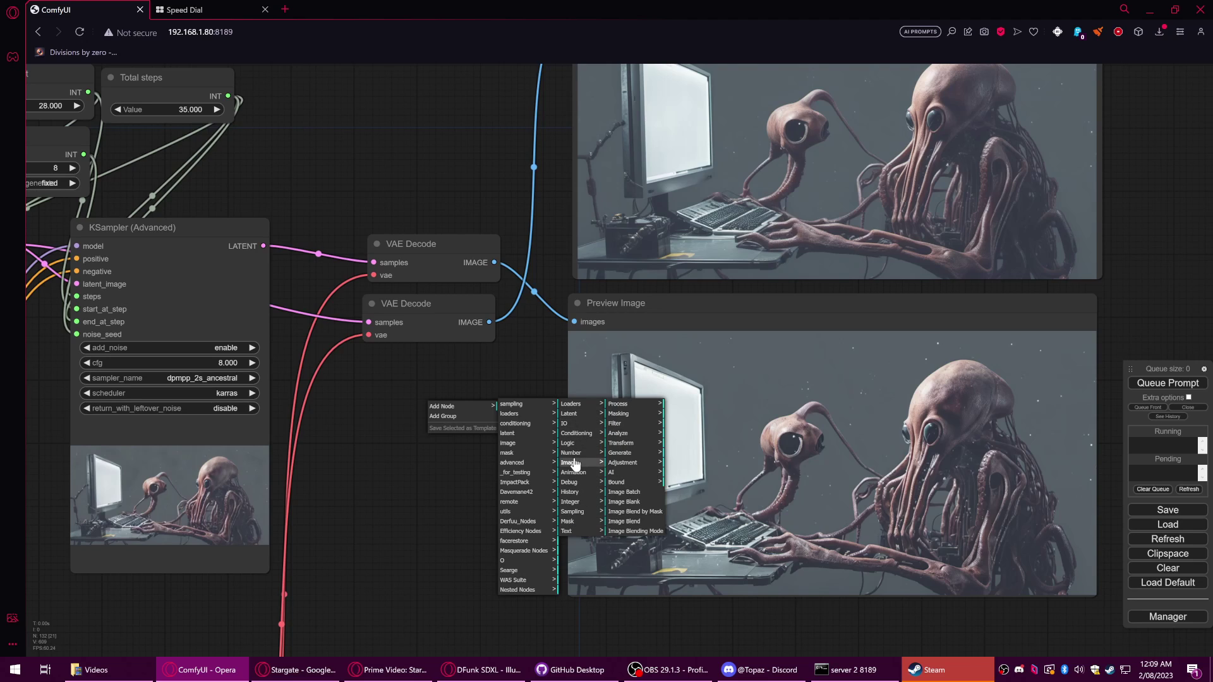
pyautogui.click(634, 407)
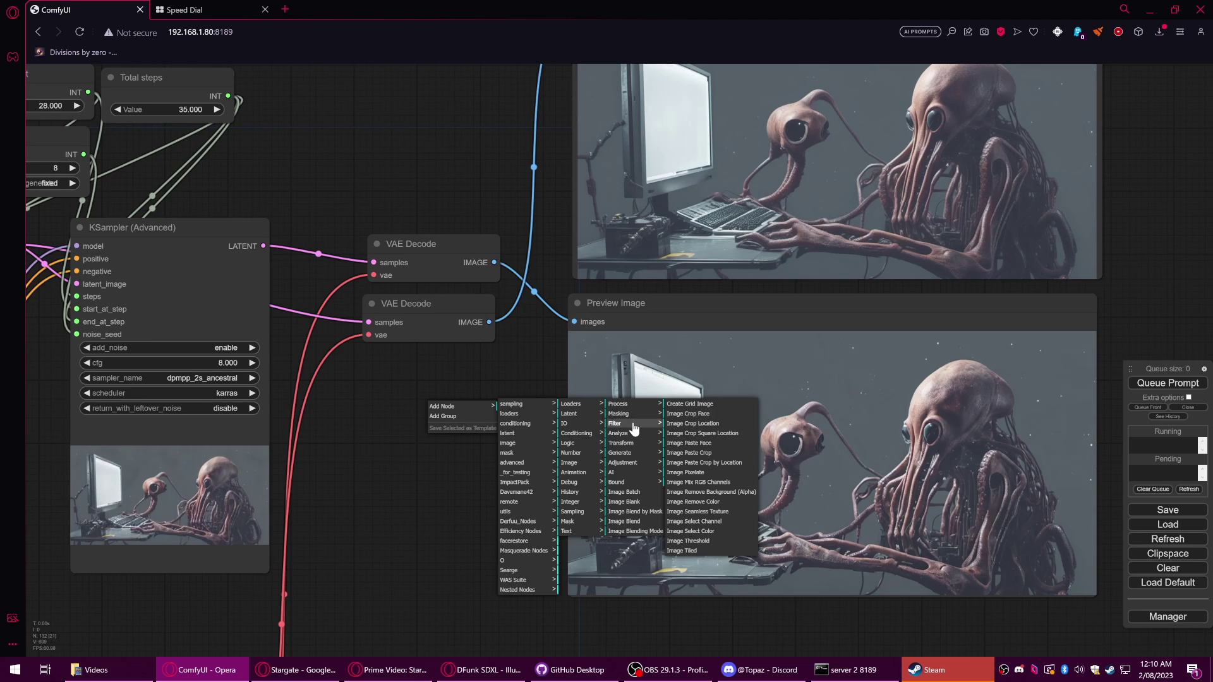
pyautogui.click(634, 429)
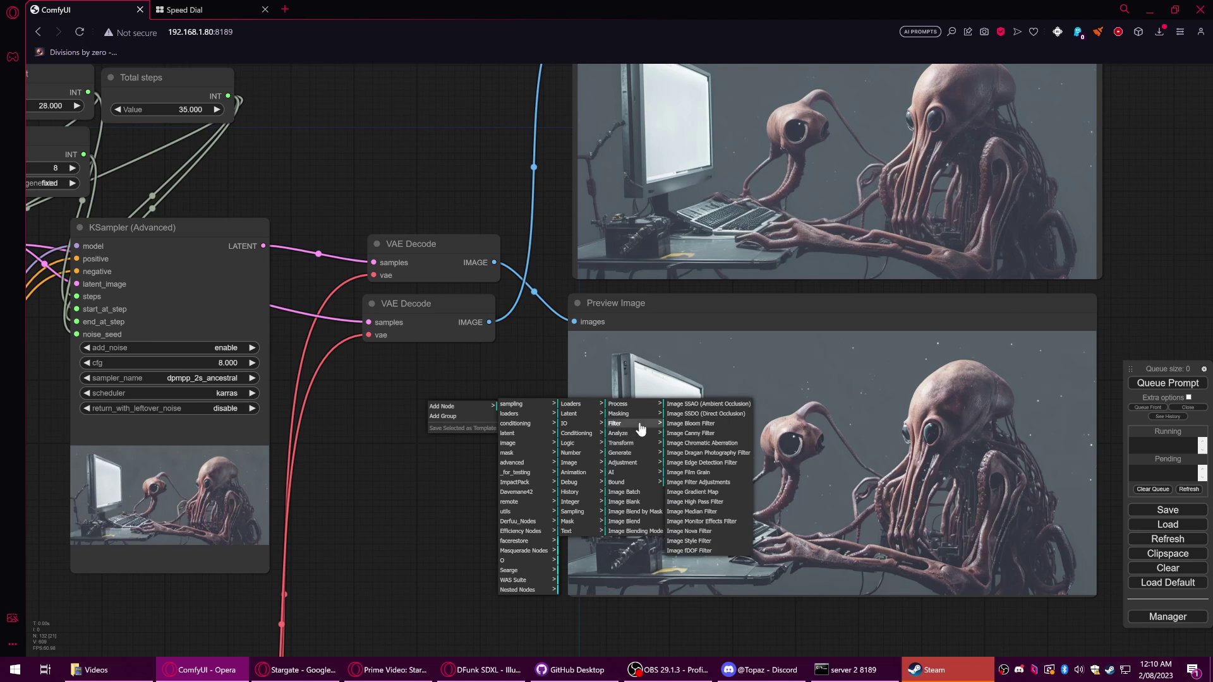
pyautogui.click(640, 414)
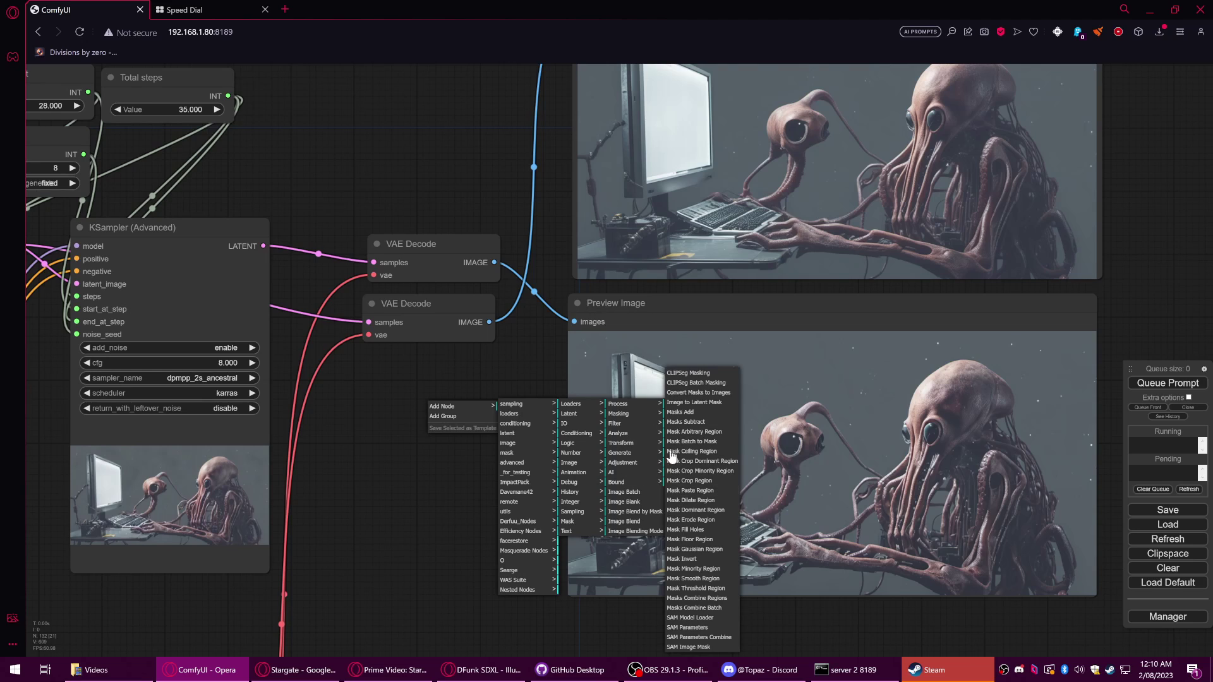
pyautogui.click(431, 476)
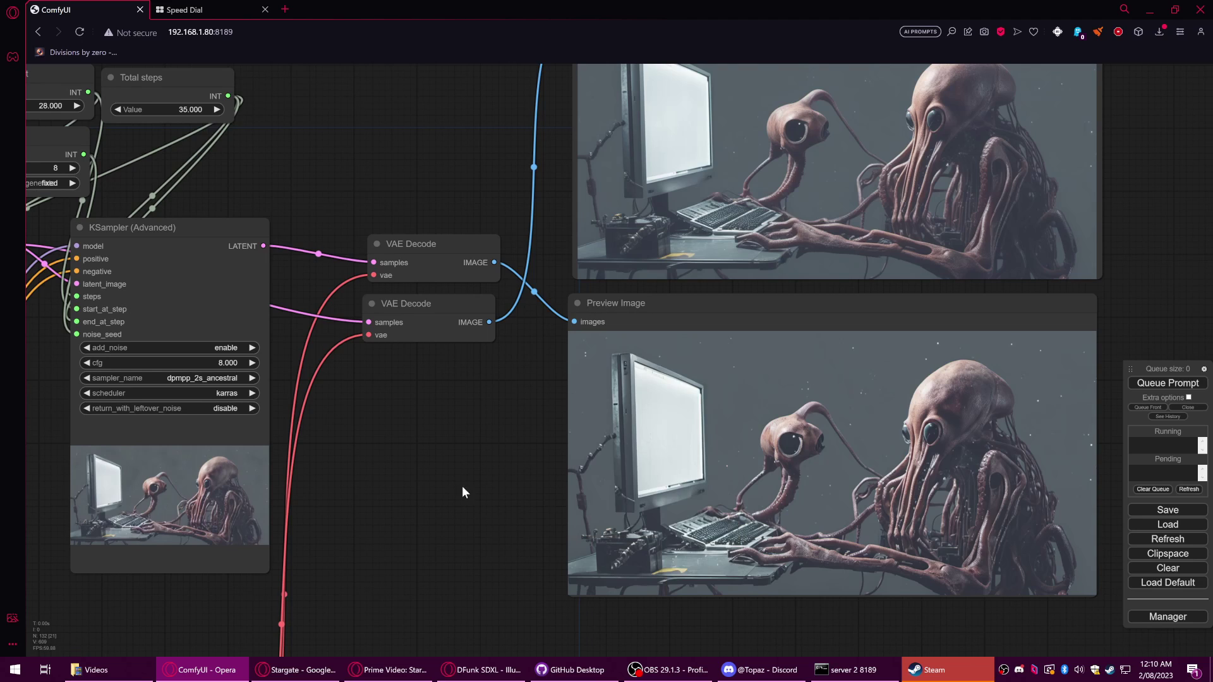
# - Review the whole workflow layout from the output previews back through the samplers, latent source group and buses to the input nodes
pyautogui.scroll(-4, 463, 491)
pyautogui.scroll(2, 920, 404)
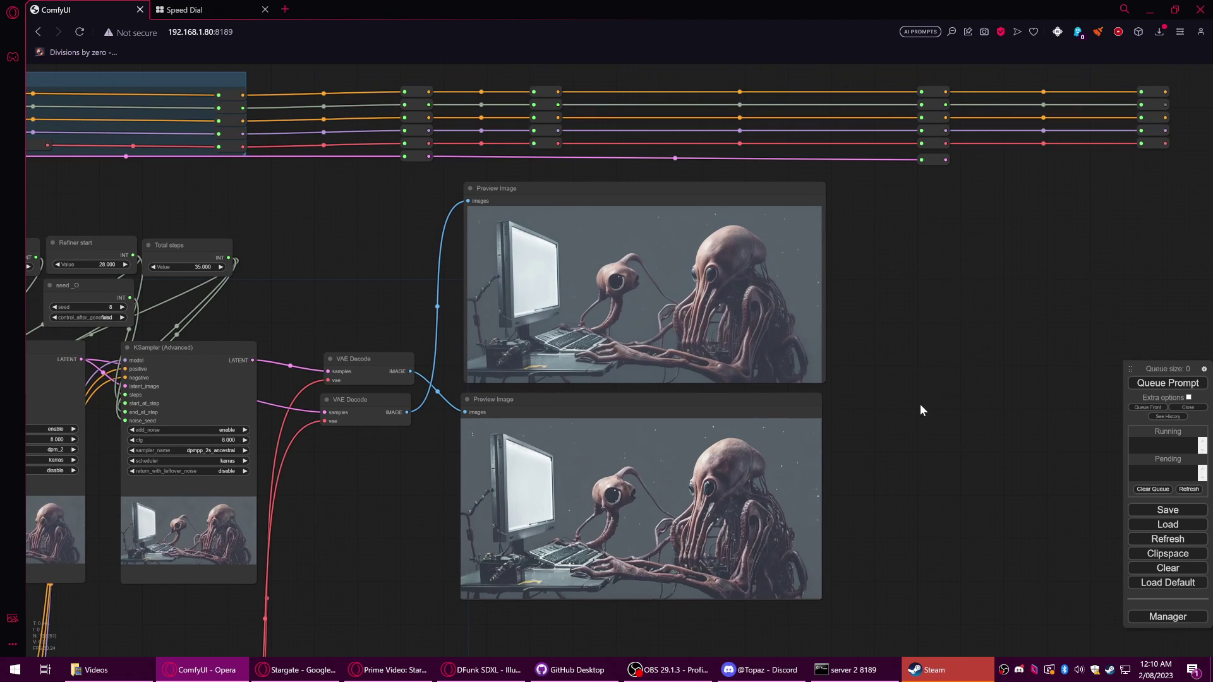
pyautogui.scroll(-8, 912, 427)
pyautogui.scroll(-5, 684, 474)
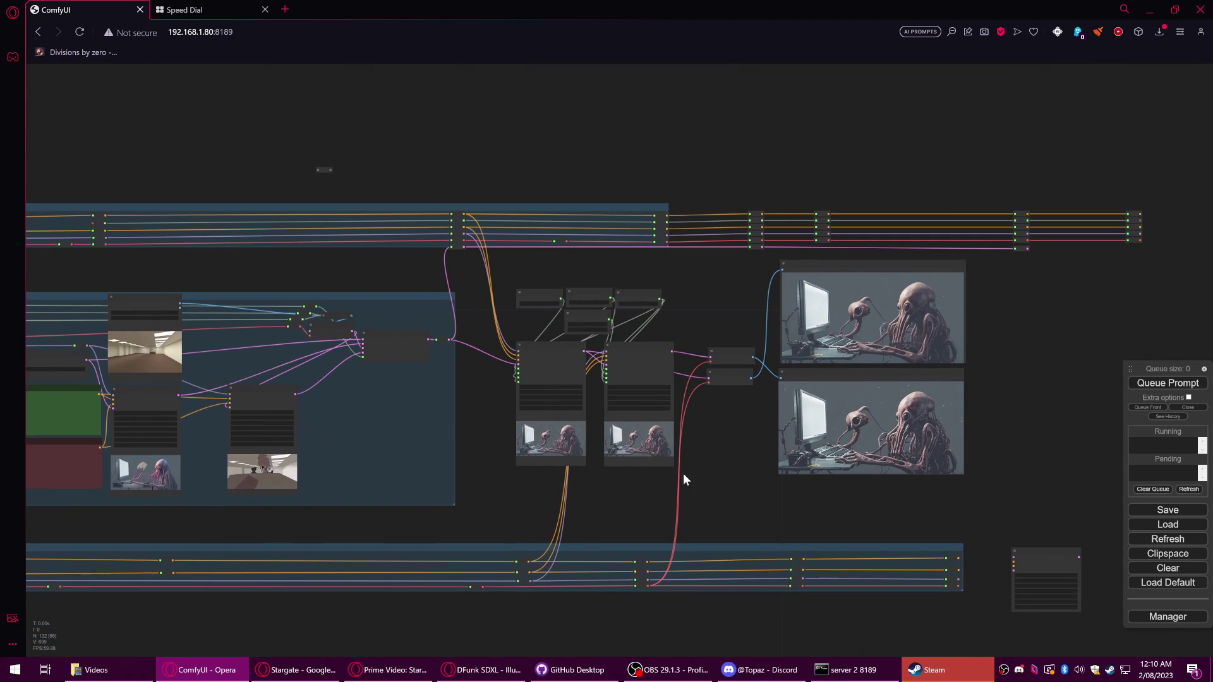
pyautogui.scroll(5, 616, 492)
pyautogui.moveTo(637, 515); pyautogui.dragTo(782, 503)
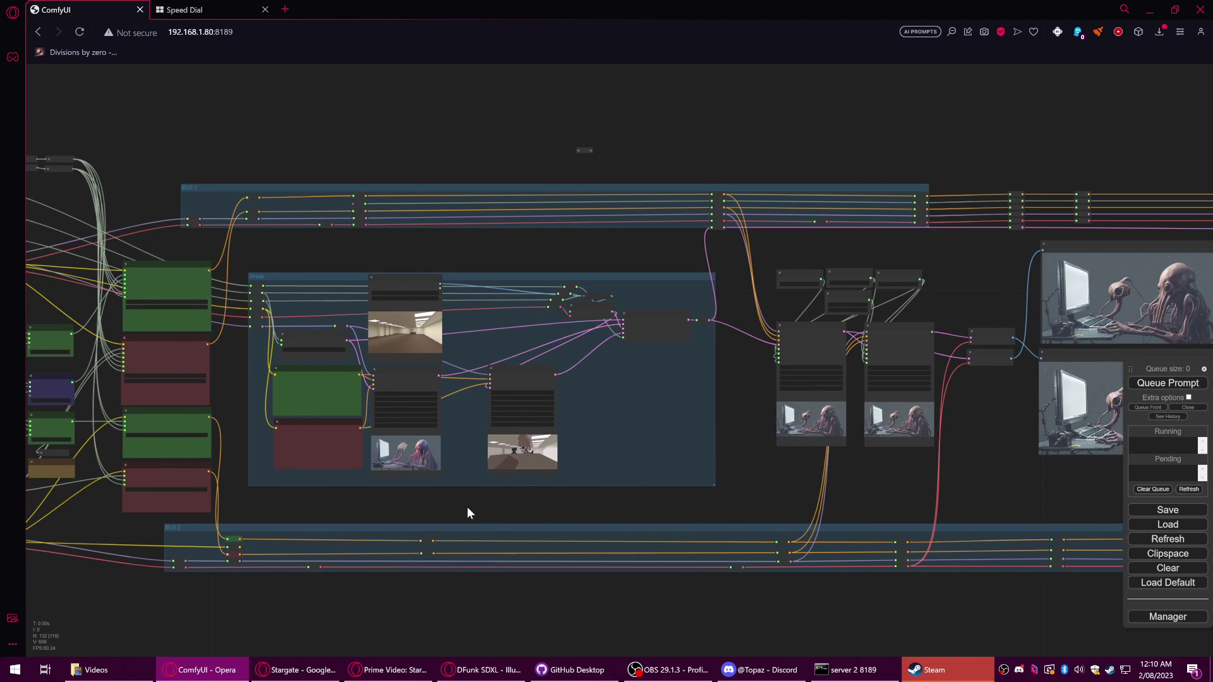
pyautogui.moveTo(467, 513); pyautogui.dragTo(692, 488)
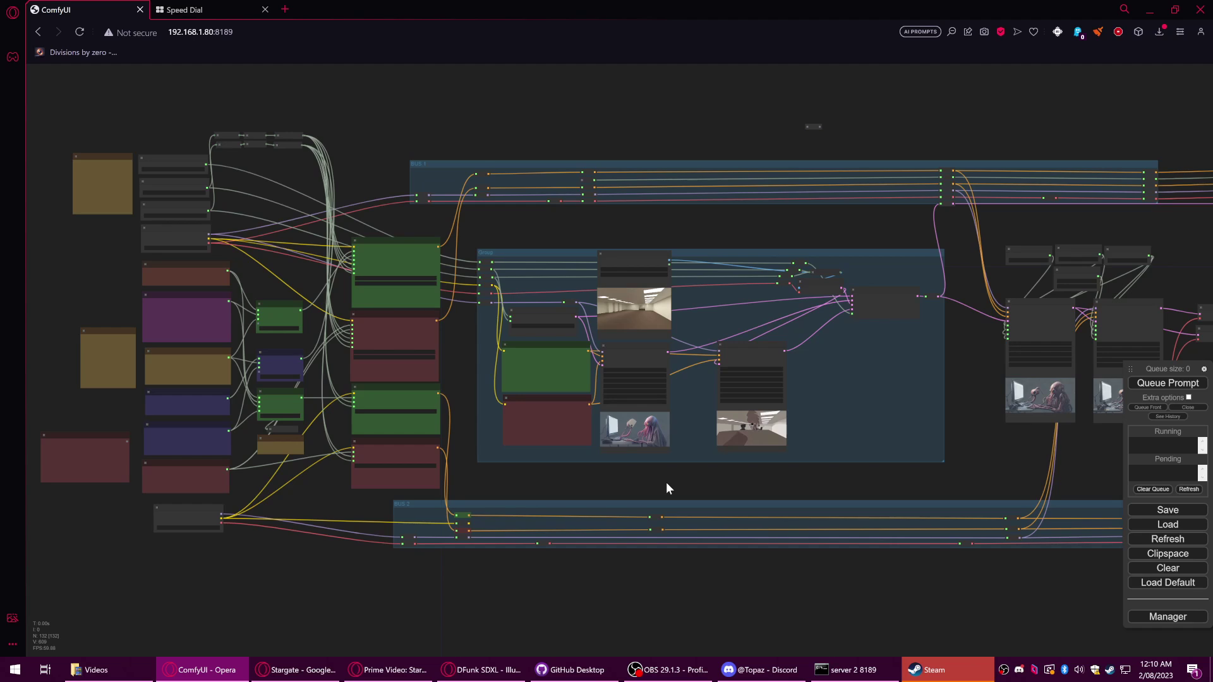
pyautogui.moveTo(655, 483); pyautogui.dragTo(735, 484)
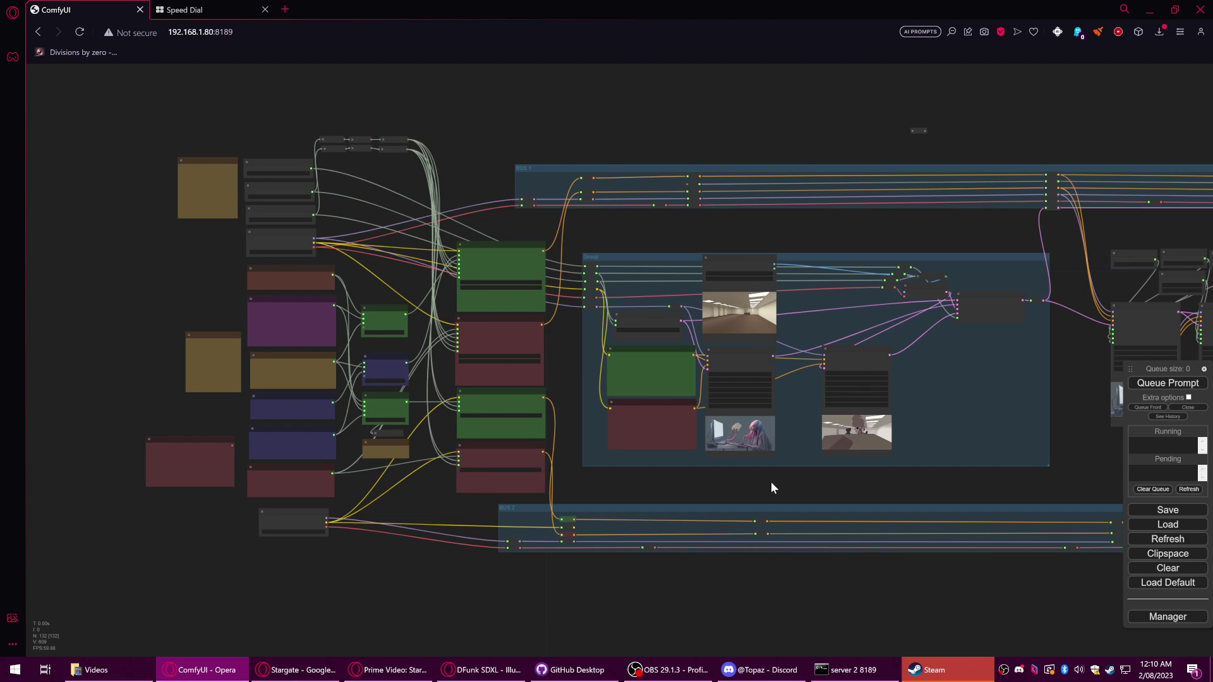
# - Follow both buses from the text encoders past the latent source group to the samplers, VAE decoders and image previews
pyautogui.moveTo(771, 483); pyautogui.dragTo(587, 493)
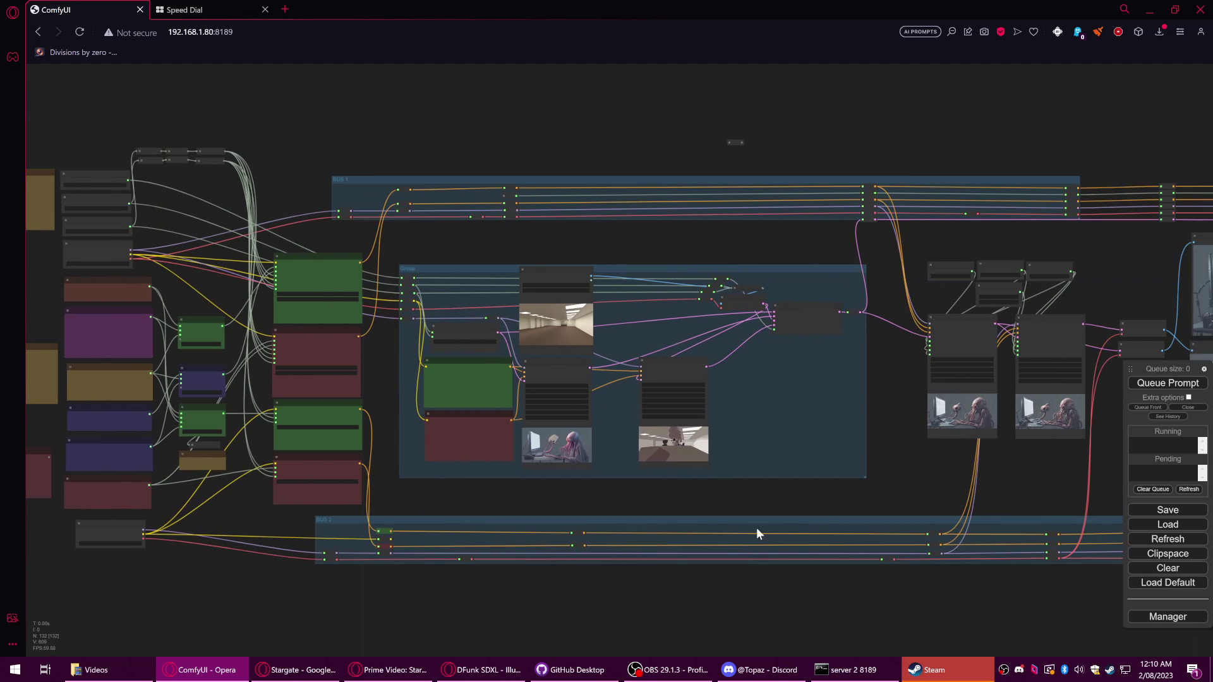
pyautogui.moveTo(960, 487); pyautogui.dragTo(752, 502)
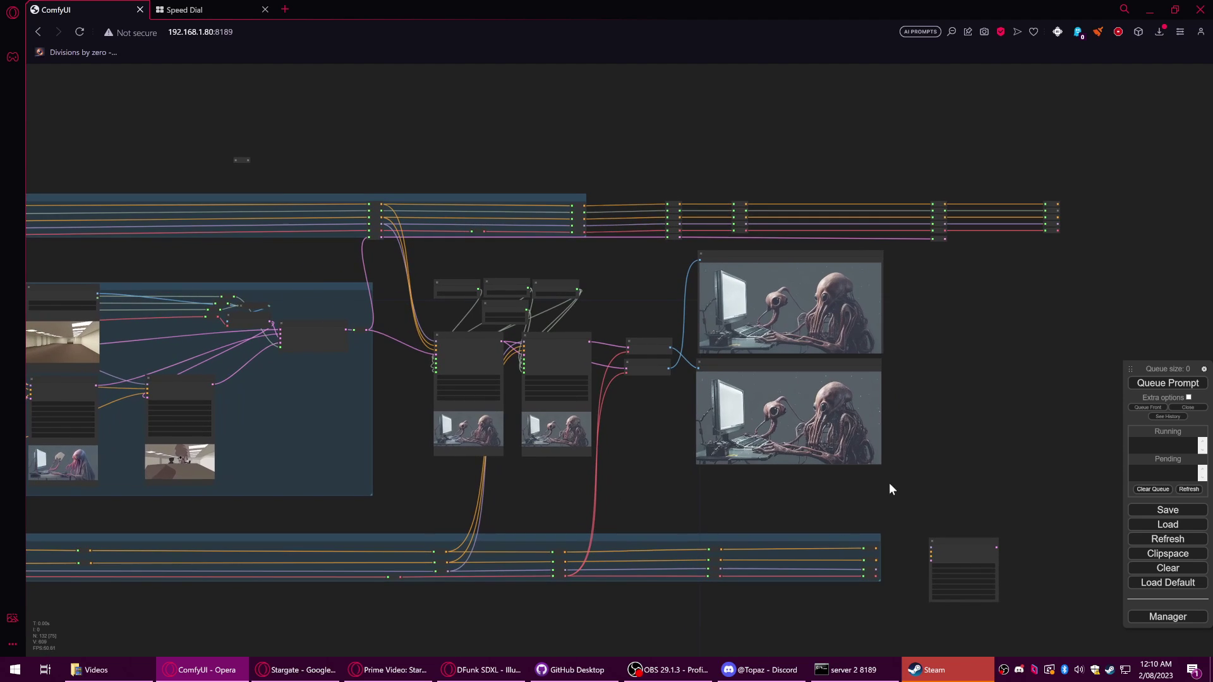
pyautogui.scroll(2, 889, 487)
pyautogui.moveTo(941, 509)
pyautogui.mouseDown()
pyautogui.moveTo(798, 513)
pyautogui.moveTo(957, 496)
pyautogui.mouseUp()
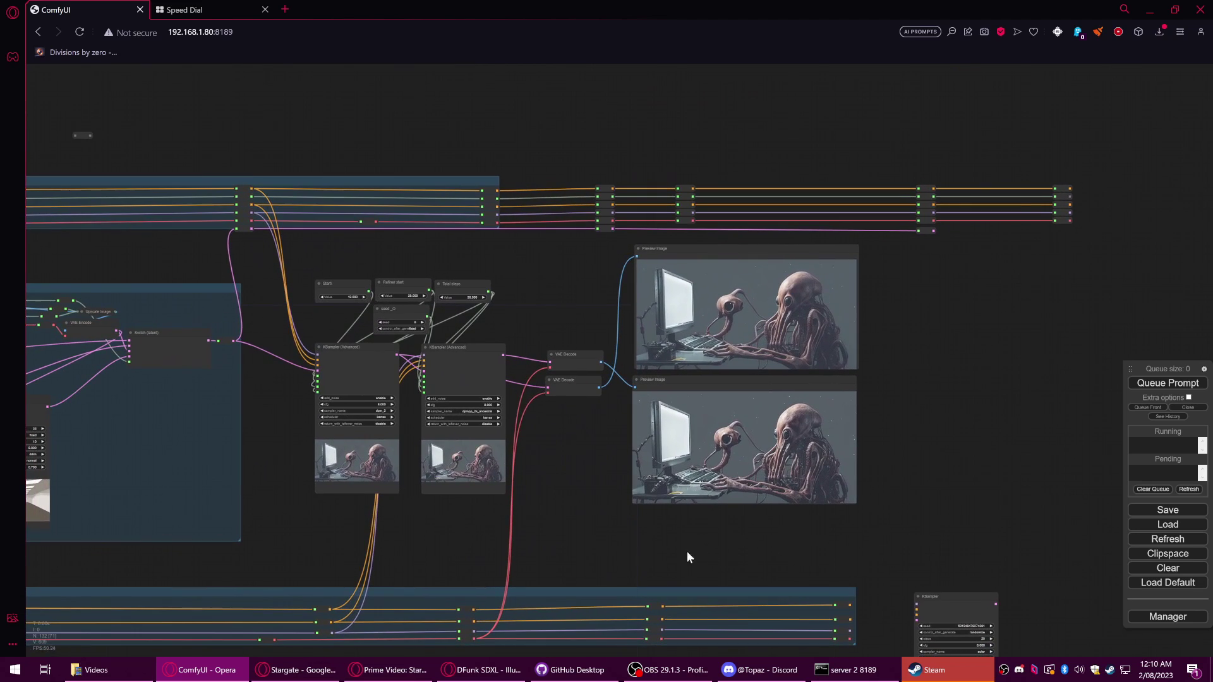
pyautogui.moveTo(688, 550); pyautogui.dragTo(880, 523)
pyautogui.moveTo(609, 525); pyautogui.dragTo(851, 523)
pyautogui.moveTo(714, 533); pyautogui.dragTo(785, 520)
pyautogui.moveTo(637, 523); pyautogui.dragTo(552, 536)
pyautogui.moveTo(648, 552); pyautogui.dragTo(450, 575)
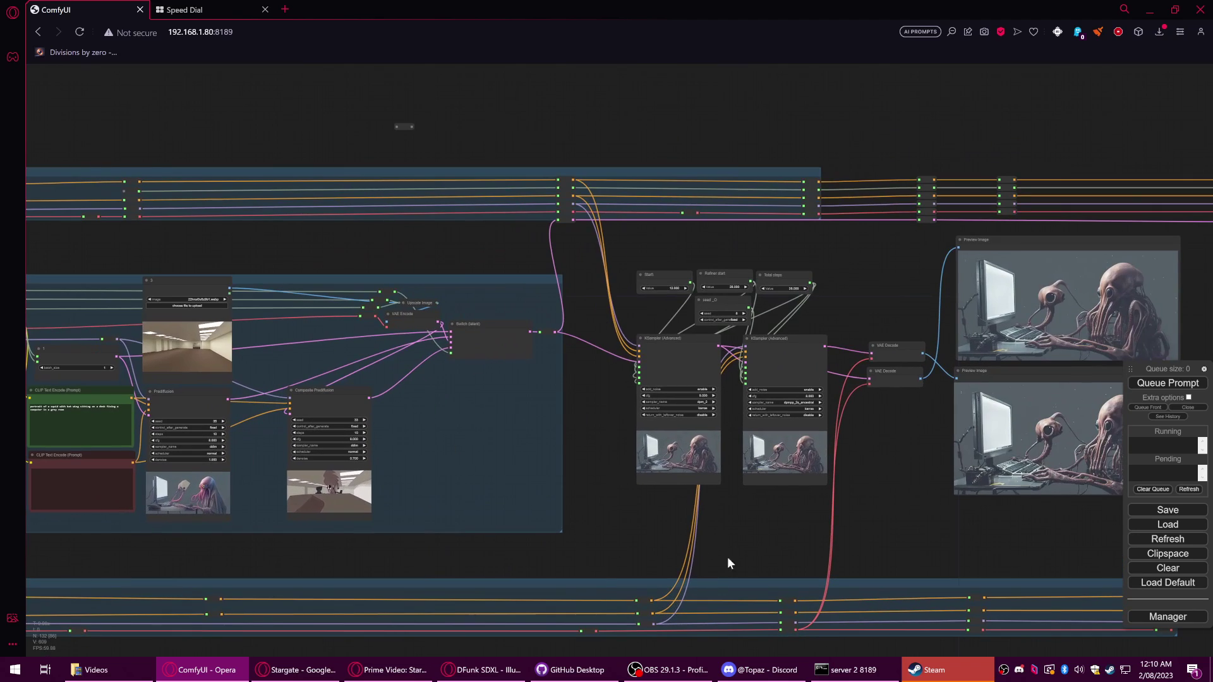
# - Examine how the SDXL text encoders feed BUS 1, BUS 2 and the latent source group within the overall layout
pyautogui.scroll(-5, 475, 564)
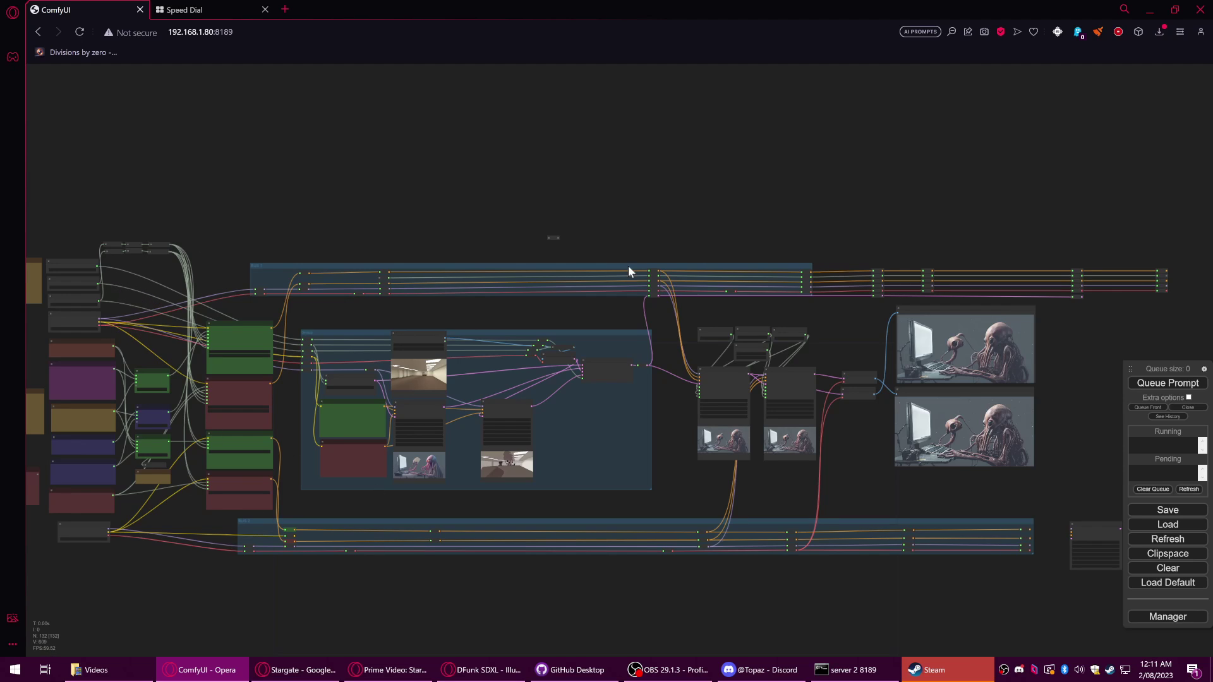
pyautogui.moveTo(844, 505); pyautogui.dragTo(723, 518)
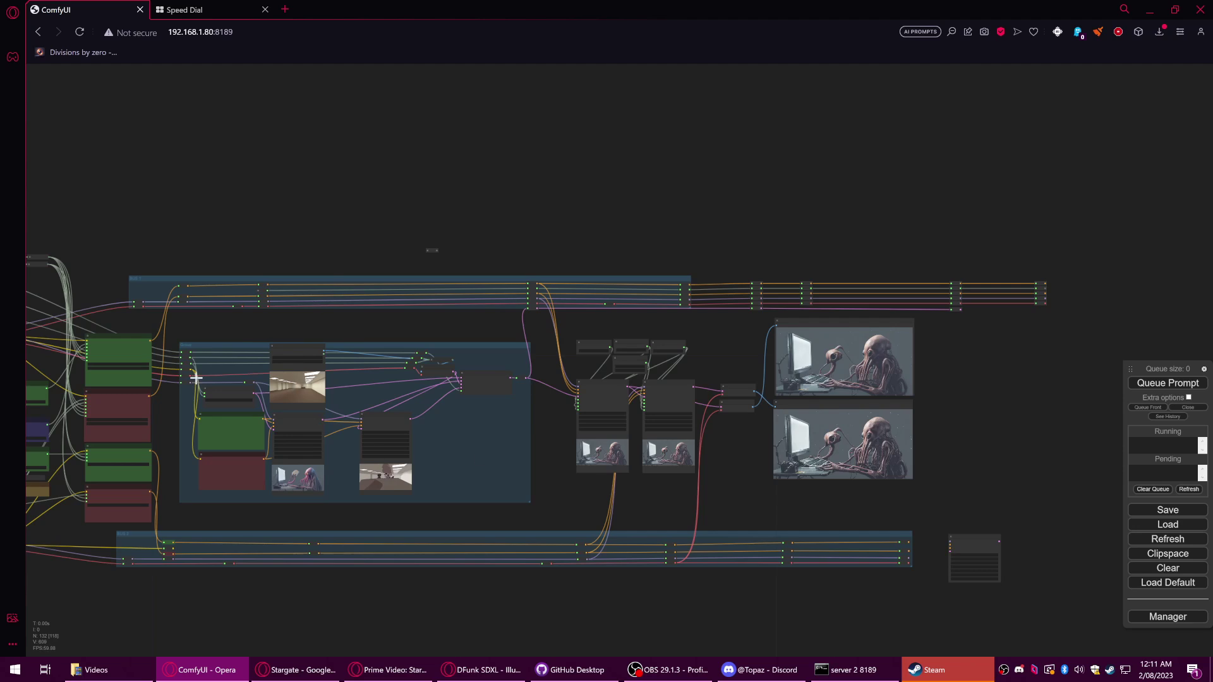
pyautogui.moveTo(271, 204); pyautogui.dragTo(491, 149)
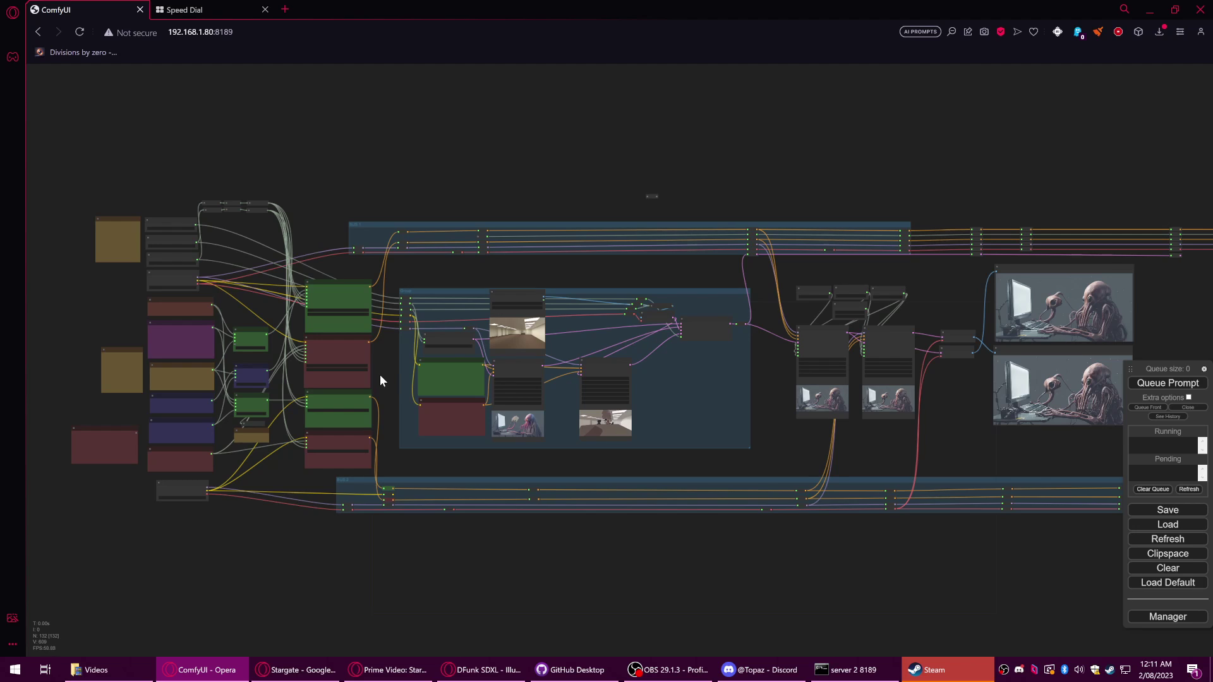
pyautogui.scroll(5, 381, 391)
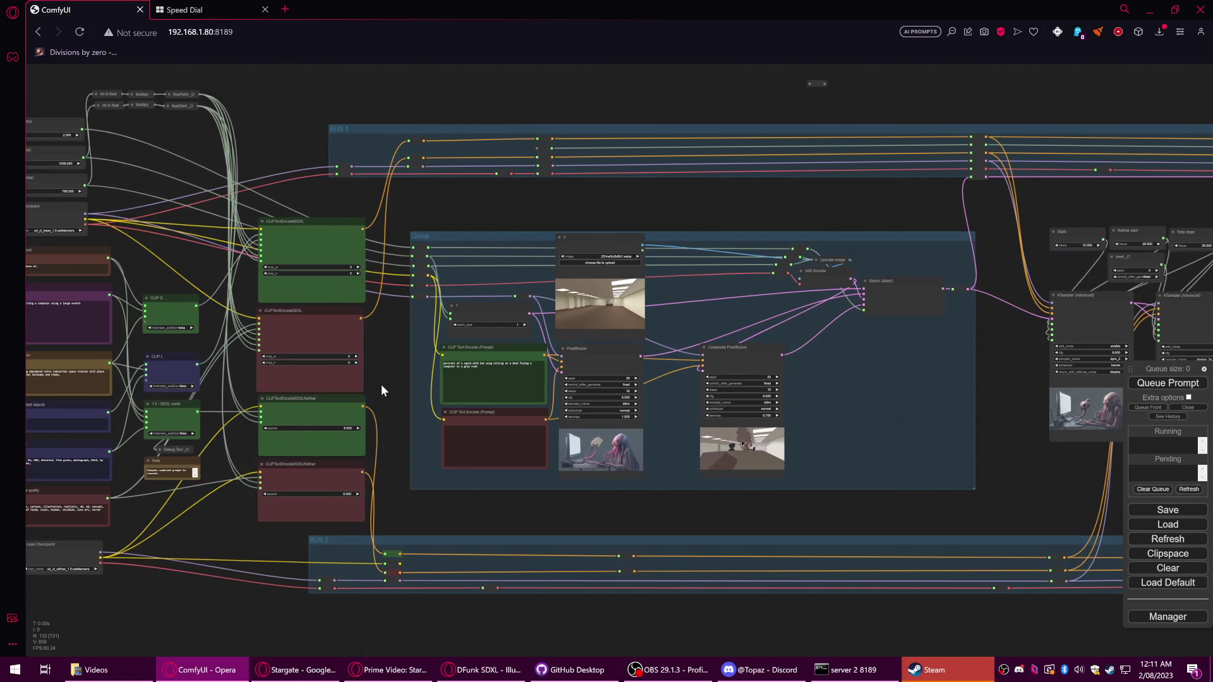
pyautogui.scroll(-1, 381, 381)
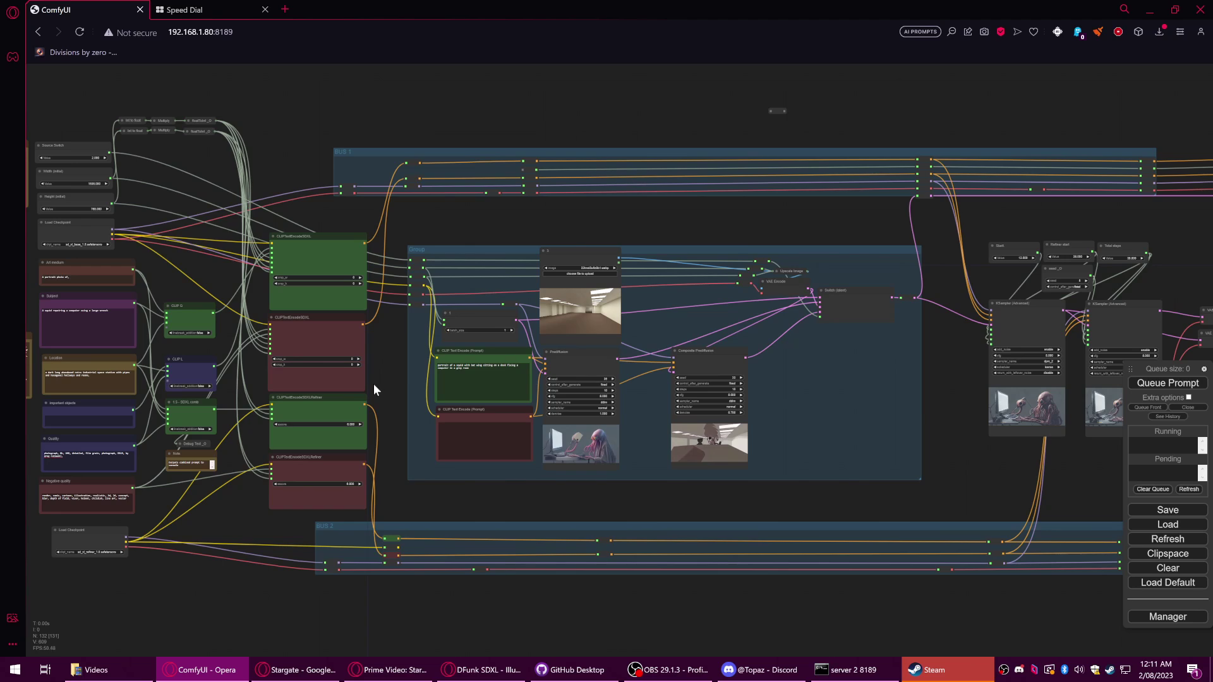
pyautogui.scroll(-2, 385, 367)
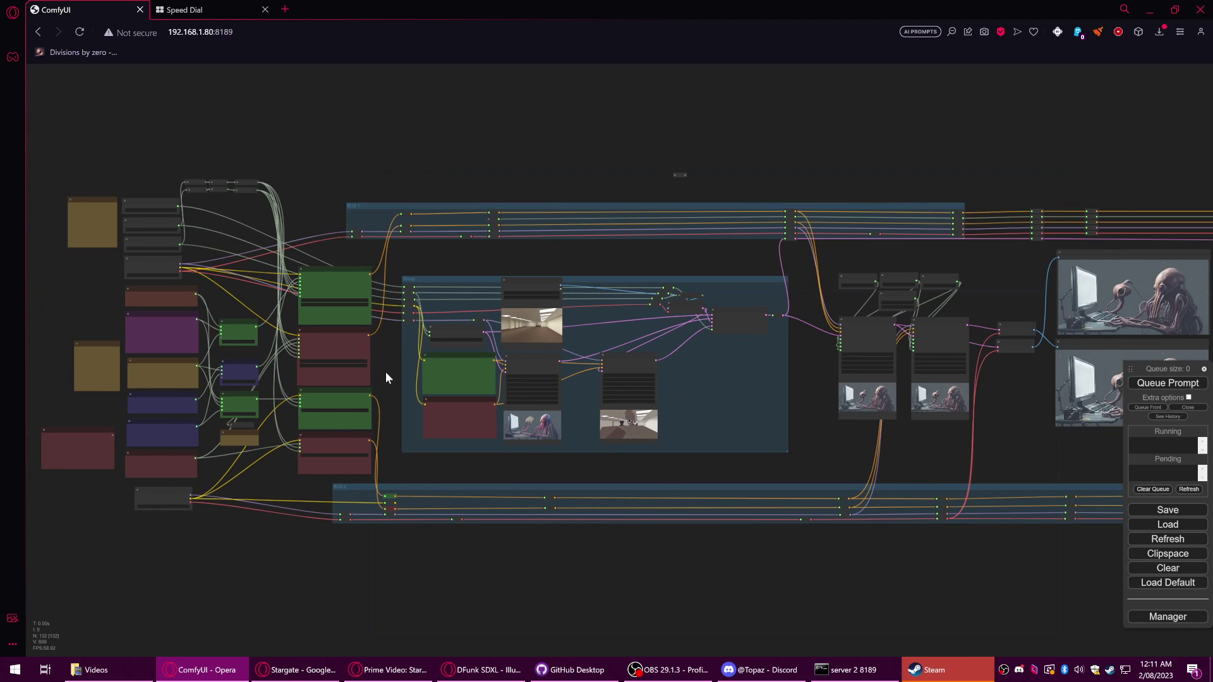
pyautogui.scroll(2, 385, 371)
pyautogui.scroll(1, 387, 377)
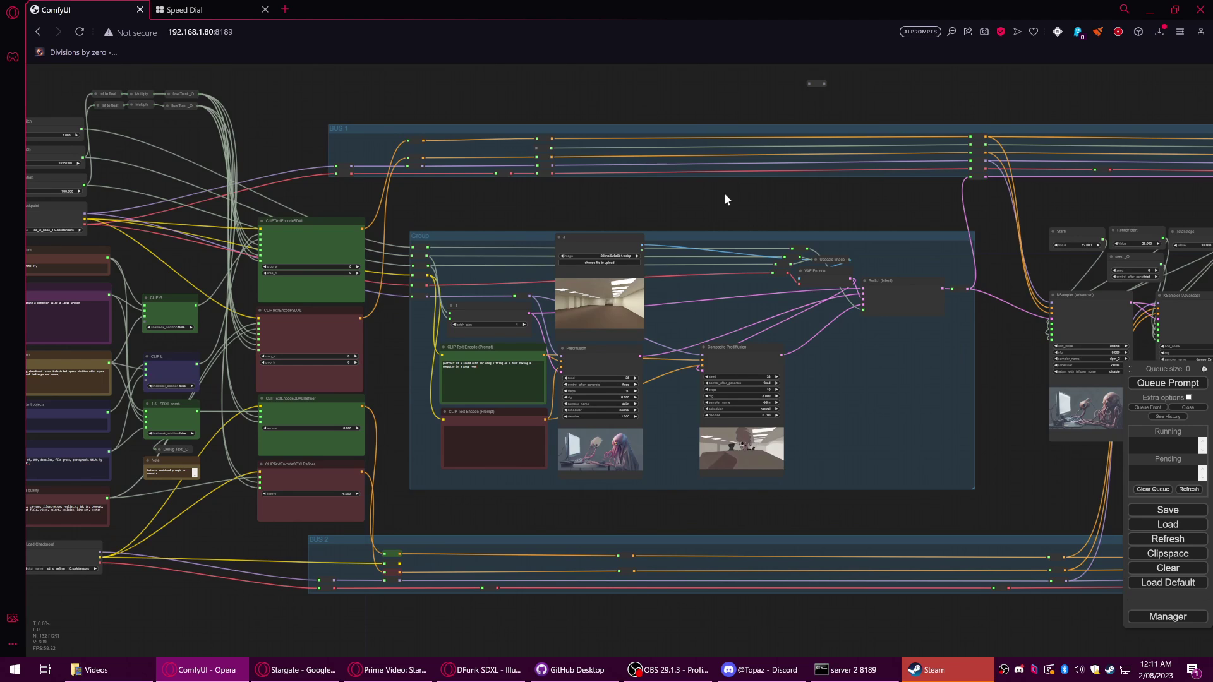
pyautogui.scroll(-4, 726, 202)
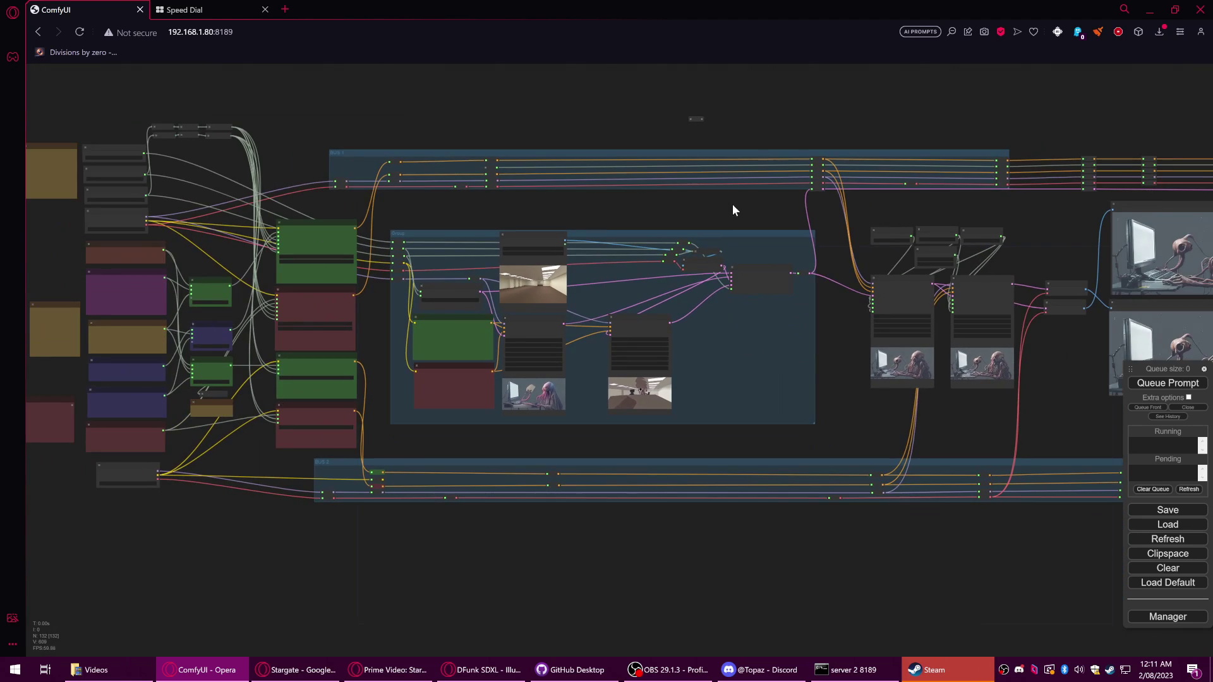
# - Trace the workflow from the spare bus ends and previews back to the prompt inputs, then inspect the encoders and latent switch group up close
pyautogui.moveTo(732, 210); pyautogui.dragTo(574, 236)
pyautogui.moveTo(669, 239); pyautogui.dragTo(514, 255)
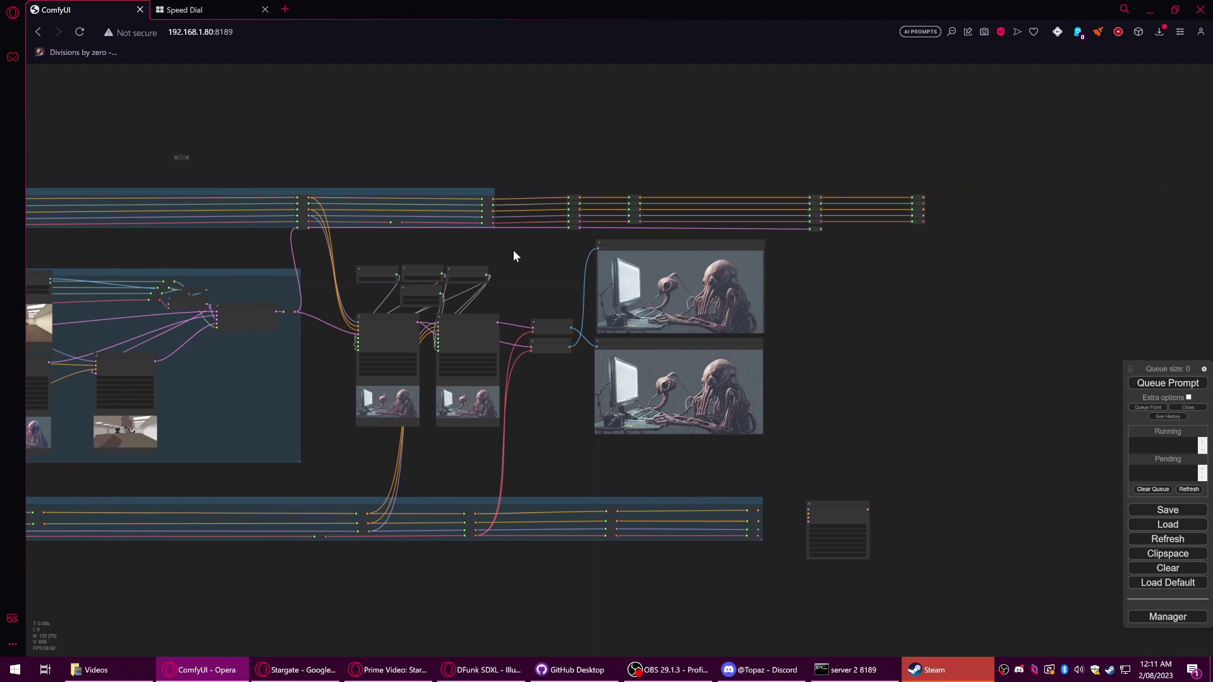
pyautogui.scroll(-3, 562, 278)
pyautogui.moveTo(367, 281); pyautogui.dragTo(649, 292)
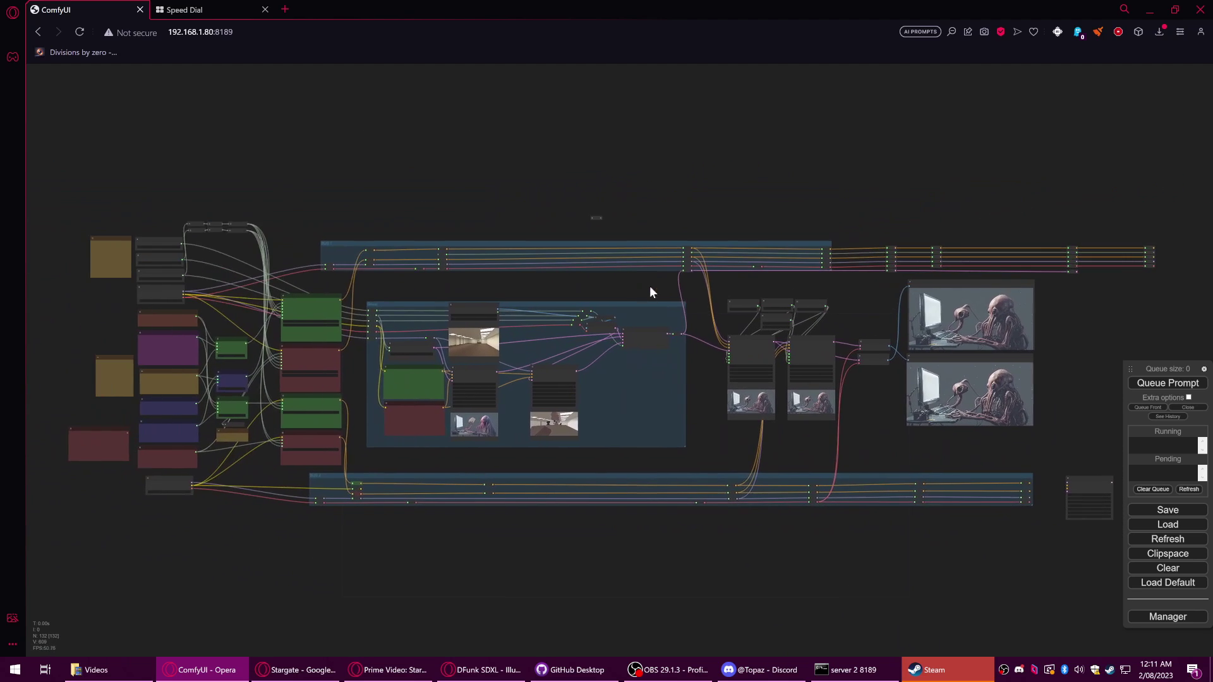
pyautogui.moveTo(390, 285); pyautogui.dragTo(472, 294)
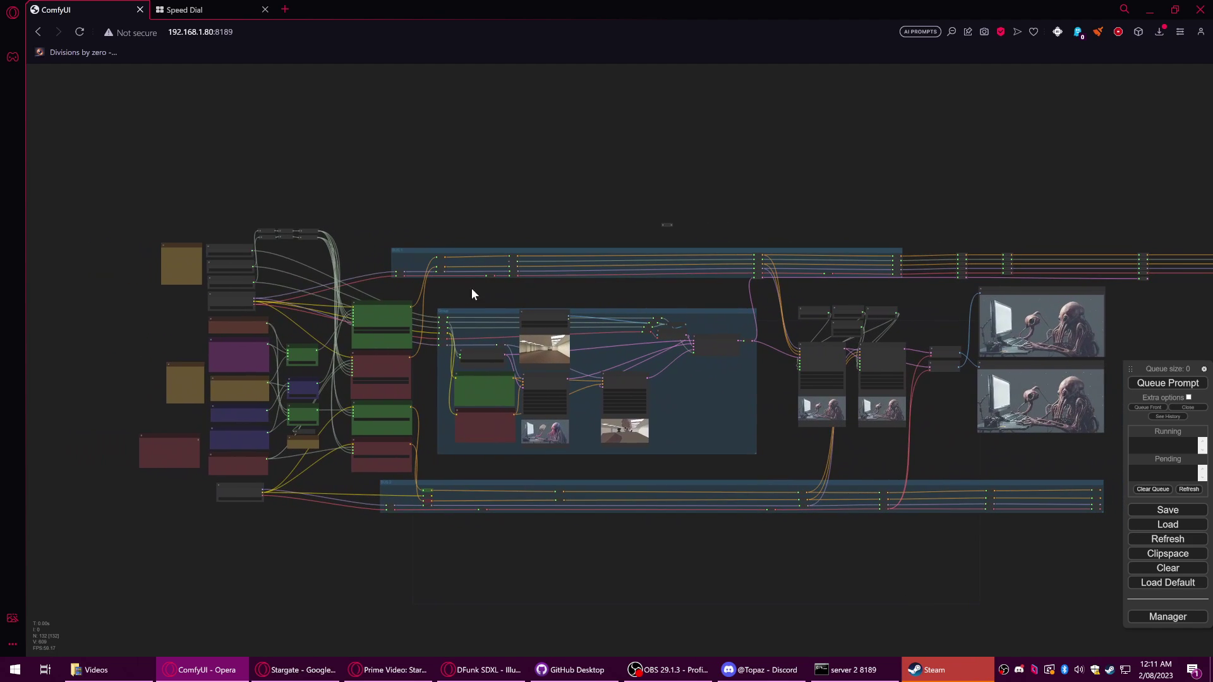
pyautogui.scroll(5, 503, 287)
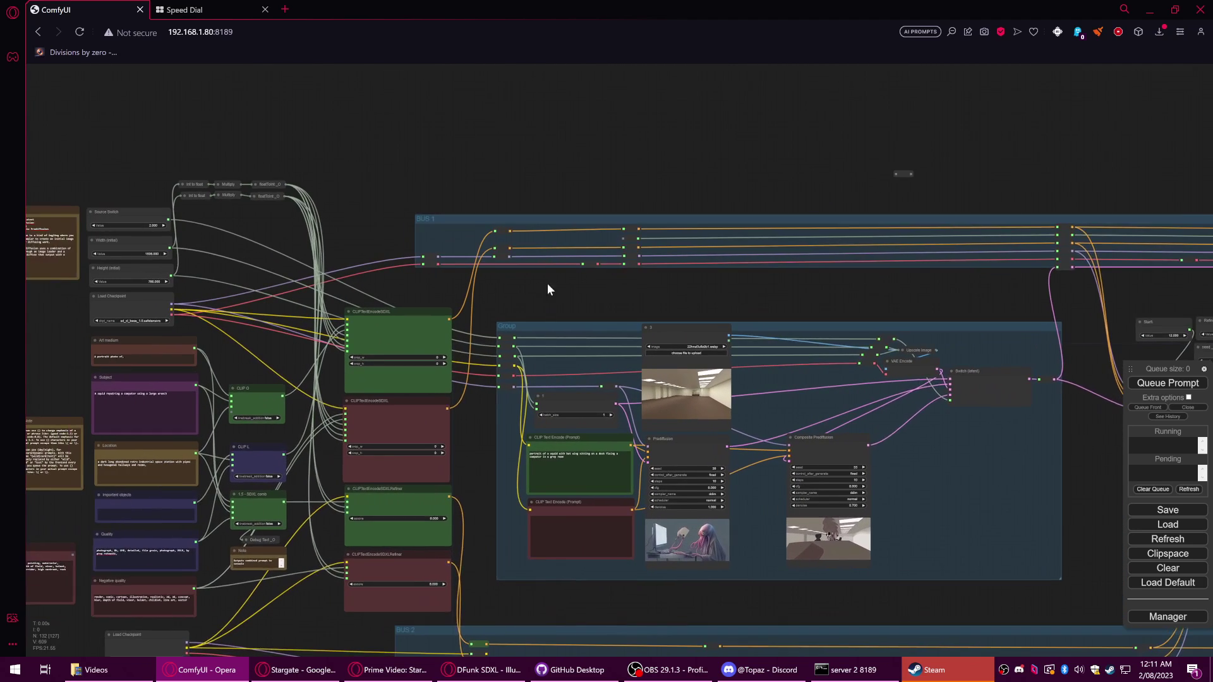
pyautogui.scroll(2, 532, 285)
pyautogui.moveTo(496, 287); pyautogui.dragTo(604, 252)
pyautogui.moveTo(451, 207); pyautogui.dragTo(534, 166)
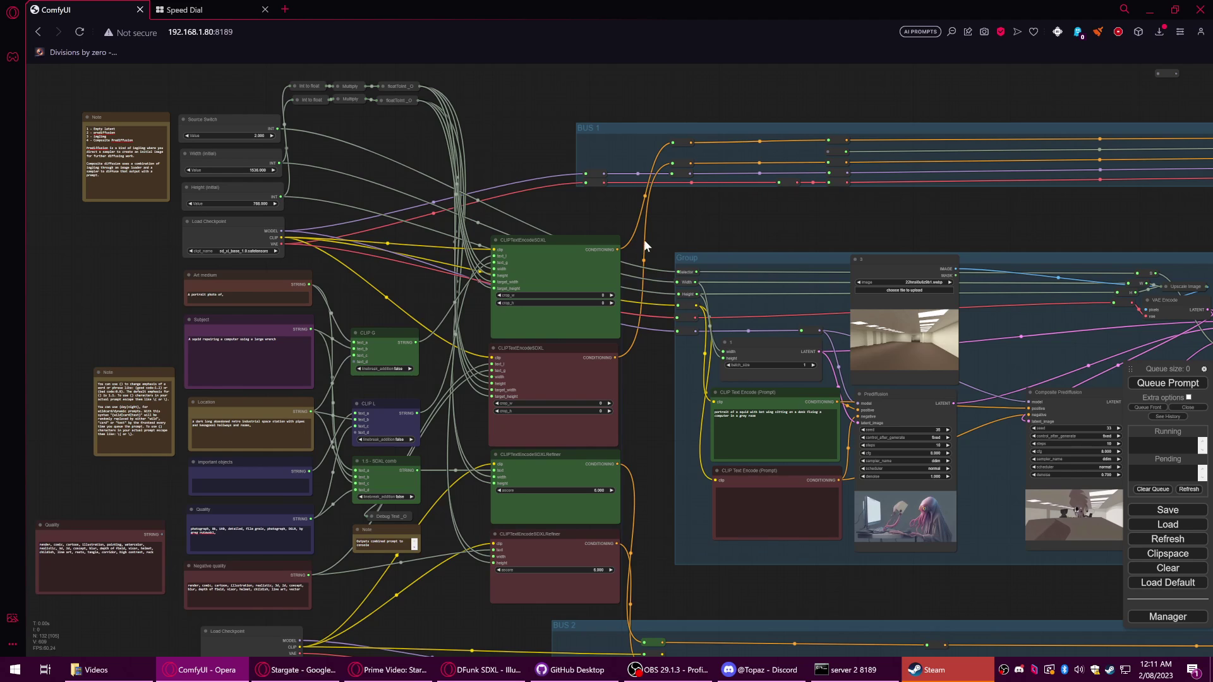
pyautogui.moveTo(1086, 405); pyautogui.dragTo(766, 383)
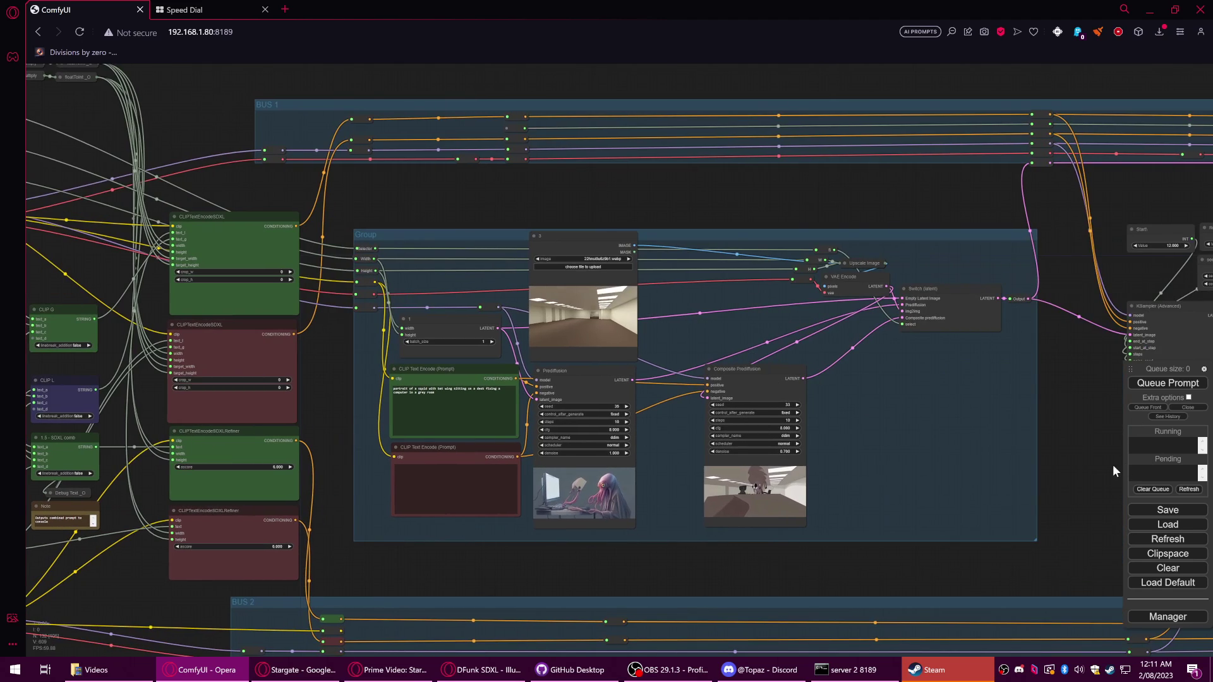